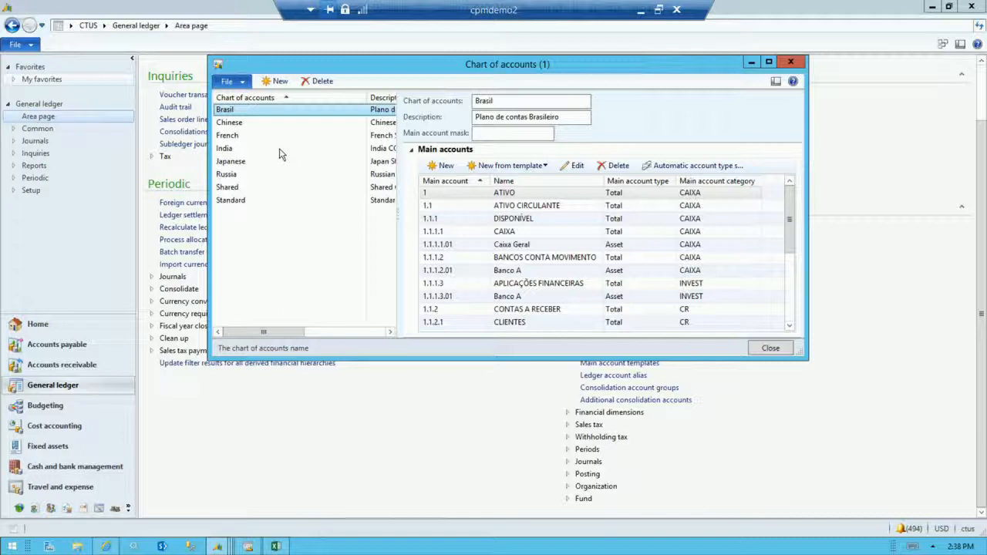
Create a new chart of accounts named NASharedChart.
click(280, 82)
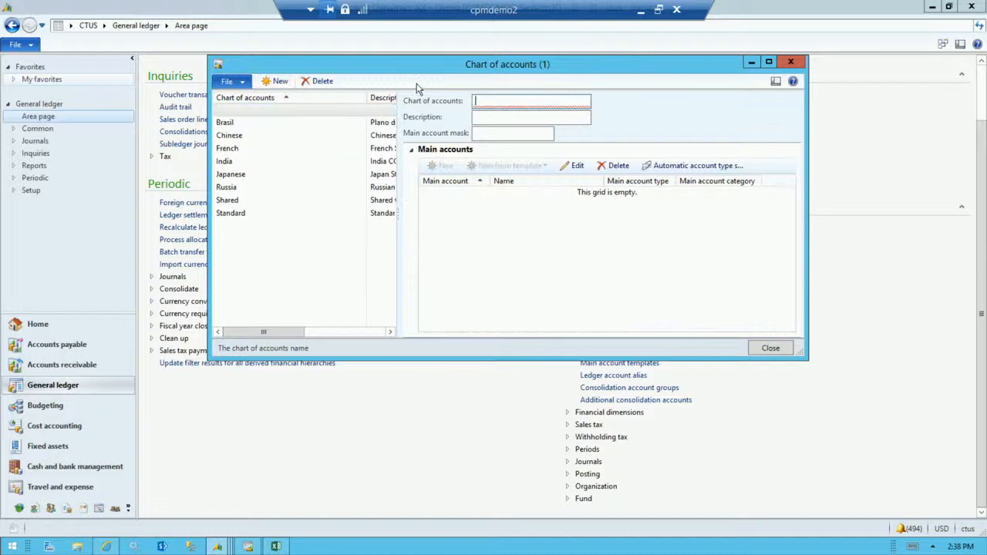
text(NAA)
key(BackSpace)
key(BackSpace)
text(AShared)
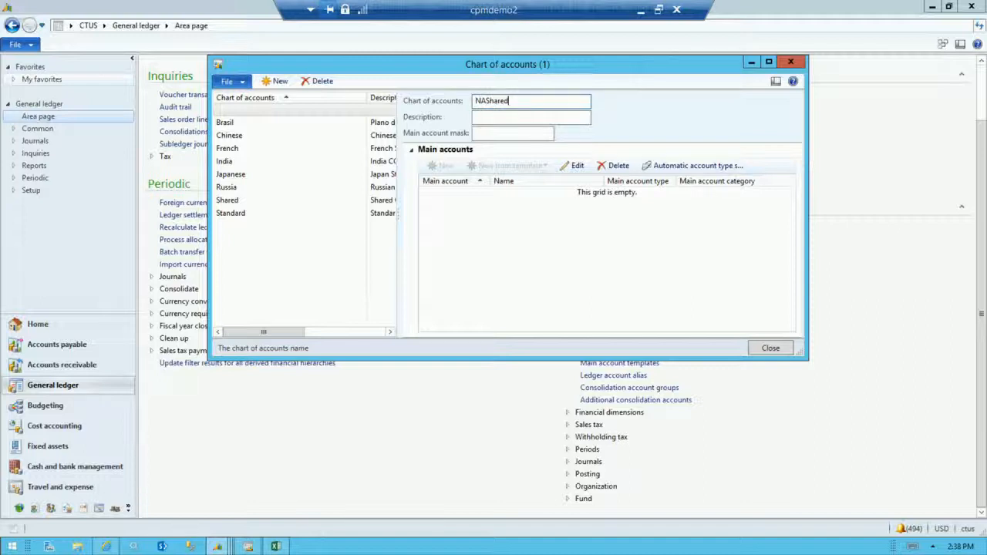
text(Chart)
key(Tab)
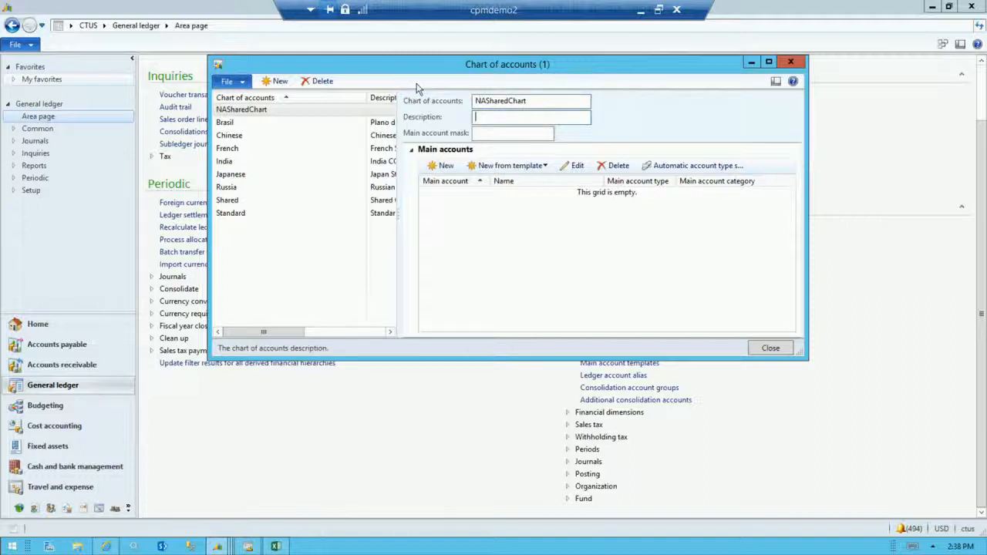
Enter NAShareChart as the description of the new chart of accounts.
text(NASareChart)
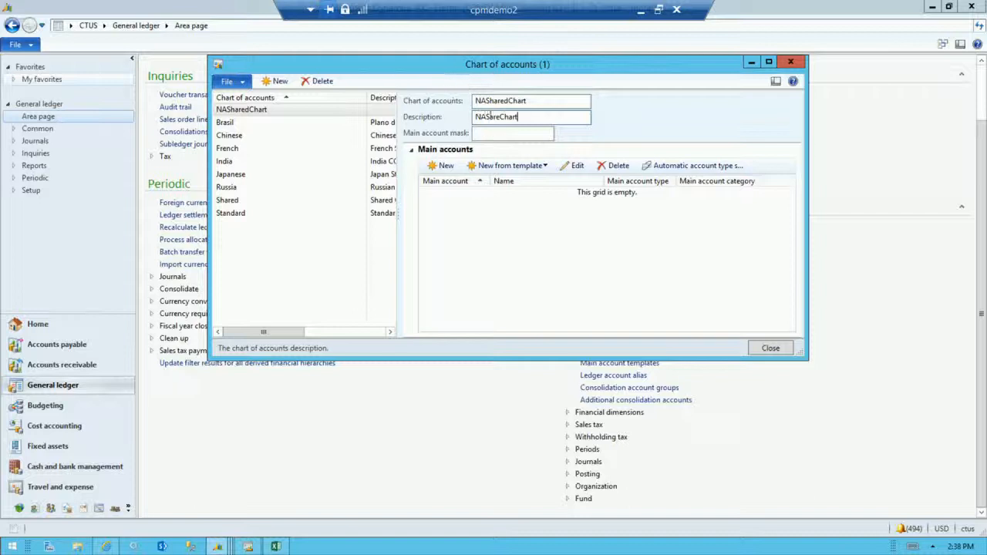
click(490, 117)
text(h)
Add a main account numbered 10000 with the name 10000 to NASharedChart and save it.
click(444, 166)
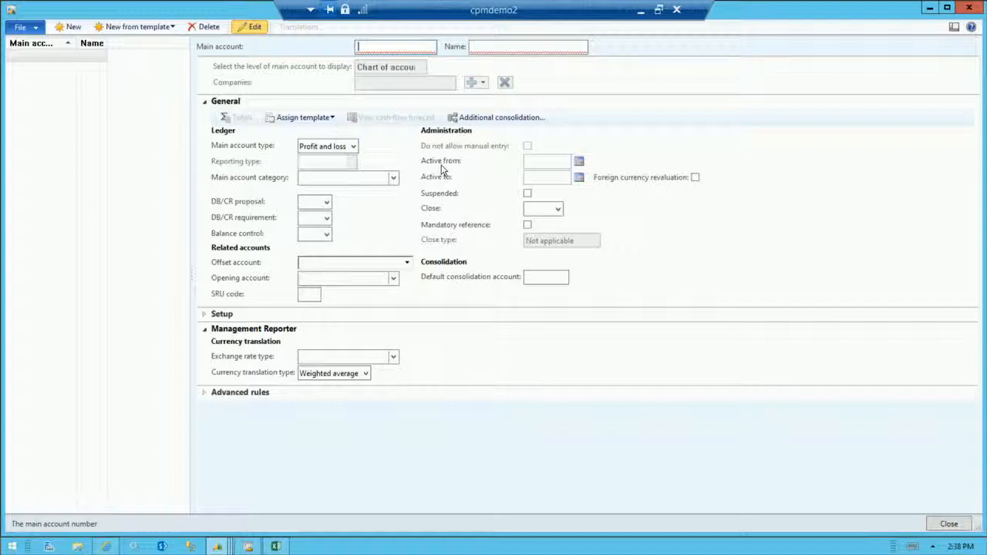
text(10000)
key(Tab)
text(10000)
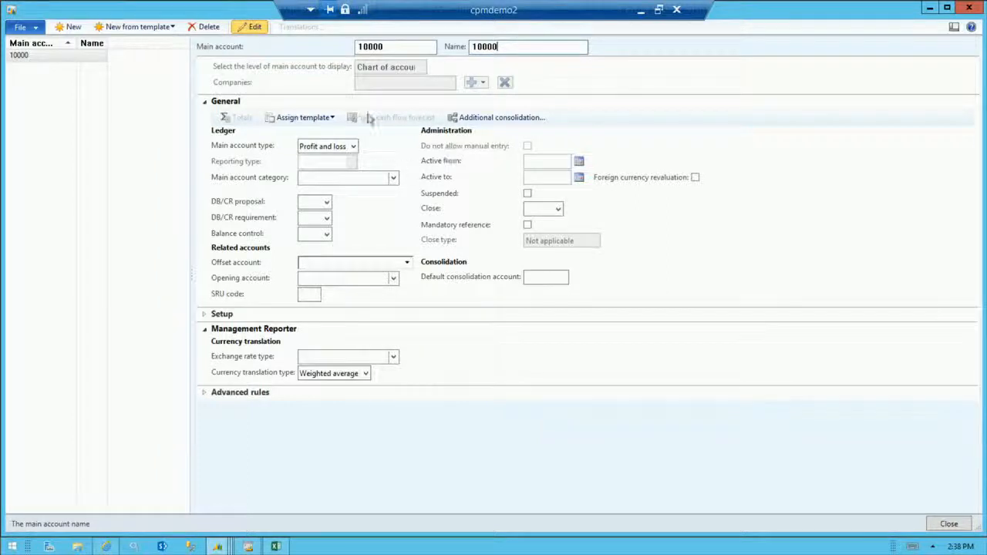
key(ctrl+s)
Set main account 10000's type to Asset and its category to CASH, and check its setup options.
click(353, 148)
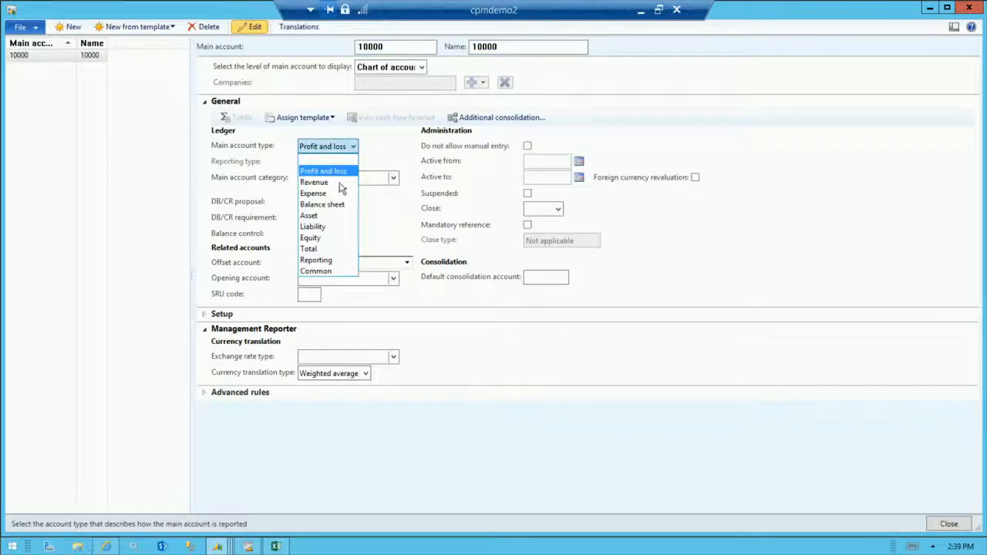
click(330, 217)
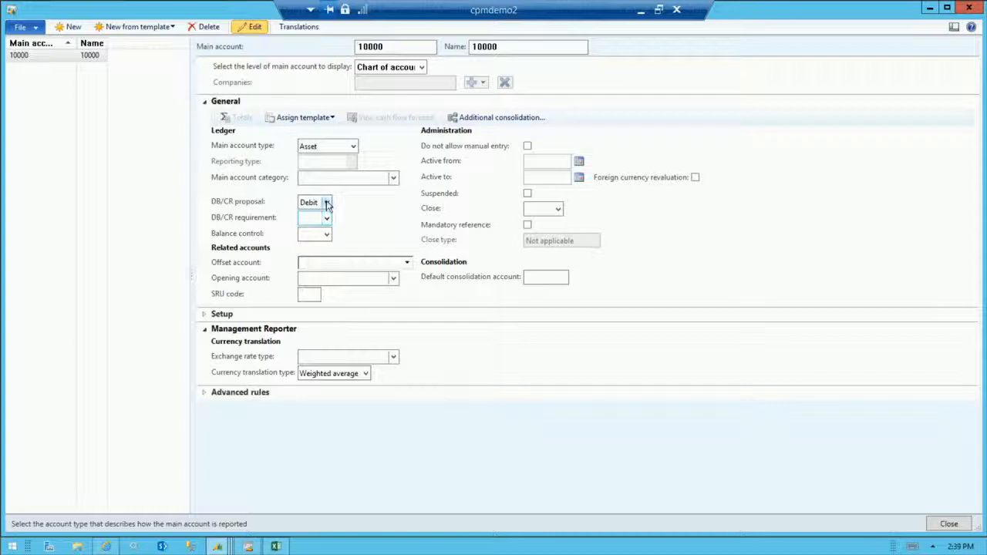
click(342, 177)
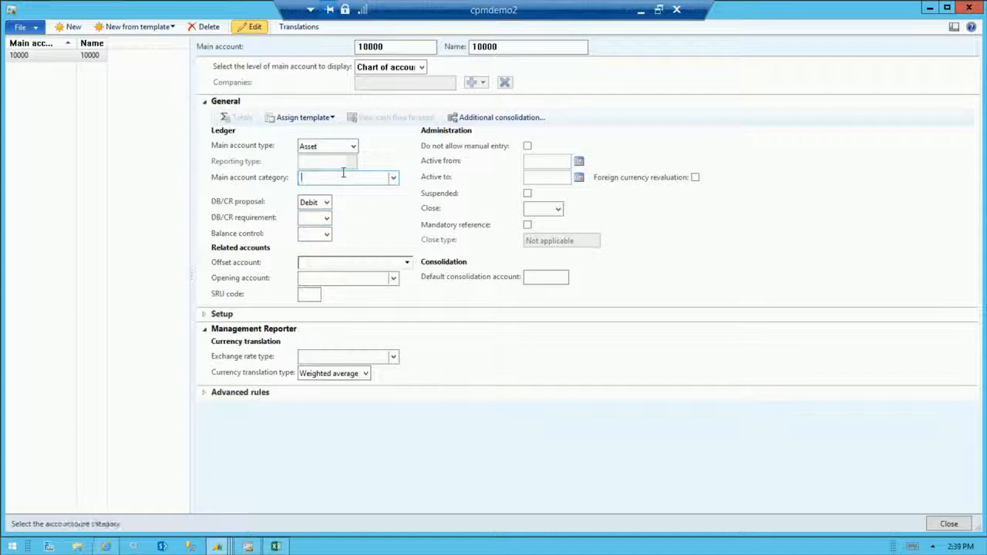
click(393, 179)
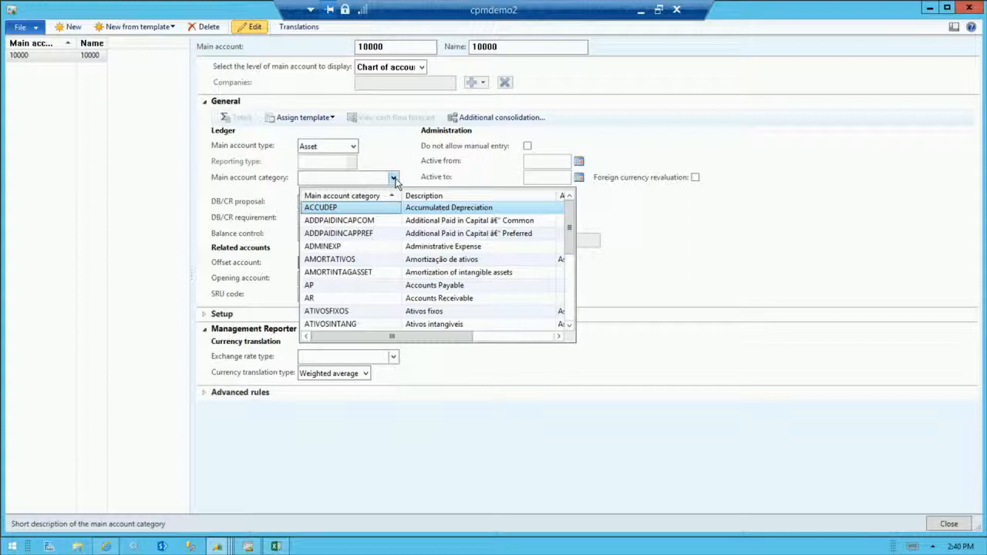
drag(570, 233, 569, 278)
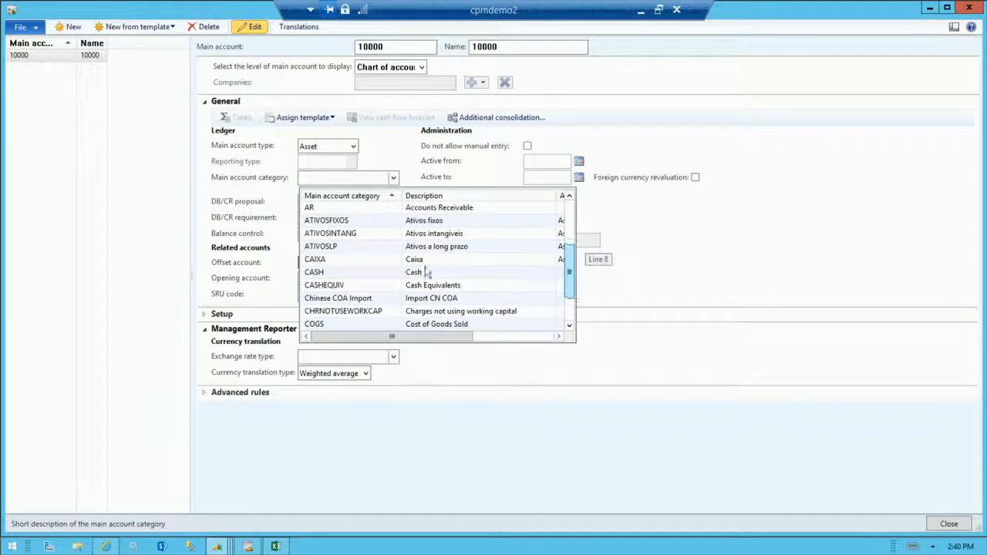
click(350, 275)
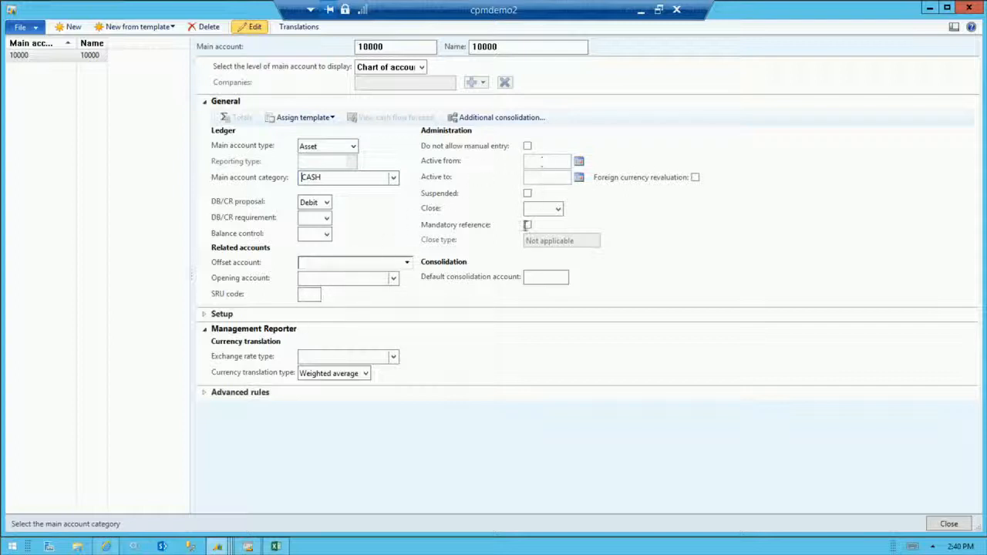
click(205, 315)
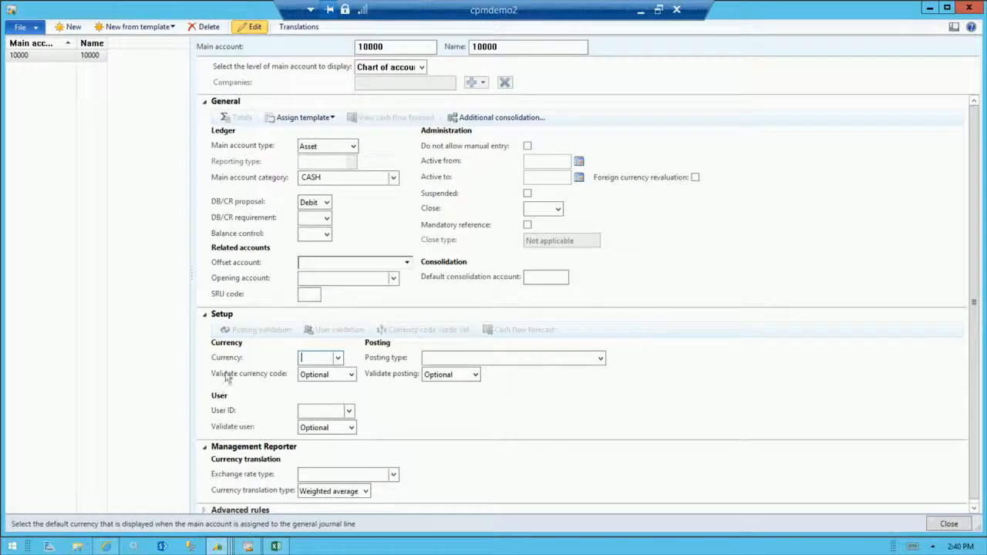
click(204, 314)
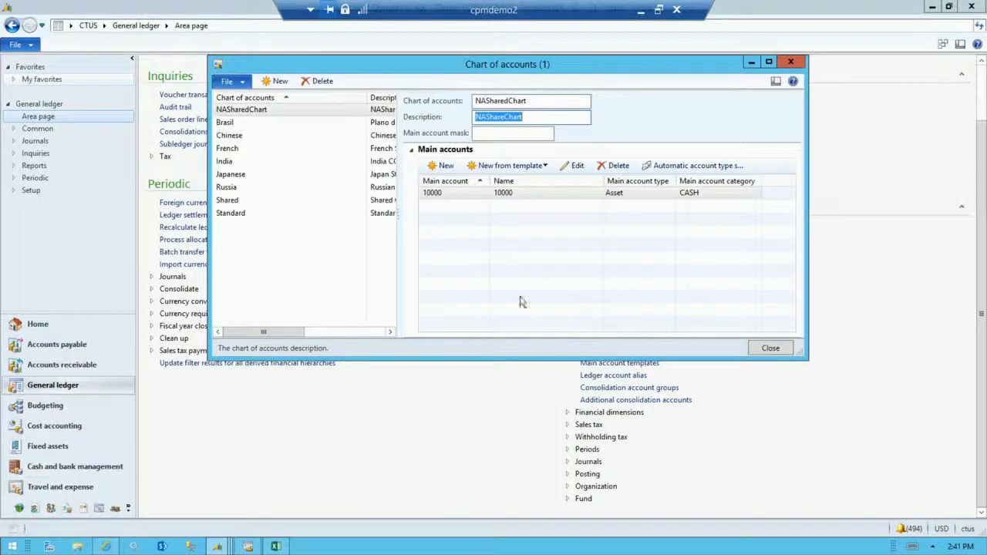
Open the Bank Account - CAD main account from the Shared chart of accounts for editing.
click(244, 202)
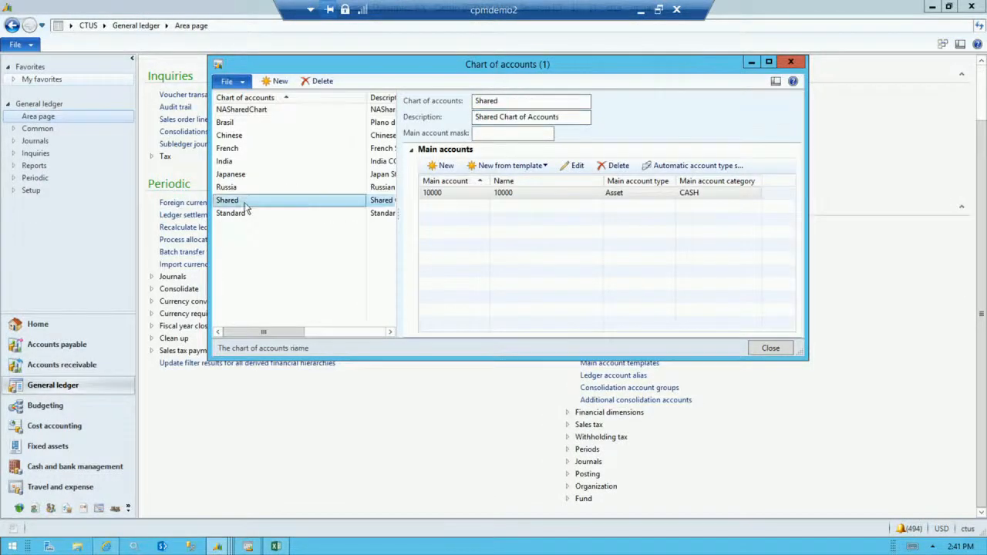
click(769, 62)
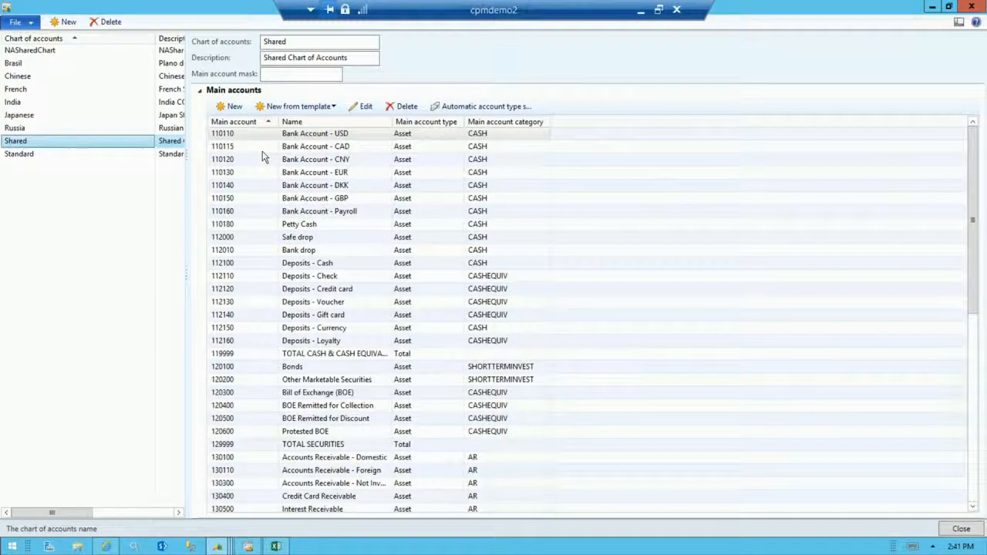
click(251, 146)
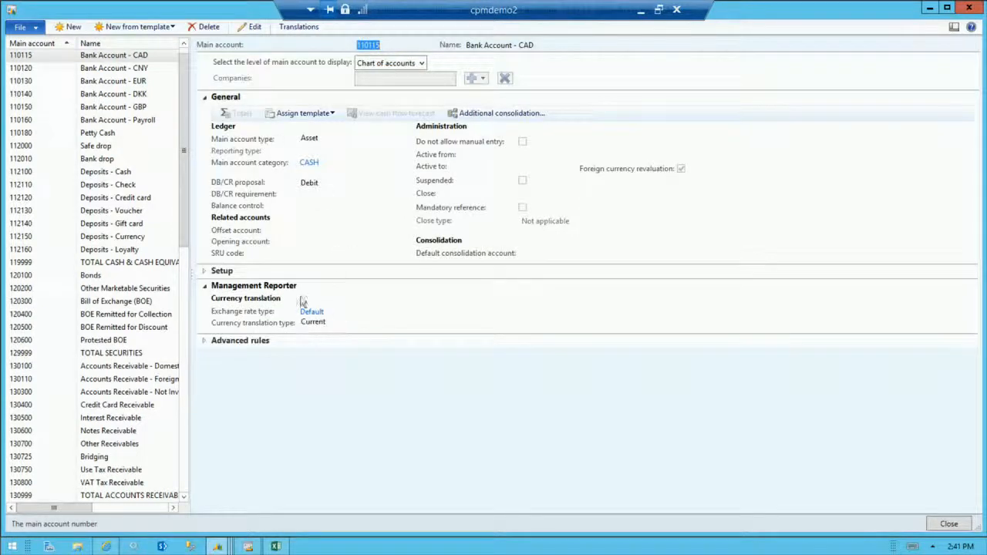
click(250, 27)
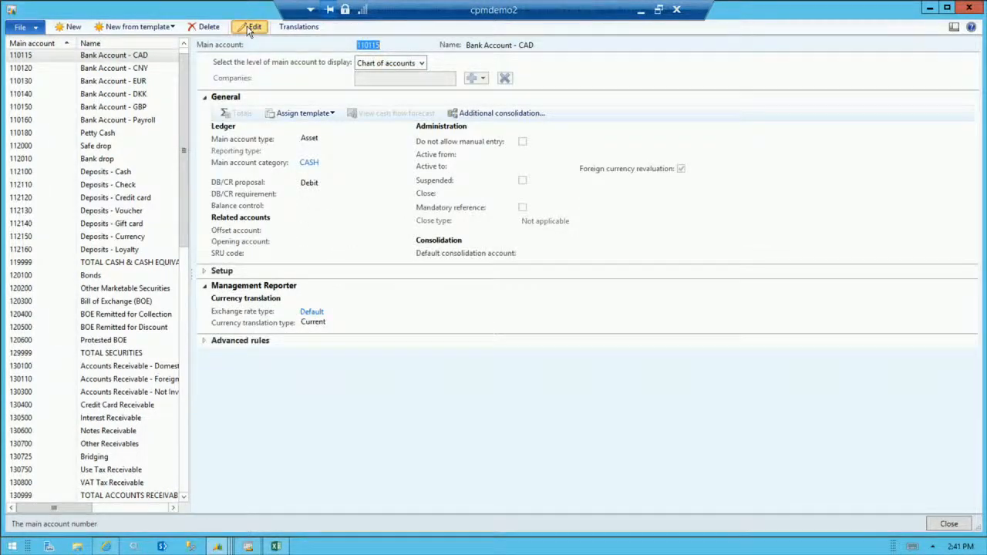
Switch the account's display level to Companies and add company USMF.
click(422, 67)
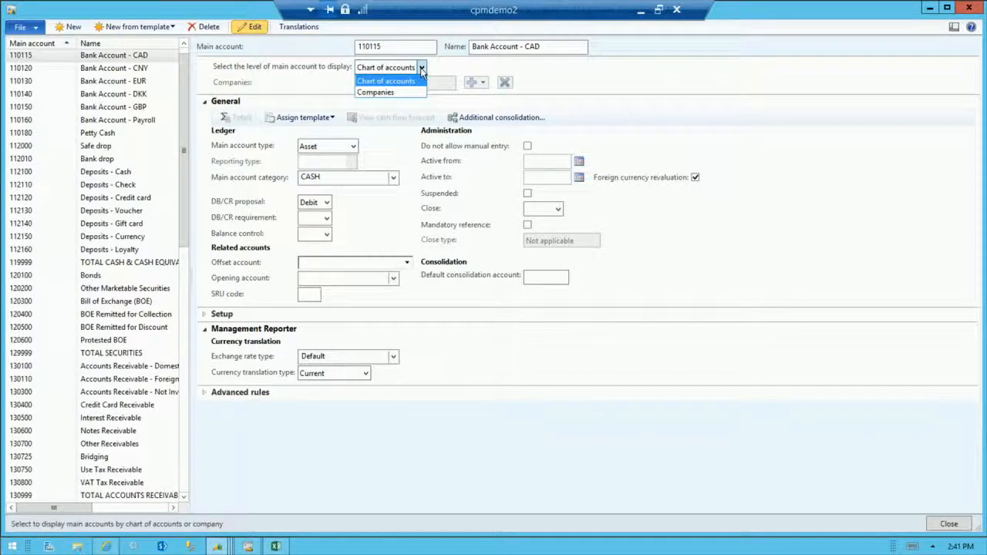
click(377, 93)
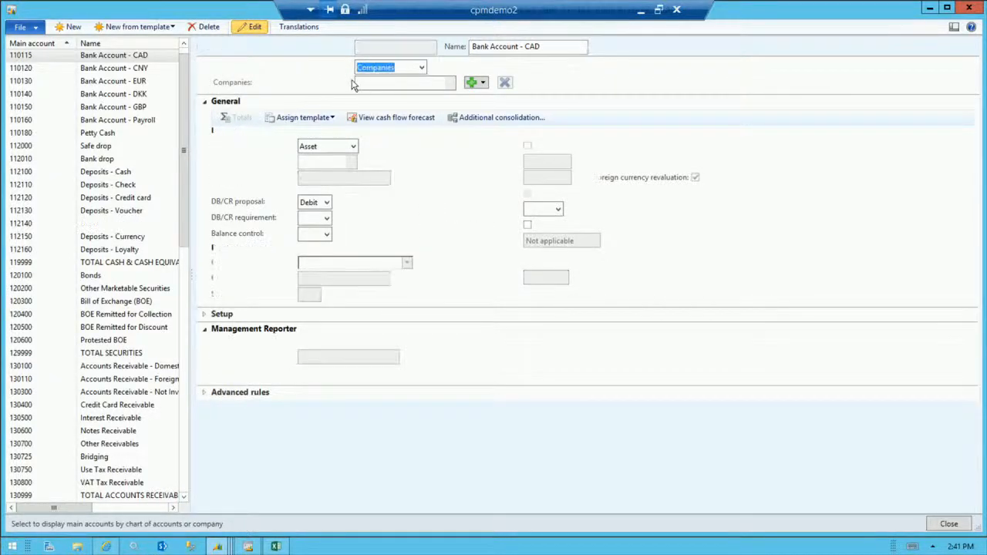
click(483, 83)
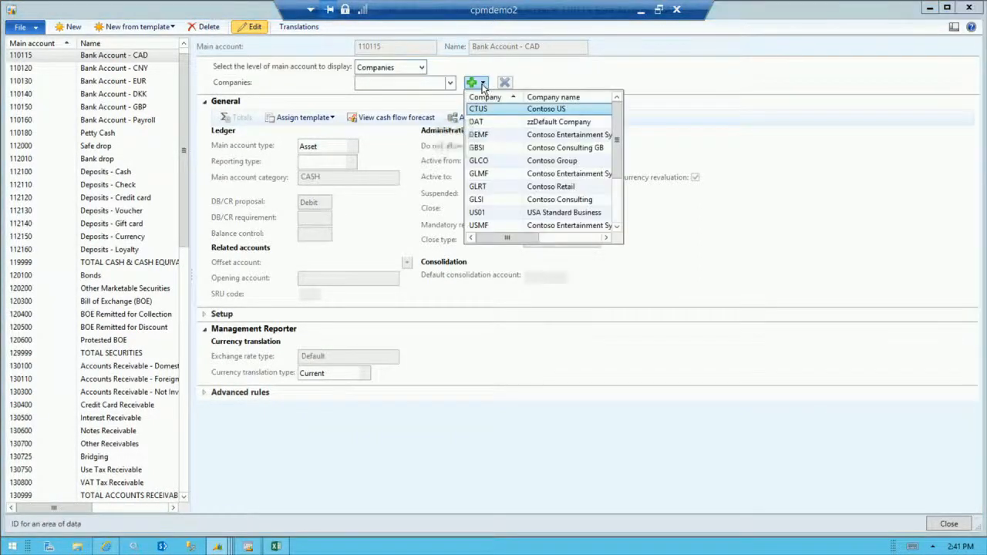
click(479, 227)
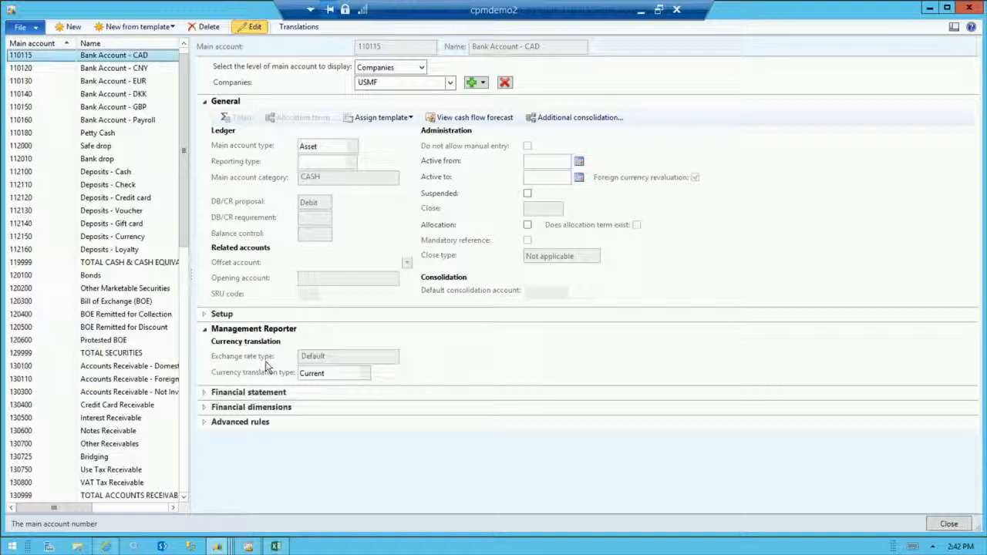
Show the default financial dimensions, mark the account as suspended for USMF, and close the account and chart of accounts forms.
click(206, 330)
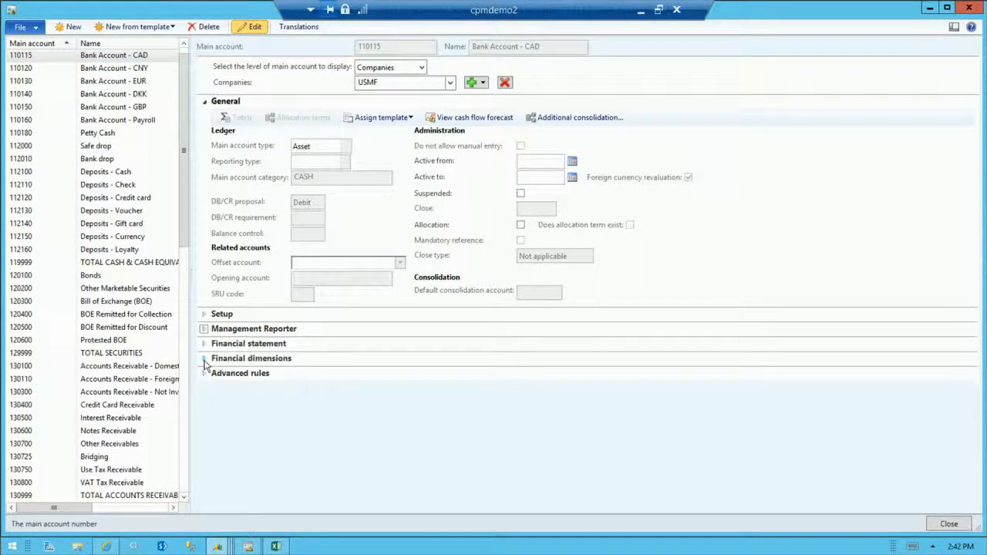
click(205, 359)
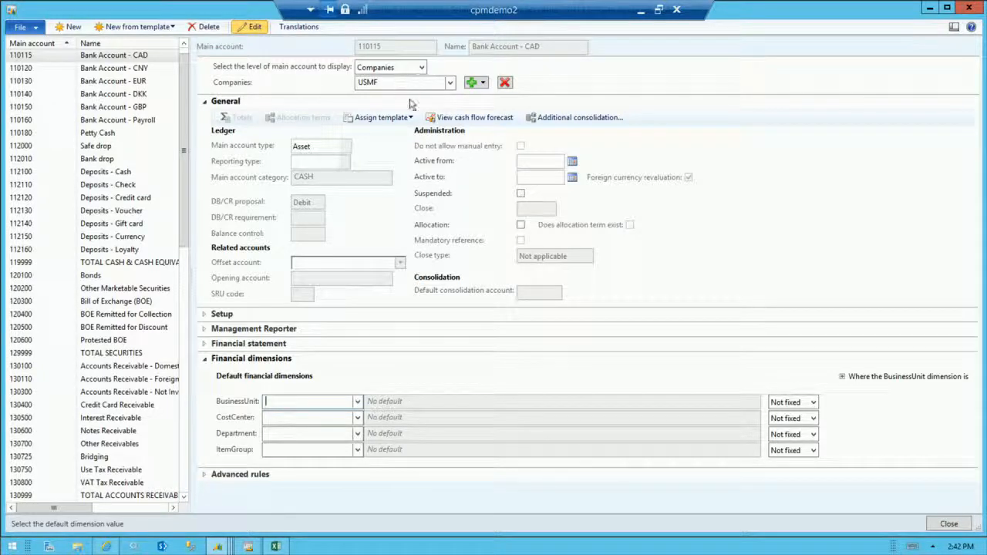
click(521, 194)
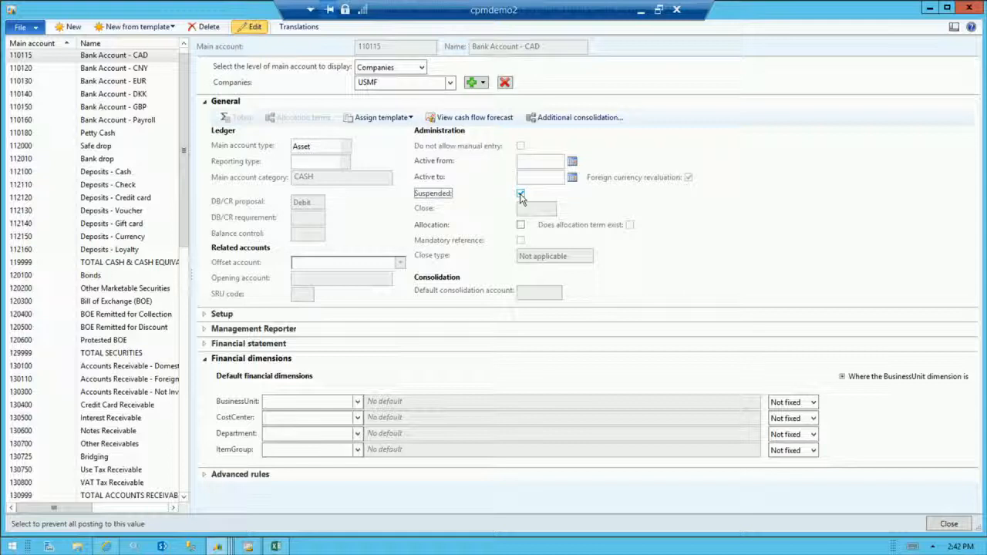
click(949, 524)
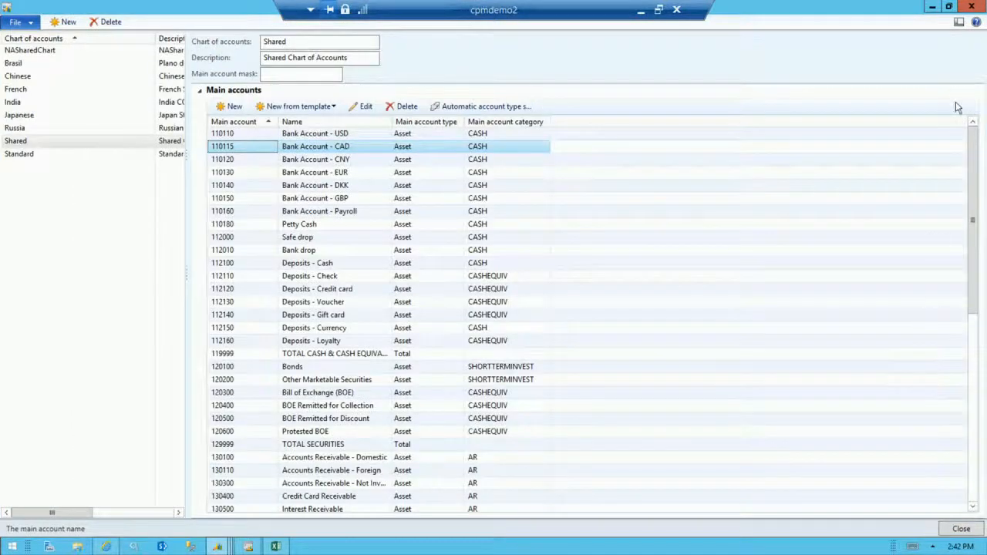
click(971, 7)
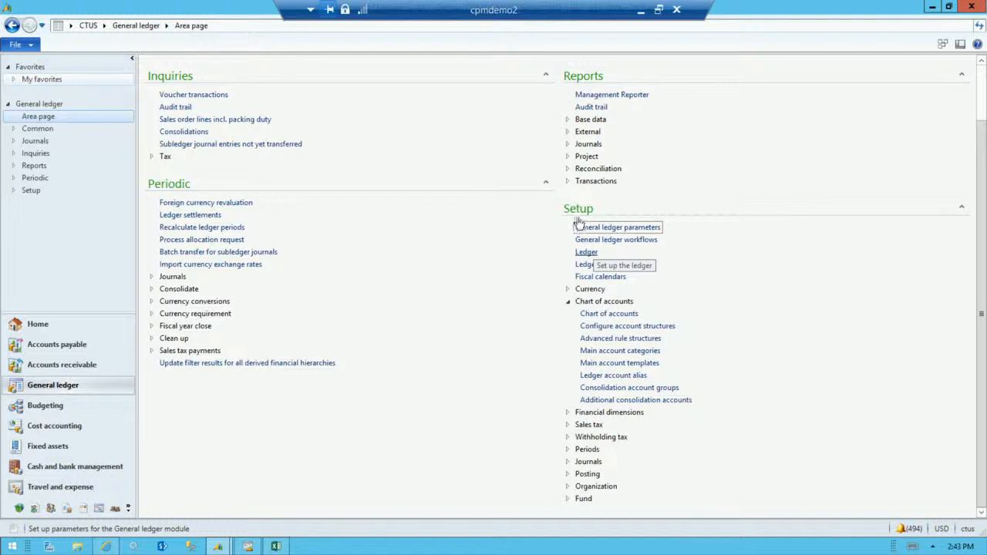
Review the chart of accounts, account structures and currency settings in the CTUS ledger setup.
click(584, 254)
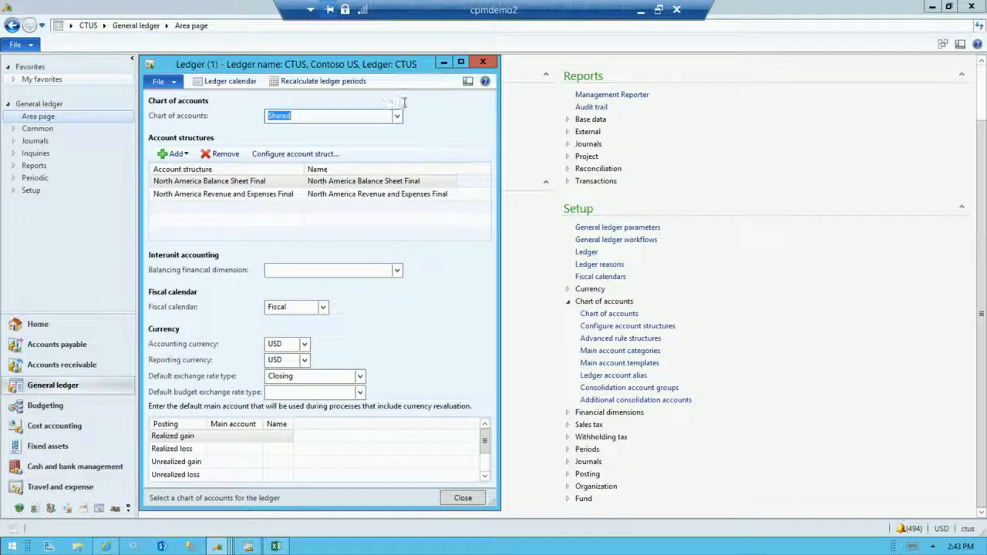
click(482, 63)
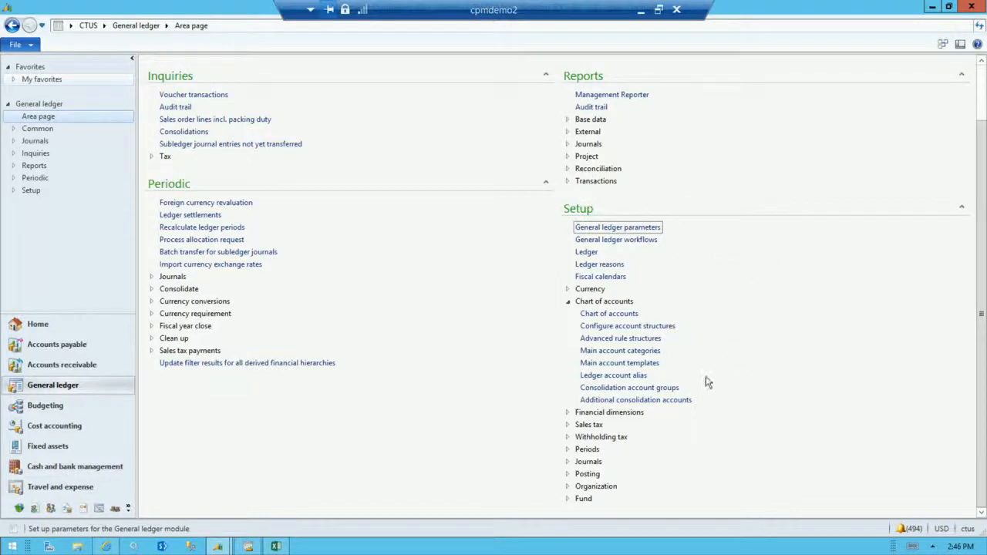
Open the Financial dimensions form from the General ledger setup and maximize it.
click(570, 415)
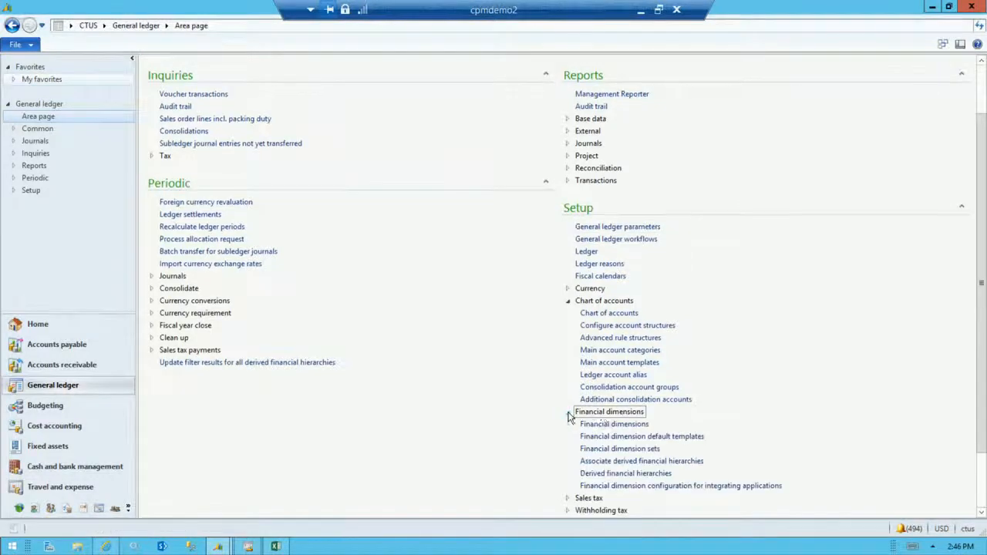
scroll(965, 363, down, 2)
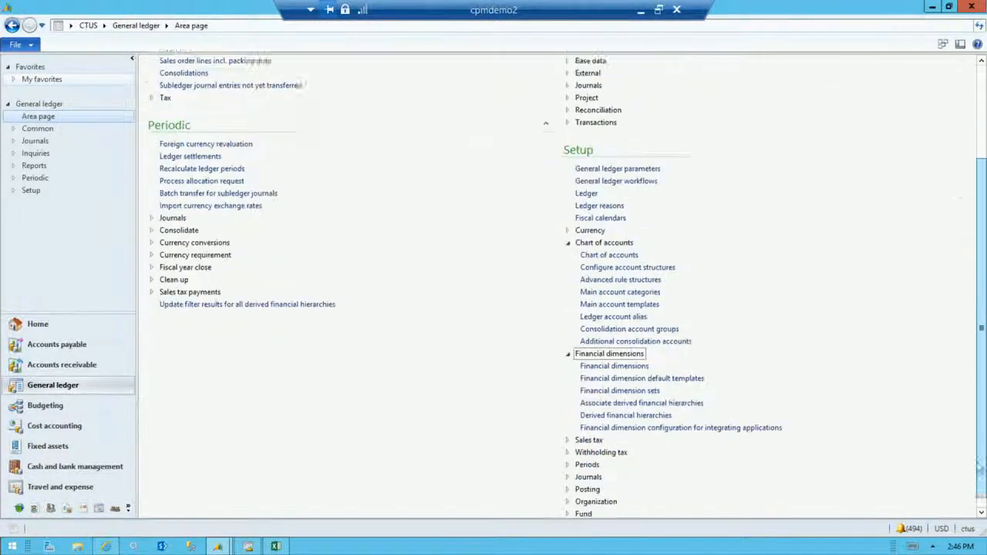
click(604, 352)
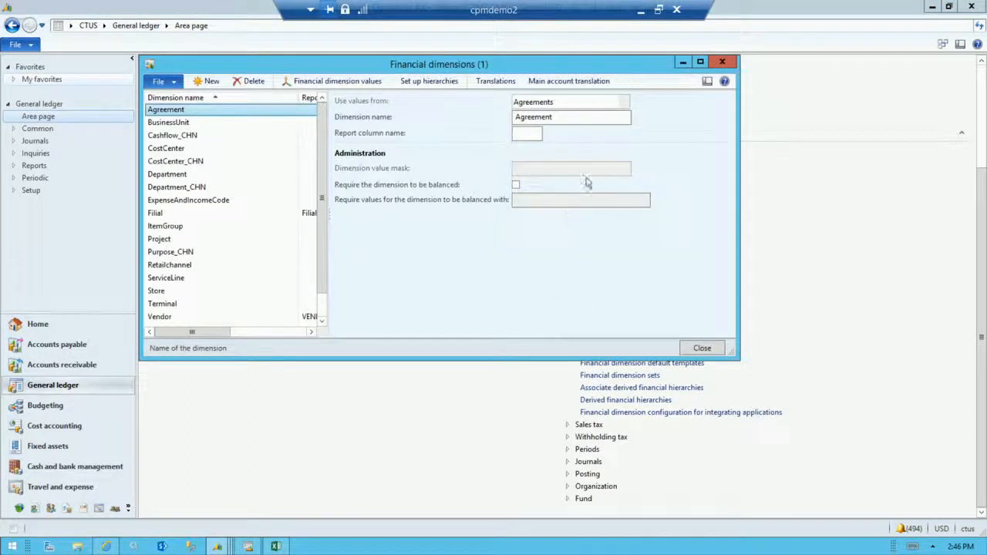
click(698, 62)
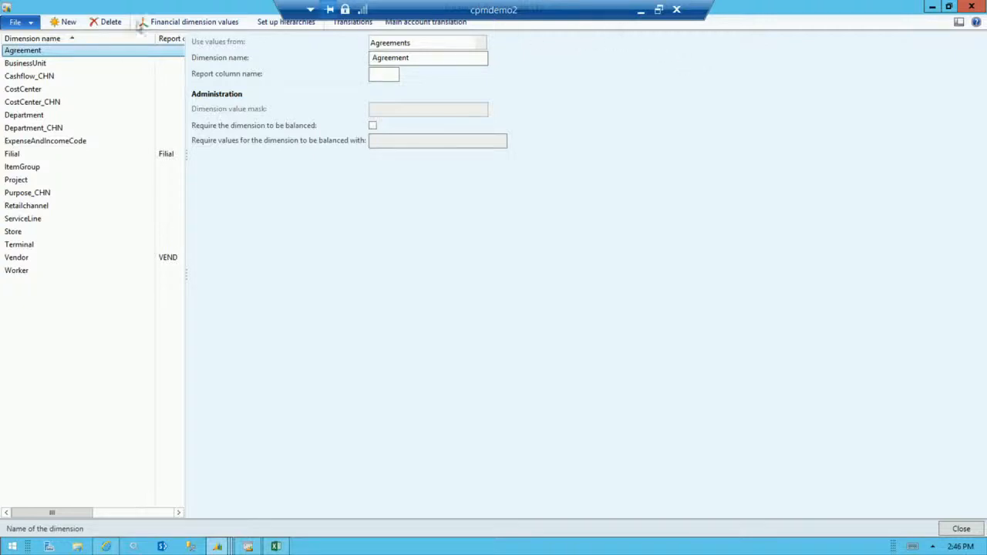
Create a financial dimension that uses values from Vendors and set its report column name to VEND.
click(64, 22)
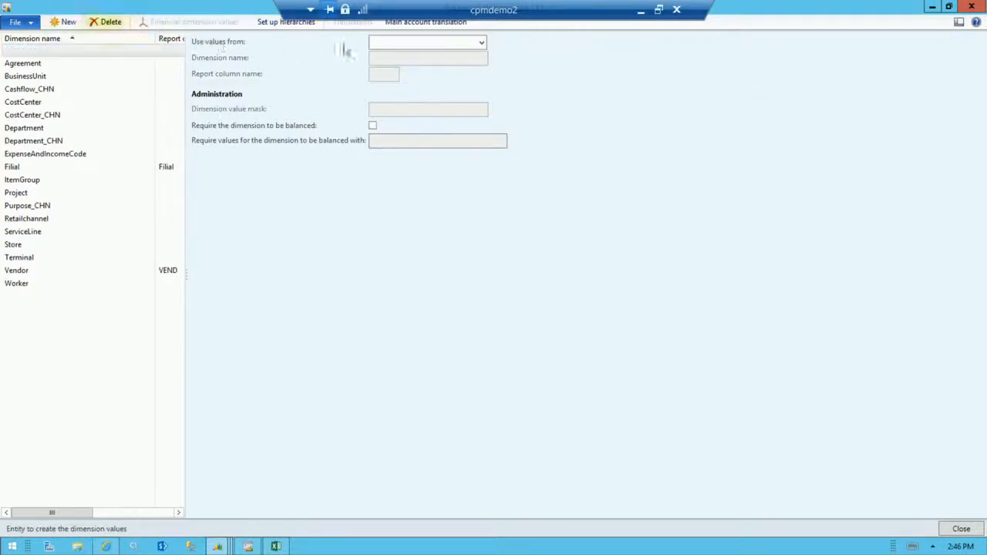
click(482, 44)
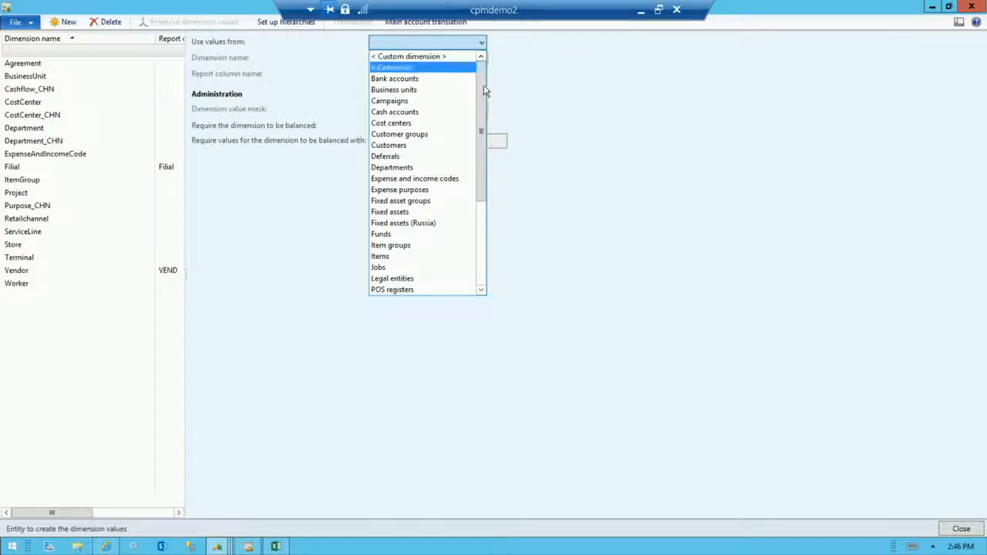
drag(485, 160, 477, 248)
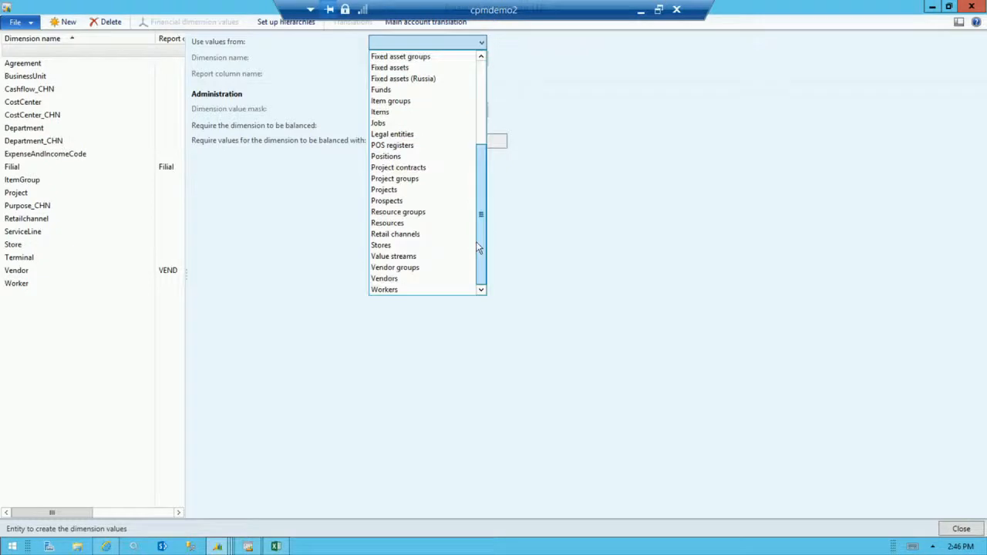
click(439, 278)
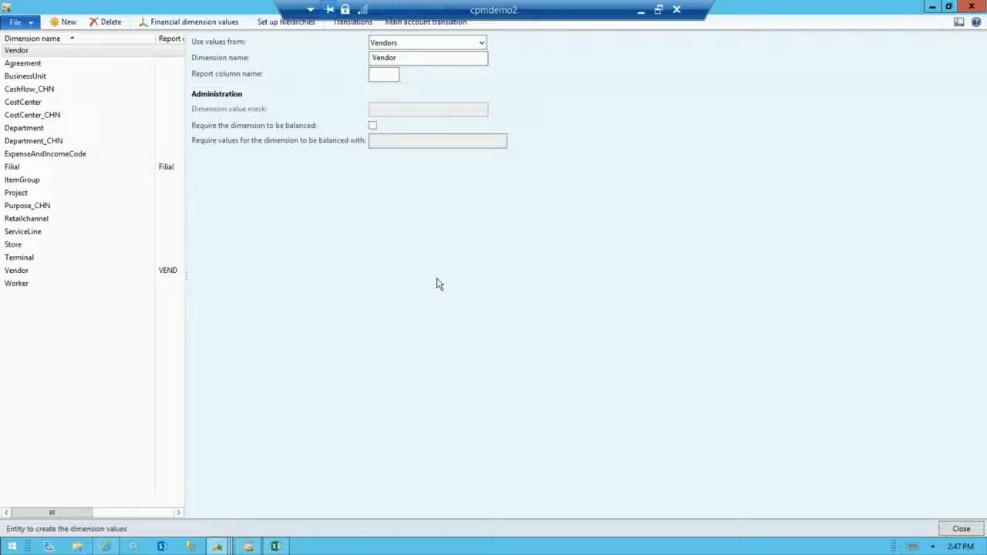
click(392, 72)
text(VEND)
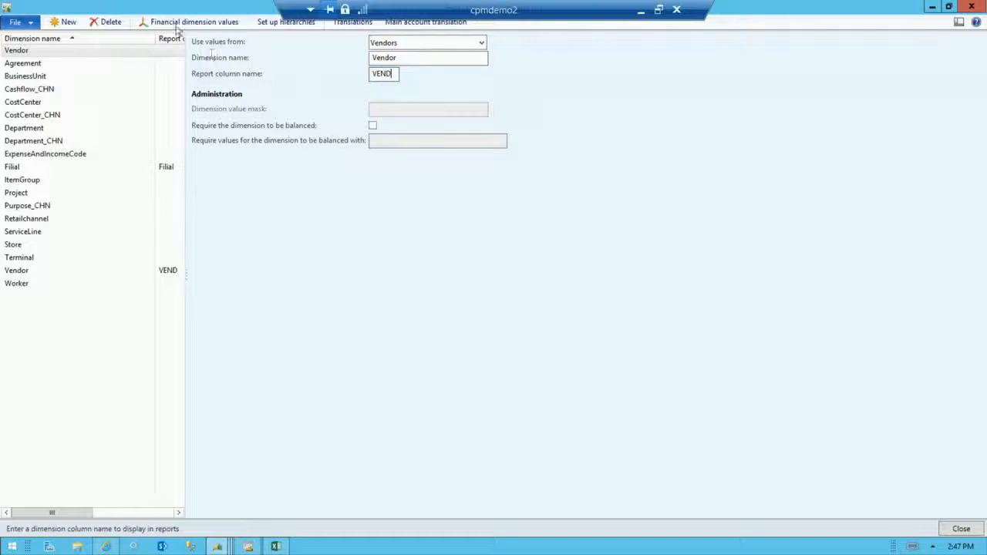
Rename the new vendor dimension as Vendor2, view its financial dimension values, and close the values form.
click(178, 25)
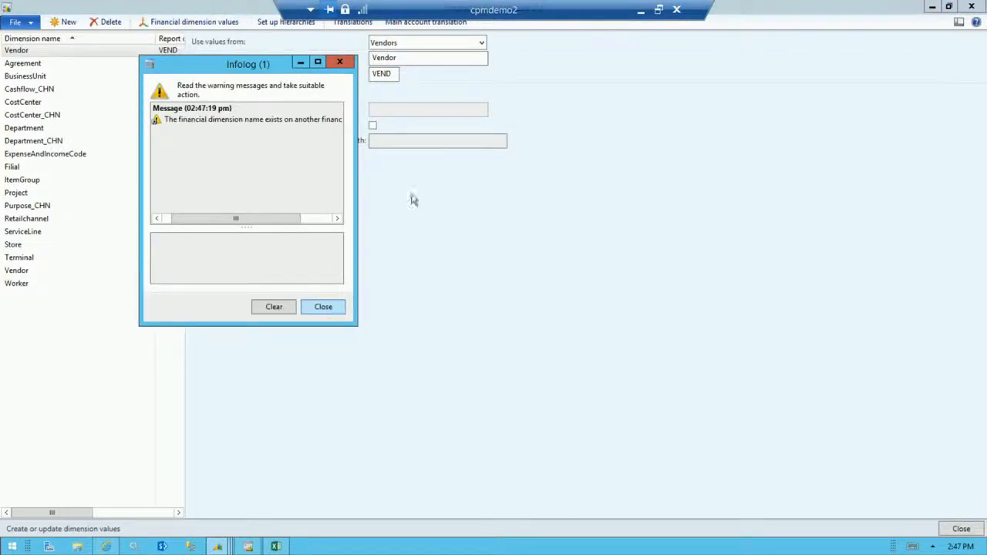
click(409, 59)
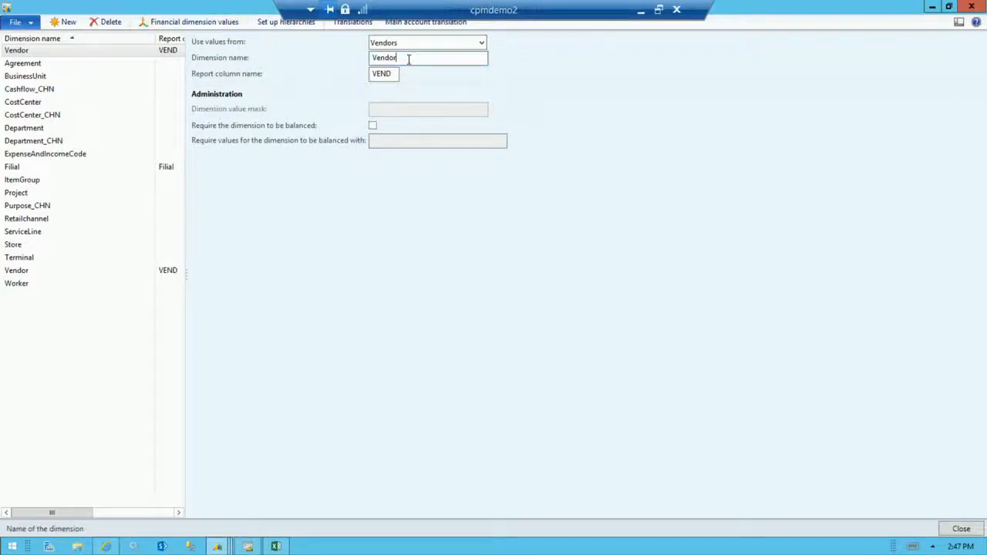
text(2)
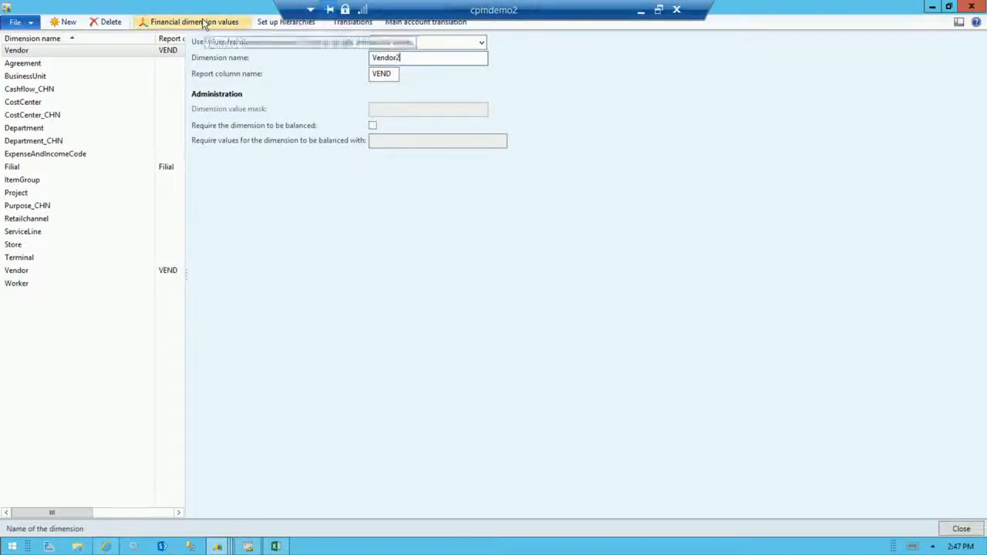
click(204, 23)
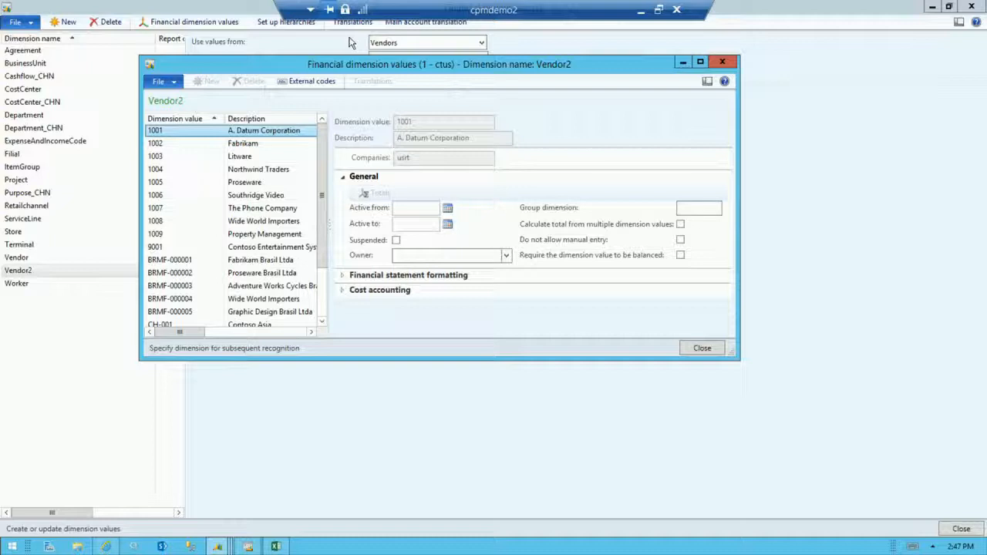
click(703, 349)
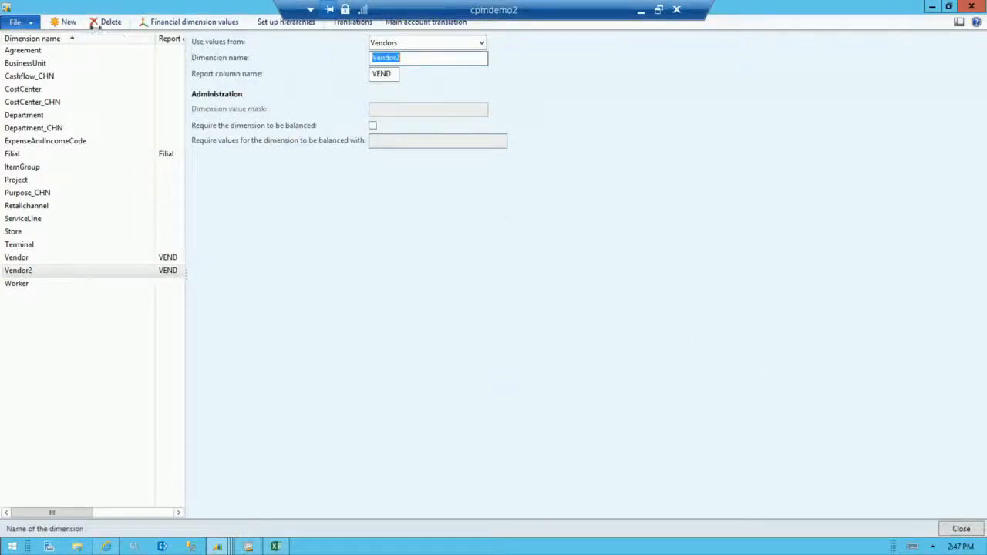
Create a custom financial dimension named EVENTS2 with the report column name EVENT.
click(63, 23)
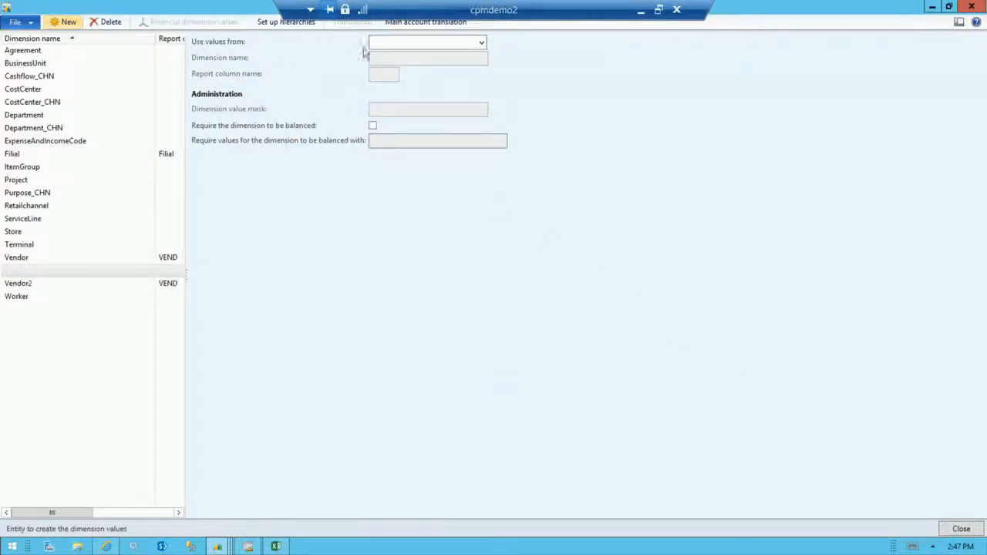
click(483, 42)
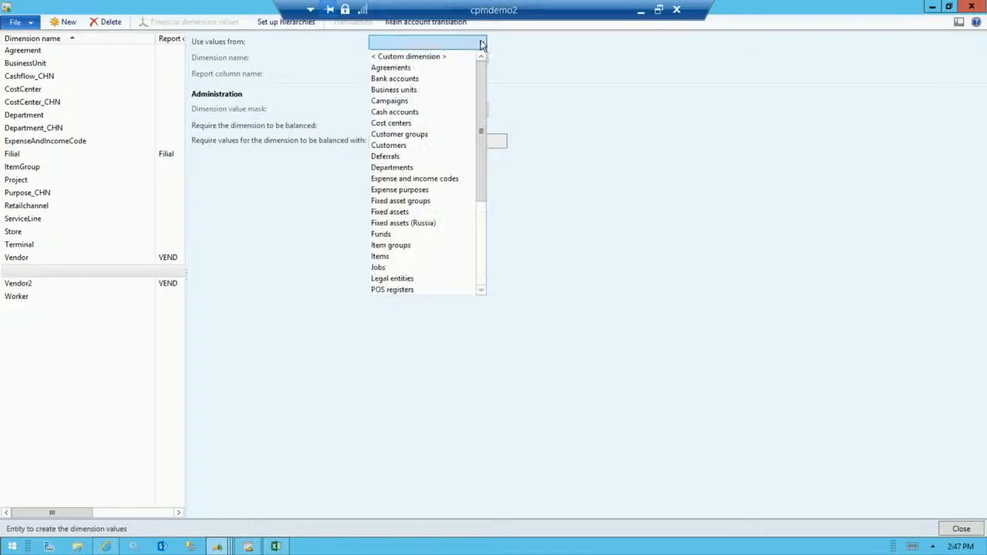
click(436, 57)
click(432, 58)
text(EEVET)
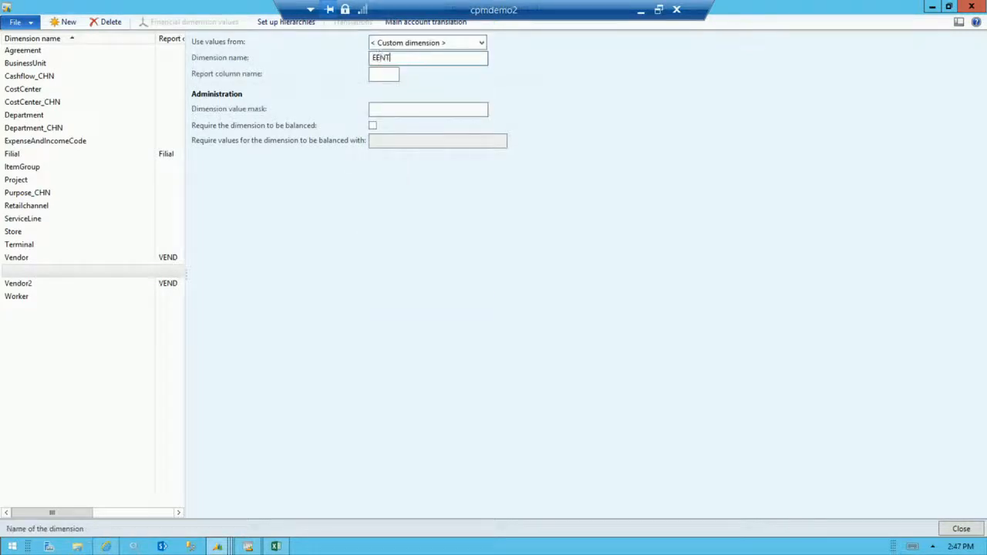
key(BackSpace)
key(BackSpace)
key(BackSpace)
text(VENT)
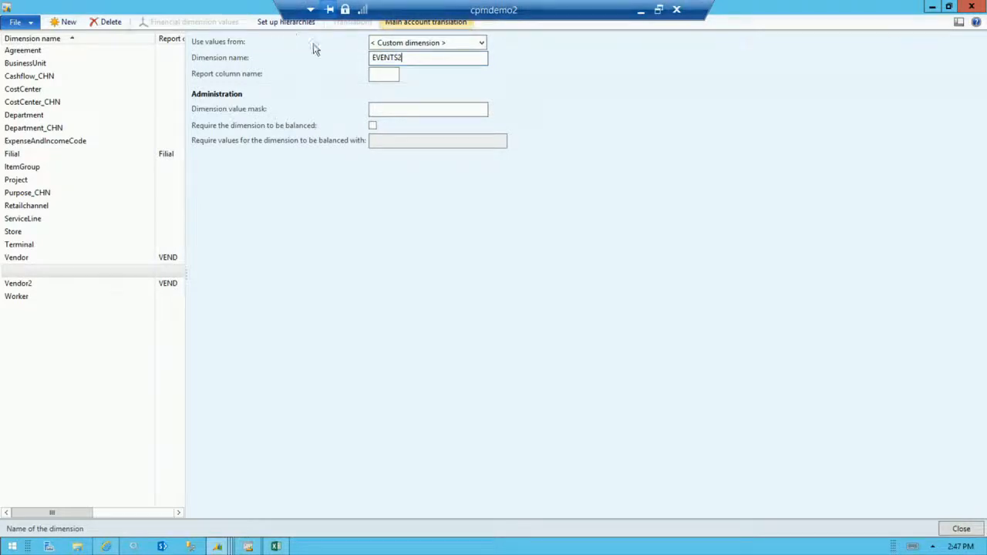
click(378, 75)
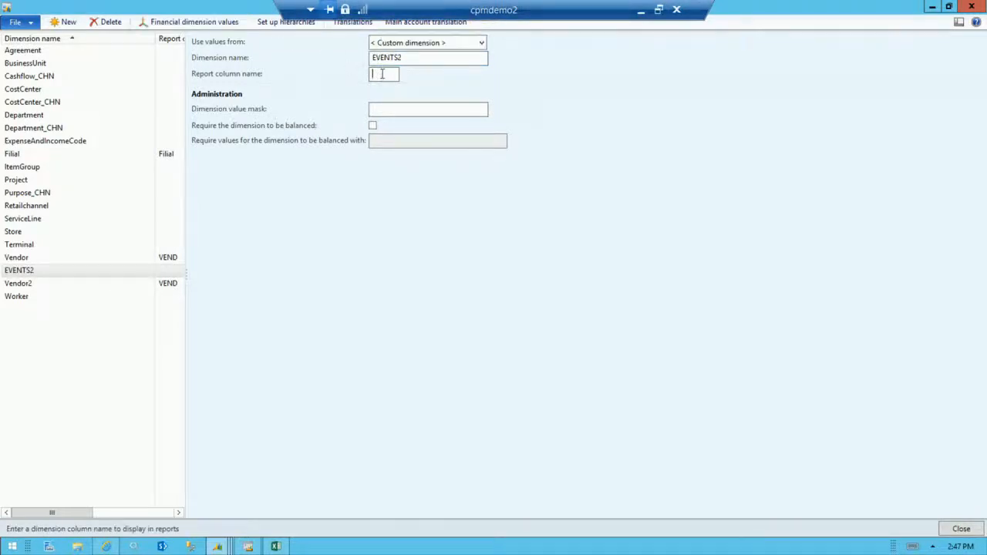
text(EVENT)
Open the dimension values of EVENTS2 and add the value Convergence 2015 with the description Convergence 2015.
click(207, 21)
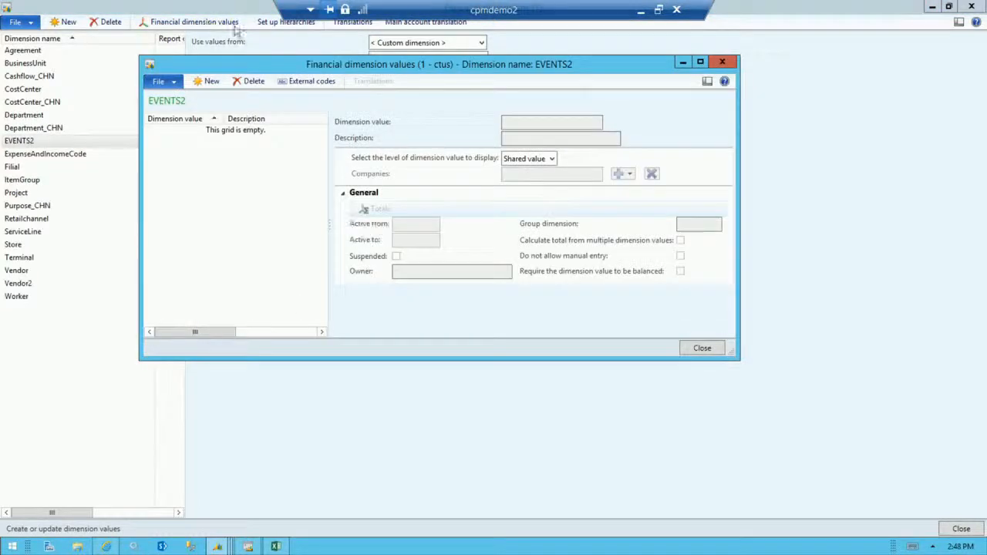
click(700, 62)
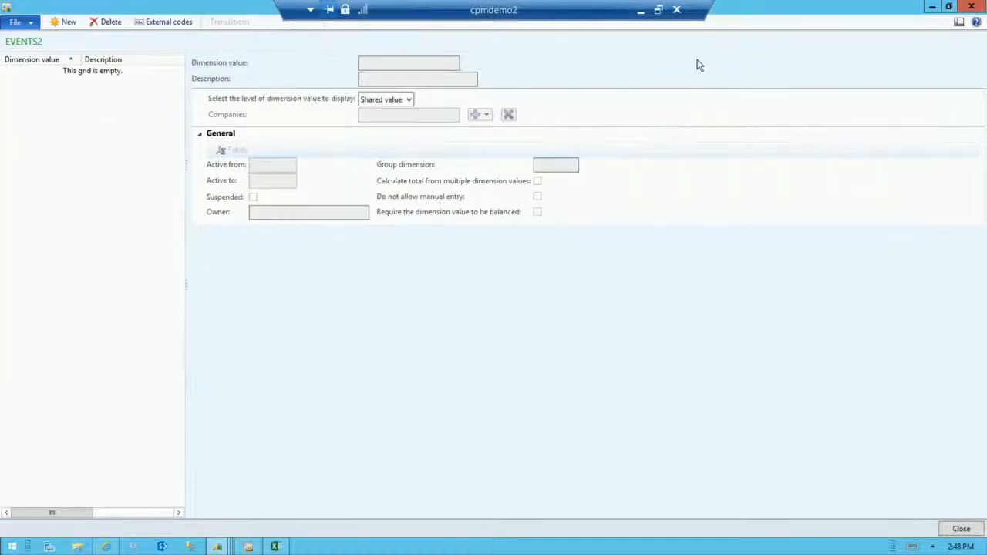
click(72, 23)
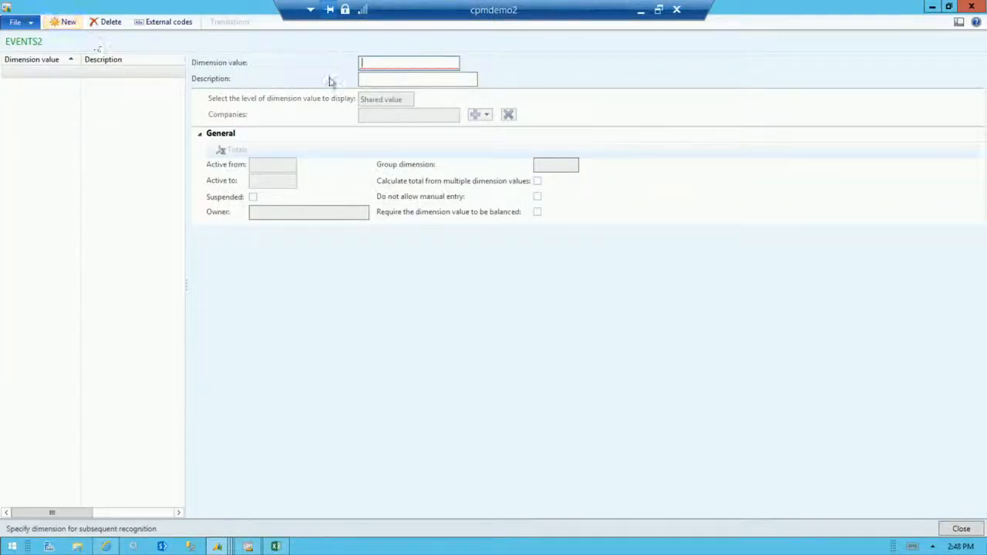
text(Converg)
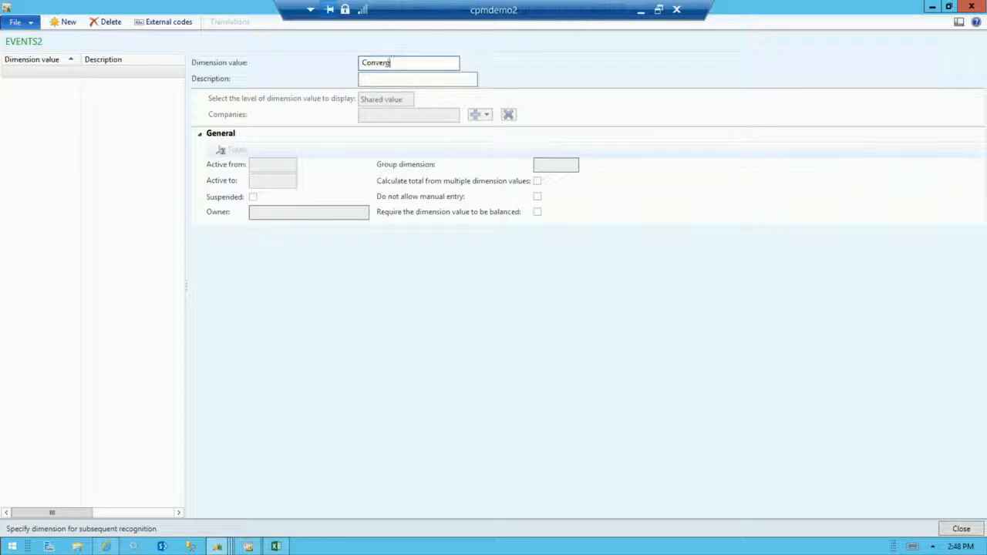
text(ence 2015)
key(Tab)
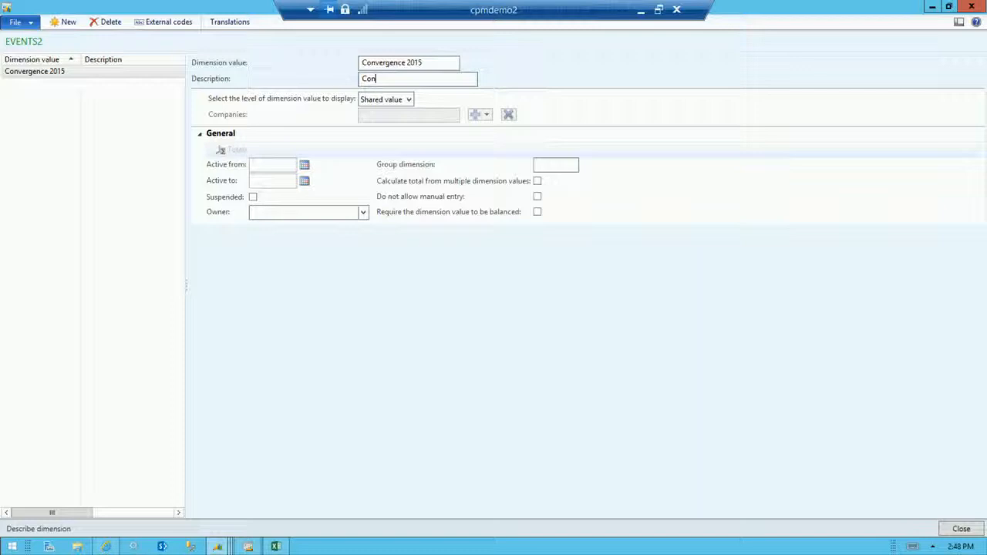
text(Convergence 2015)
key(Tab)
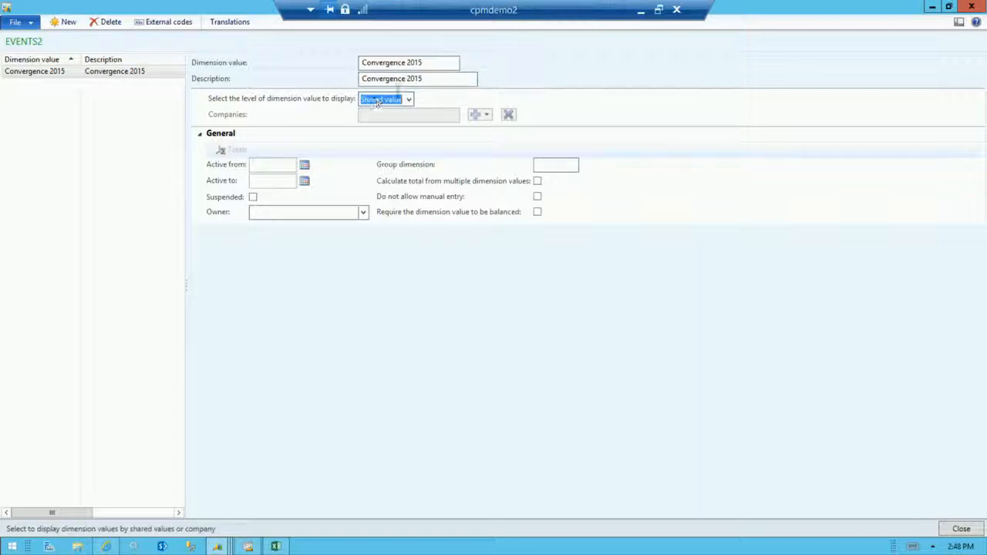
Switch the Convergence 2015 value's display level to Companies, add company DEMF, and mark the value as suspended for it.
click(408, 101)
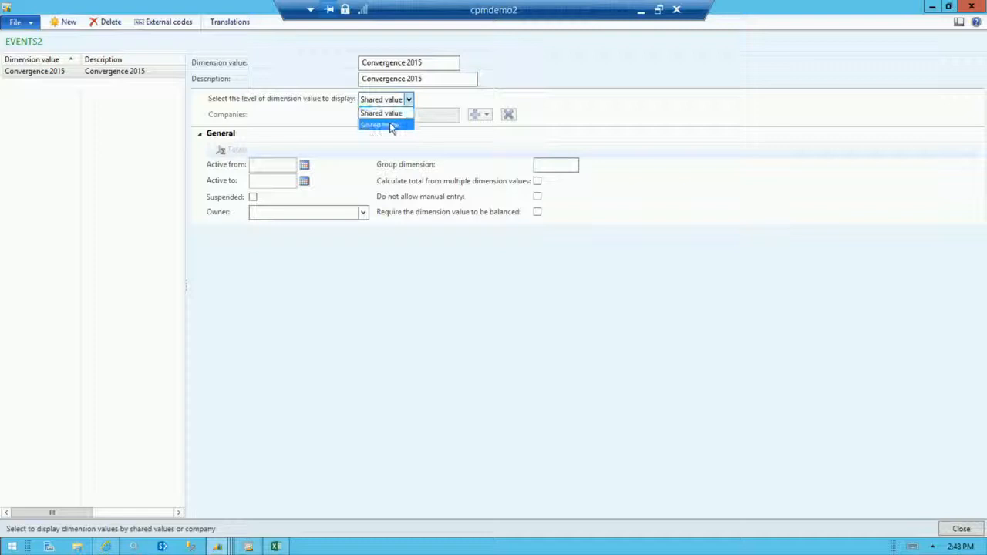
click(392, 125)
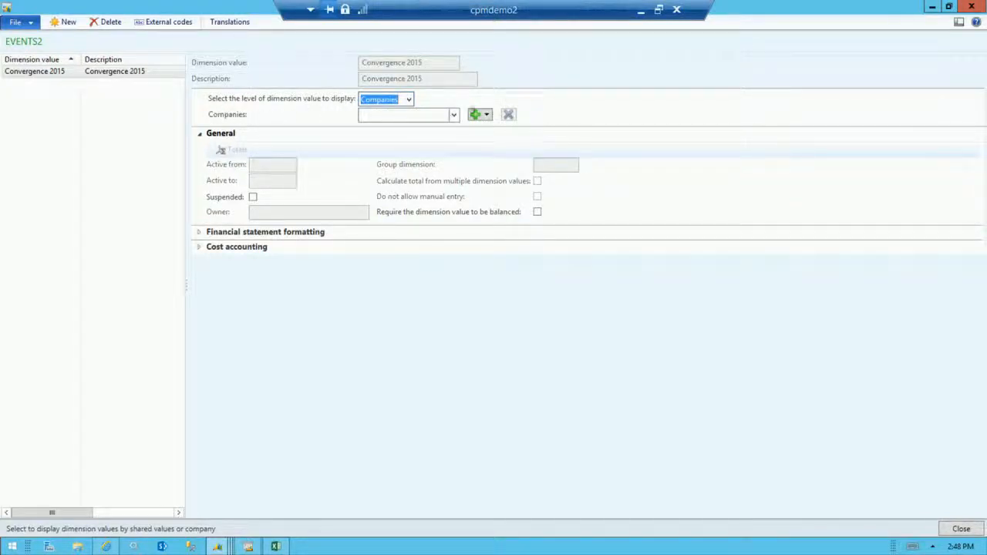
click(455, 115)
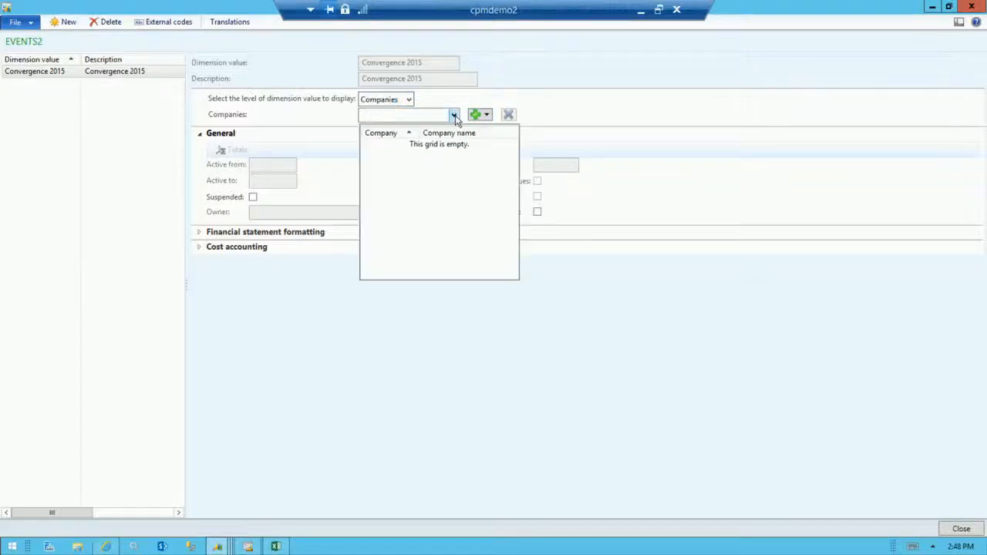
click(486, 116)
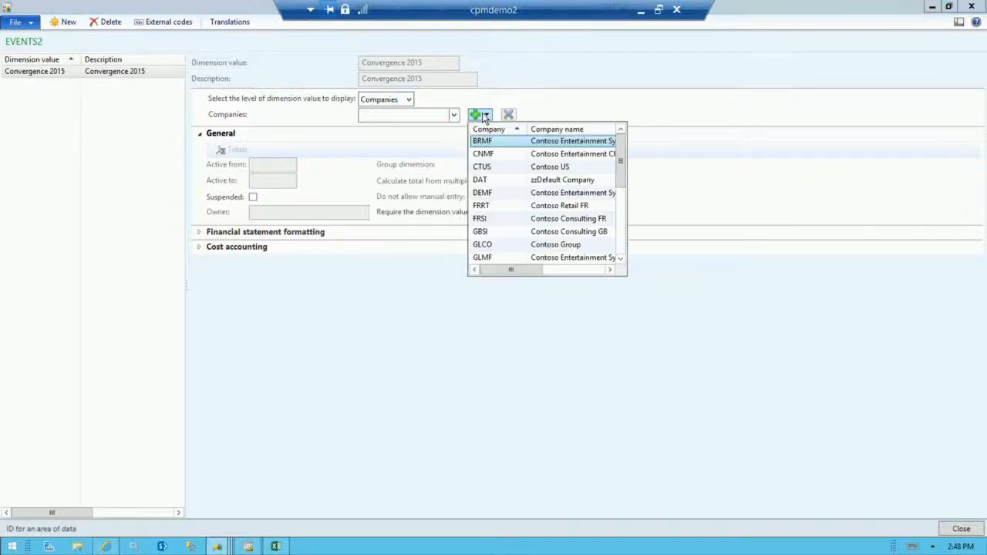
mouse_move(622, 164)
mouse_down()
mouse_move(624, 231)
mouse_move(610, 180)
mouse_move(617, 170)
mouse_up()
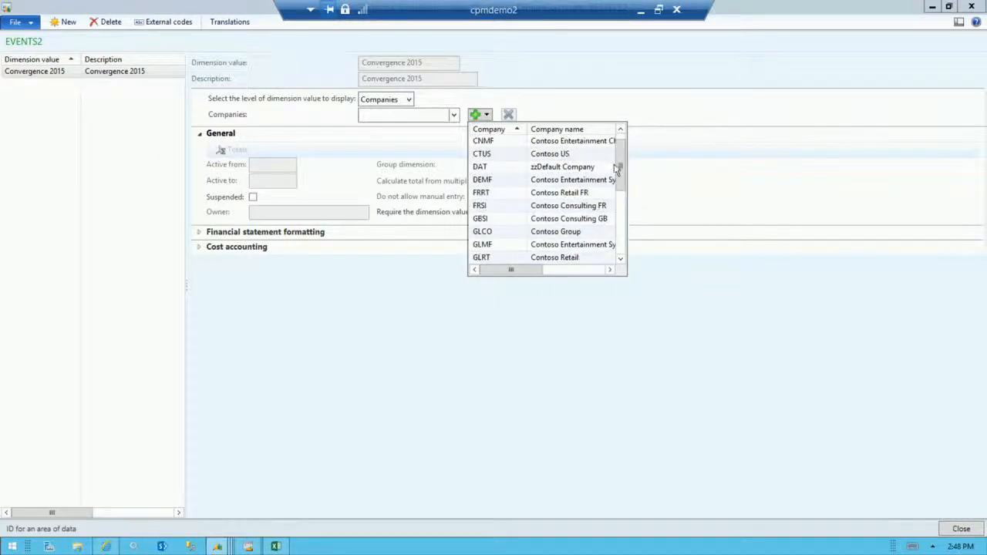
click(498, 182)
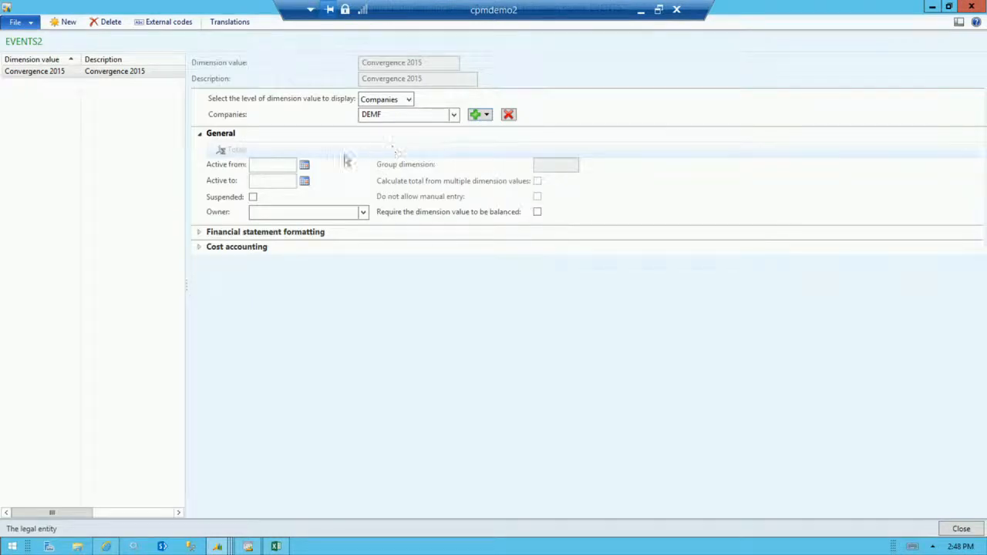
click(253, 198)
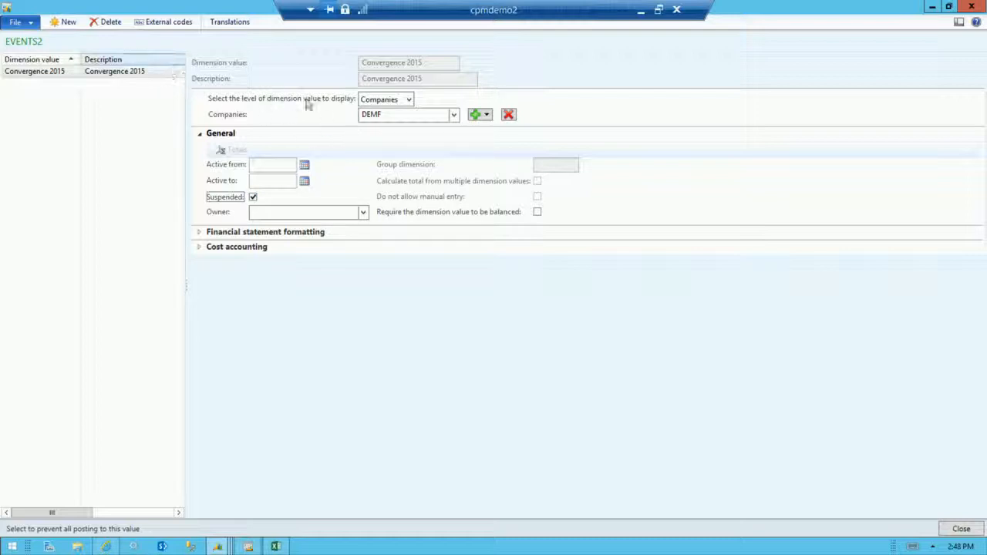
Add company USRT to the Convergence 2015 dimension value.
click(454, 115)
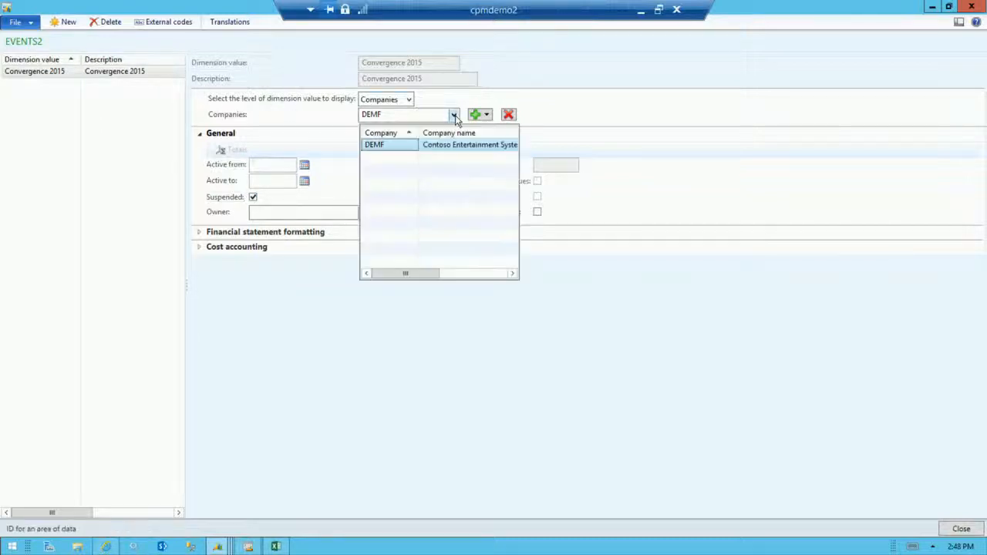
click(487, 116)
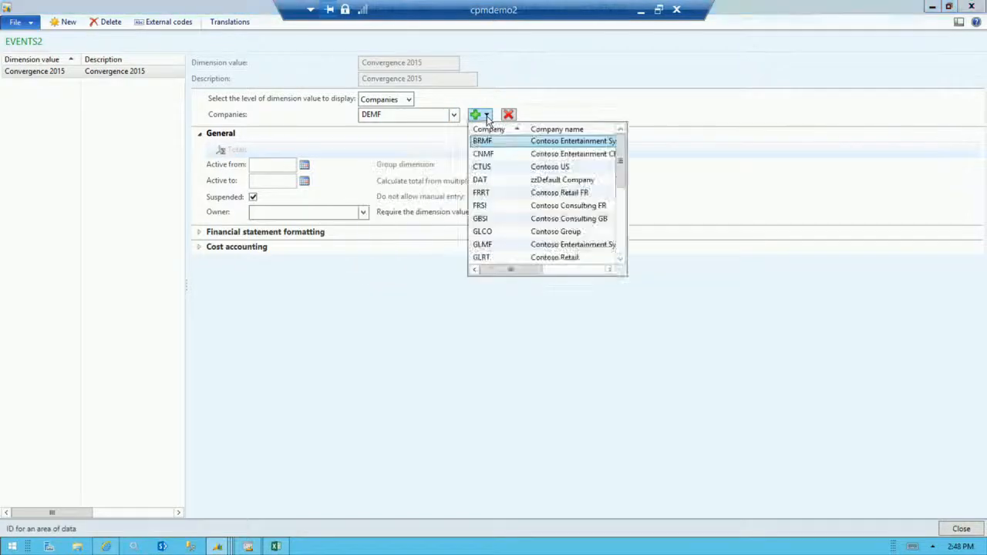
drag(620, 159, 618, 228)
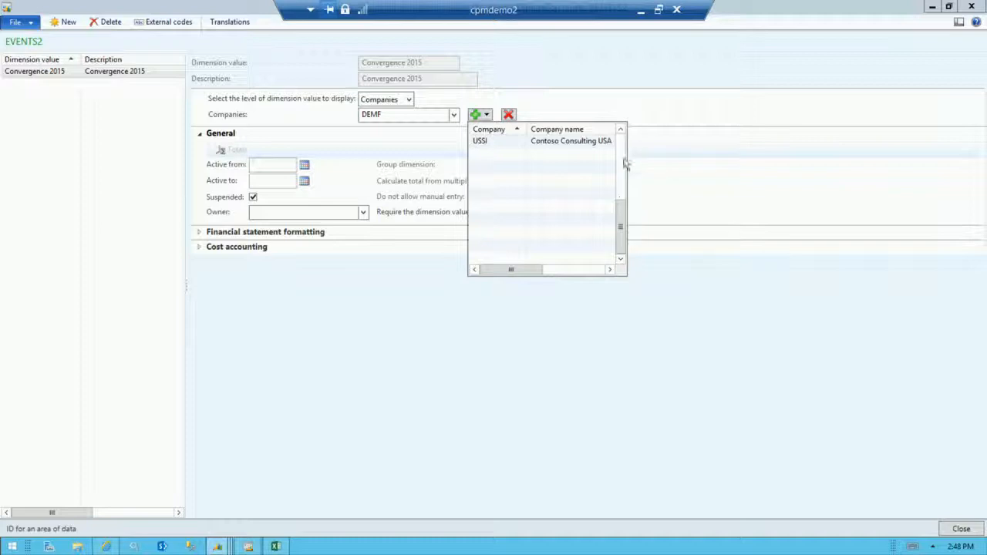
click(620, 130)
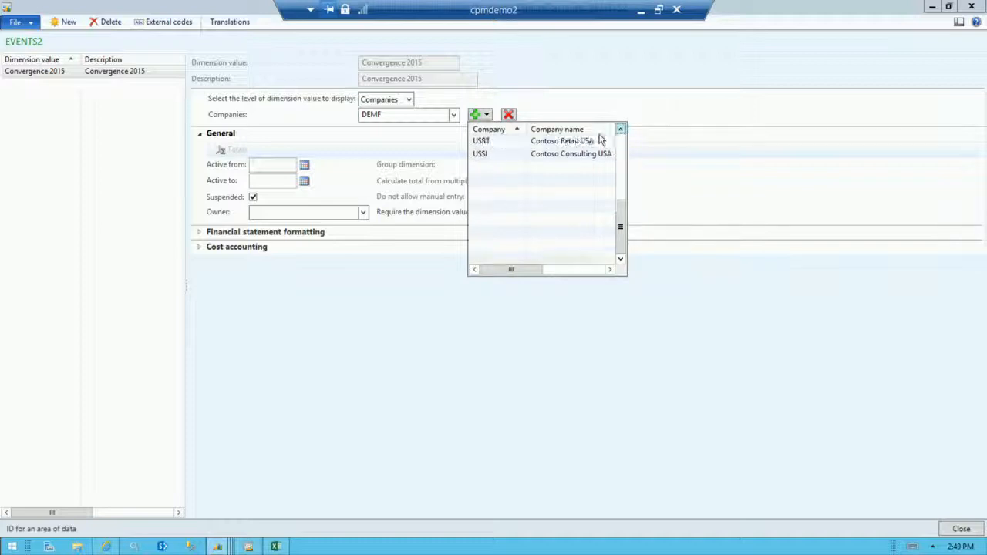
click(501, 142)
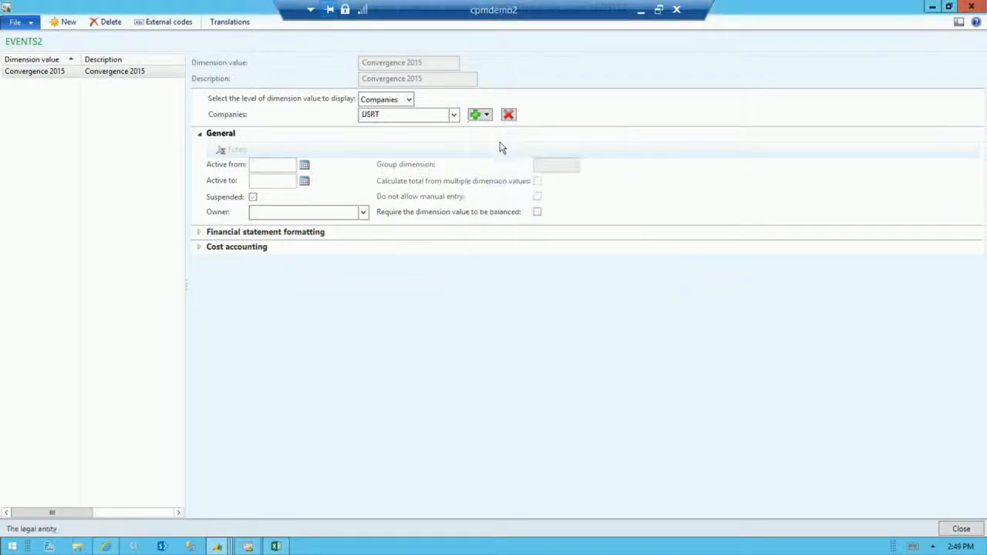
Make the Convergence 2015 value active from 3/1/2015 to 3/31/2015 for USRT and close the values form.
click(267, 164)
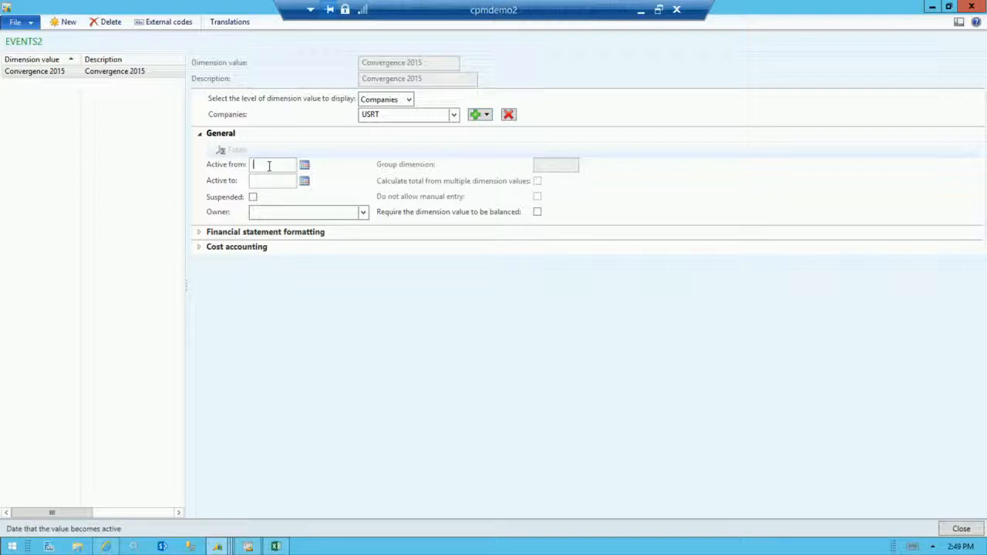
text(3/3)
text(/20)
text(3/31/2)
text(015)
click(961, 529)
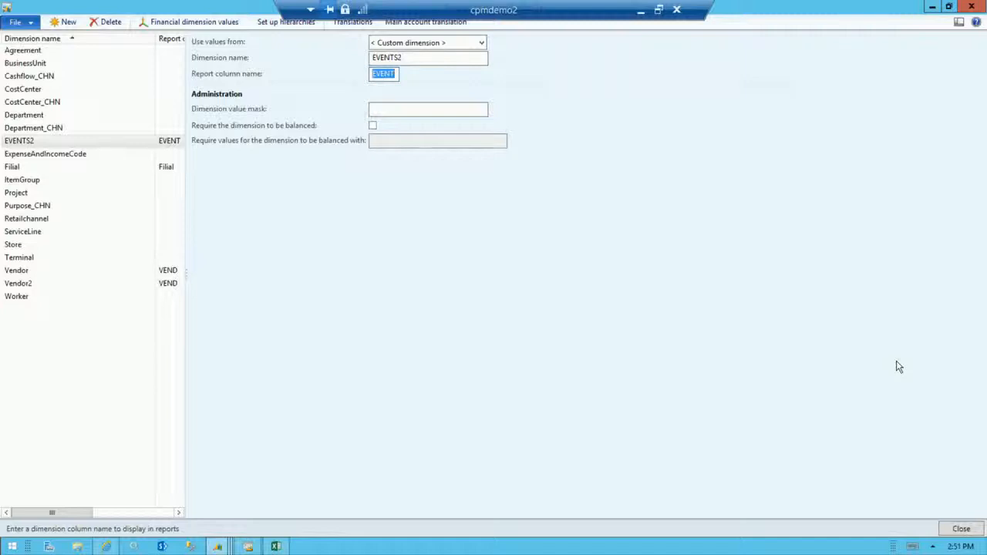
Close the financial dimensions form and open the account structure configuration form in a maximized window.
click(961, 529)
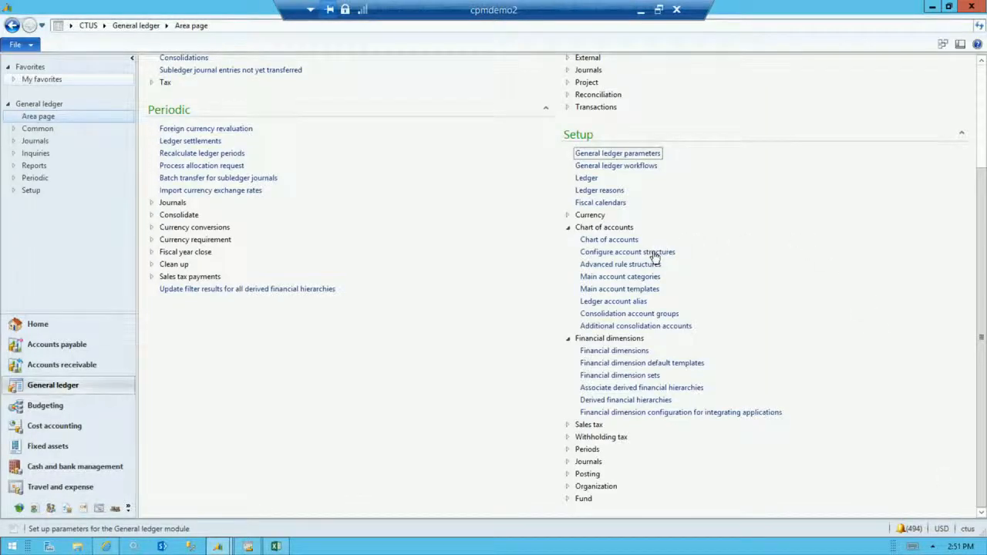
click(651, 253)
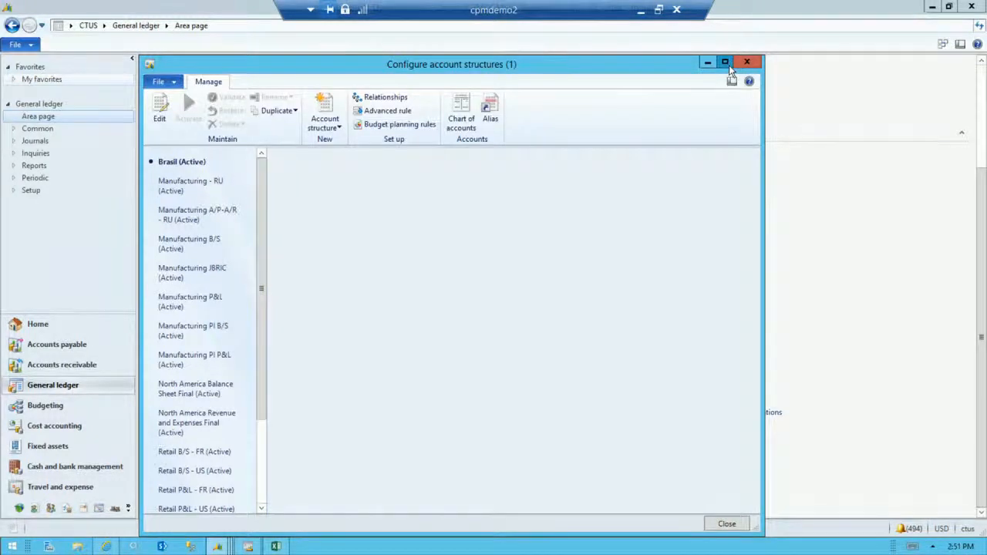
click(729, 65)
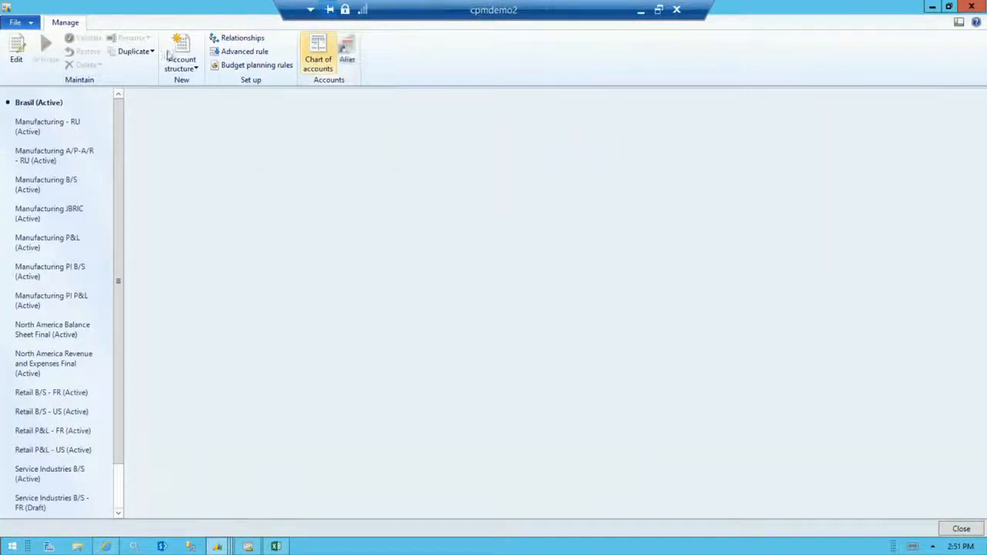
Create an account structure named NA Balance Sheet Demo with the same text as its description, keeping the main account included.
click(183, 67)
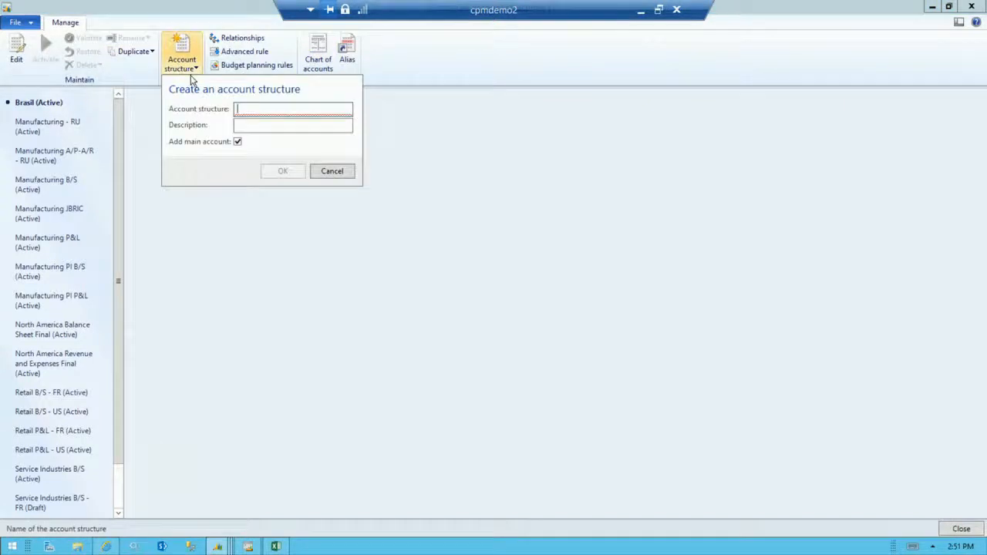
text(NA)
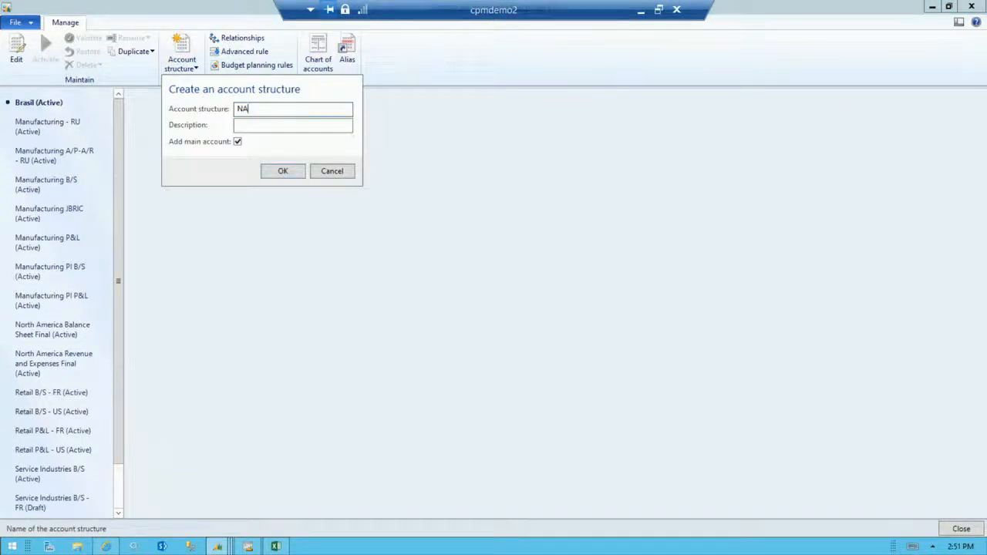
text( Balance Sheet Demo)
key(ctrl+a)
key(ctrl+c)
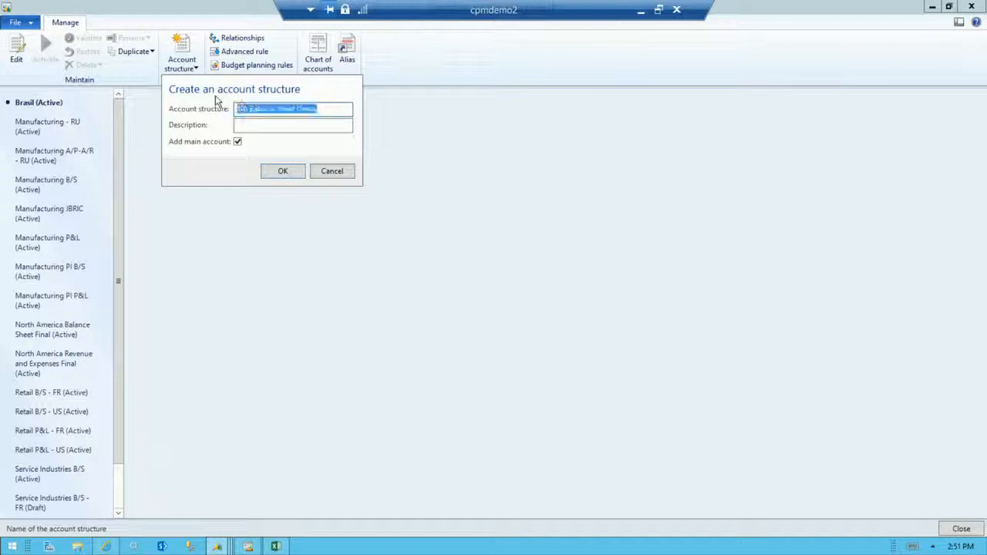
click(256, 130)
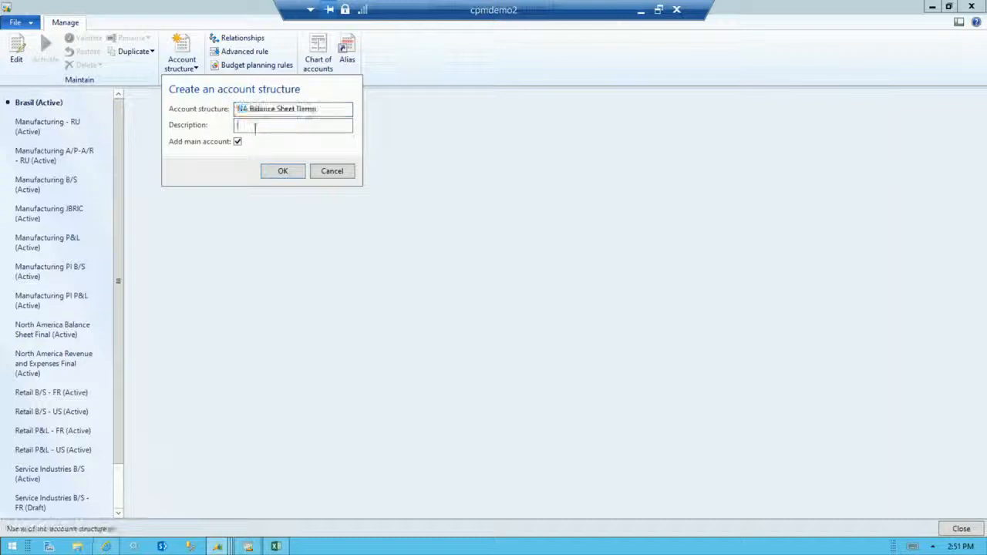
key(ctrl+v)
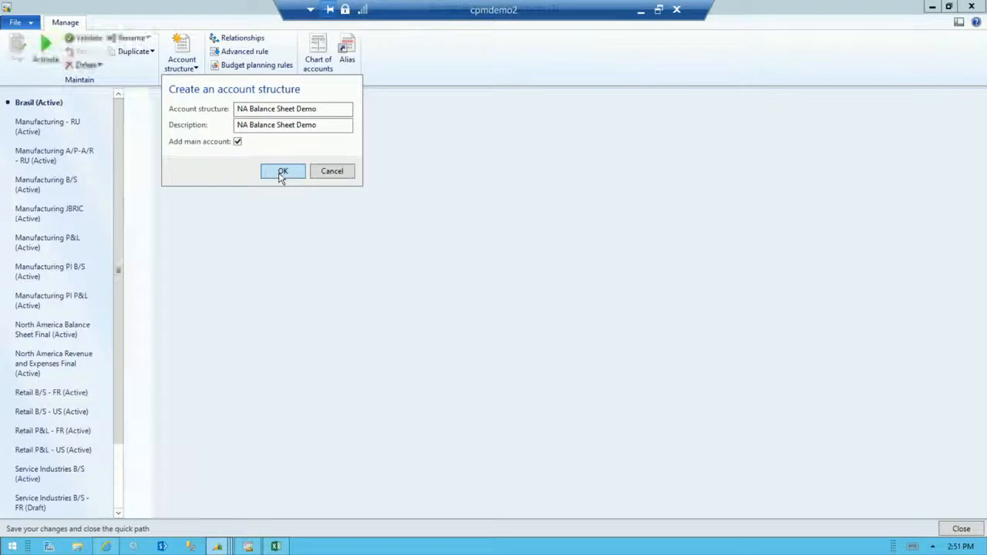
click(282, 173)
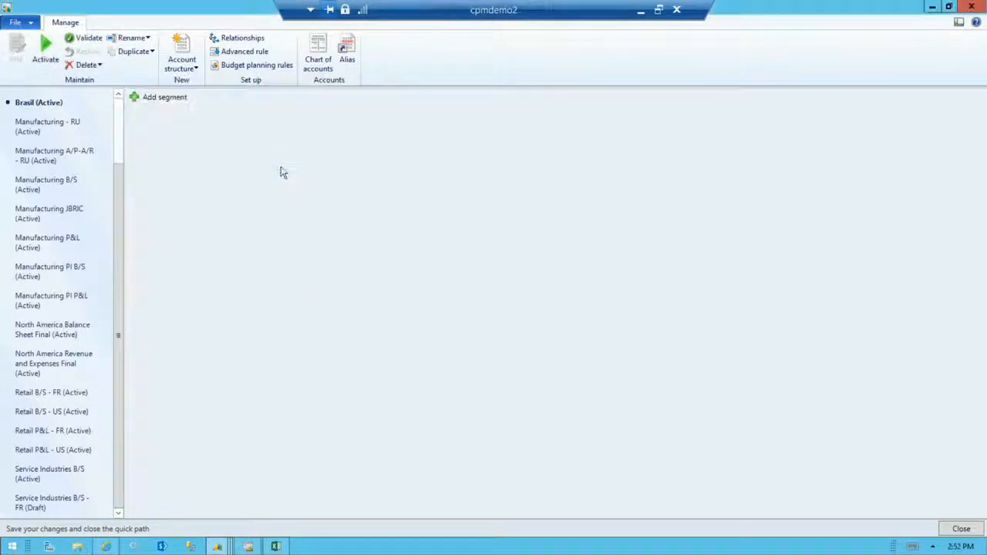
Add the BusinessUnit dimension as a segment after MainAccount in the NA Balance Sheet Demo structure.
click(171, 101)
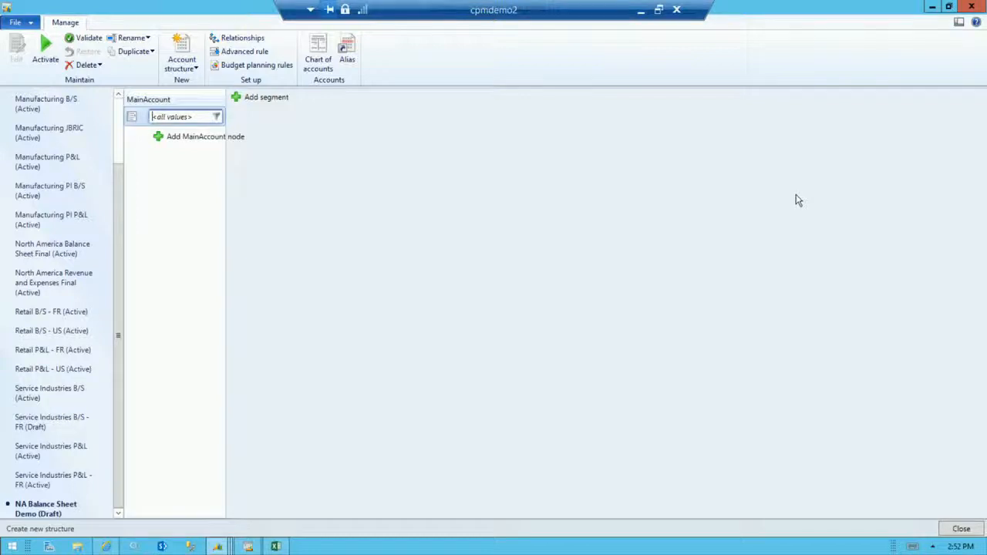
click(266, 97)
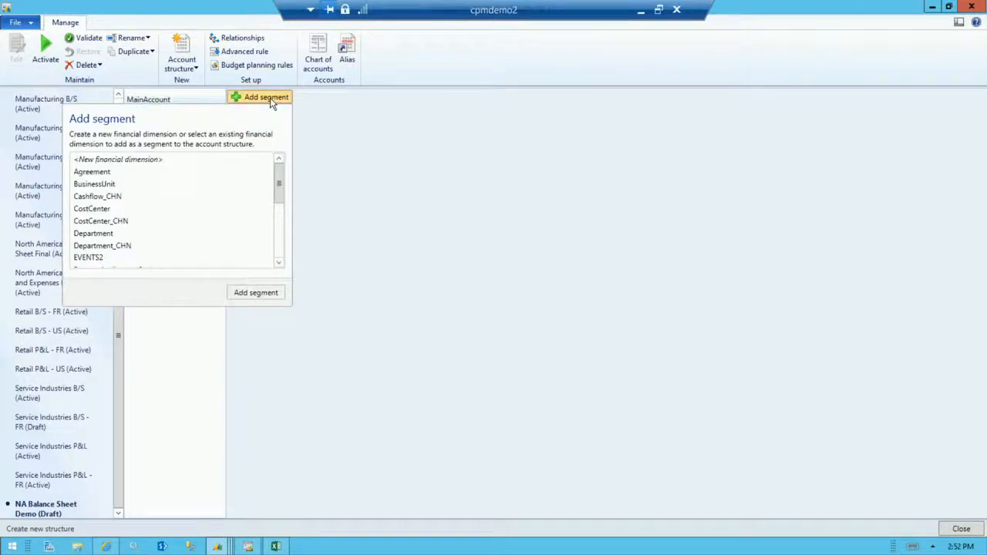
click(107, 186)
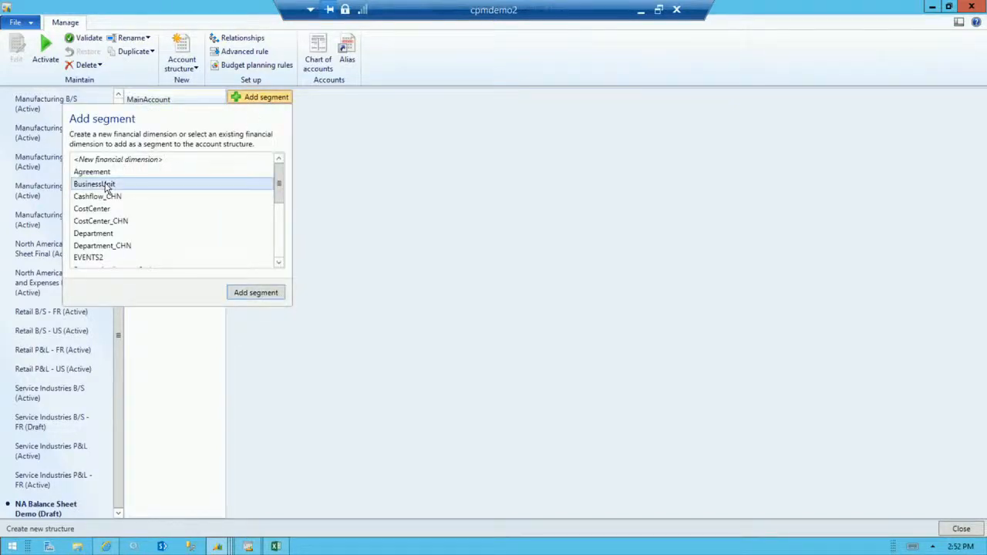
click(266, 294)
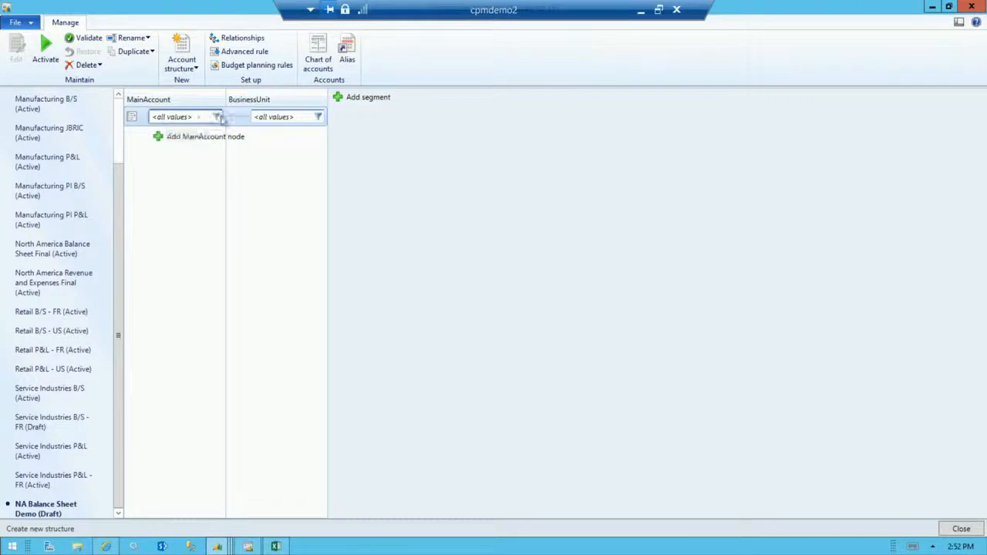
Restrict the balance sheet structure's MainAccount values to the inclusive range 100000 through 399999.
click(217, 117)
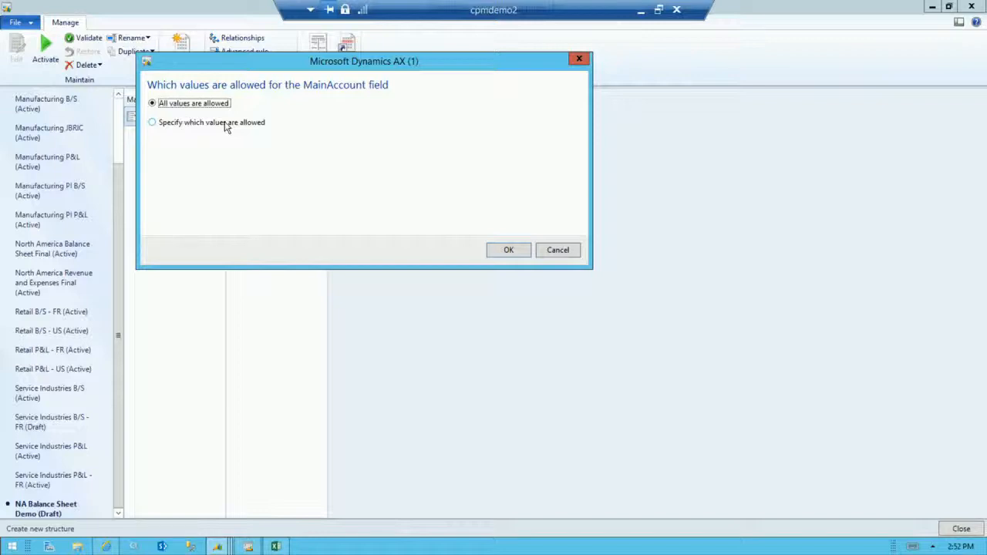
click(226, 125)
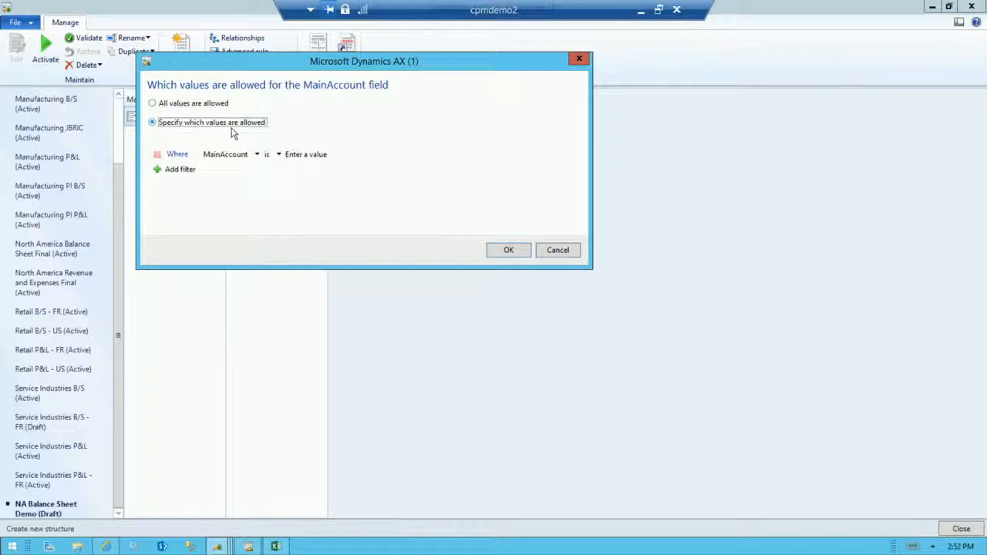
click(278, 155)
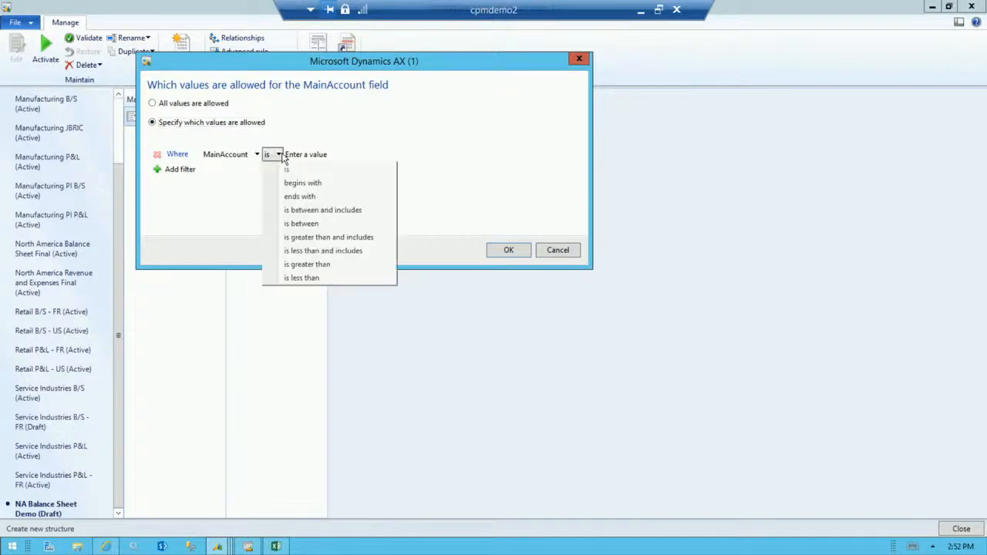
click(314, 211)
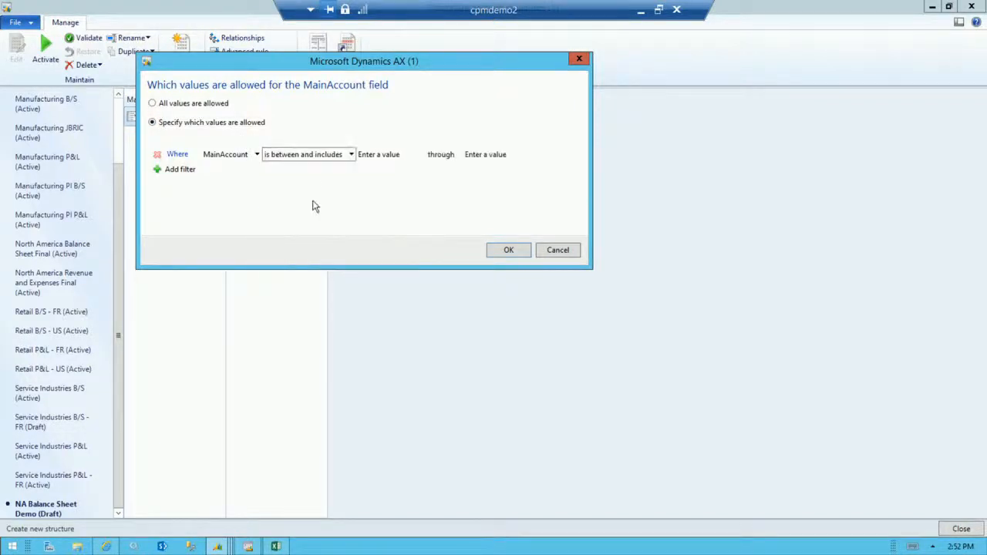
click(374, 156)
text(100000)
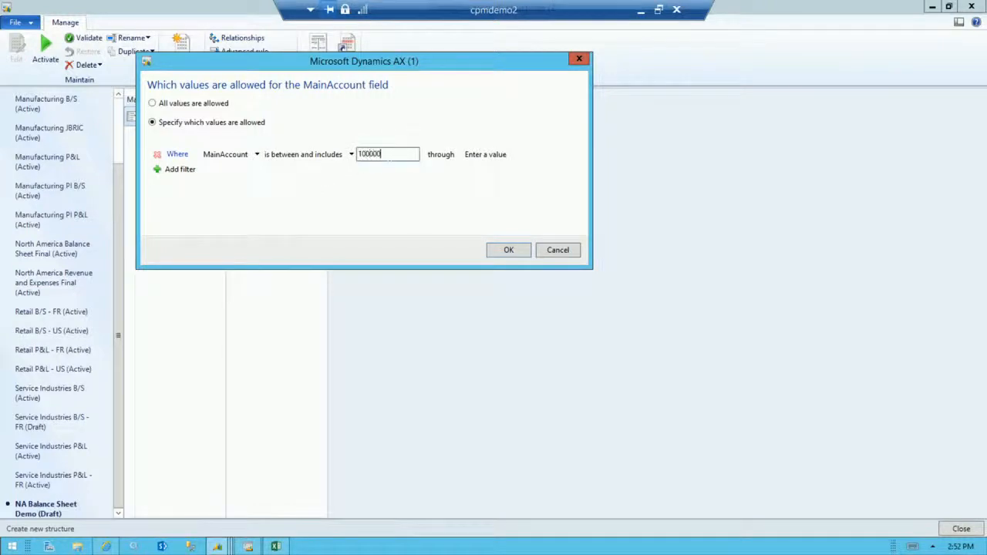
click(494, 155)
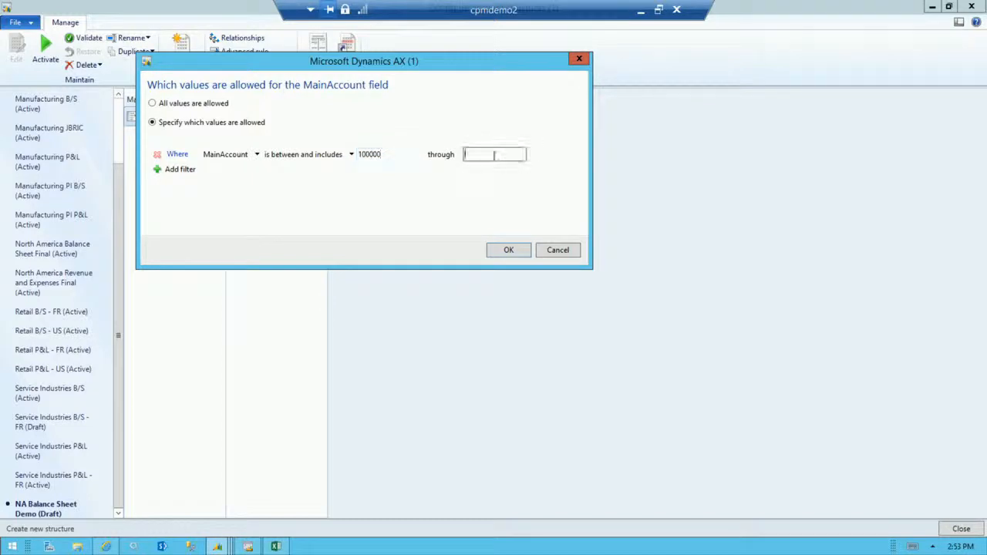
text(399999)
click(520, 248)
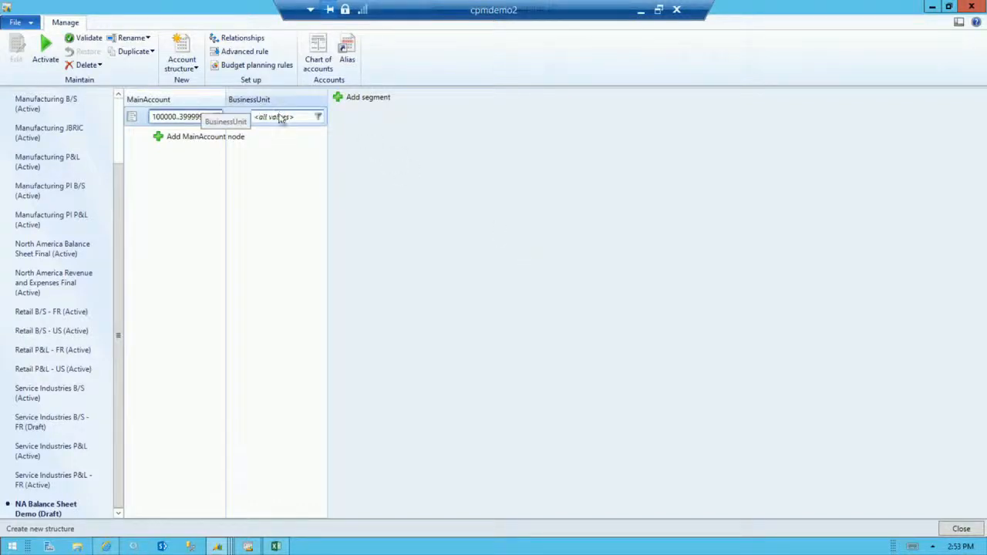
Examine the allowed-value and blank options for the BusinessUnit segment and leave them without changes.
click(319, 117)
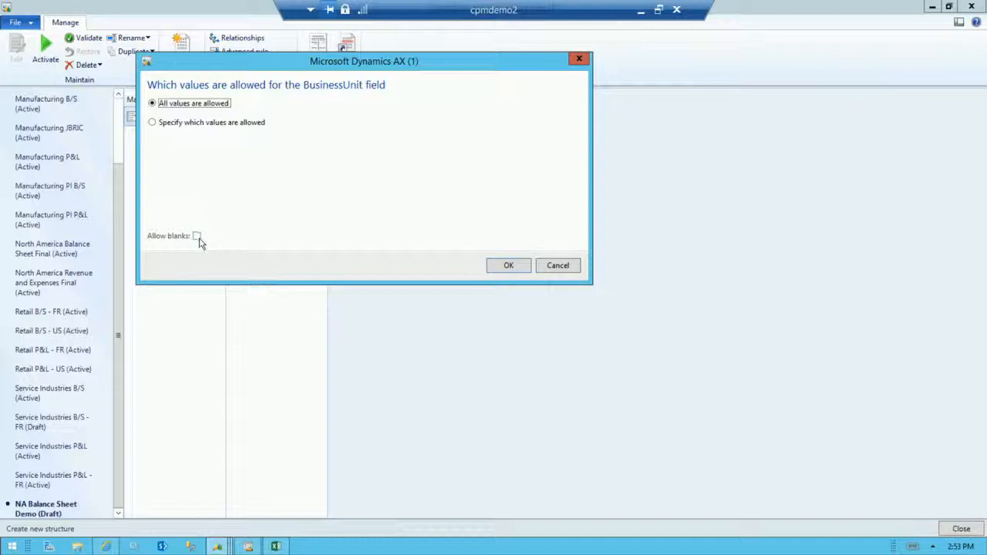
click(561, 265)
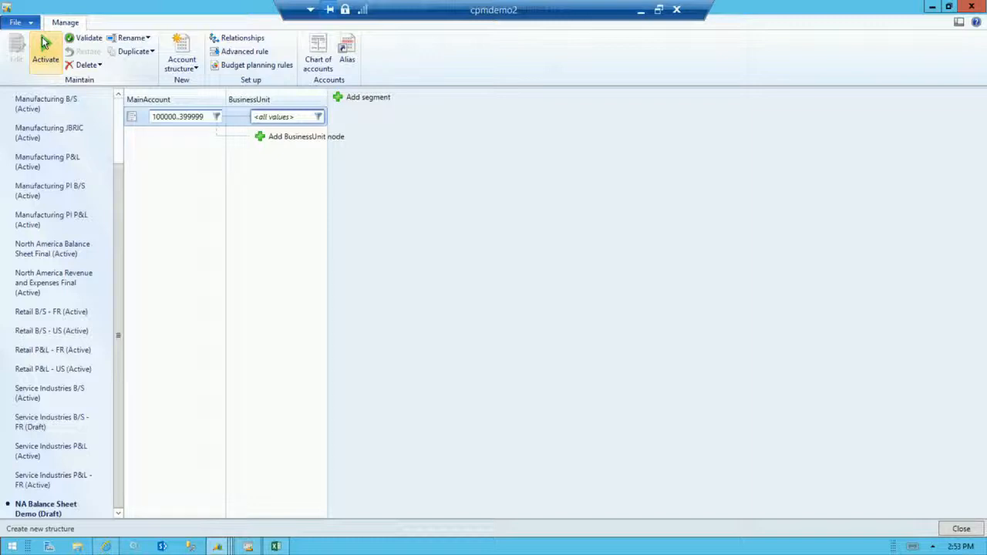
Create a second account structure named NA P&L Demo with the same text as its description, including the main account.
click(189, 70)
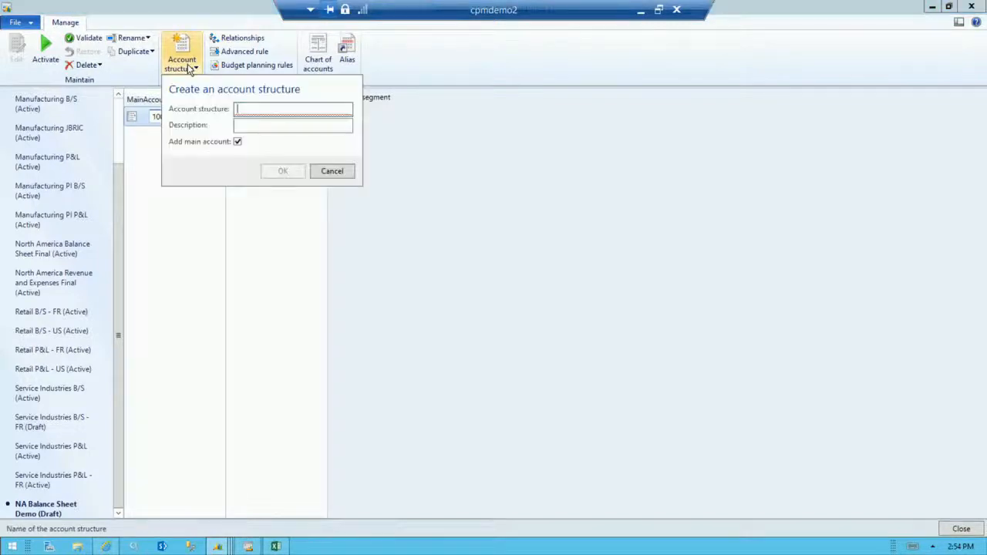
text(BA)
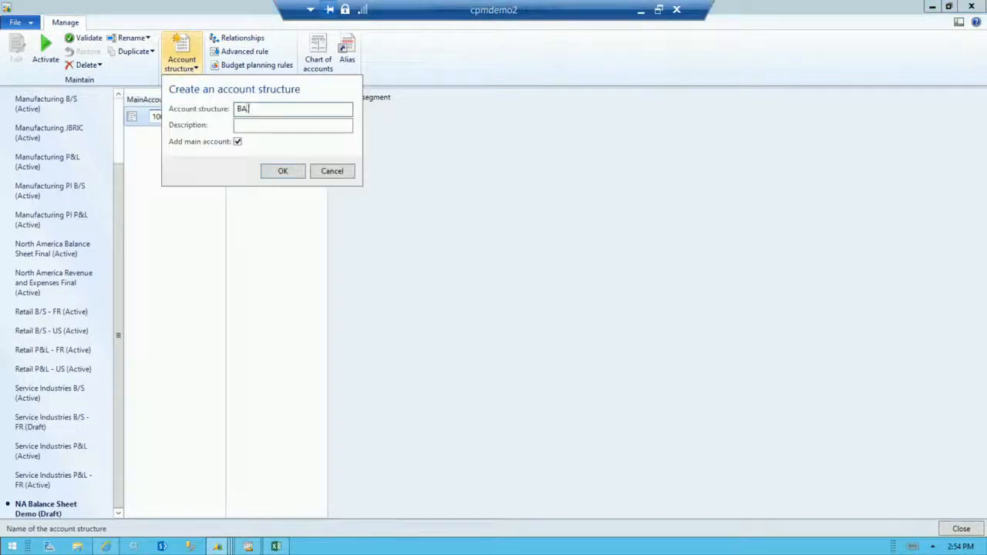
key(BackSpace)
key(BackSpace)
text(NA)
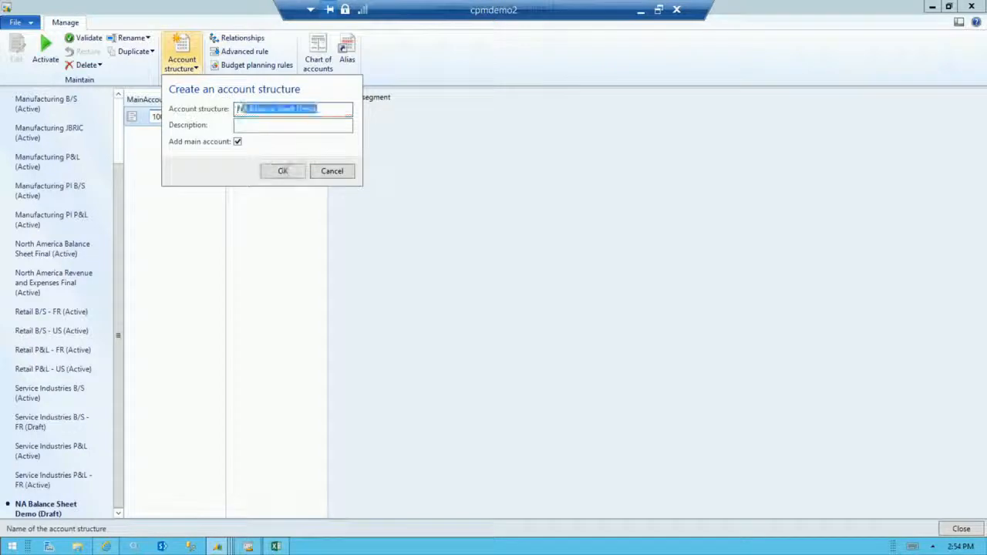
text( P&L)
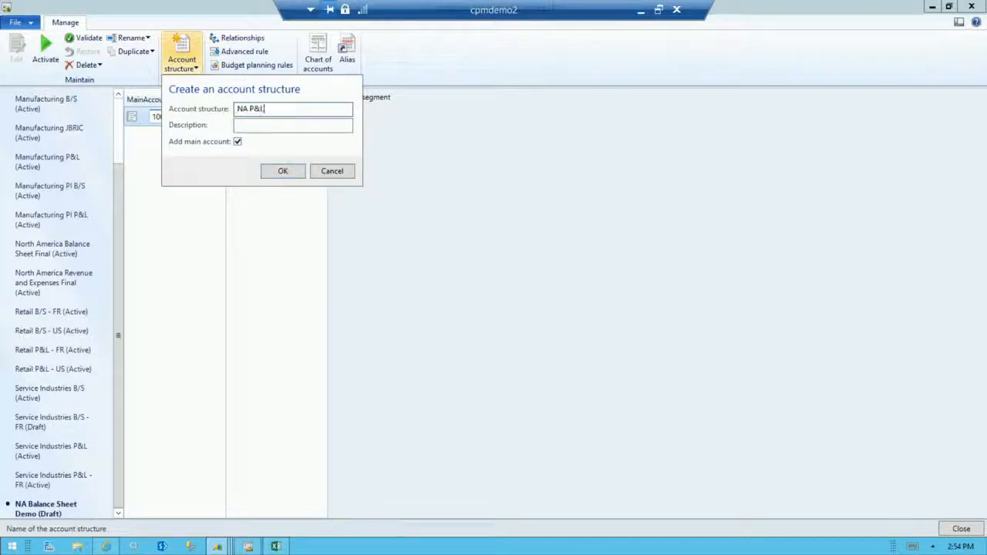
text( Demo)
key(ctrl+a)
key(ctrl+c)
click(285, 125)
key(ctrl+v)
click(284, 172)
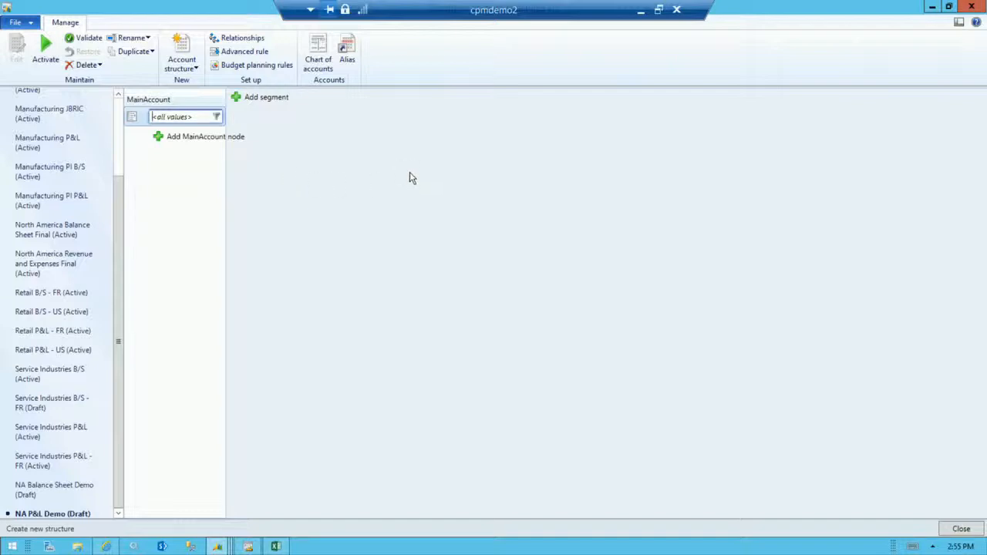
Restrict the MainAccount values of the NA P&L Demo structure to the inclusive range 400000 through 999999.
click(216, 117)
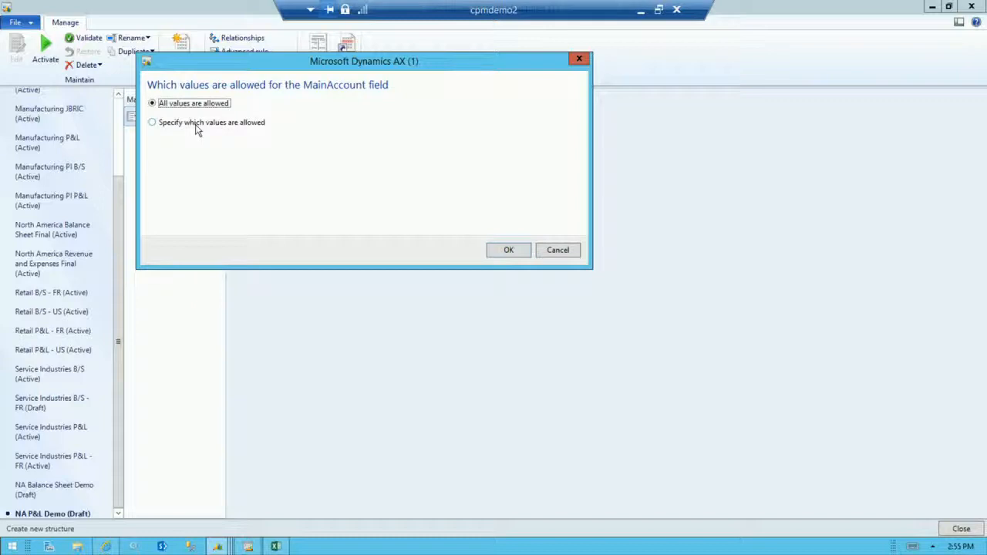
click(196, 125)
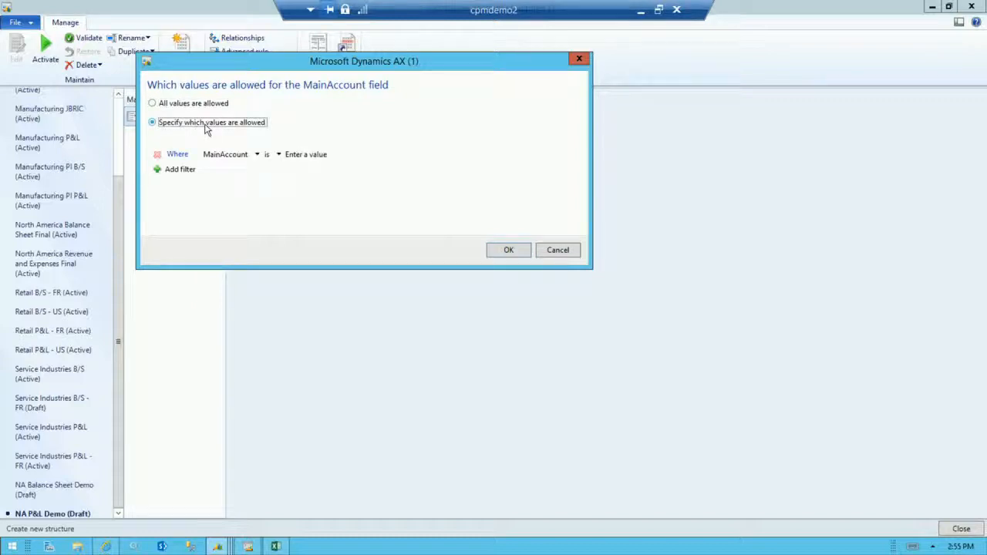
click(277, 155)
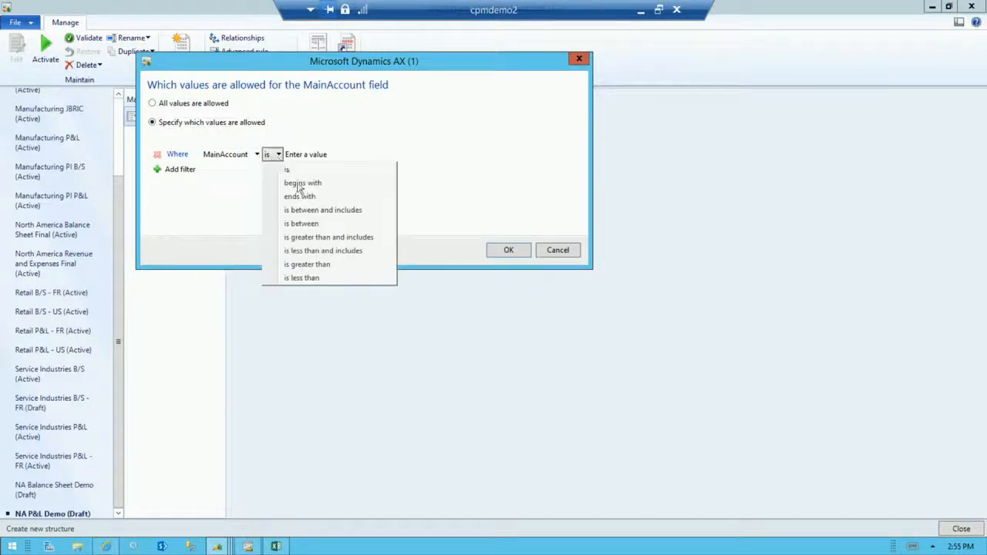
click(322, 210)
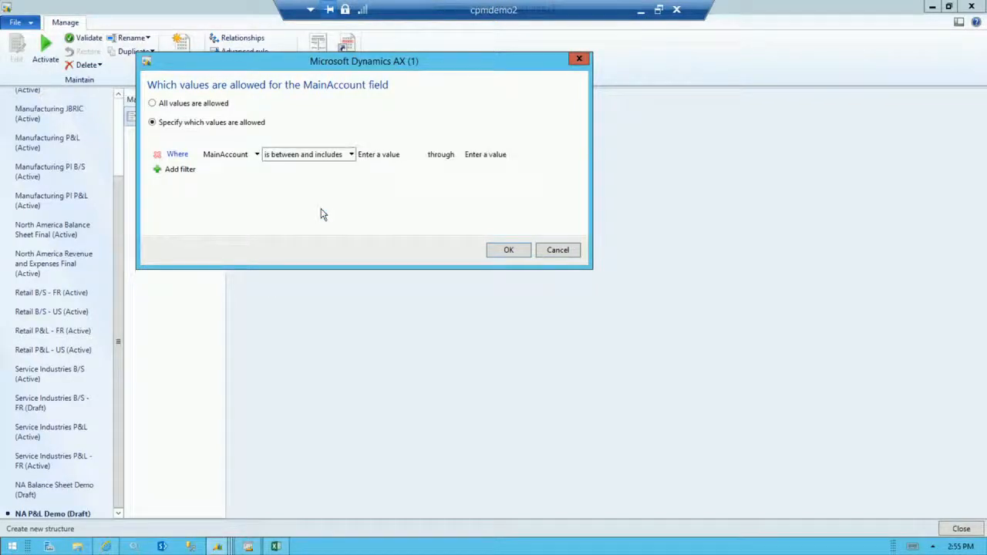
click(400, 157)
text(4)
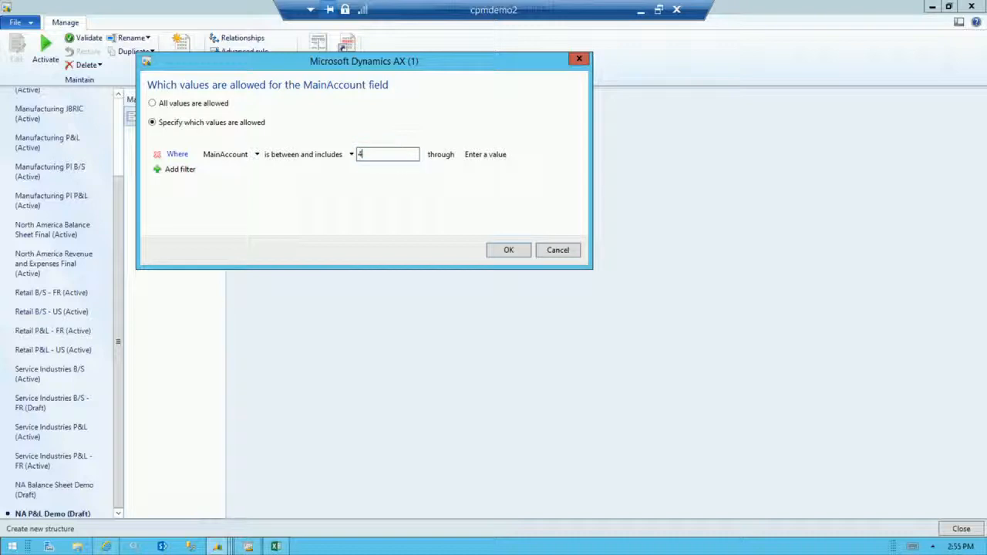
text(00000)
click(492, 155)
text(999999)
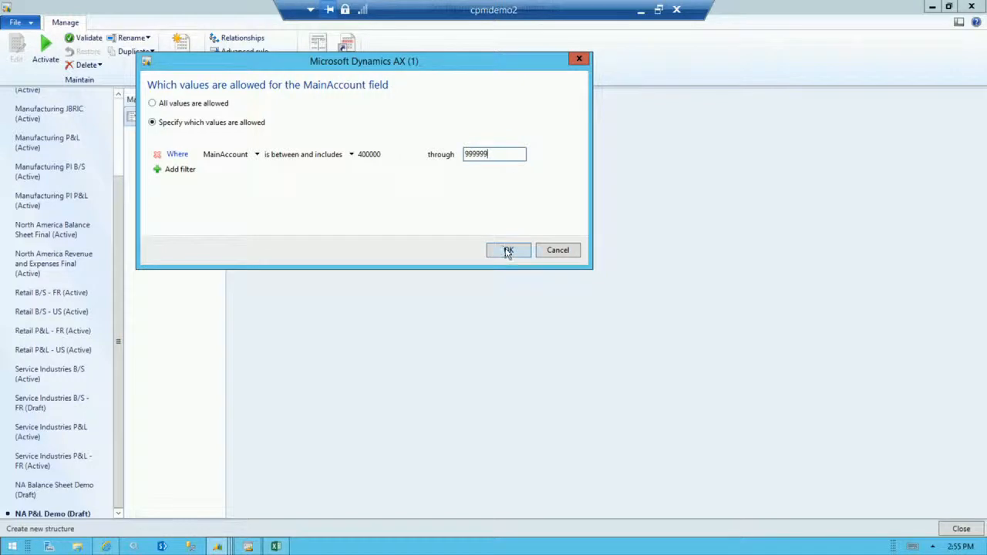
click(508, 252)
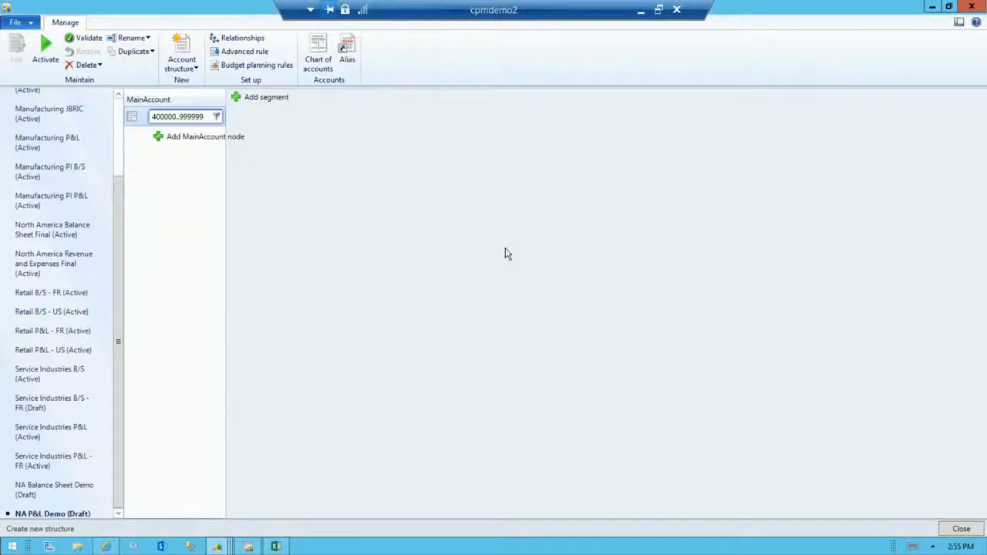
Add BusinessUnit and Department segments to the NA P&L Demo account structure.
click(260, 98)
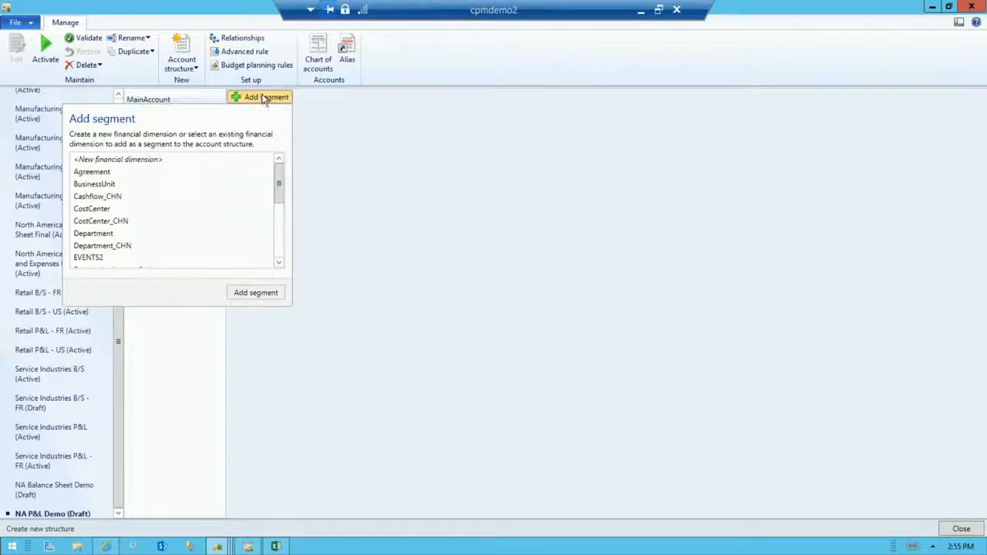
click(82, 185)
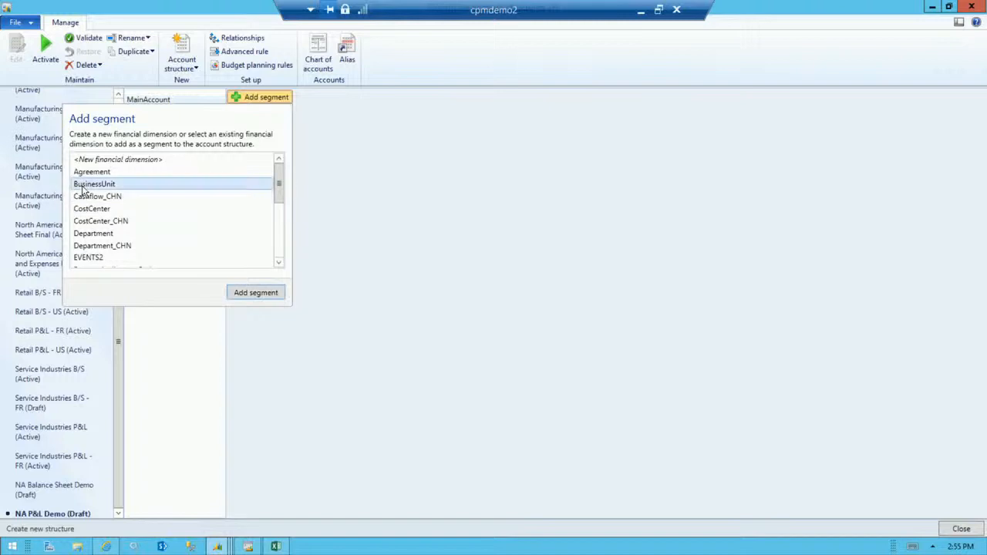
click(258, 297)
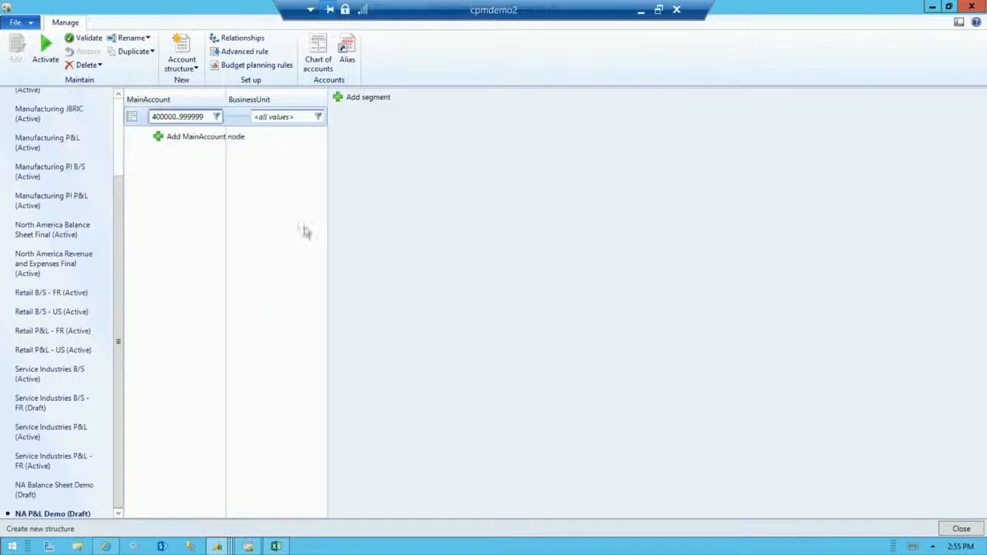
click(374, 98)
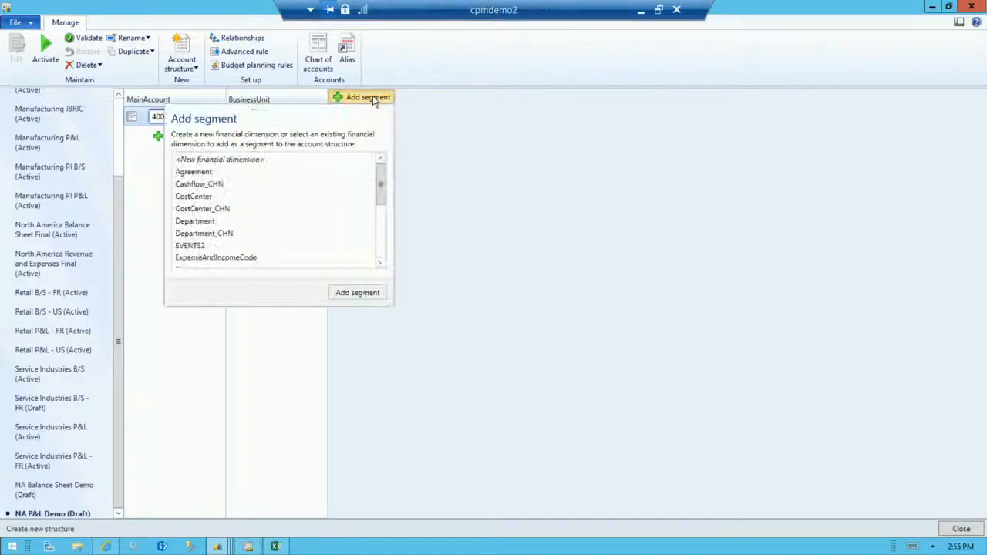
click(236, 223)
click(357, 294)
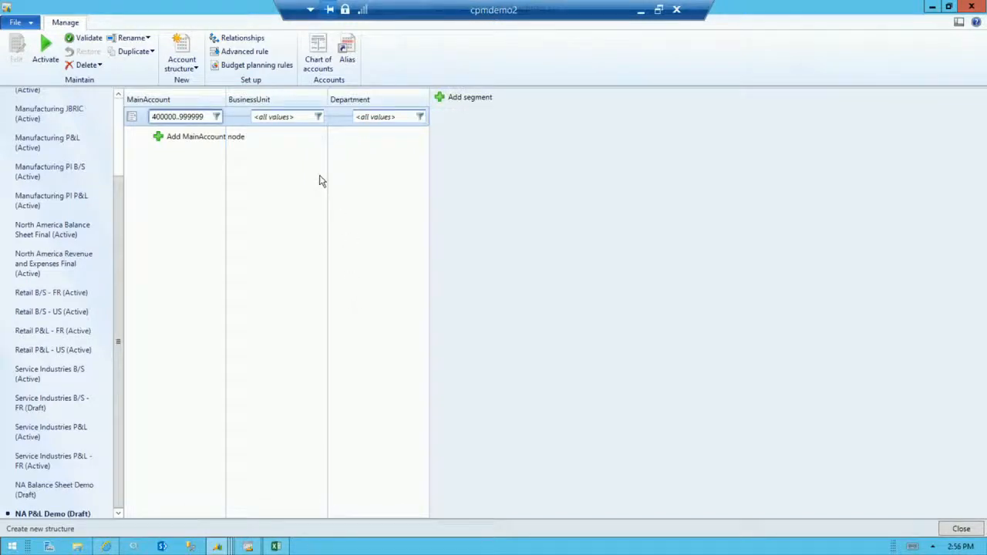
Allow blanks alongside all values for the BusinessUnit and Department segments of NA P&L Demo, and close the account structures.
click(316, 120)
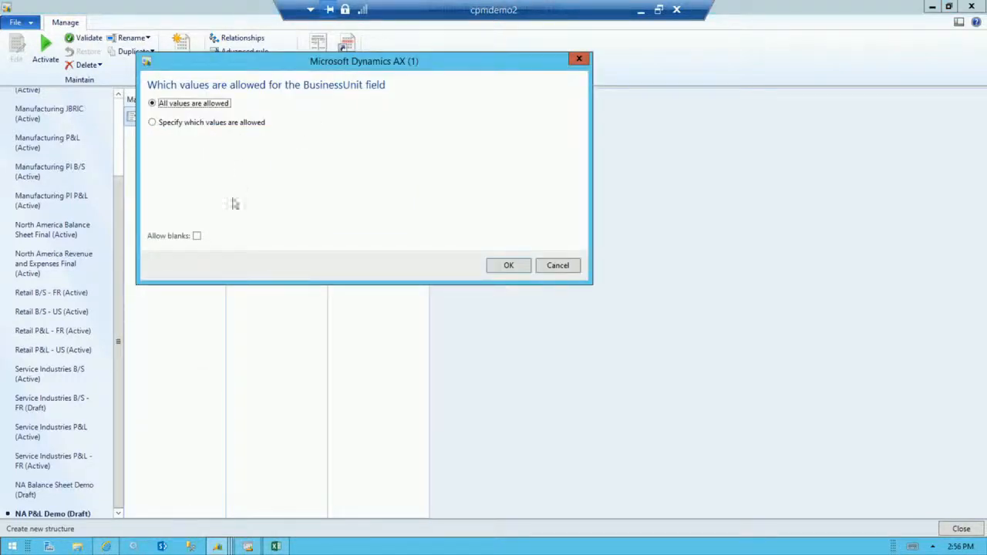
click(198, 237)
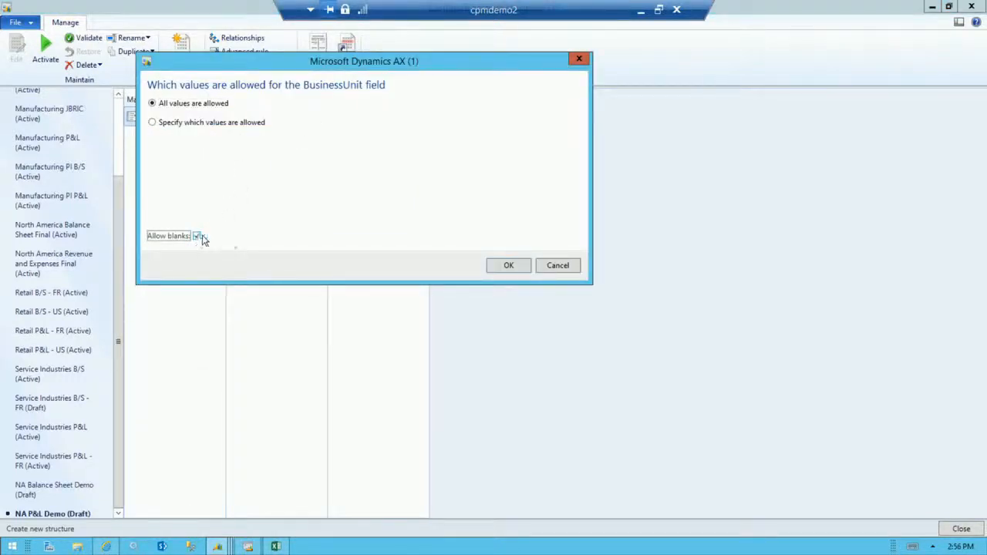
click(517, 270)
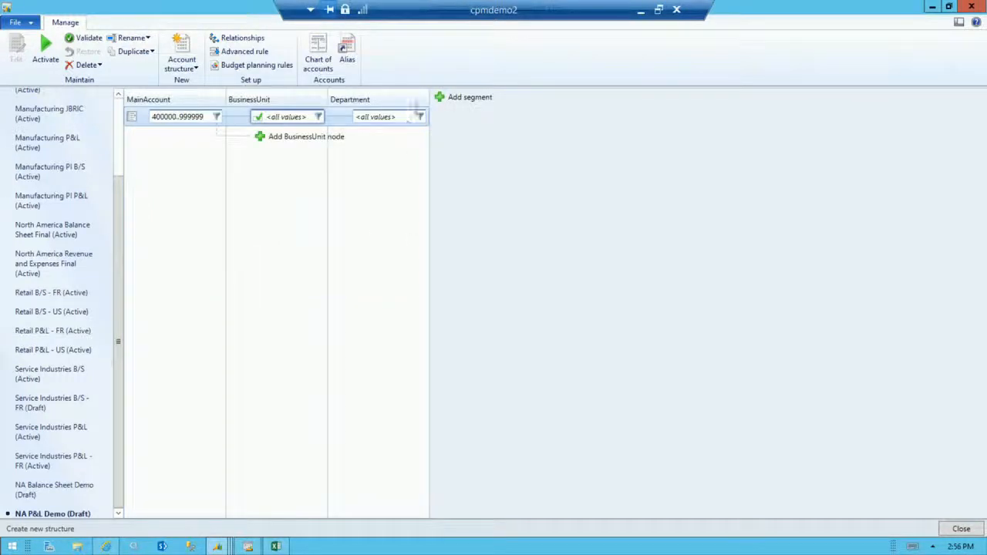
click(406, 138)
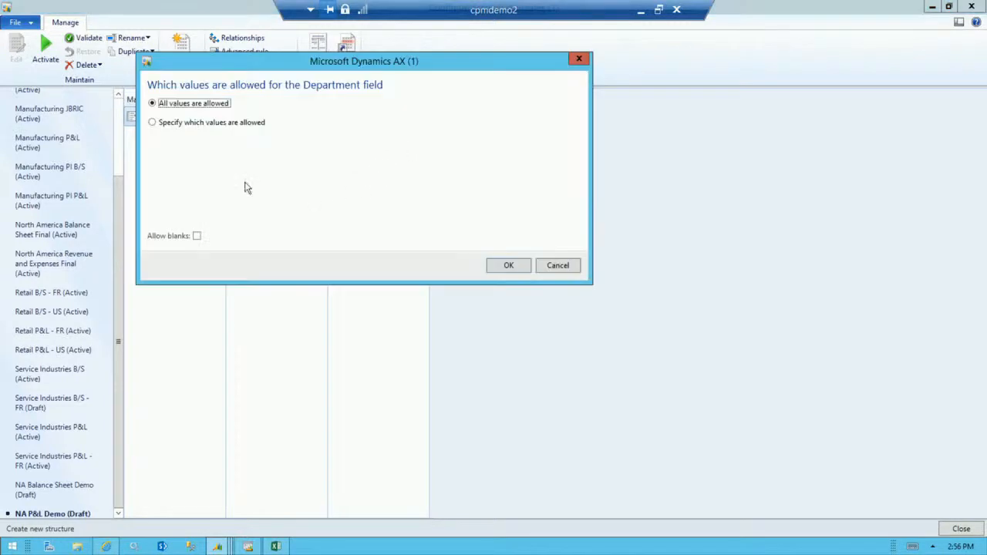
click(196, 236)
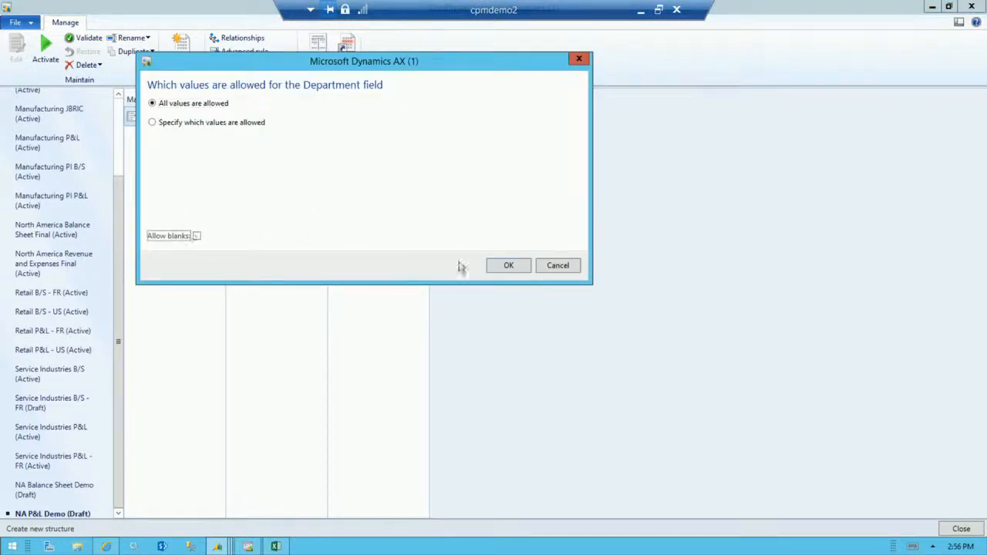
click(511, 266)
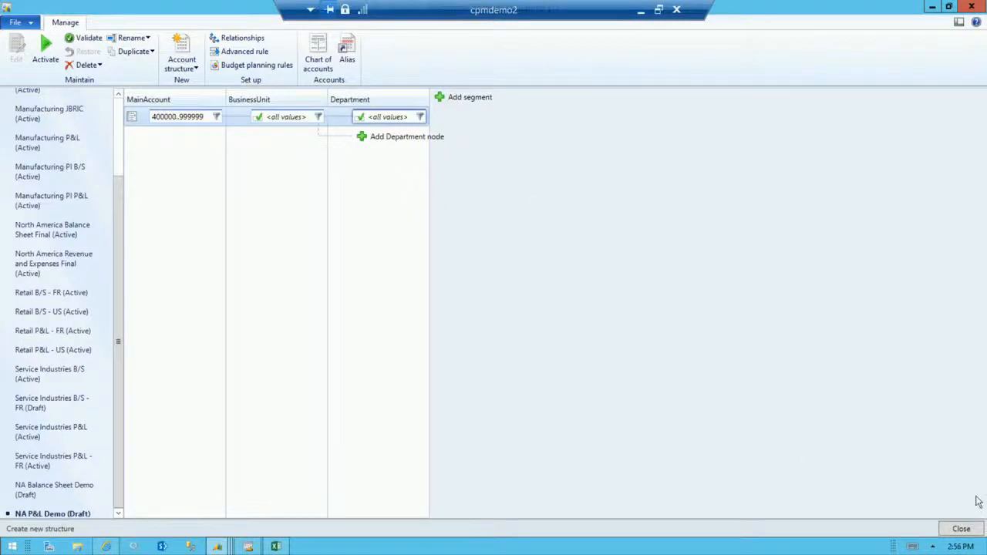
click(962, 529)
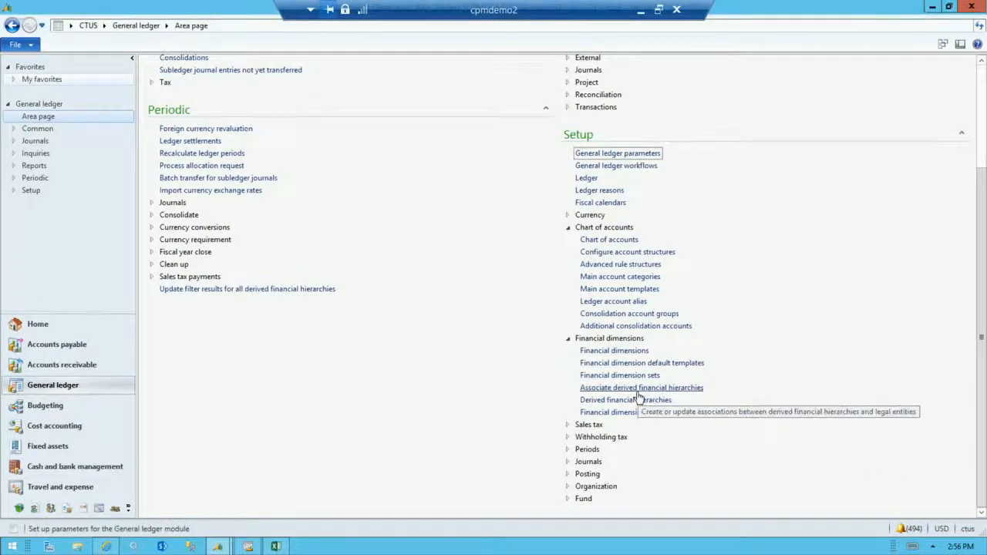
Create an advanced rule structure named Vendor and Cost Center Demo with the same text as its description.
click(627, 267)
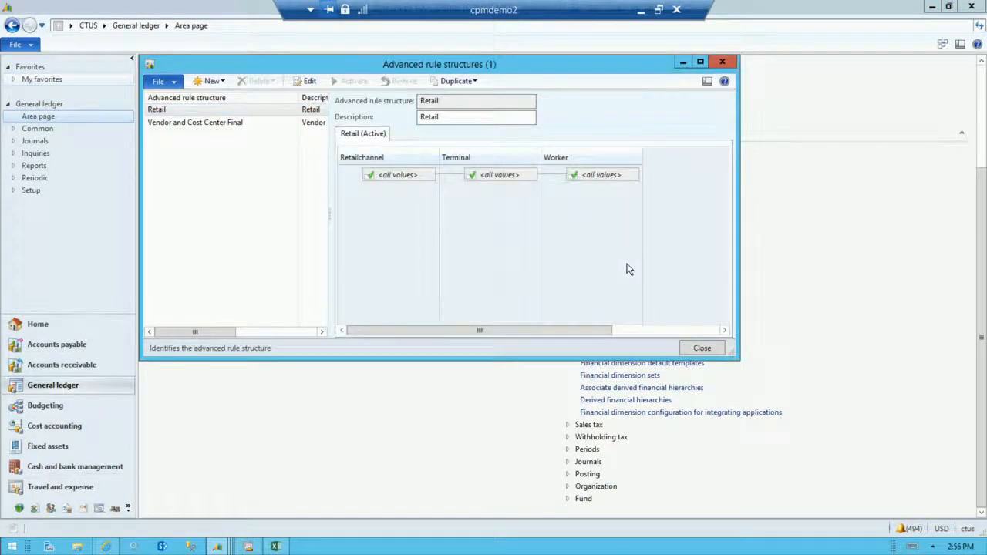
click(212, 81)
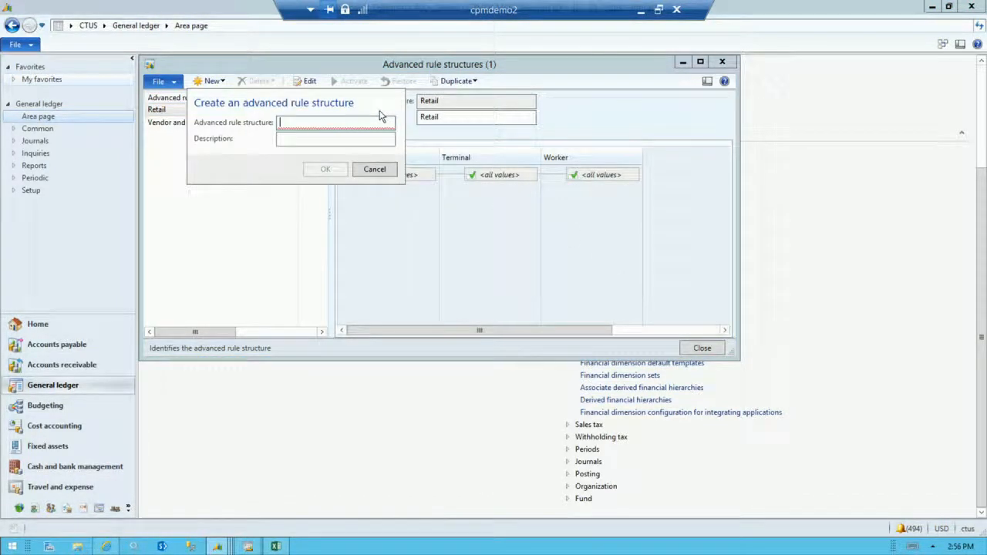
text(Vendor an)
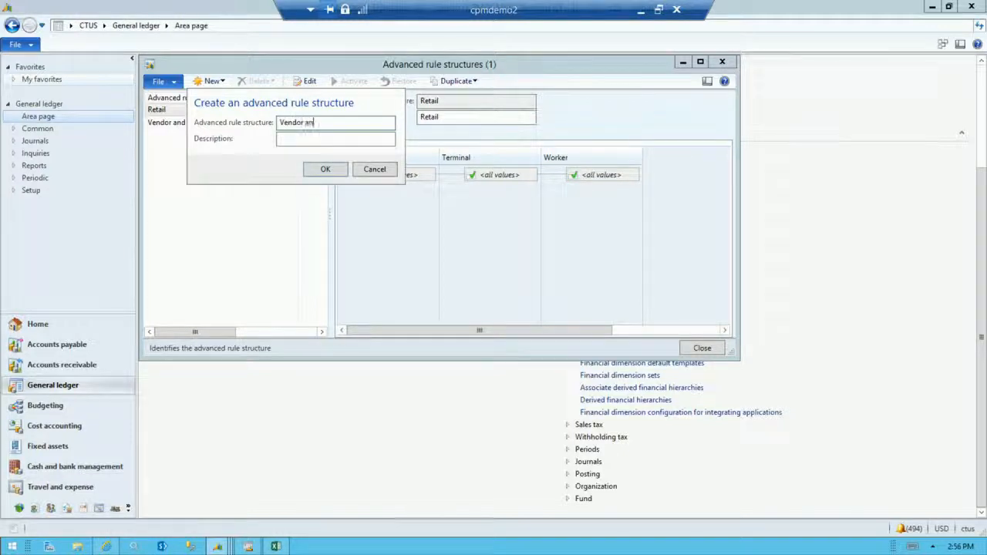
text(d Cost Center Demo)
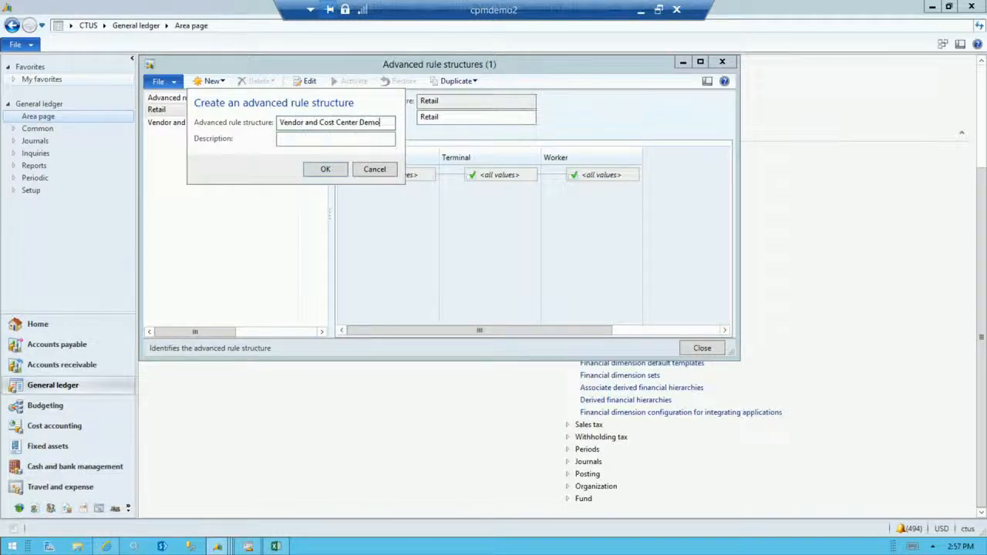
key(shift+Home)
key(ctrl+c)
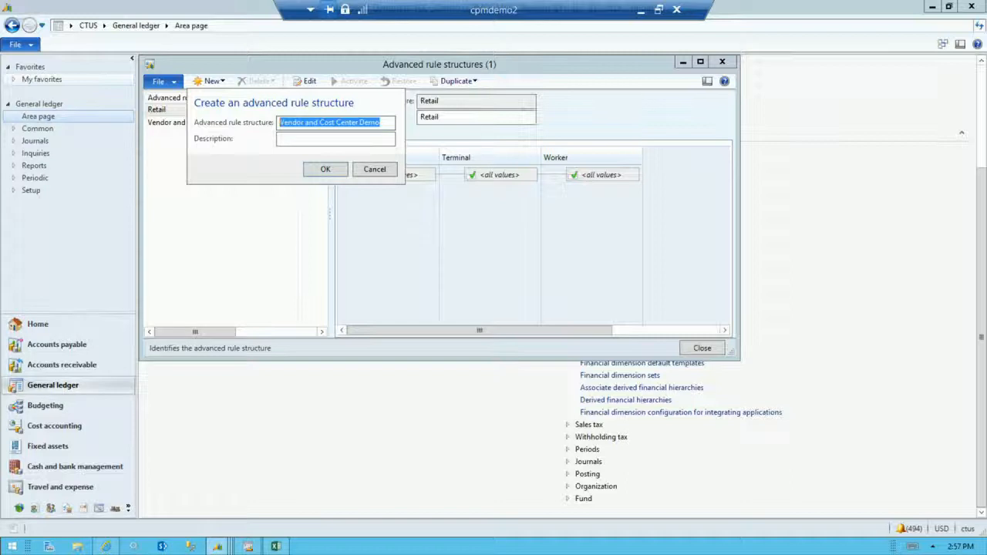
click(323, 142)
key(ctrl+v)
click(326, 171)
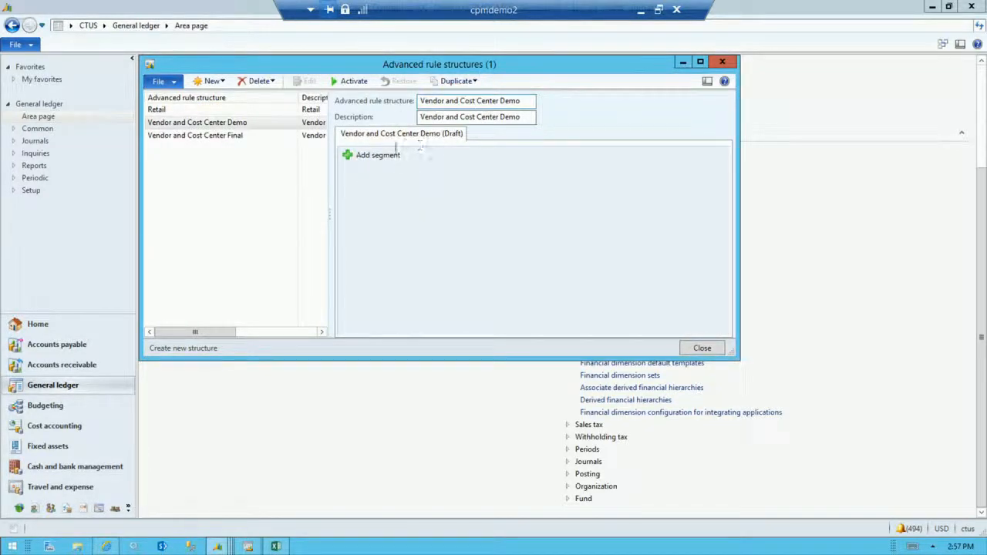
Add CostCenter and Vendor segments to the Vendor and Cost Center Demo rule structure, and review the Vendor and Cost Center Final structure.
click(384, 155)
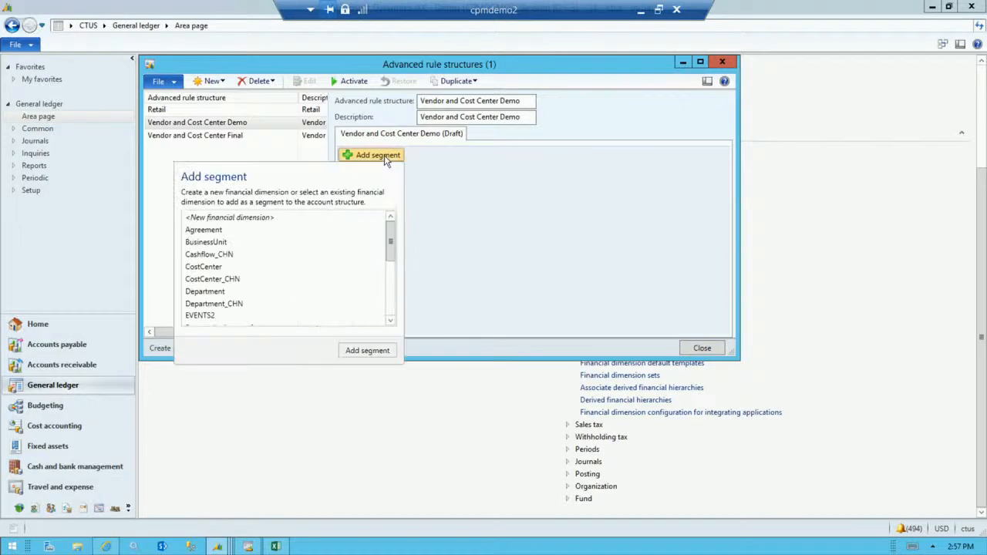
click(216, 267)
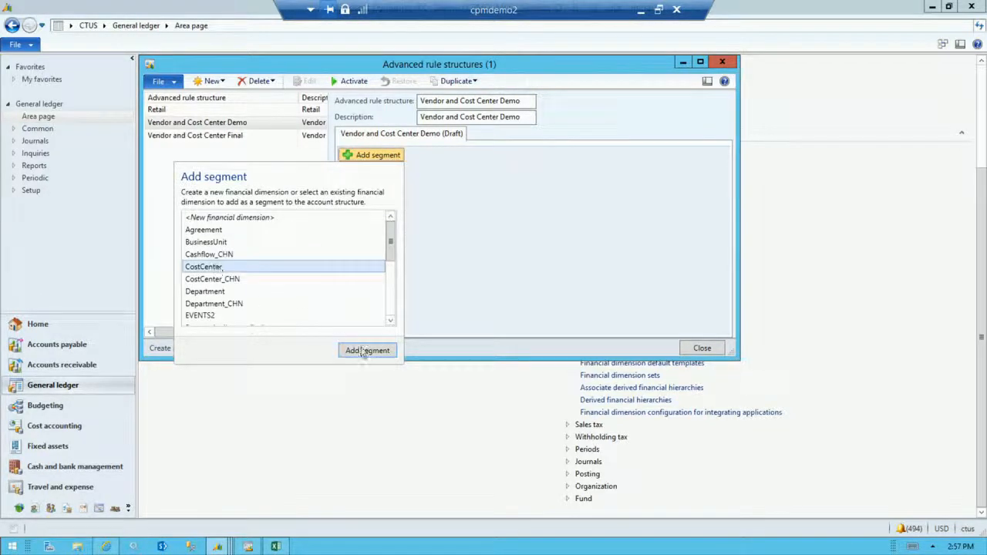
click(367, 351)
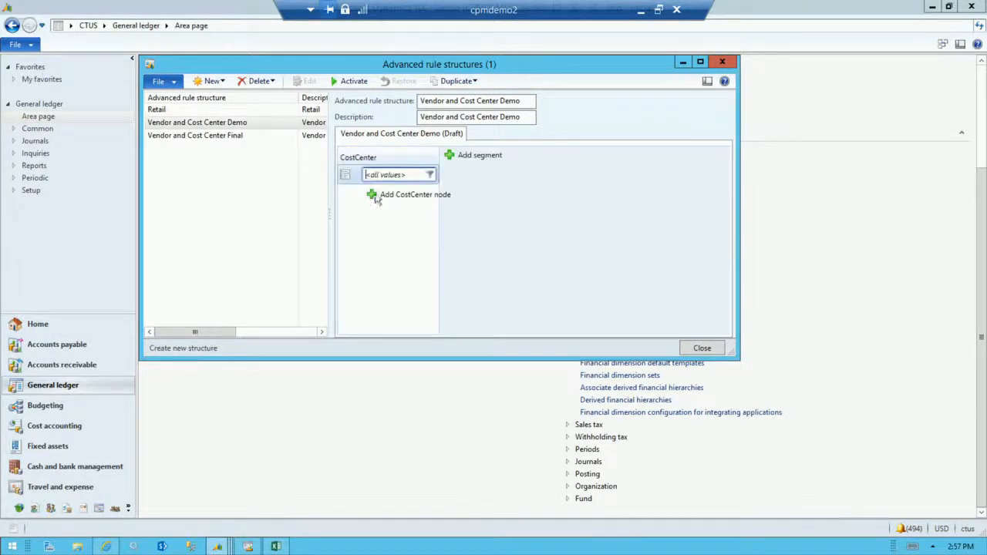
click(463, 157)
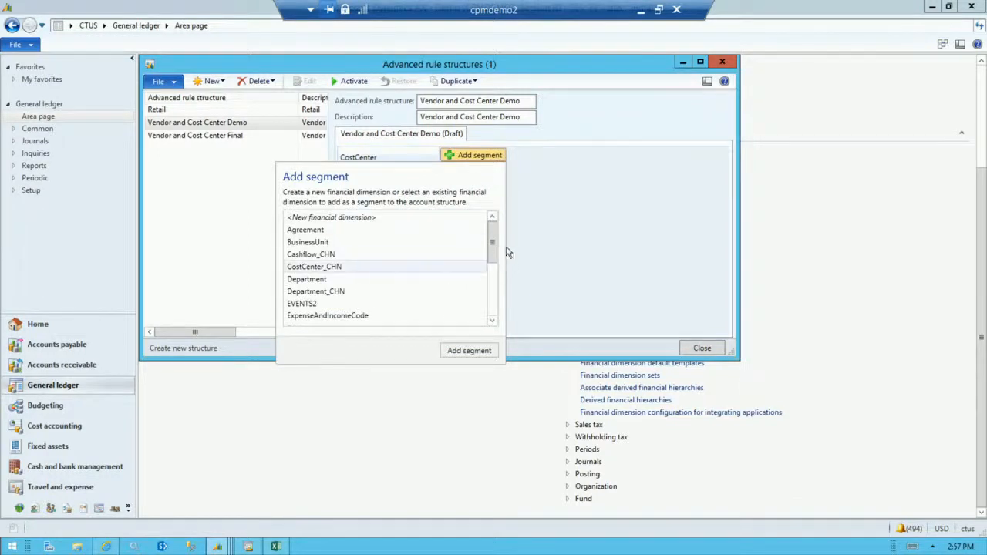
drag(492, 245, 492, 291)
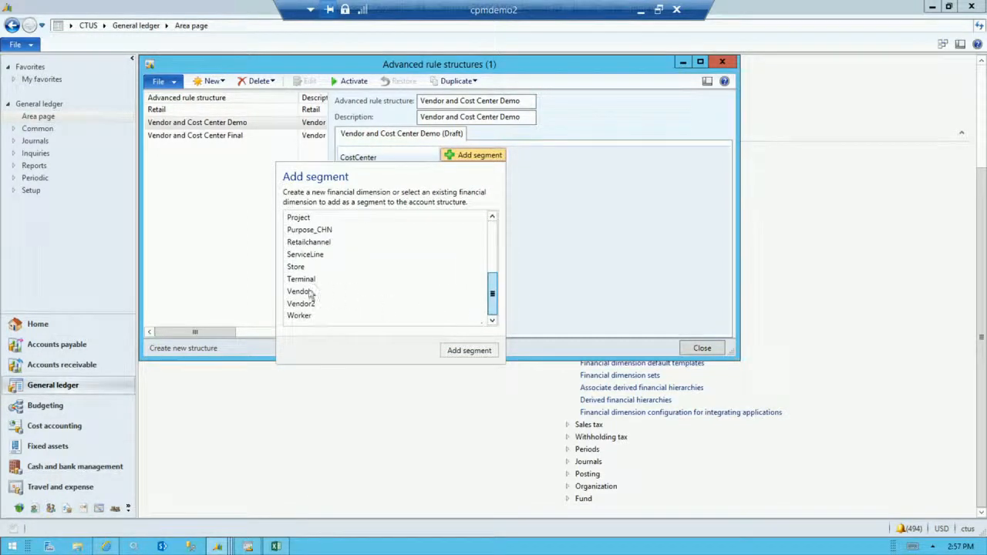
click(309, 292)
click(469, 351)
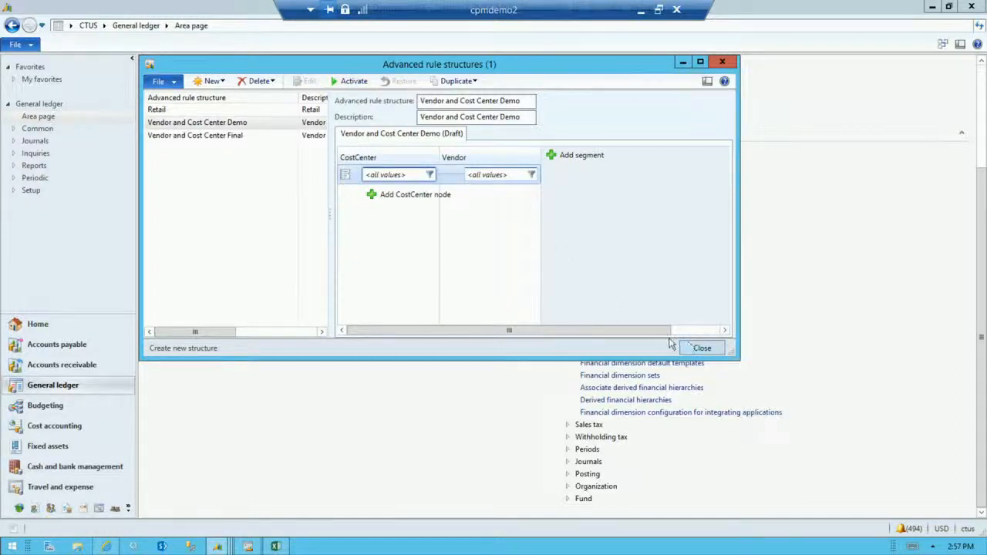
click(186, 138)
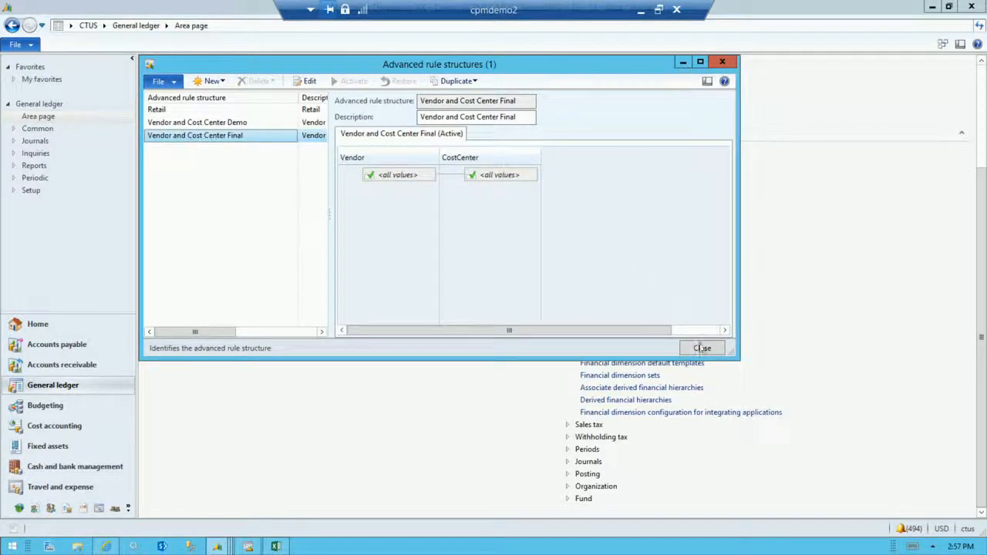
click(702, 348)
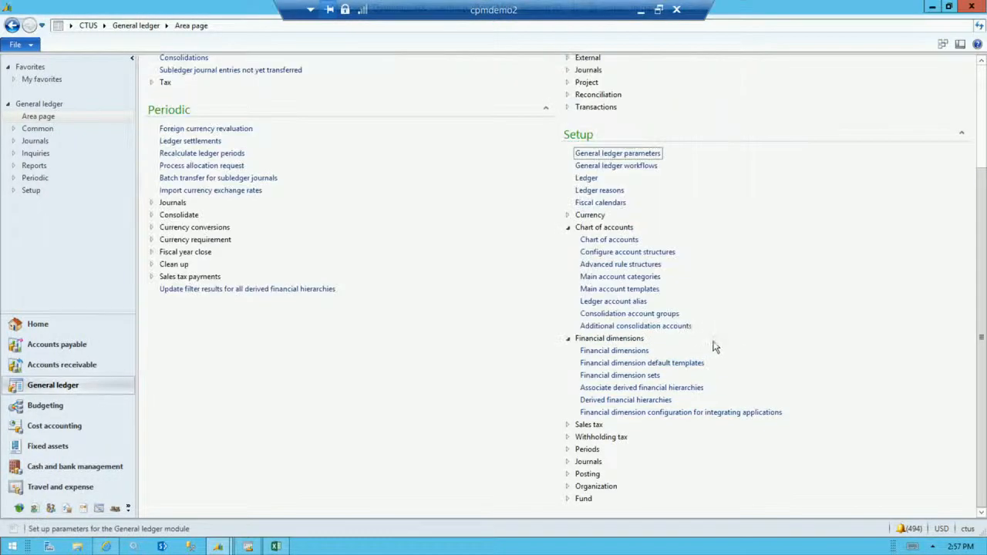
Open the North America Revenue and Expenses Final account structure for editing.
click(651, 258)
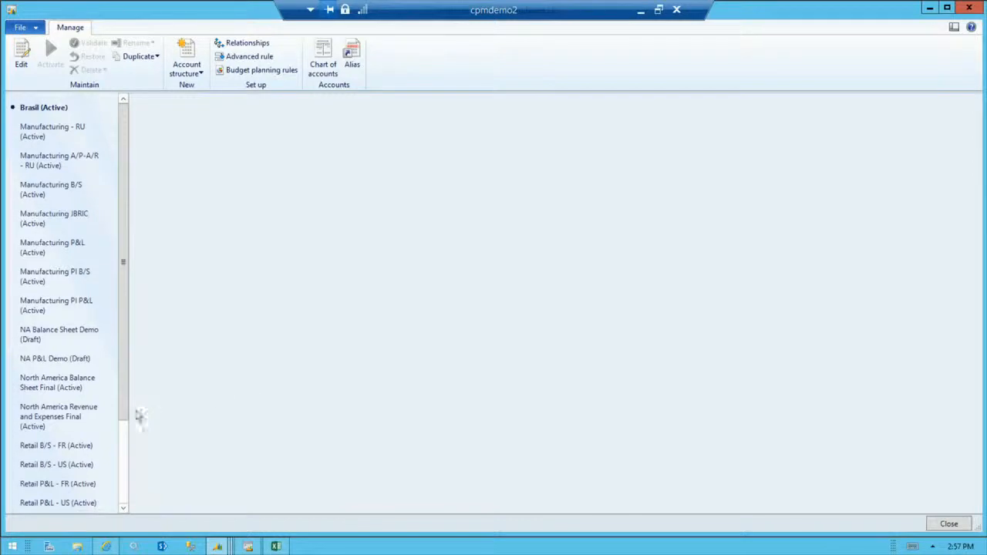
click(55, 361)
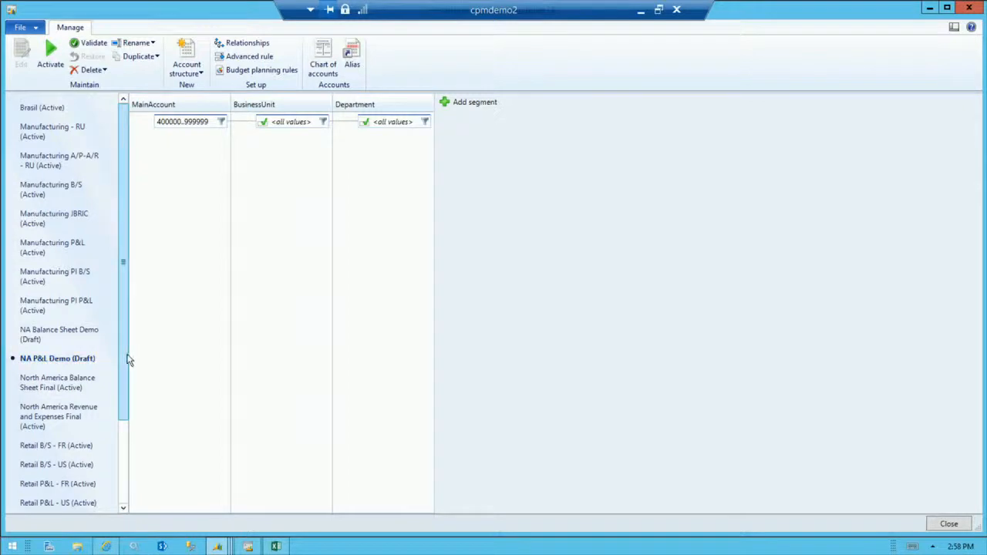
click(48, 409)
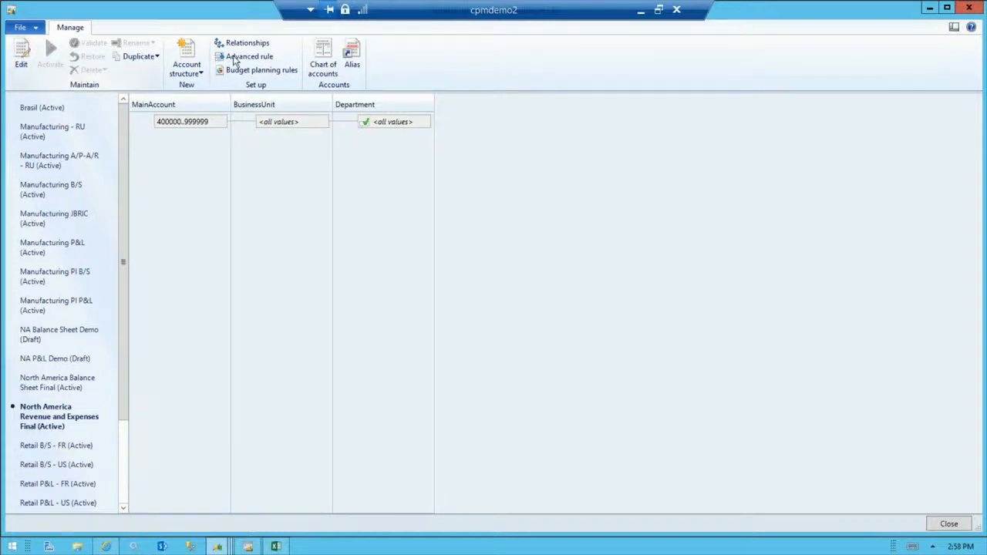
click(24, 48)
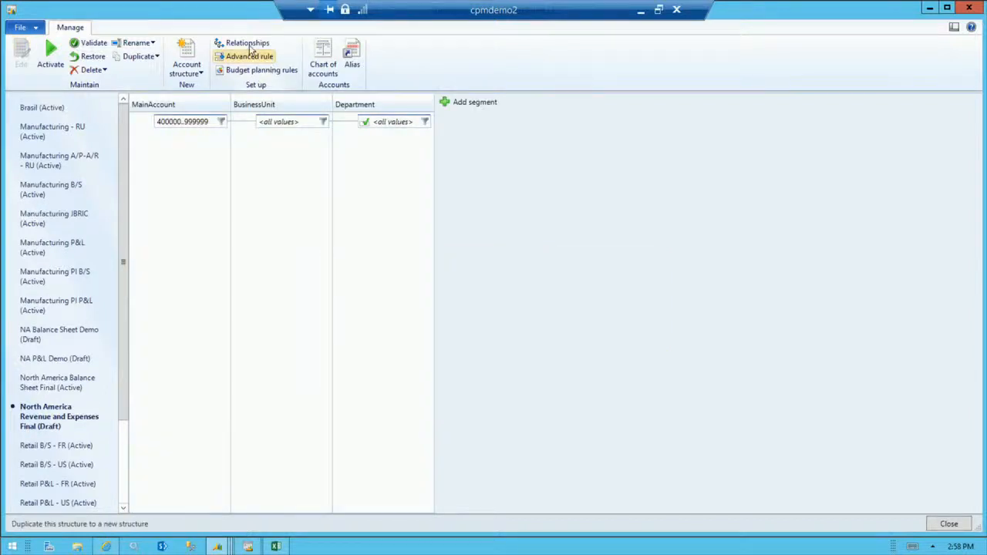
Examine the structure's Vendor and Cost Center advanced rule, including its main account filter and linked rule structure, and close the account structures.
click(249, 58)
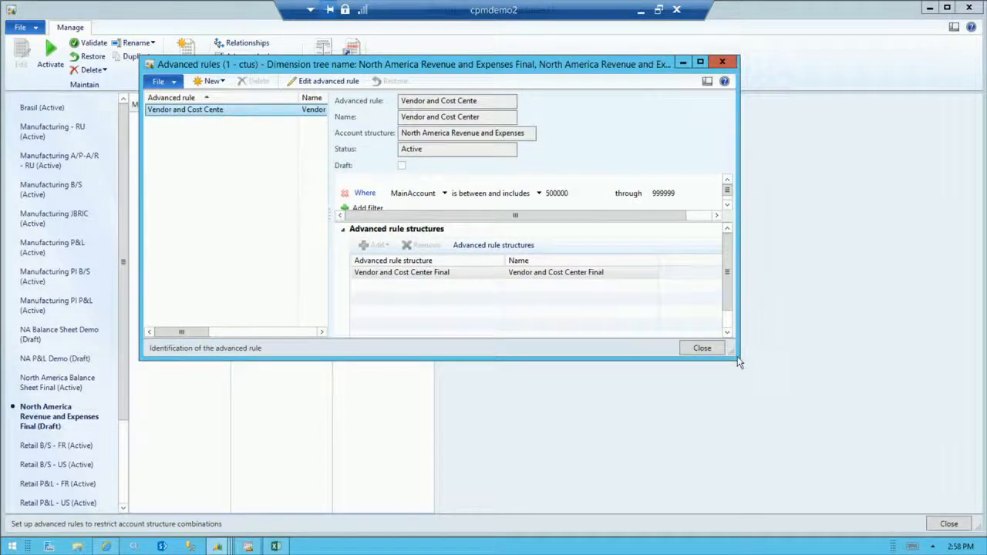
drag(738, 360, 825, 441)
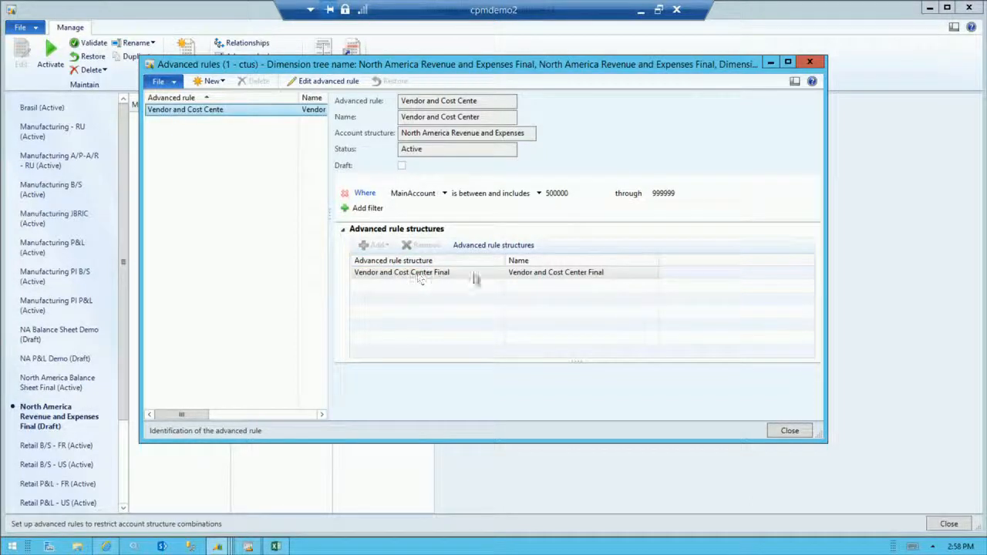
click(798, 432)
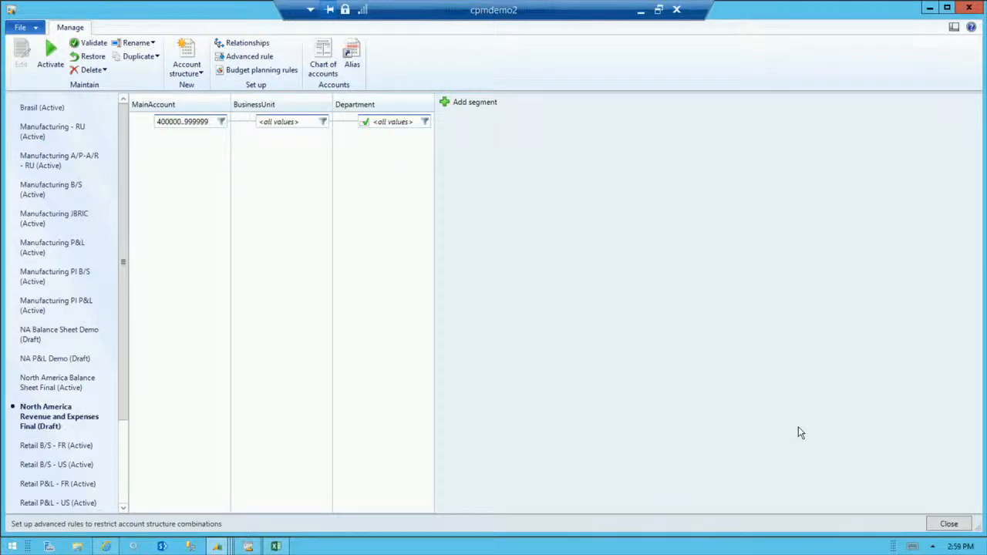
click(949, 525)
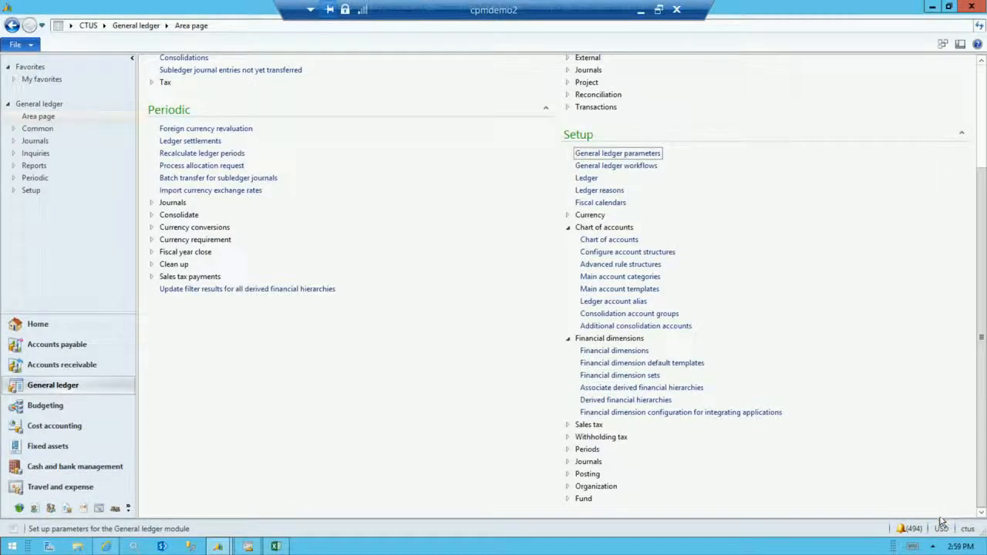
Review the chart of accounts and account structures assigned to the CTUS ledger, and close the ledger setup.
click(613, 252)
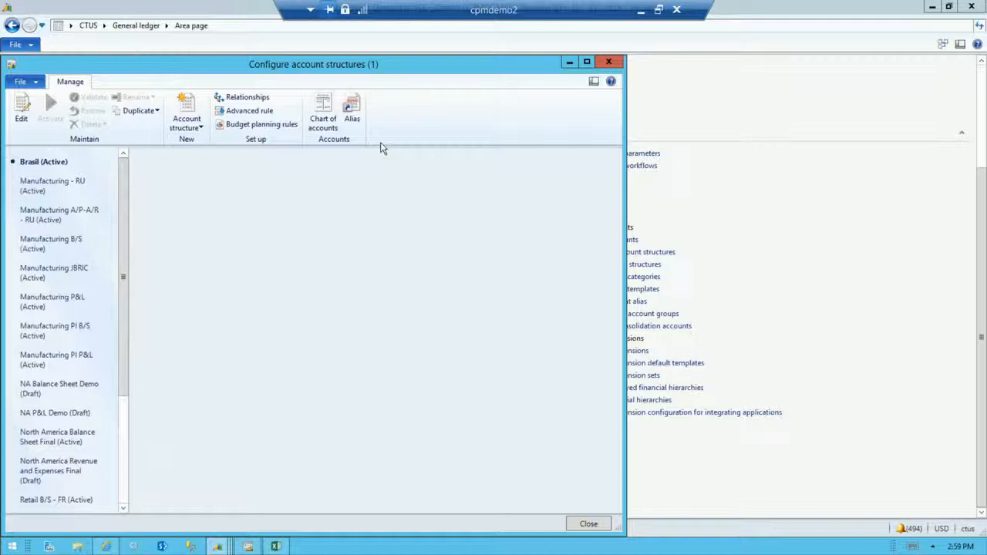
click(613, 65)
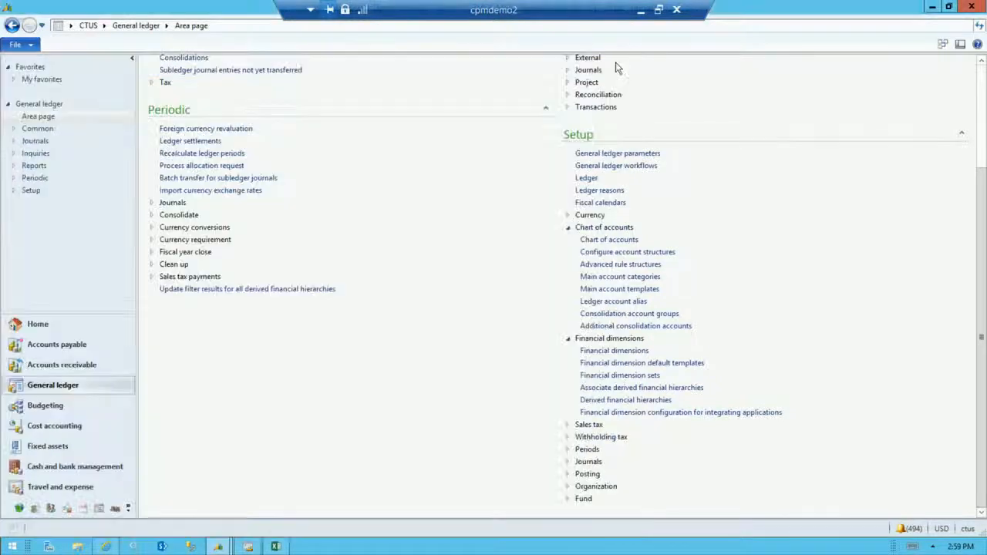
click(586, 178)
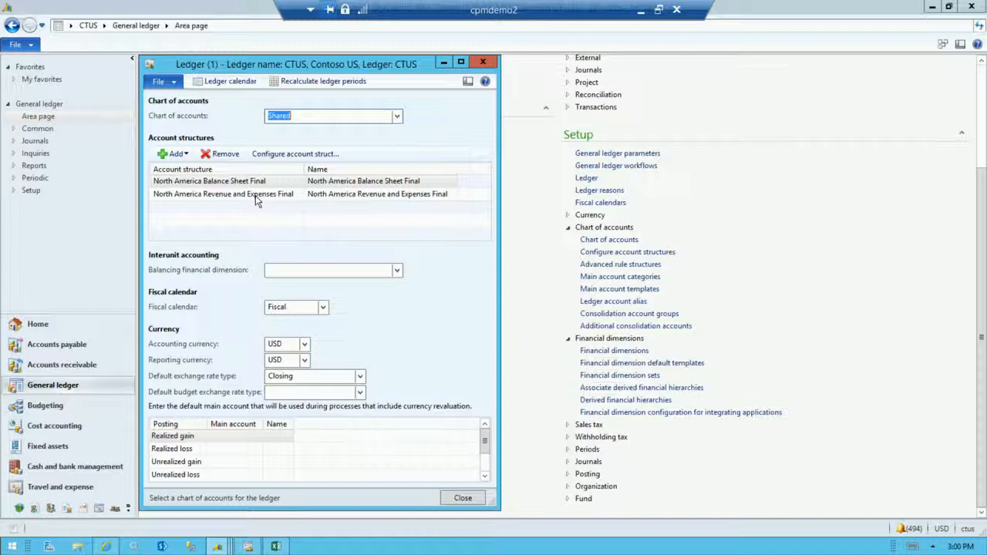
click(462, 500)
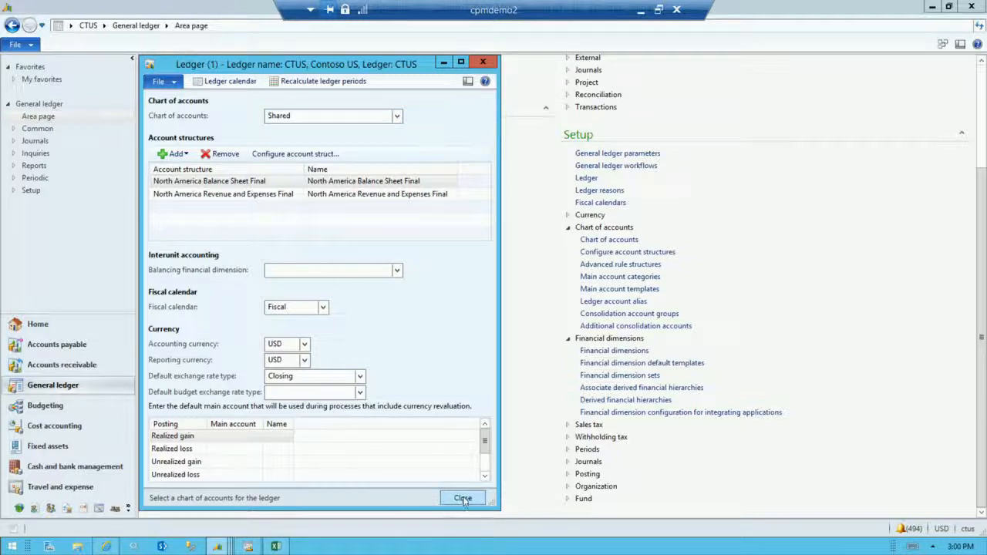
click(463, 500)
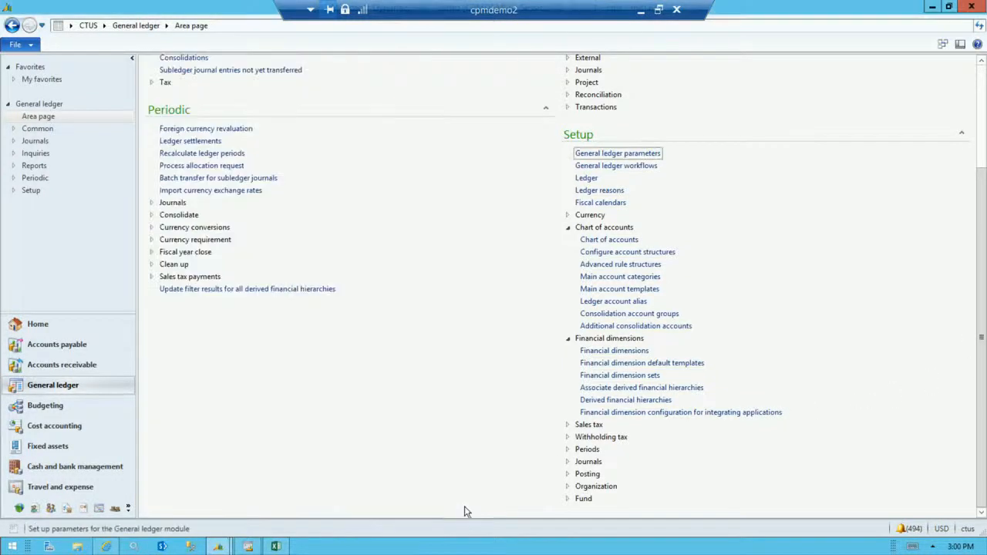
Open the general journal list for CTUS and bring its window to the front.
drag(981, 236, 964, 68)
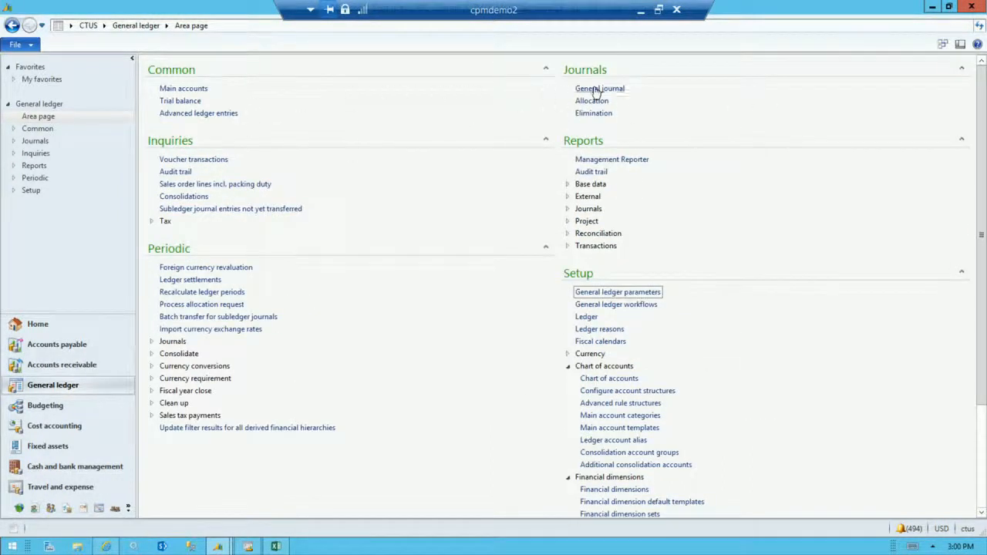
click(597, 89)
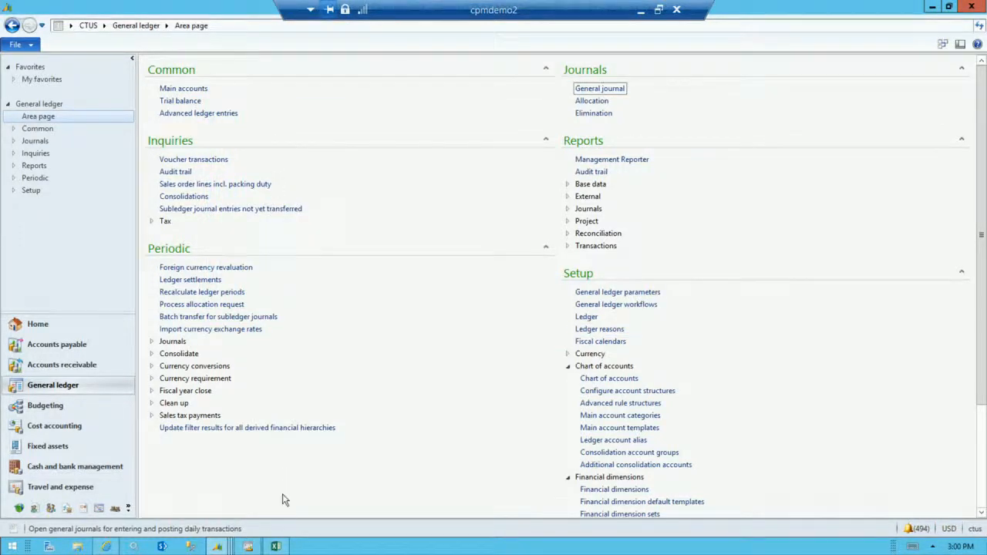
click(226, 548)
mouse_move(224, 547)
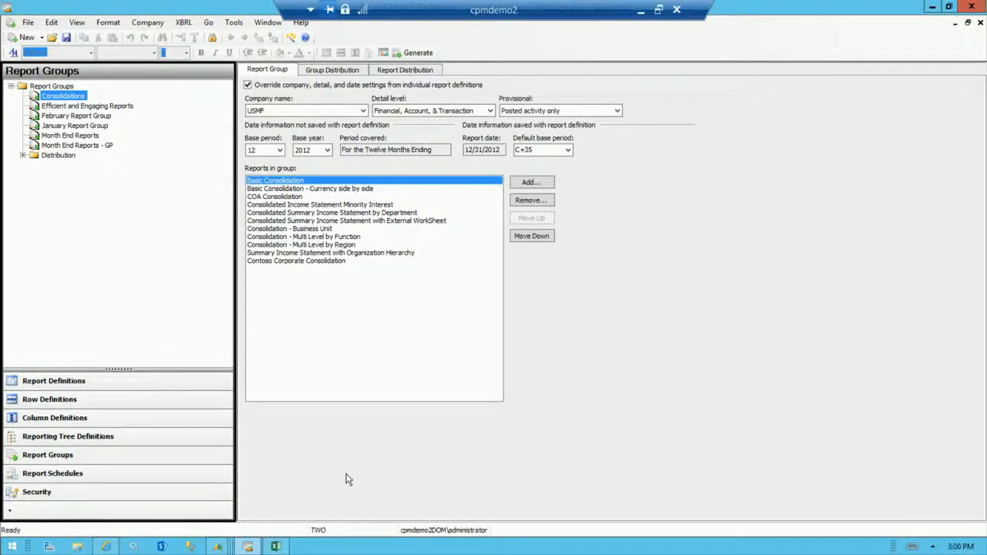
click(640, 11)
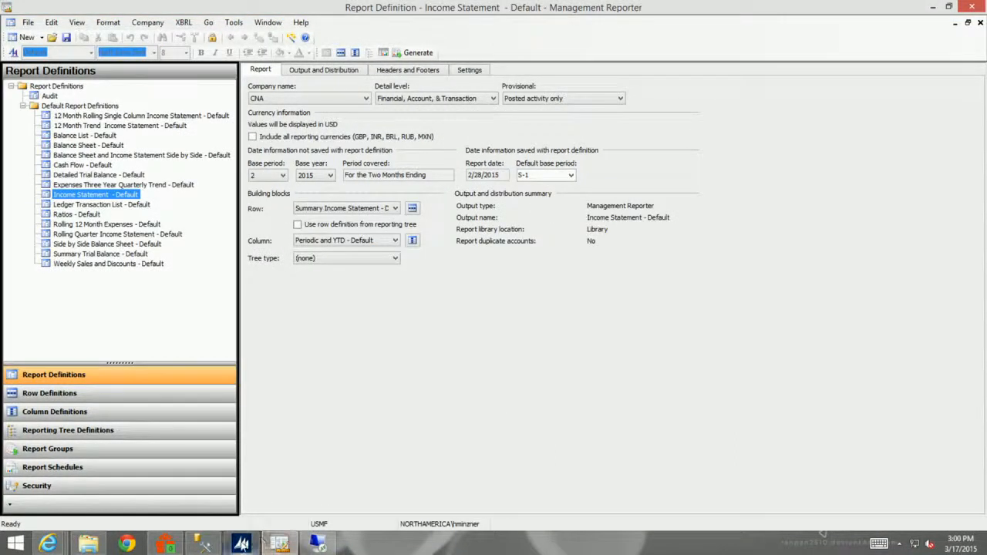
click(315, 545)
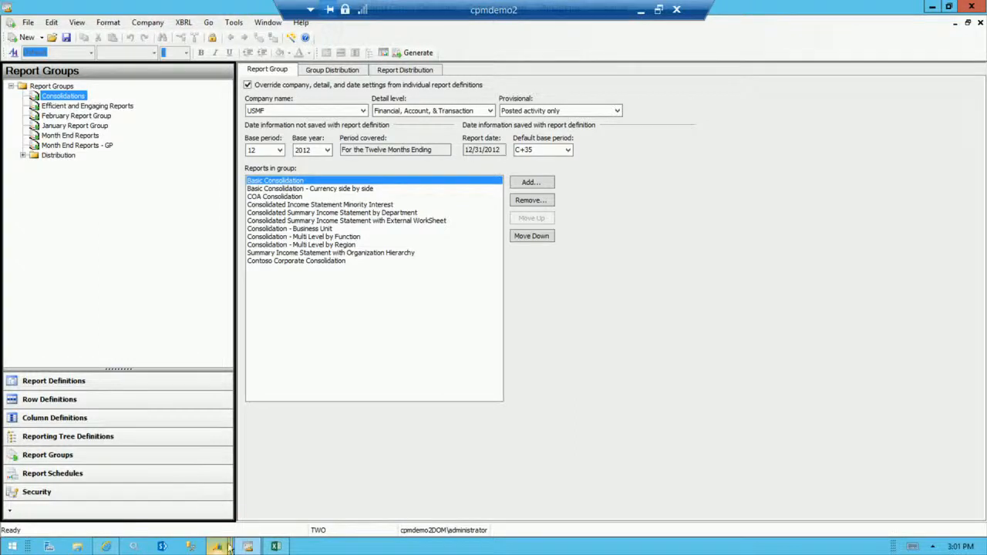
click(331, 498)
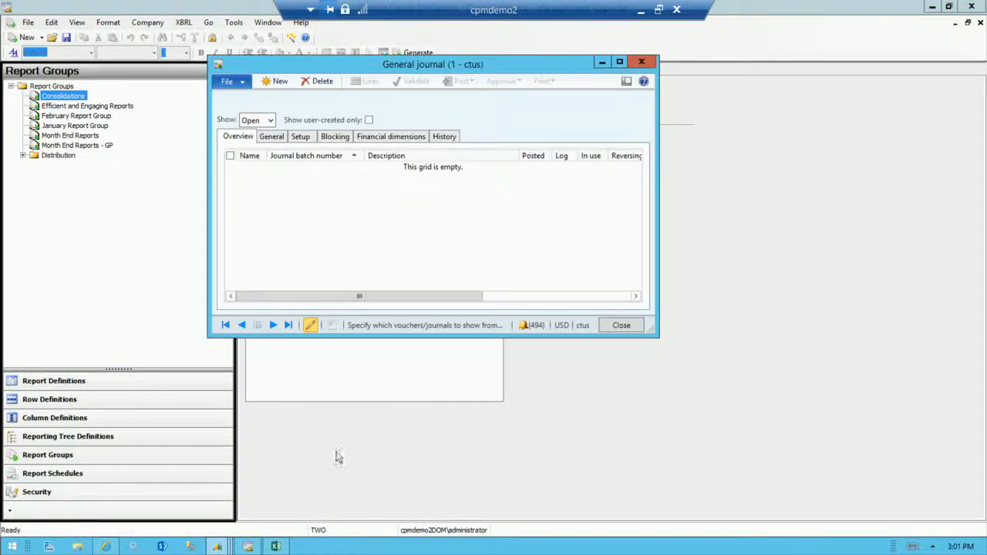
Create a general journal with the journal name GJ and open its voucher lines in a maximized window.
click(276, 84)
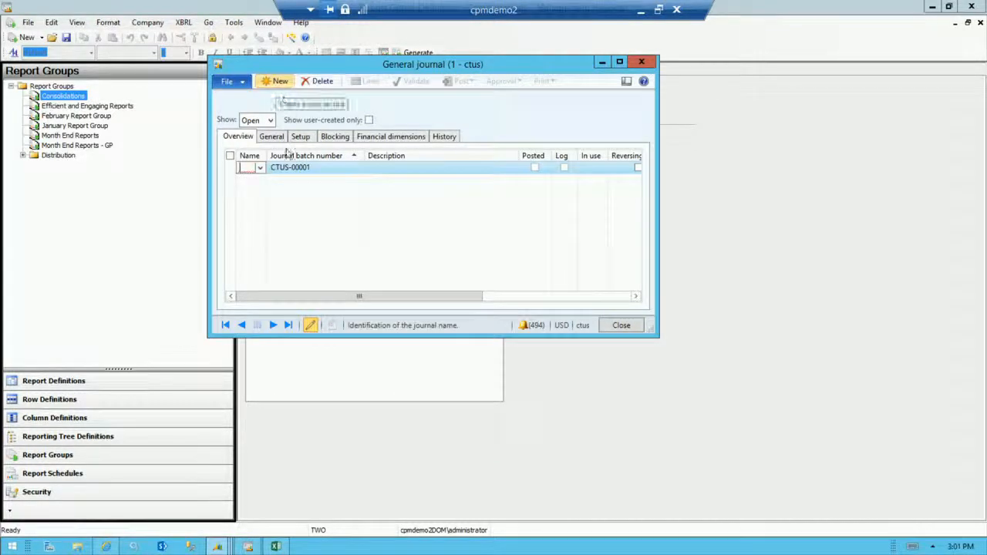
click(260, 168)
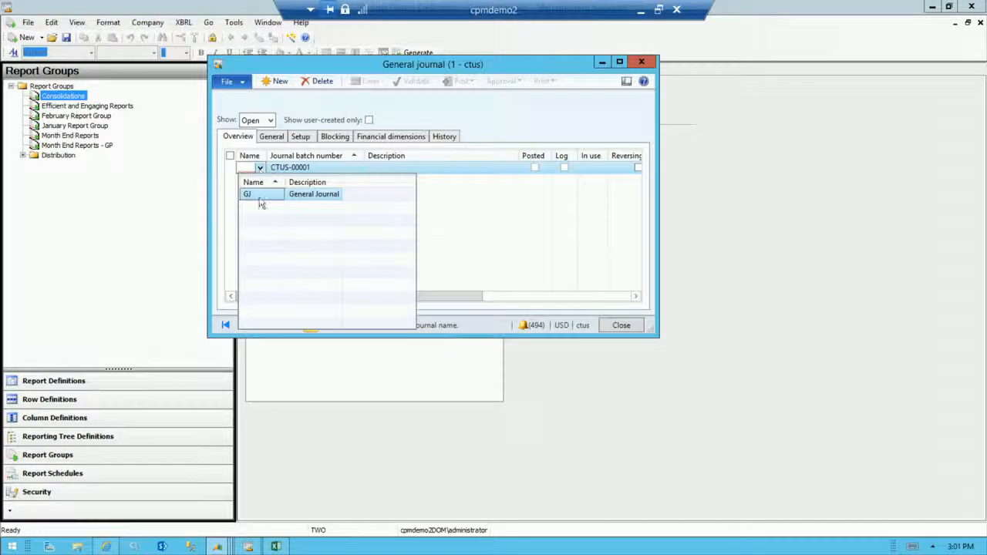
click(260, 198)
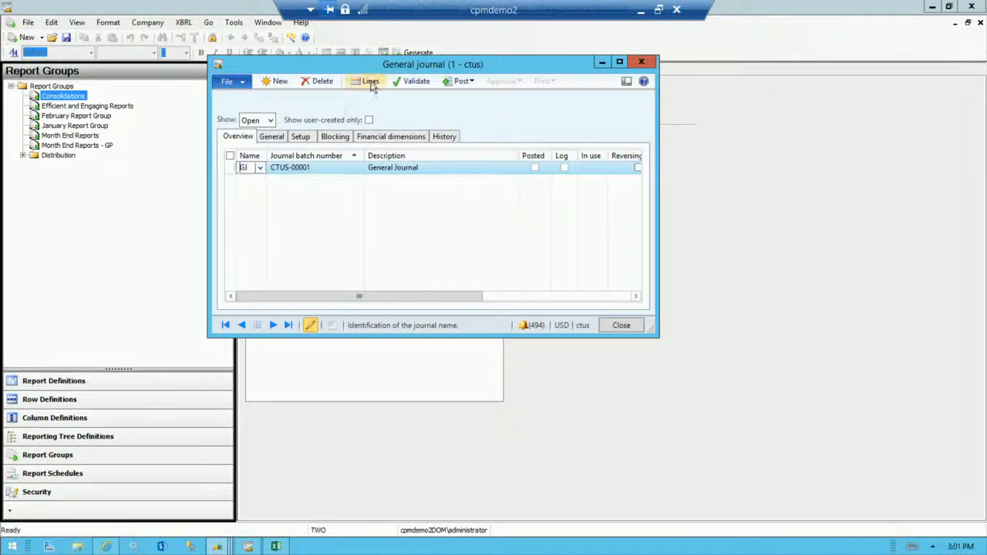
click(370, 83)
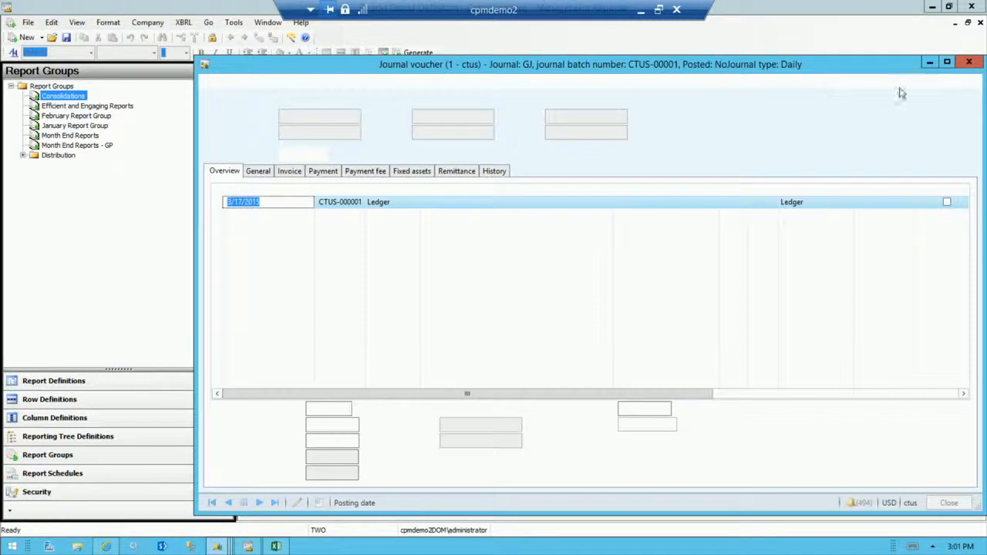
click(948, 63)
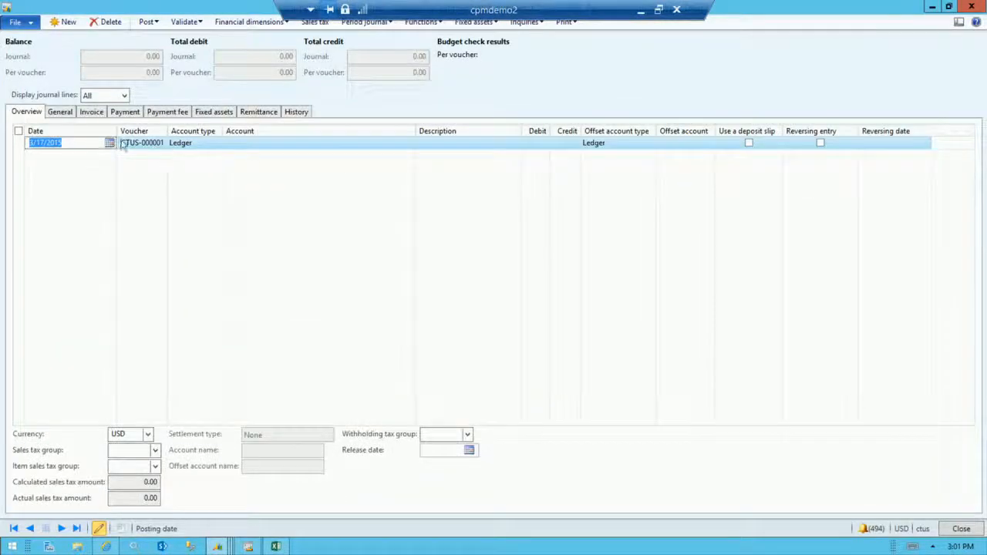
Set the voucher line's main account to 401100 Product Sales and show which account segments it requires.
click(235, 144)
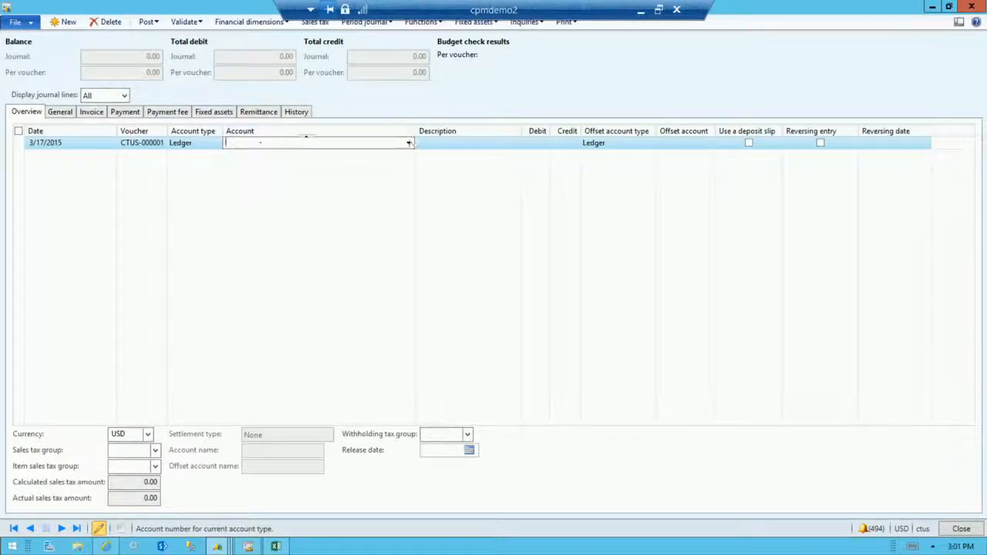
click(408, 143)
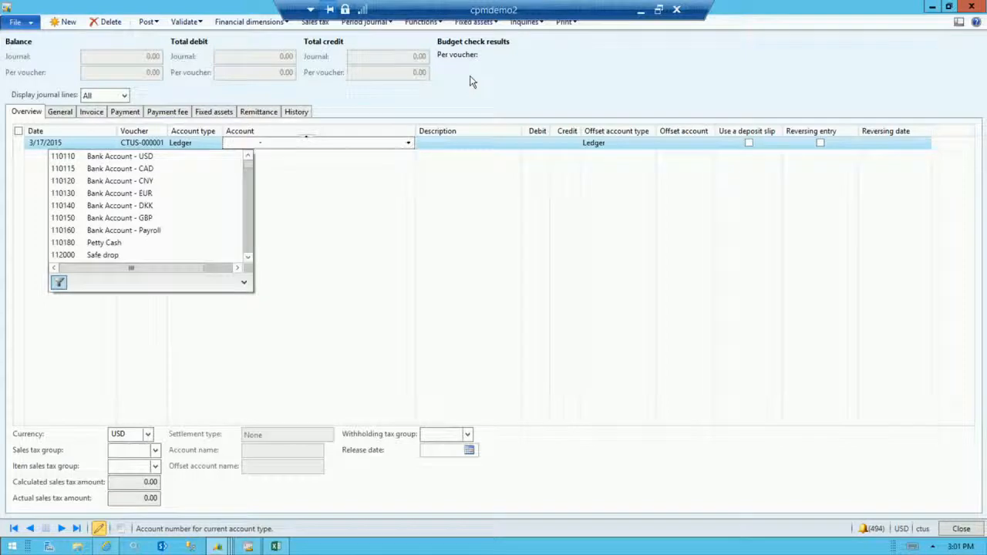
text(401)
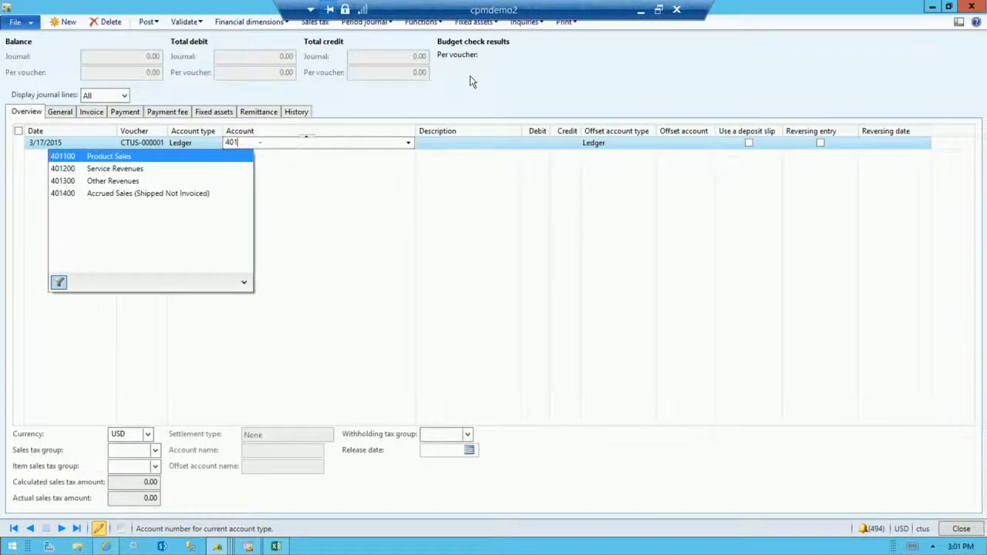
click(143, 156)
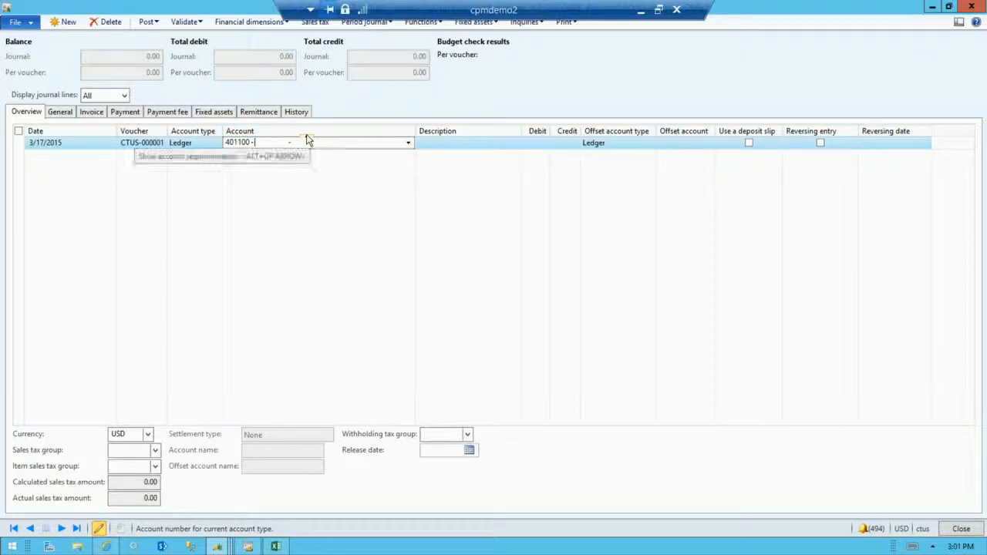
mouse_move(307, 140)
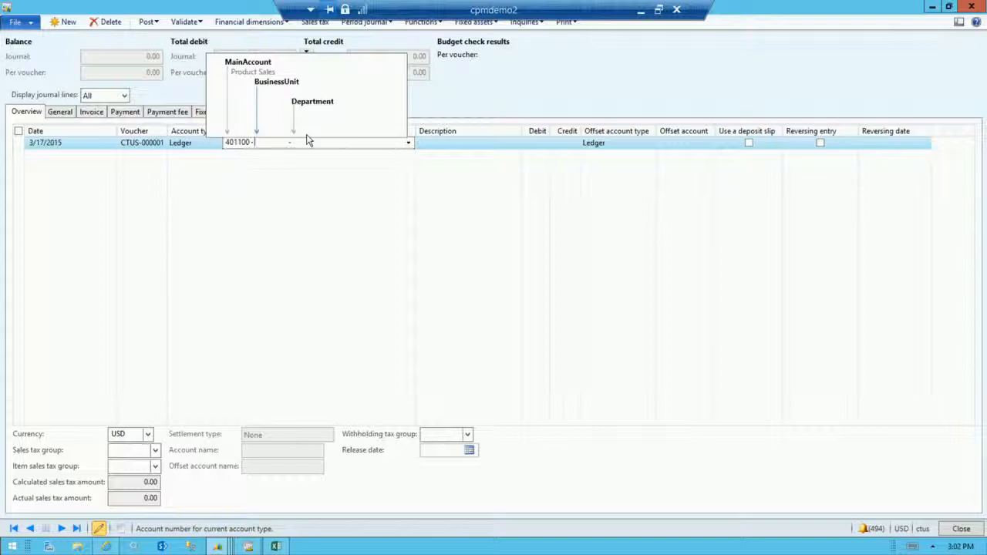
Replace the voucher line's main account with 605140 and move on to its business unit segment.
click(237, 142)
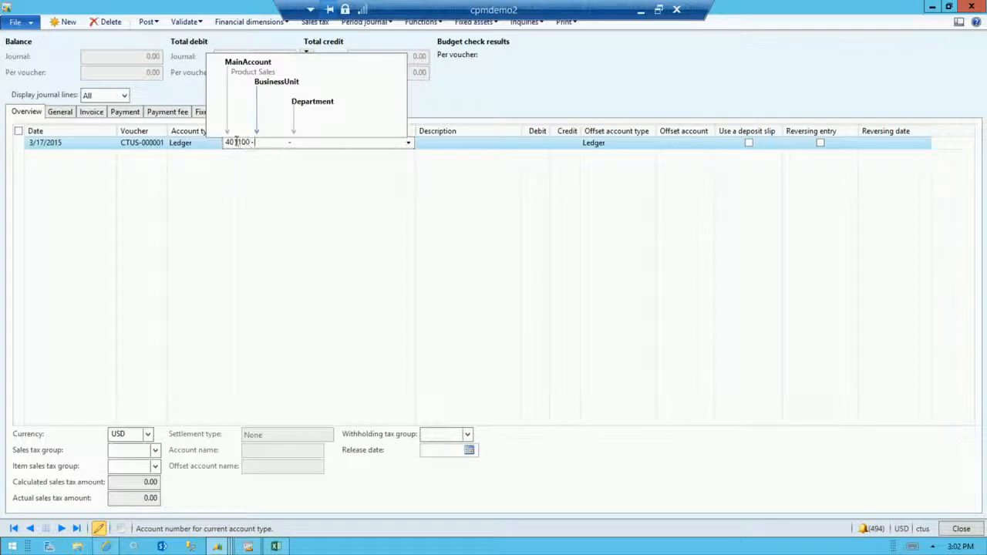
click(236, 142)
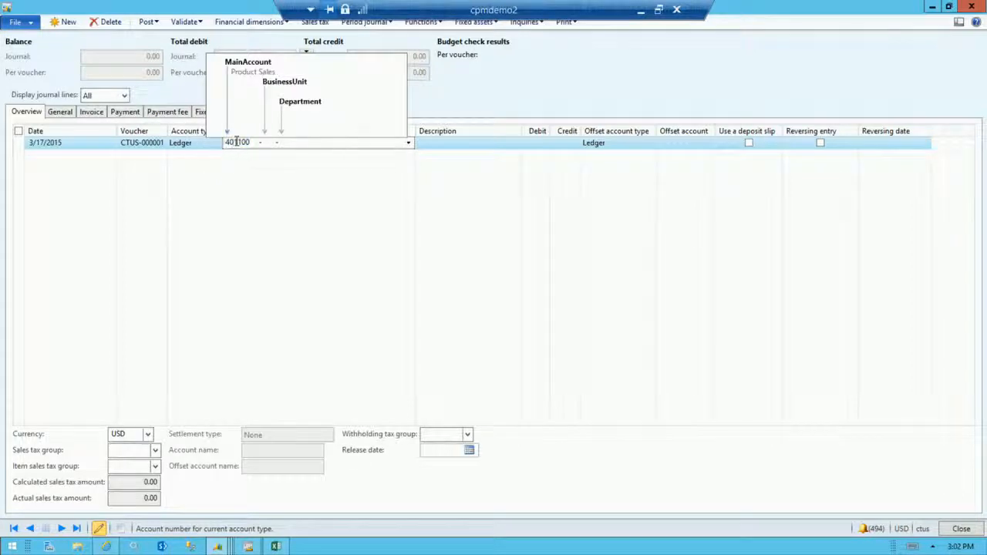
double_click(237, 142)
text(605140)
key(Tab)
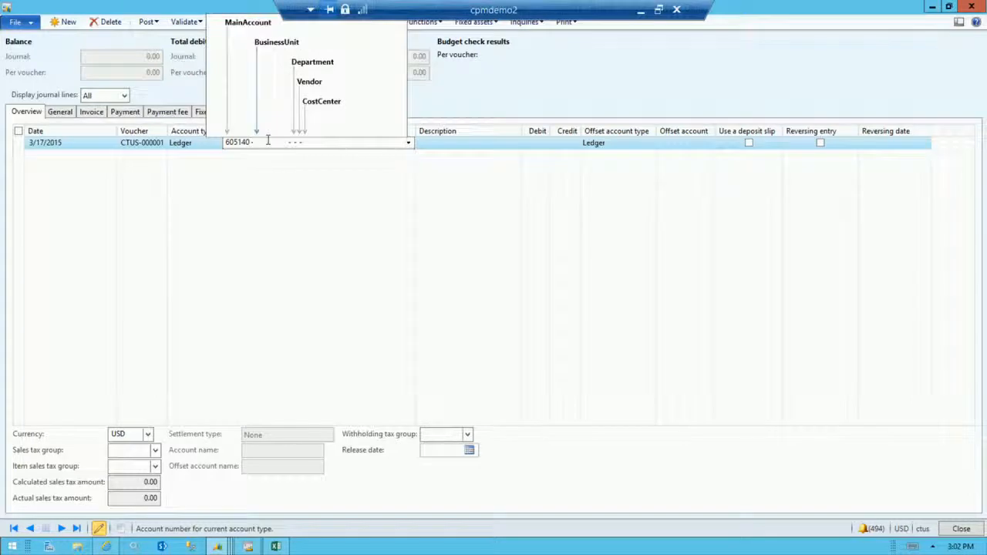
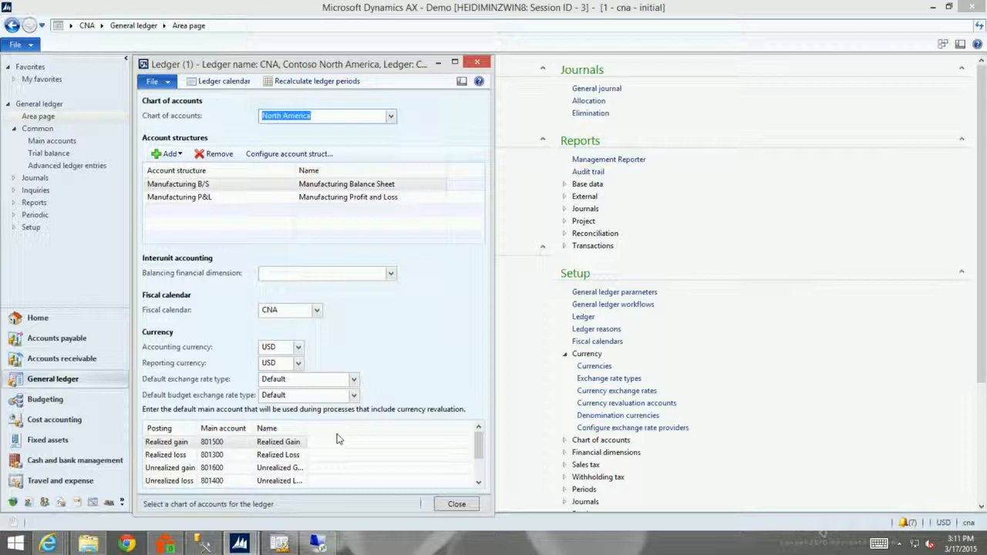
Open the currency exchange rates, choose the Default exchange rate type and select the MXN to USD pair.
click(477, 64)
drag(984, 265, 985, 413)
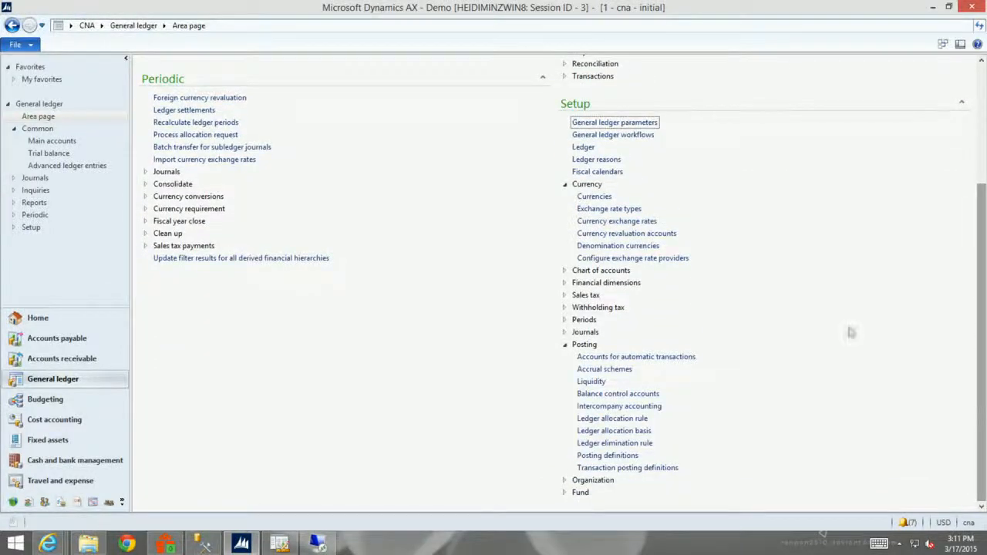
click(626, 221)
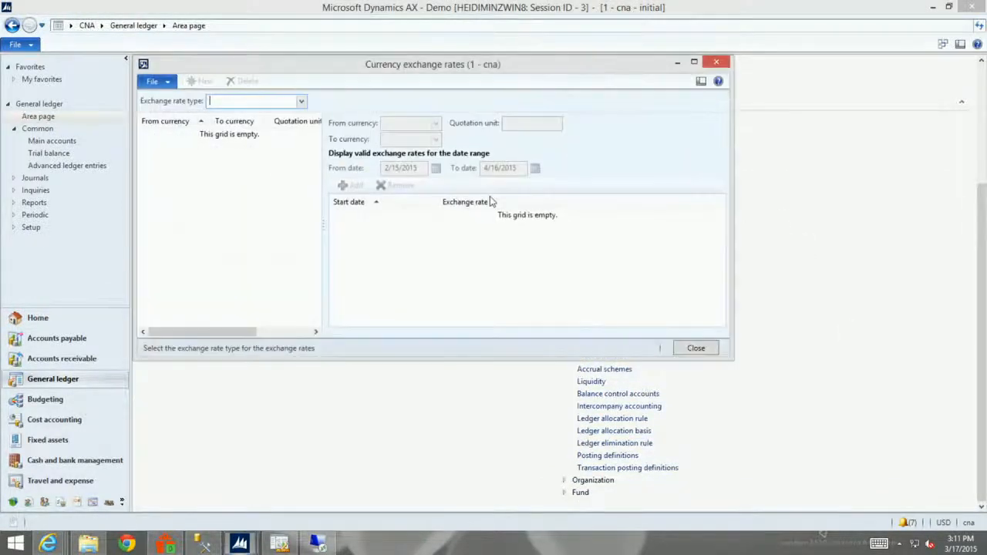
click(301, 101)
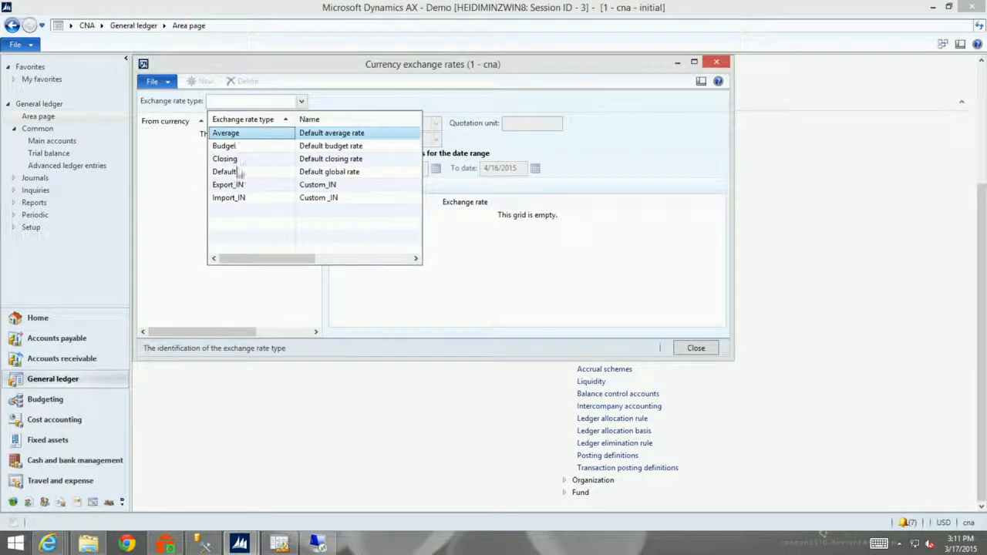
click(239, 172)
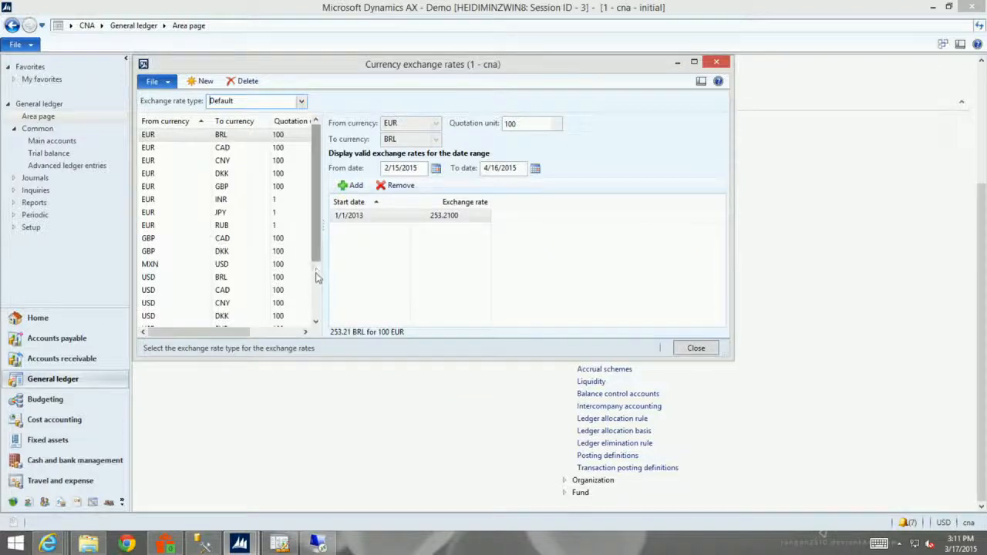
scroll(315, 278, down, 2)
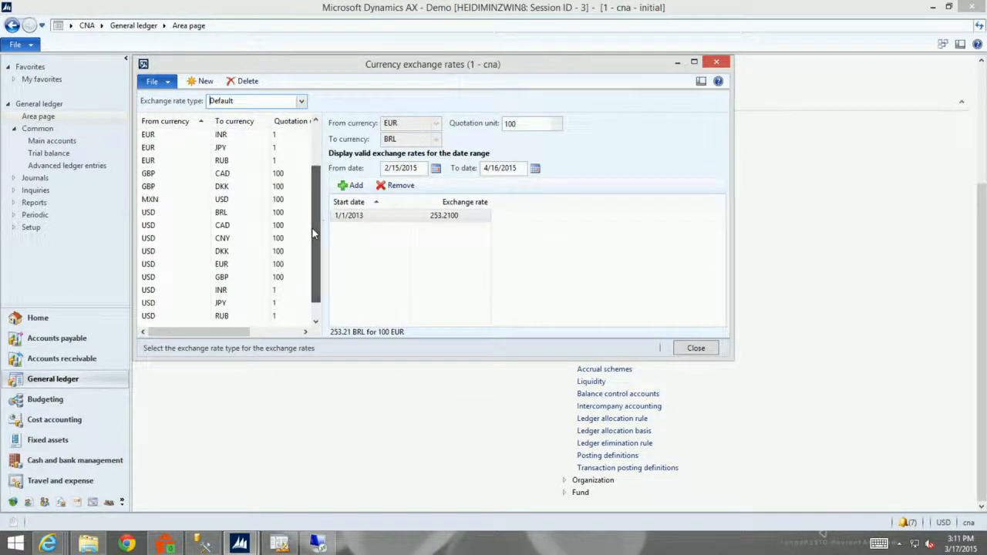
click(220, 202)
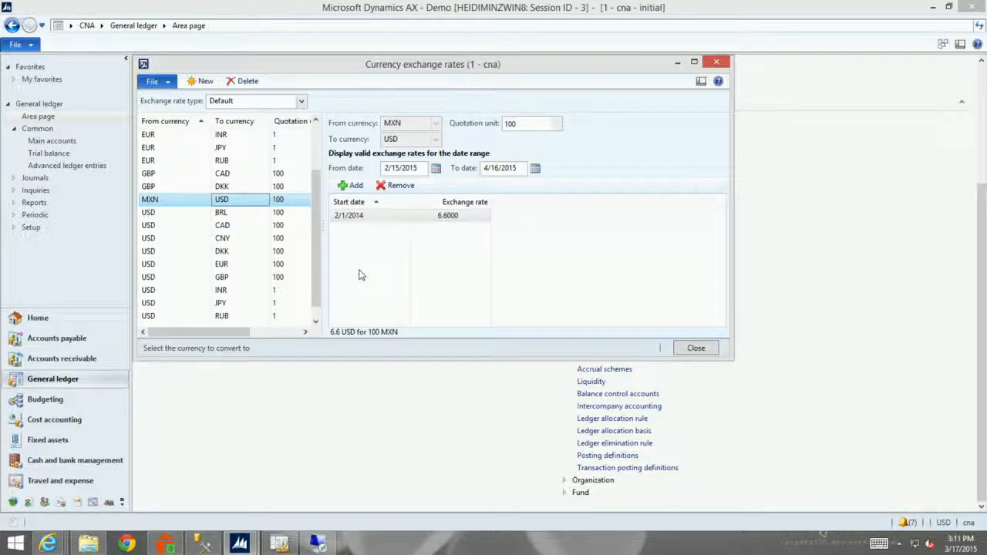
Set the From date for the MXN to USD rates to 1/1/2014 to show the earlier rates, and close the form.
click(422, 171)
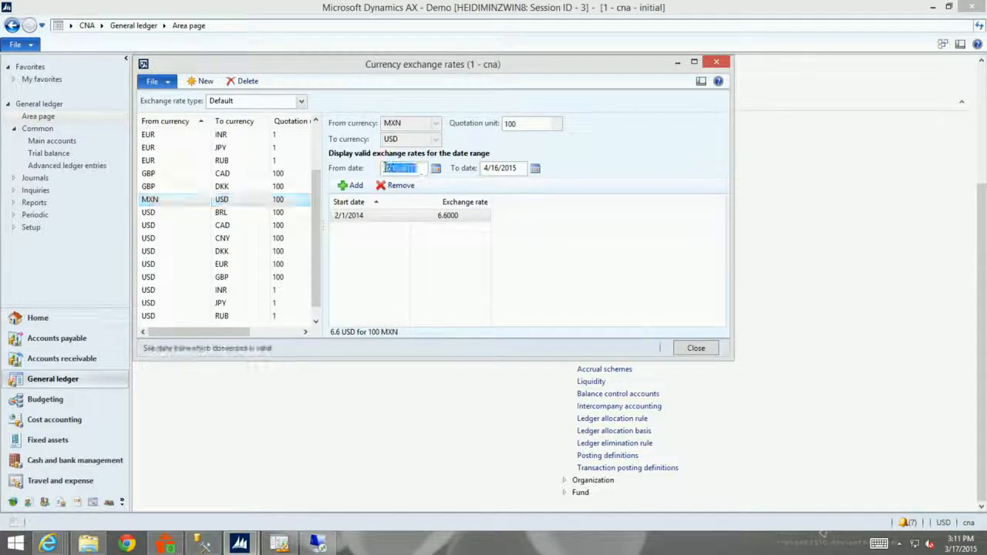
text(01)
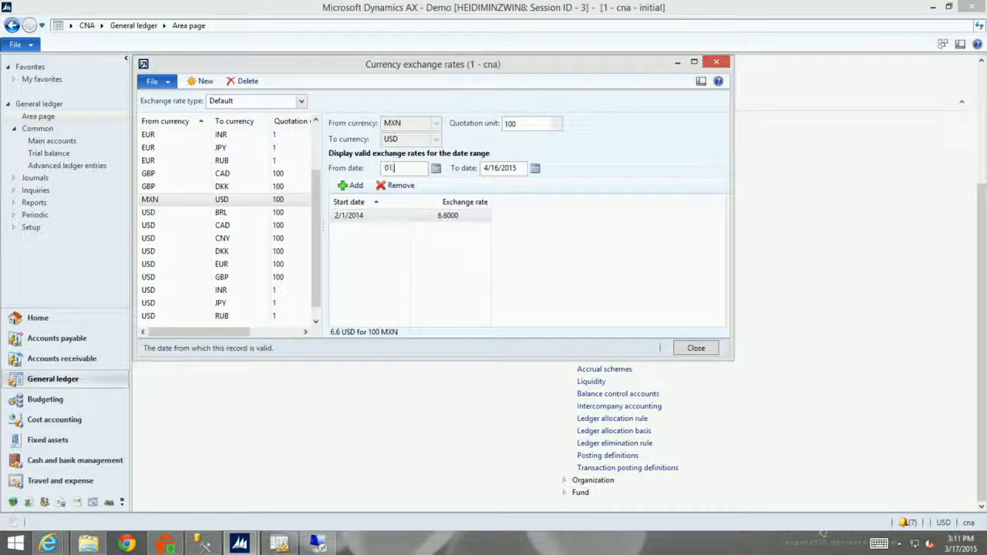
text(/01/2014)
key(Tab)
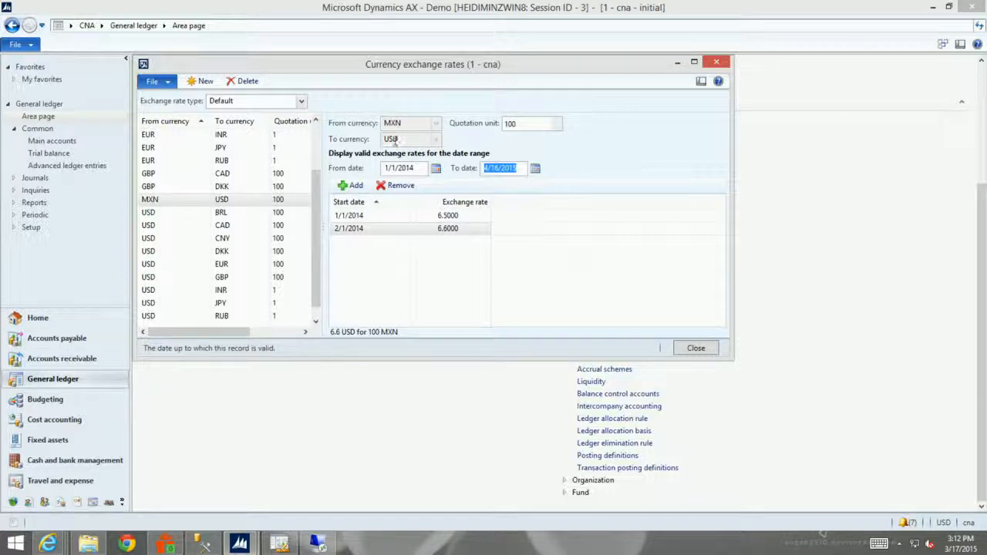
click(719, 64)
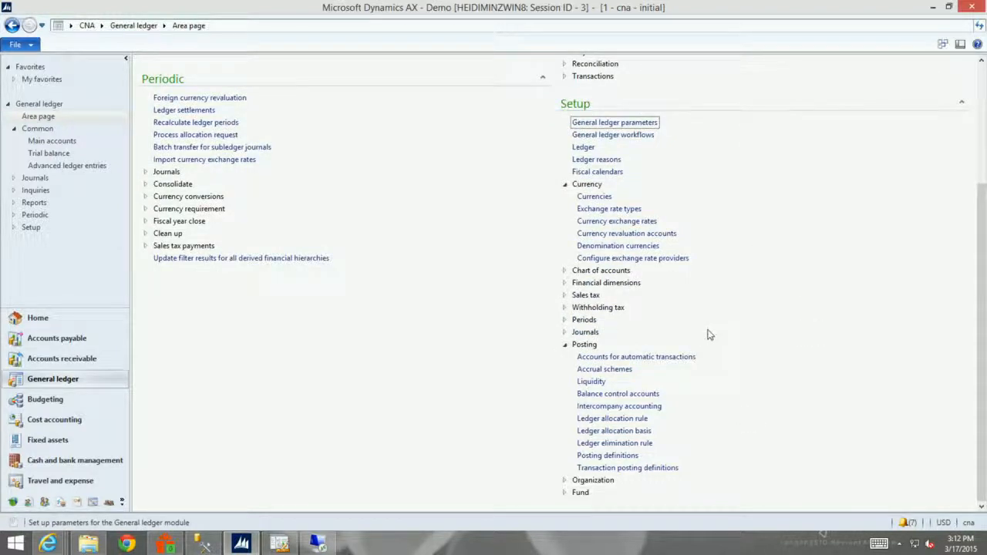
Open the consolidation account groups from the chart of accounts setup, review them and close the form.
click(566, 270)
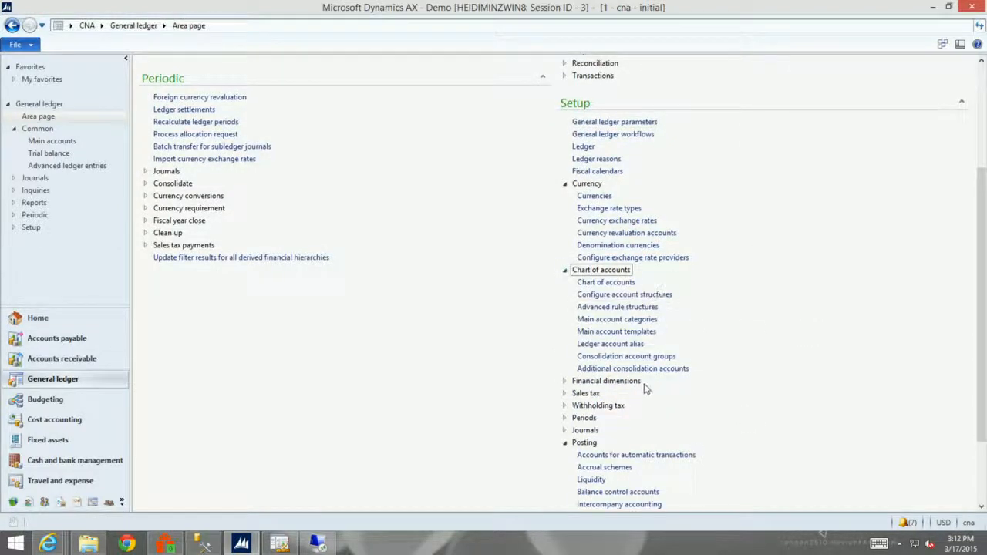
click(650, 356)
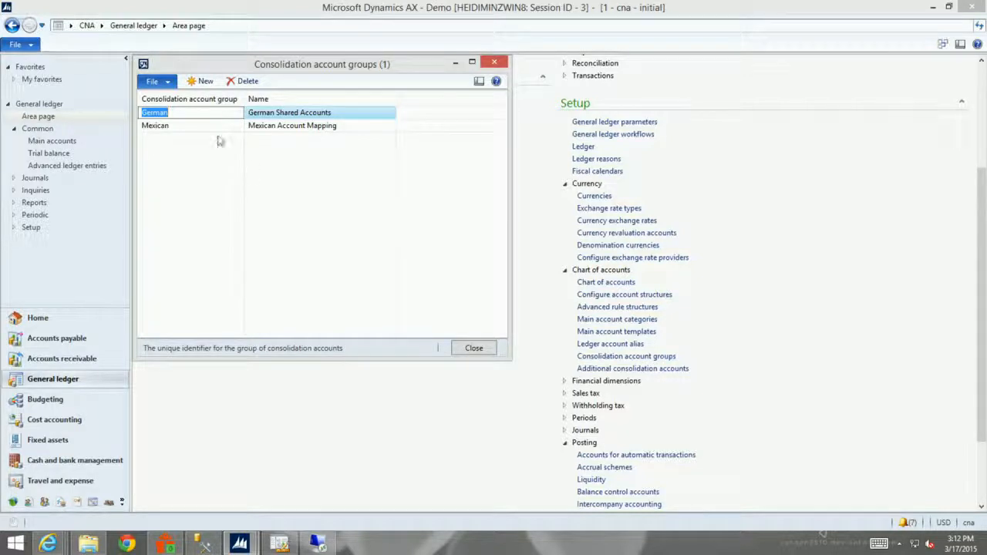
click(474, 349)
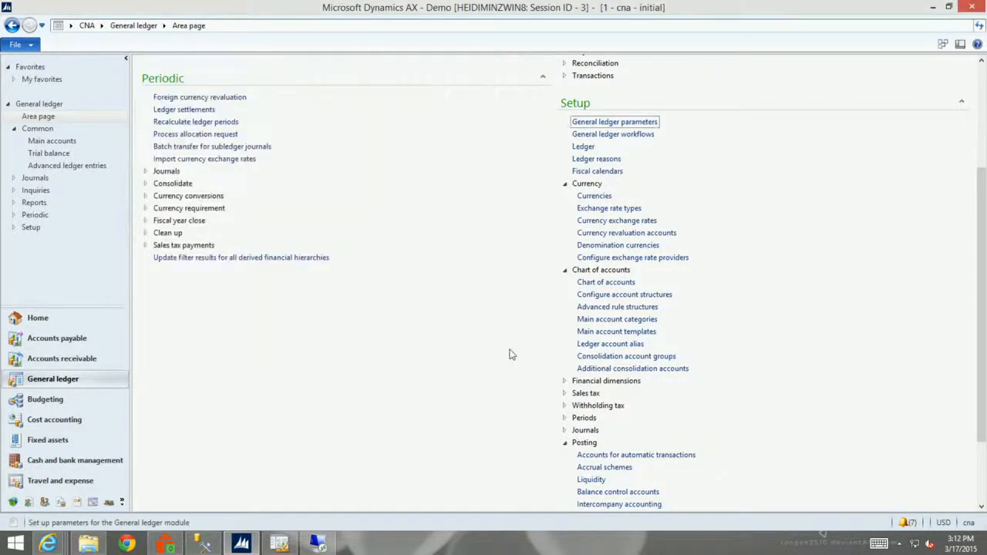
Open the additional consolidation accounts, review the Mexico chart of accounts mapping in a maximized window, and close it.
click(599, 370)
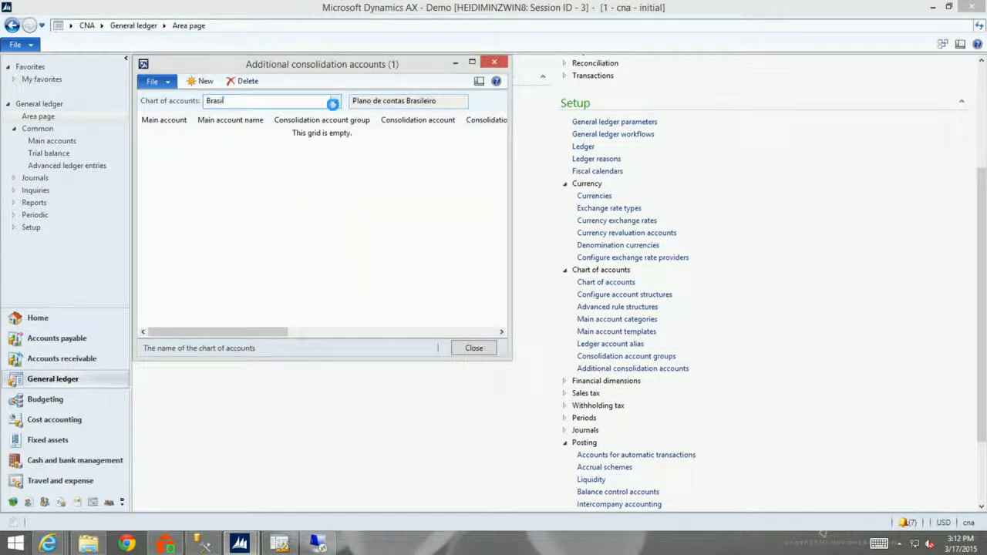
click(335, 101)
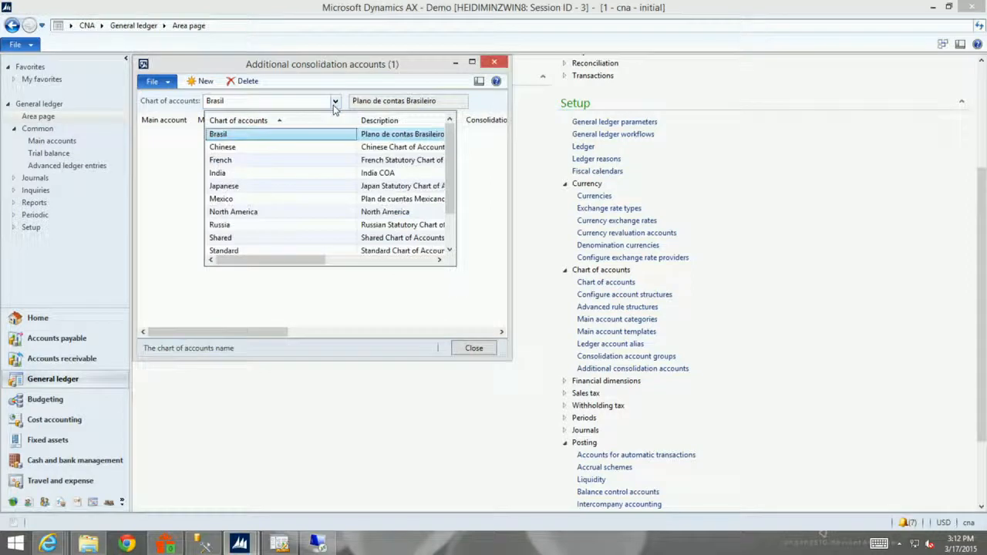
click(275, 213)
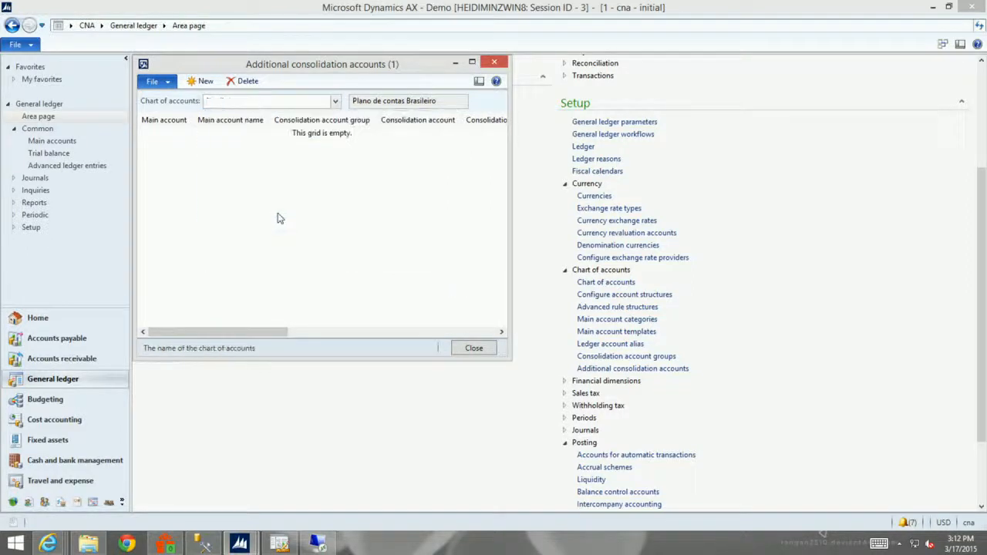
click(335, 103)
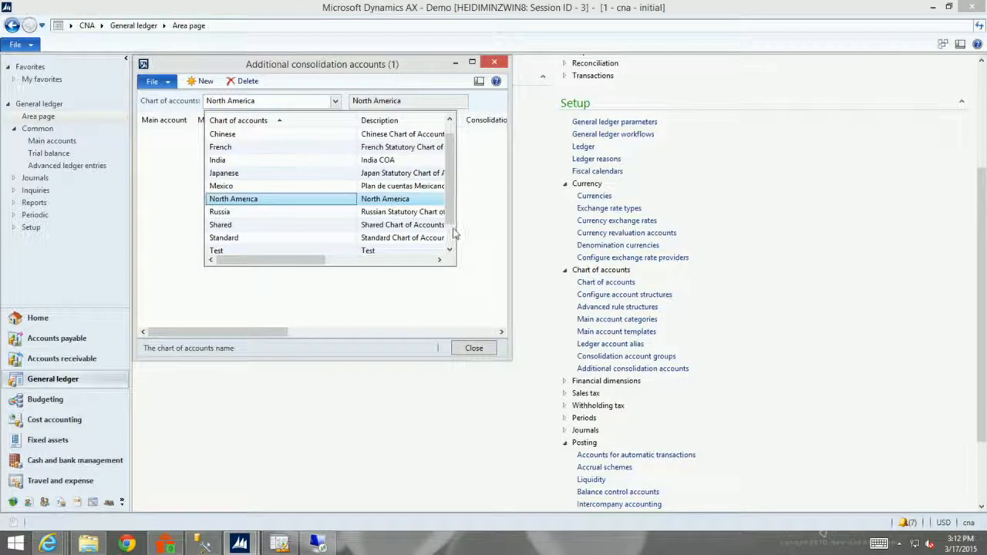
mouse_move(453, 233)
mouse_down()
mouse_move(452, 243)
mouse_move(452, 216)
mouse_up()
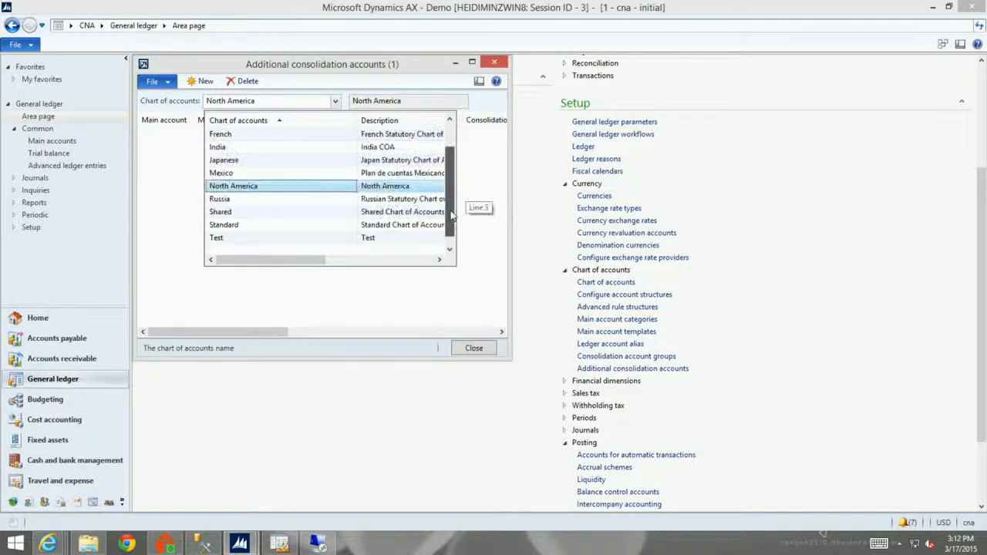
click(280, 174)
click(472, 62)
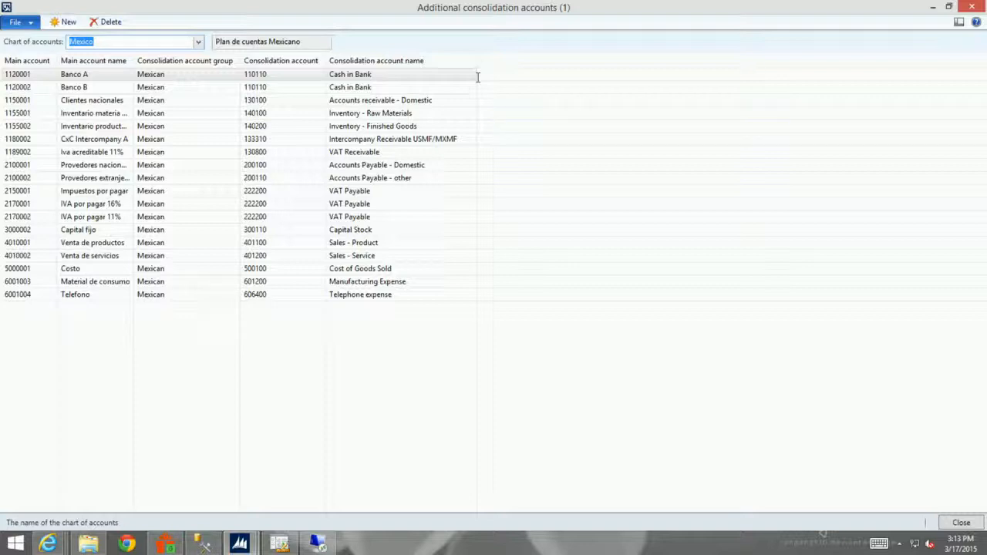
click(974, 6)
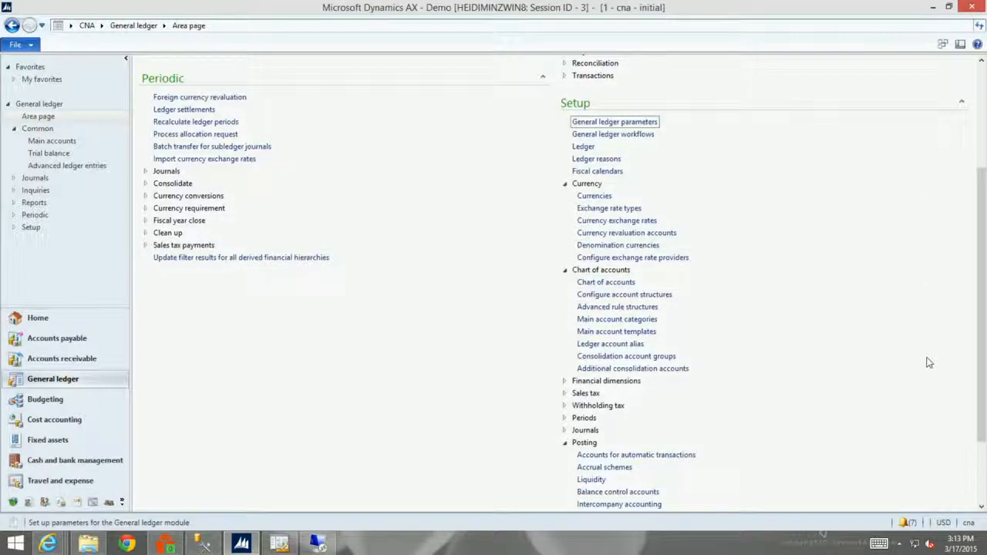
Switch to Organization administration and review the consolidation and elimination settings of the Contoso North America legal entity.
drag(982, 253, 986, 183)
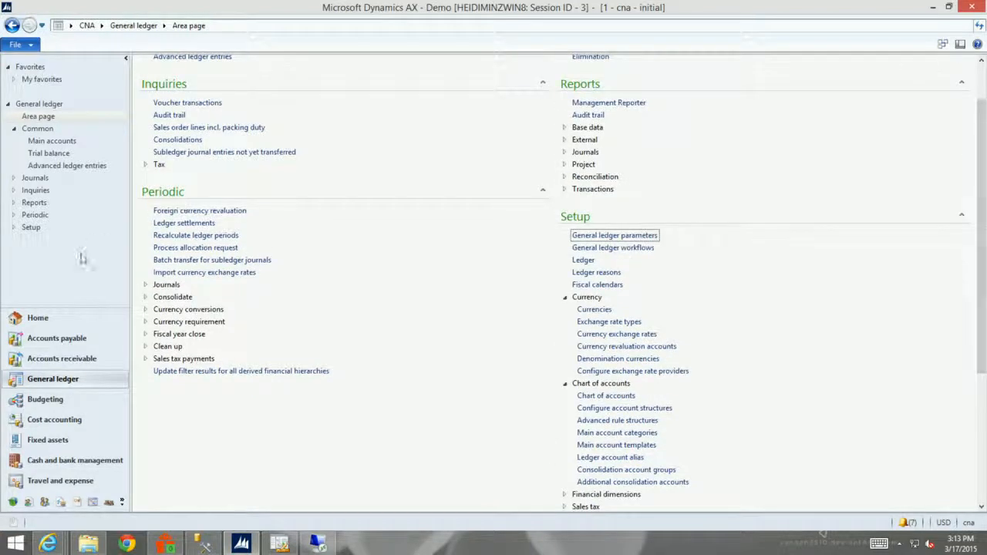
click(120, 502)
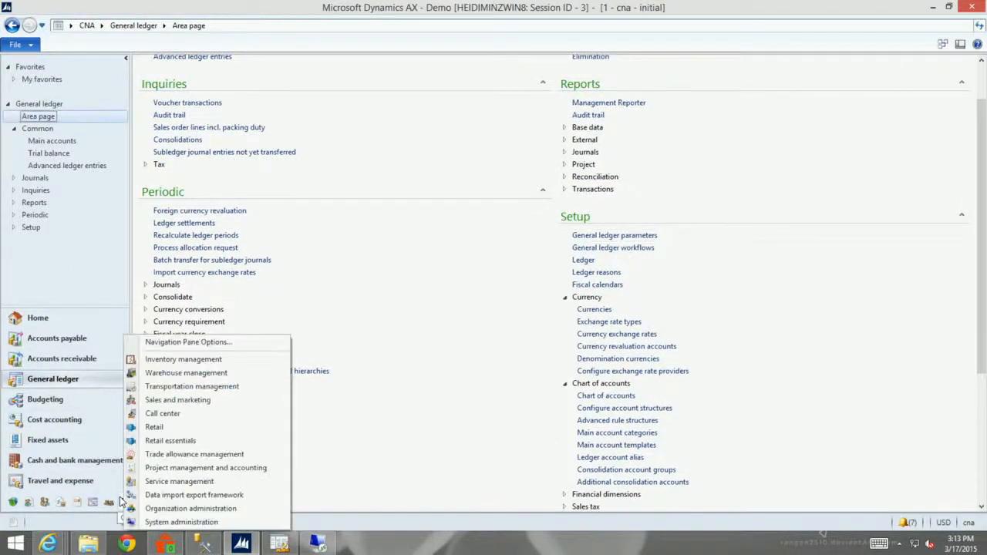
click(162, 506)
click(185, 342)
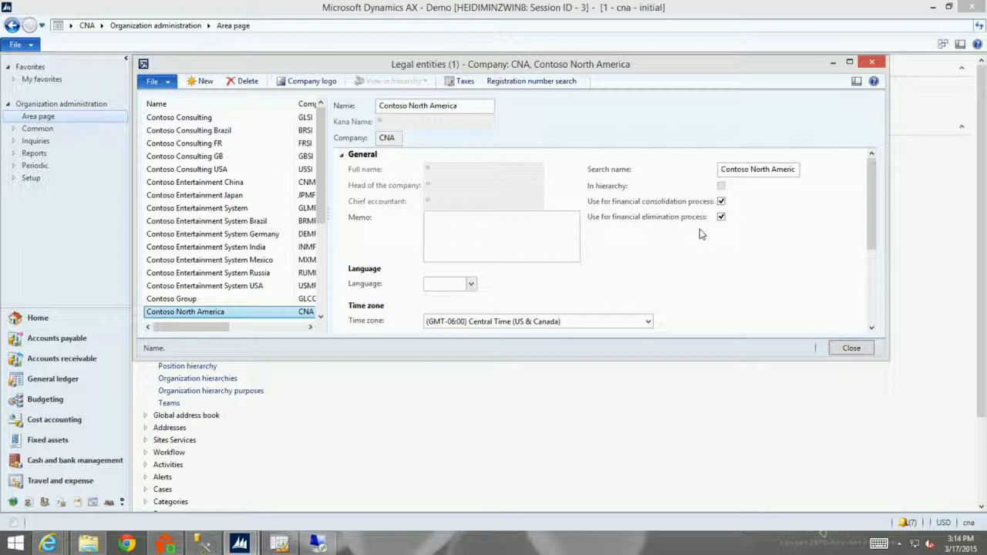
click(872, 63)
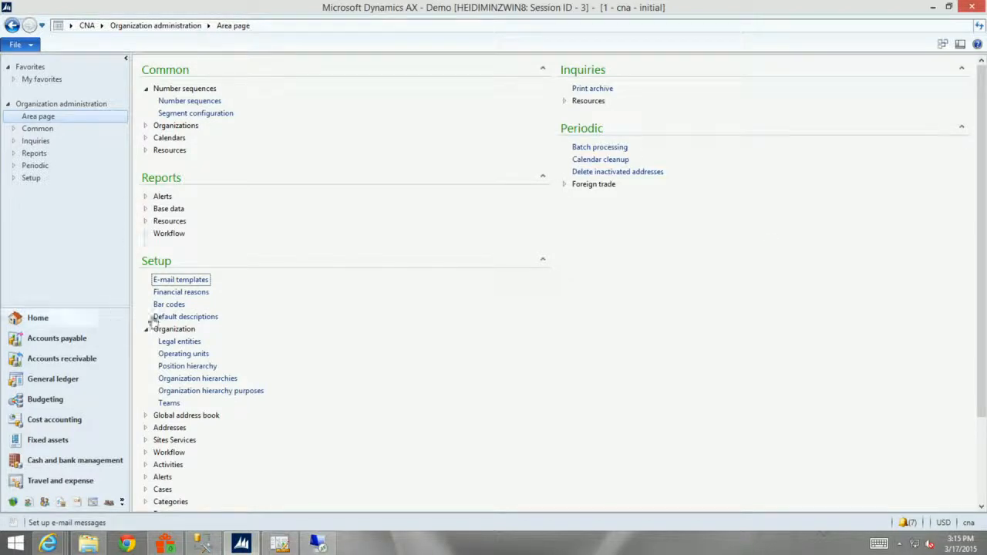
Return to General ledger and open the lines of the USMF/MXMF ledger elimination rule.
click(61, 380)
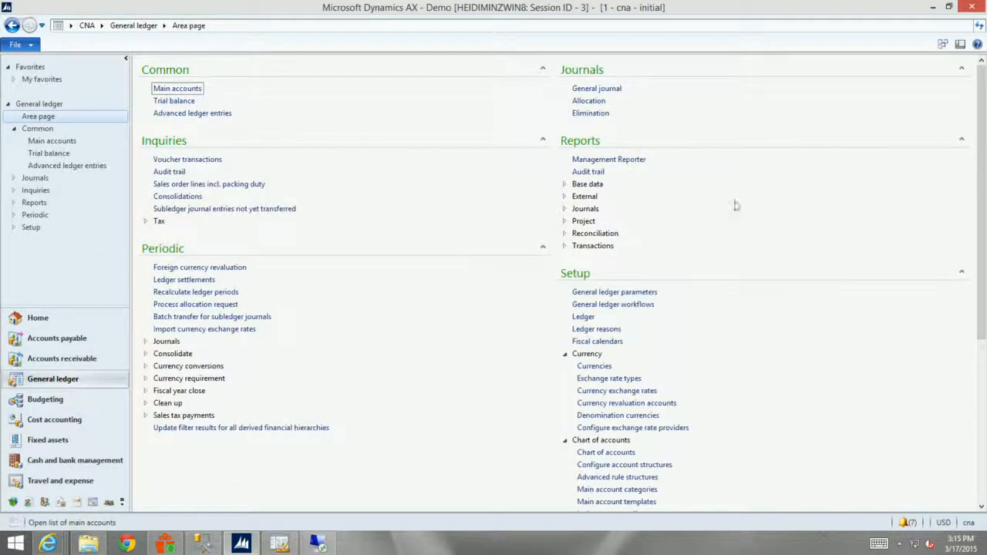
scroll(982, 205, down, 3)
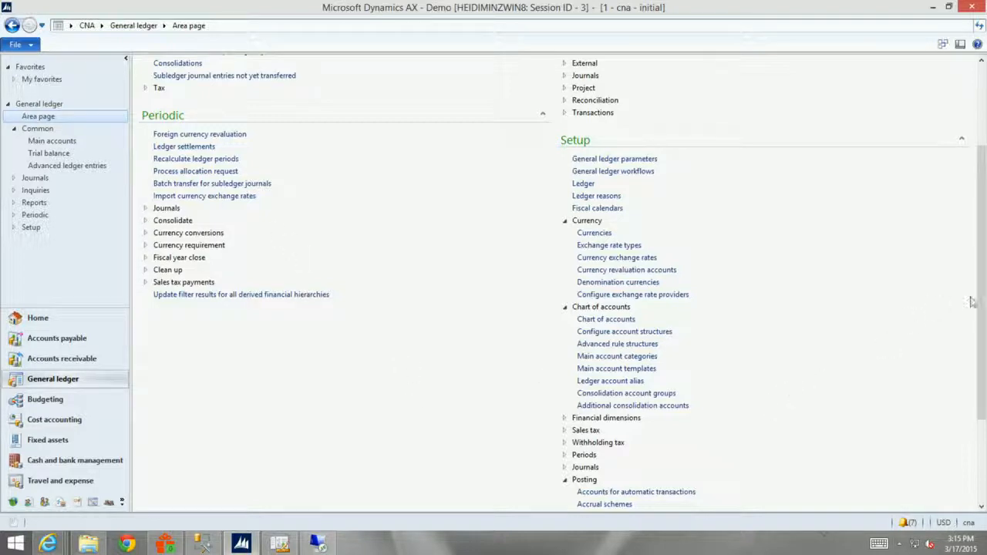
drag(982, 303, 984, 385)
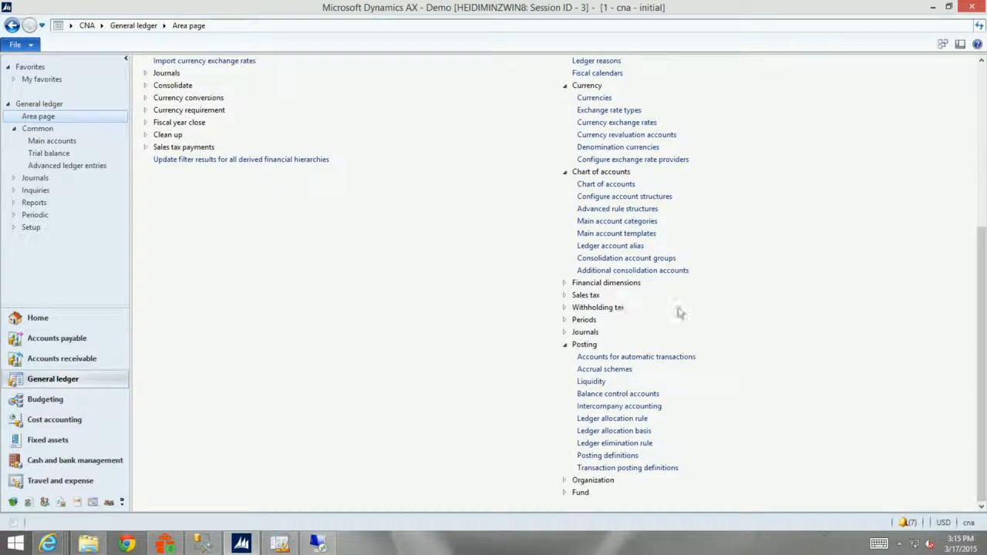
click(626, 447)
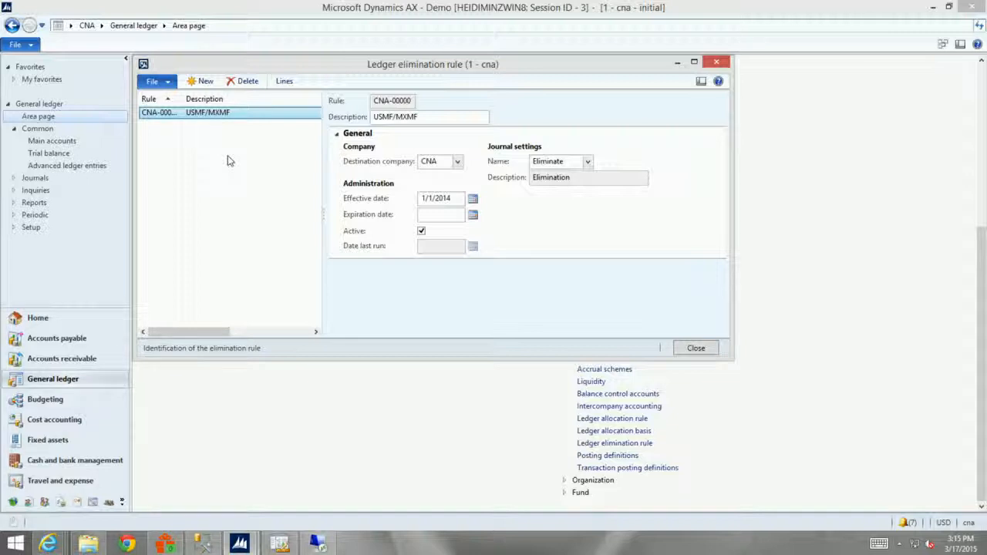
click(285, 84)
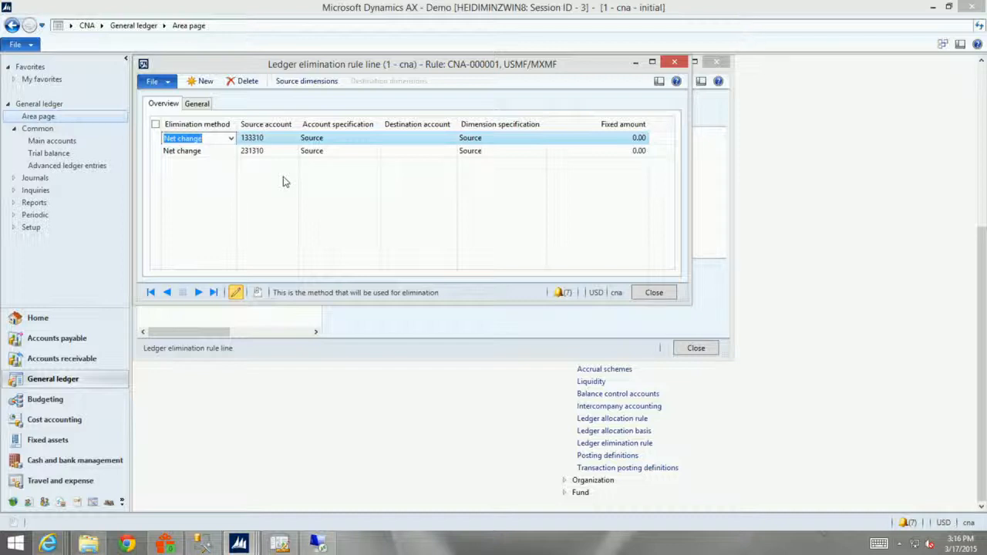
Check the elimination methods available for the first rule line and try to close the rule lines.
click(230, 138)
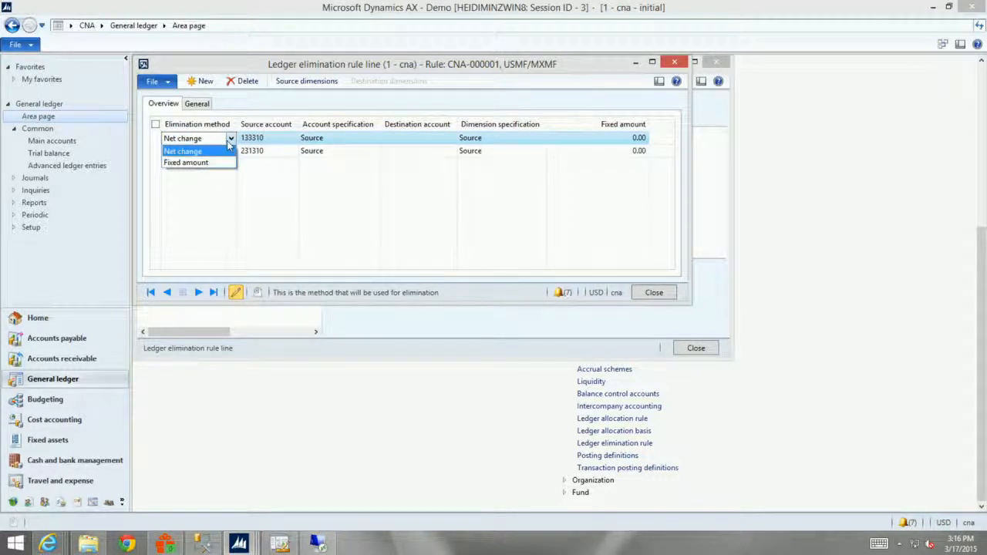
click(230, 141)
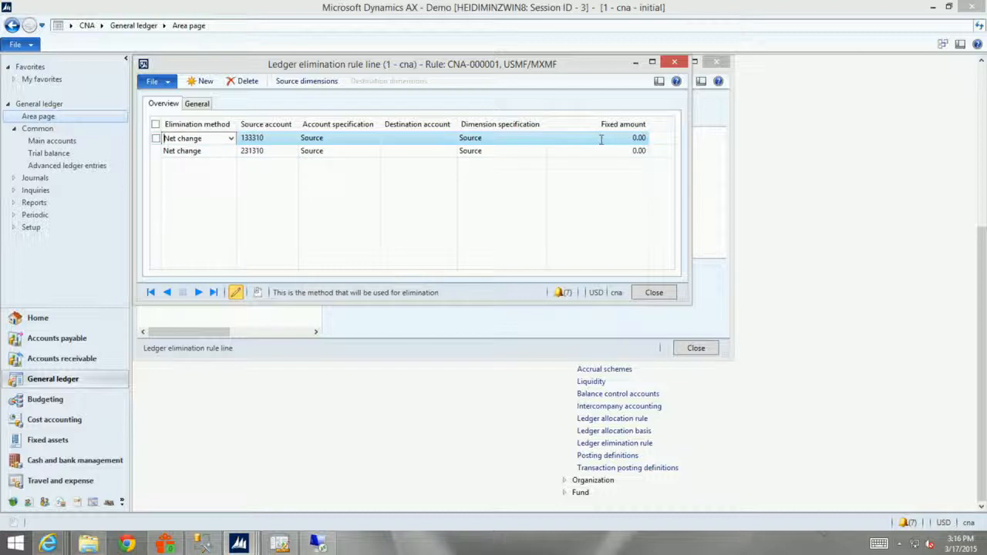
click(656, 294)
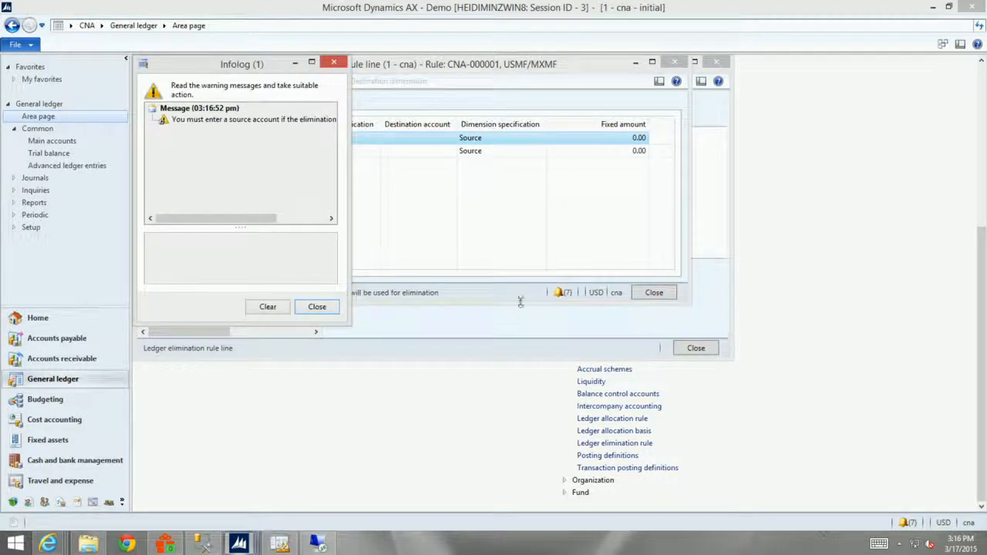
click(322, 308)
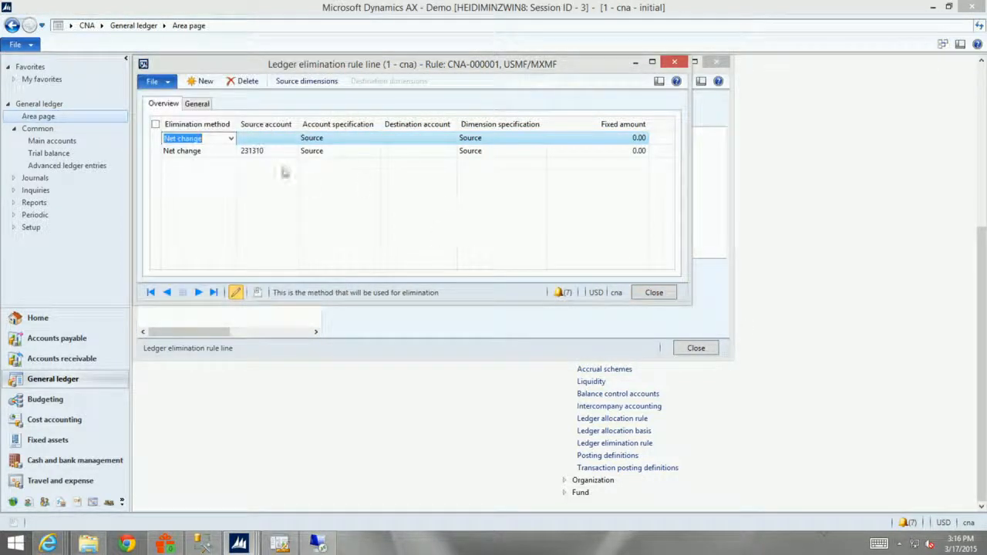
Check the source accounts available for the first rule line, and close the rule lines and the ledger elimination rule.
click(269, 141)
click(292, 144)
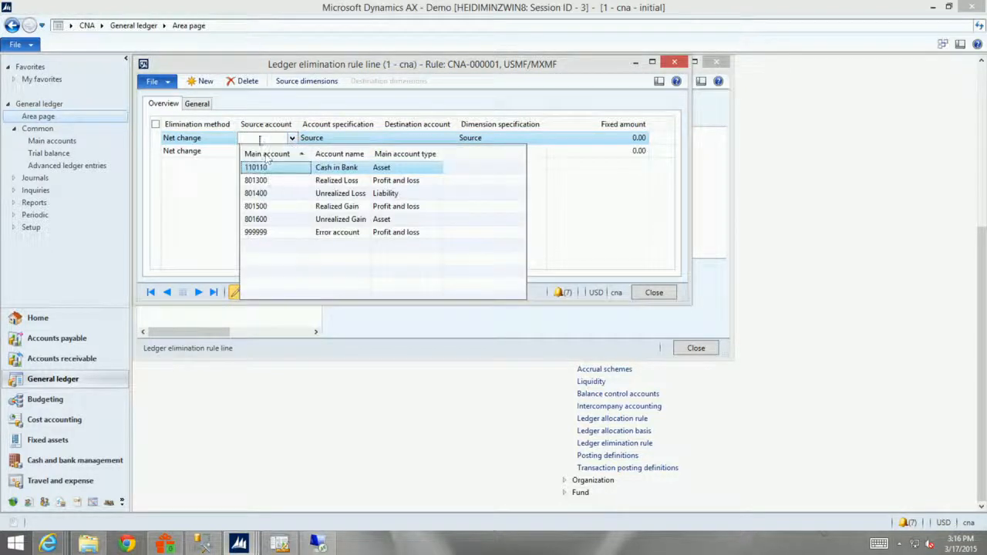
click(259, 139)
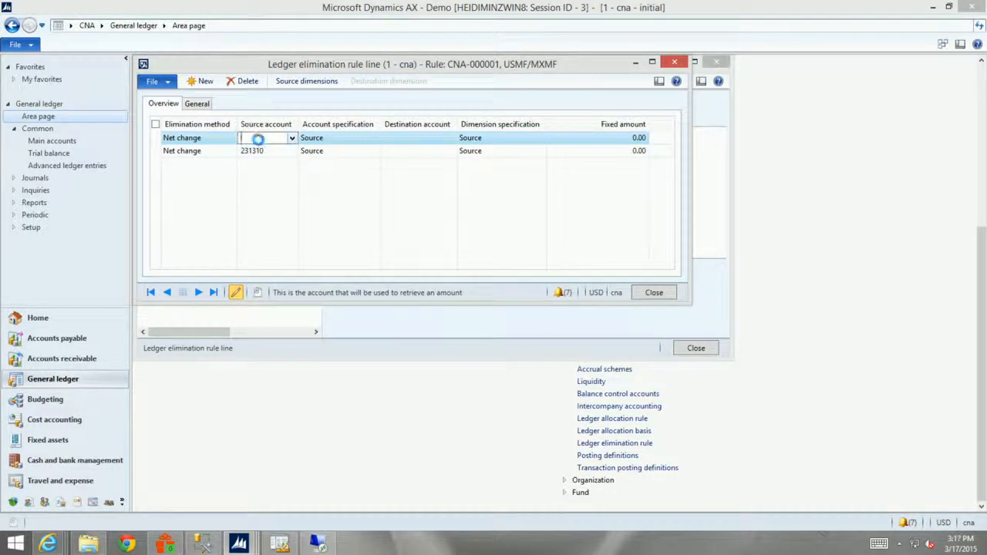
key(Escape)
click(507, 315)
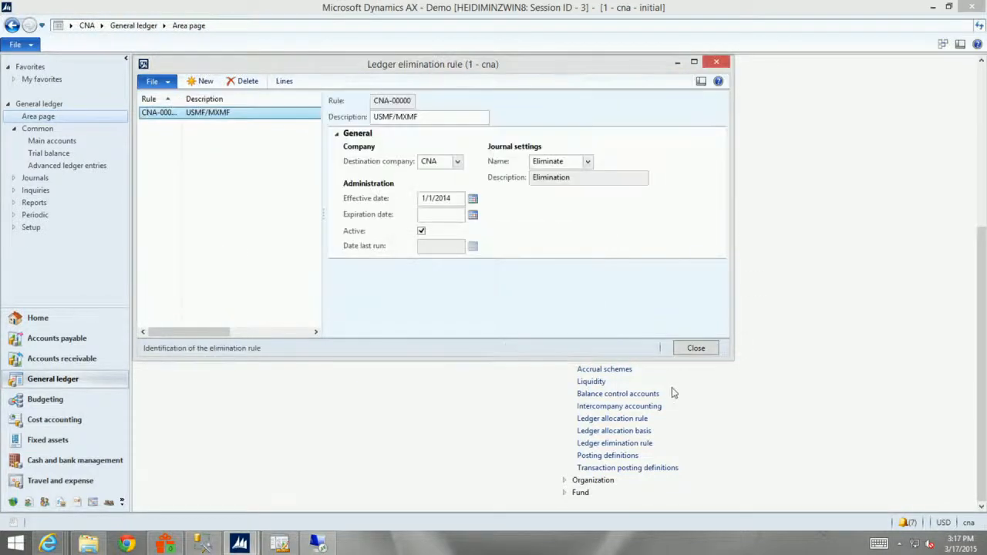
click(699, 348)
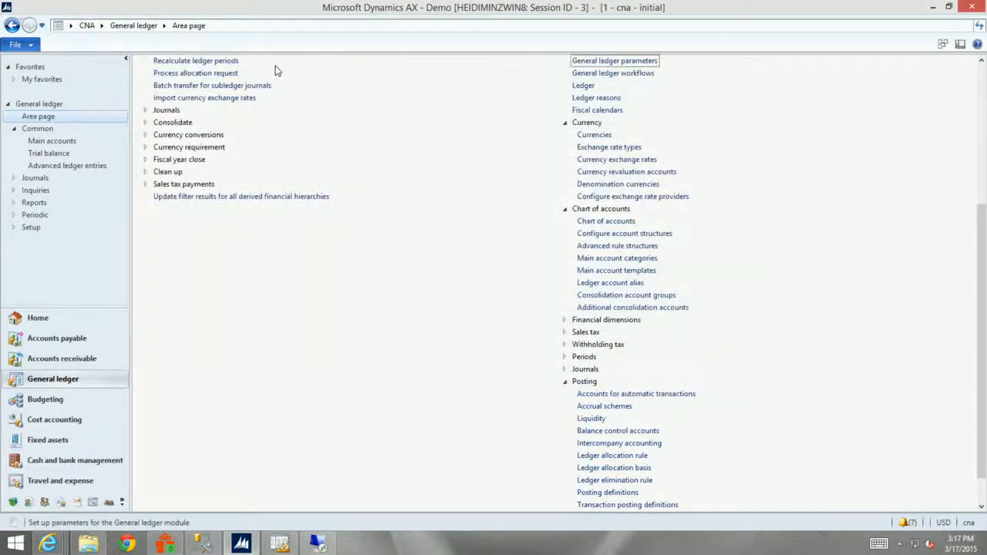
Open the online consolidation and check the choices for the consolidation account source and the consolidation account group, keeping Consolidation account group and Mexican.
click(147, 122)
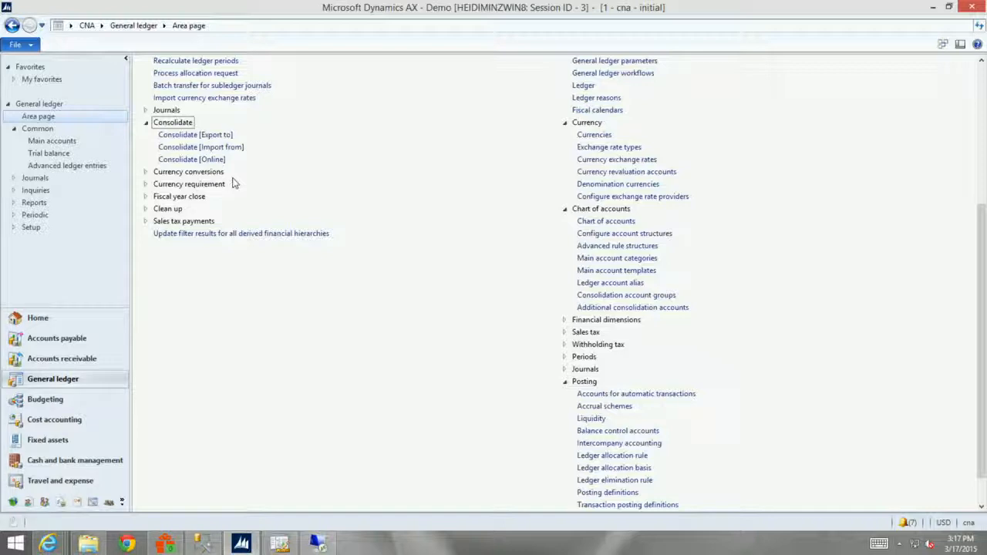
click(202, 158)
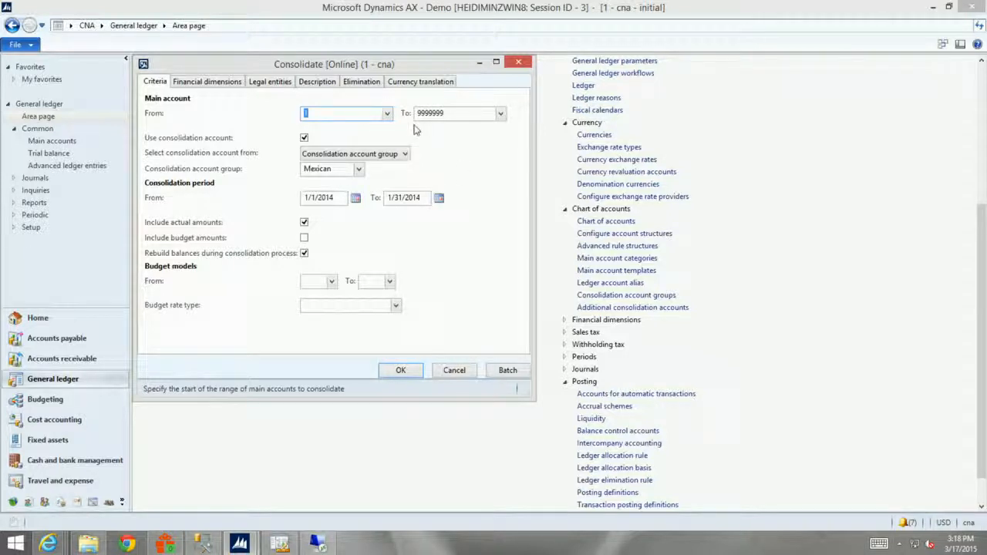
click(304, 137)
click(404, 155)
click(404, 156)
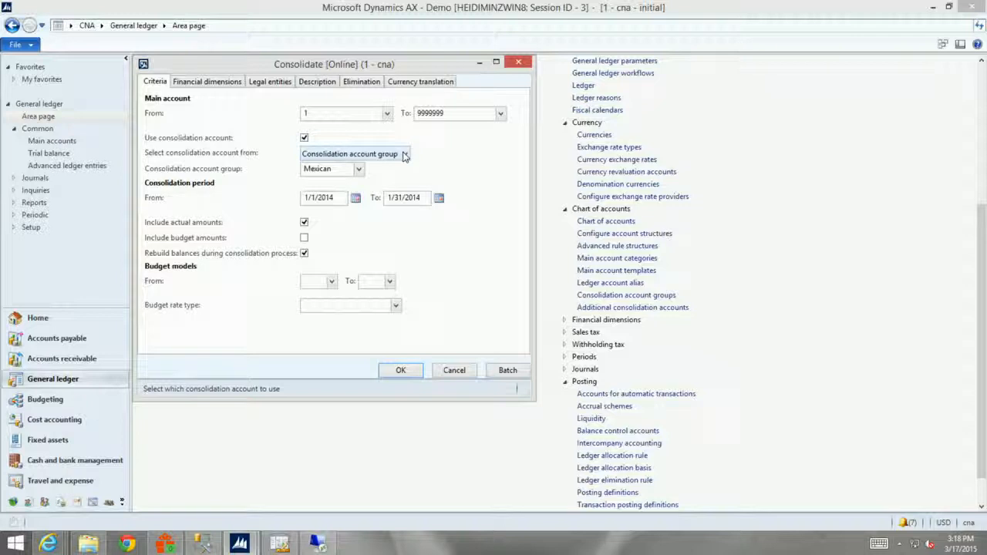
click(404, 155)
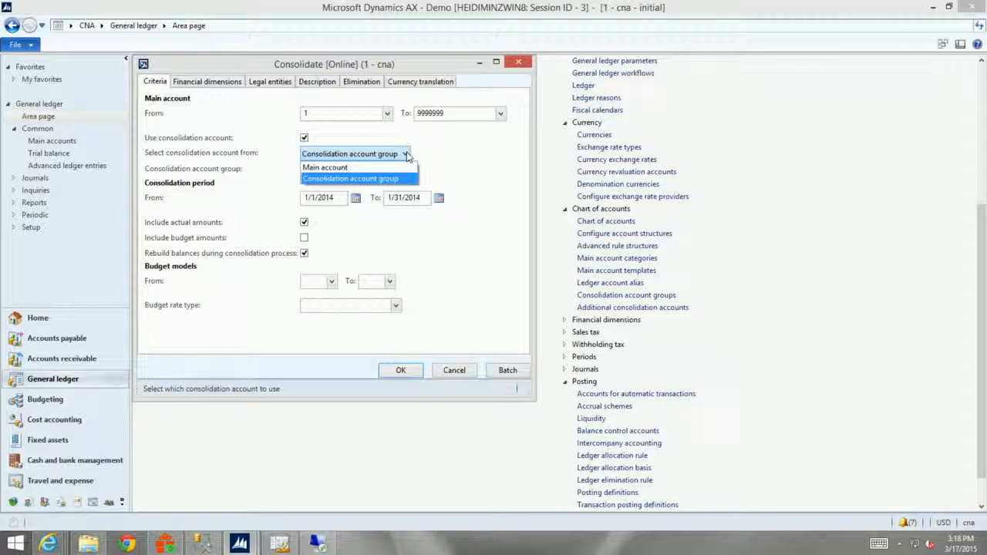
click(449, 152)
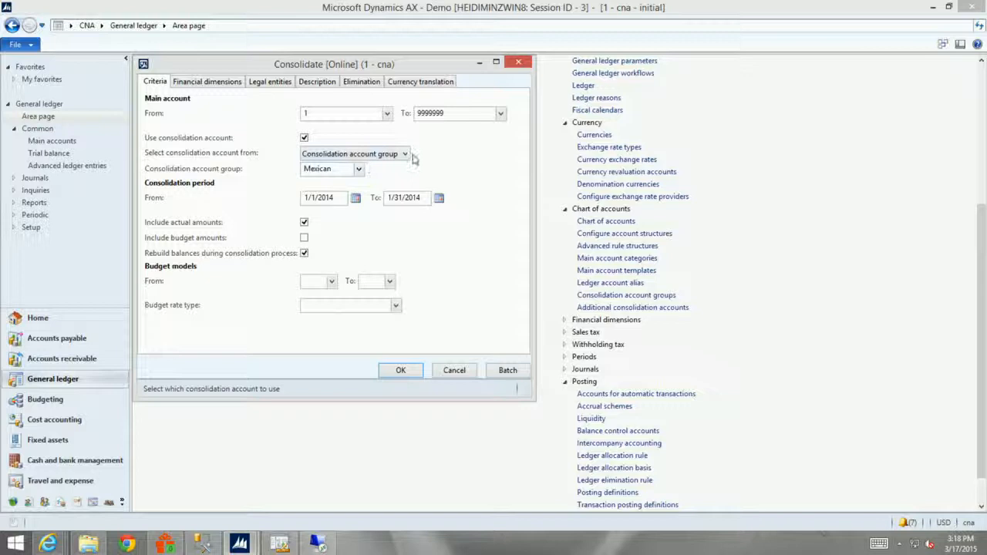
click(358, 169)
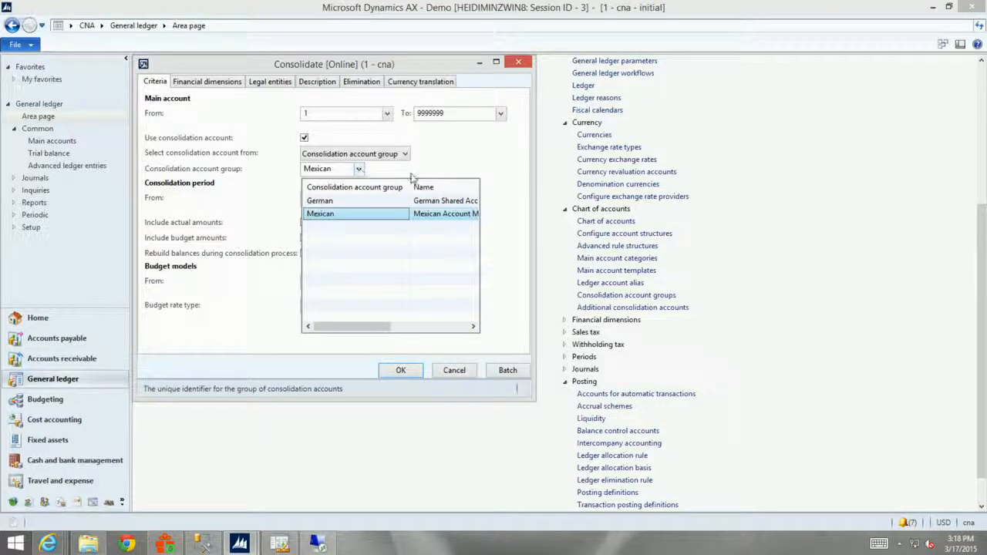
click(459, 170)
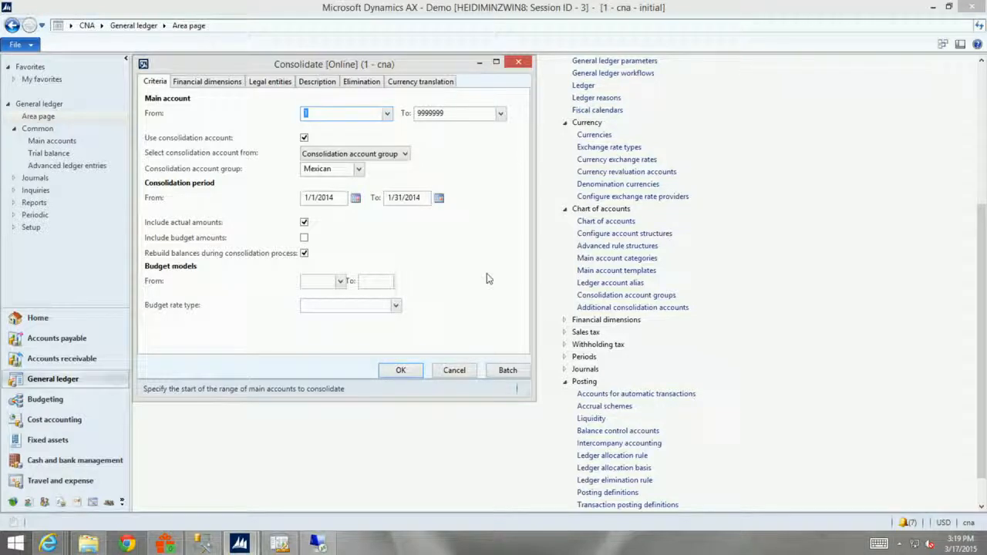
Review the financial dimensions, source legal entities and description set for the online consolidation.
click(202, 84)
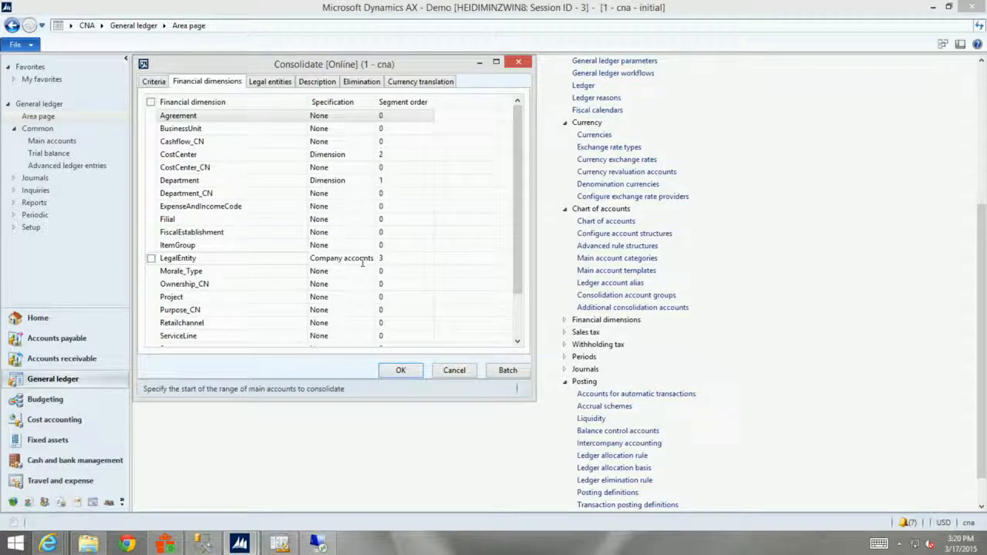
click(268, 85)
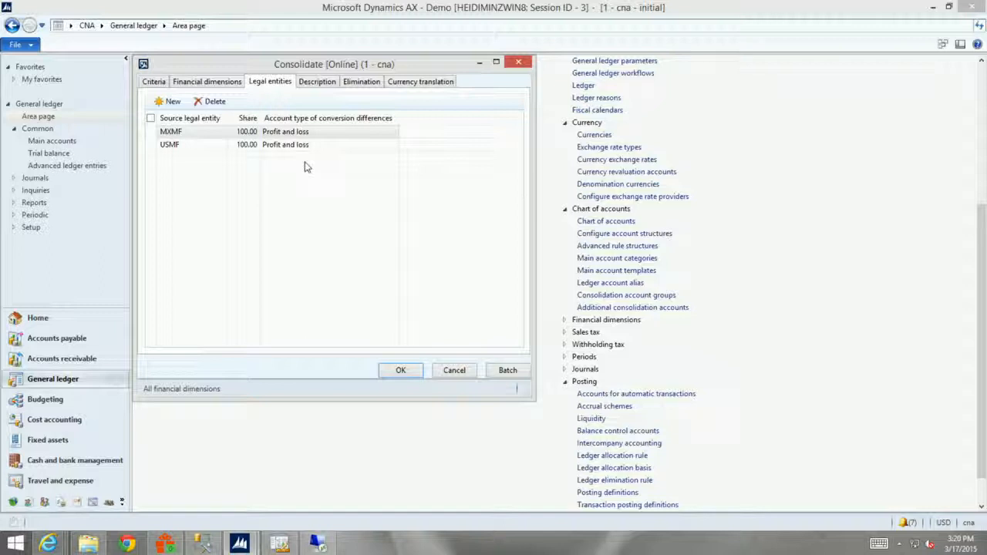
click(322, 85)
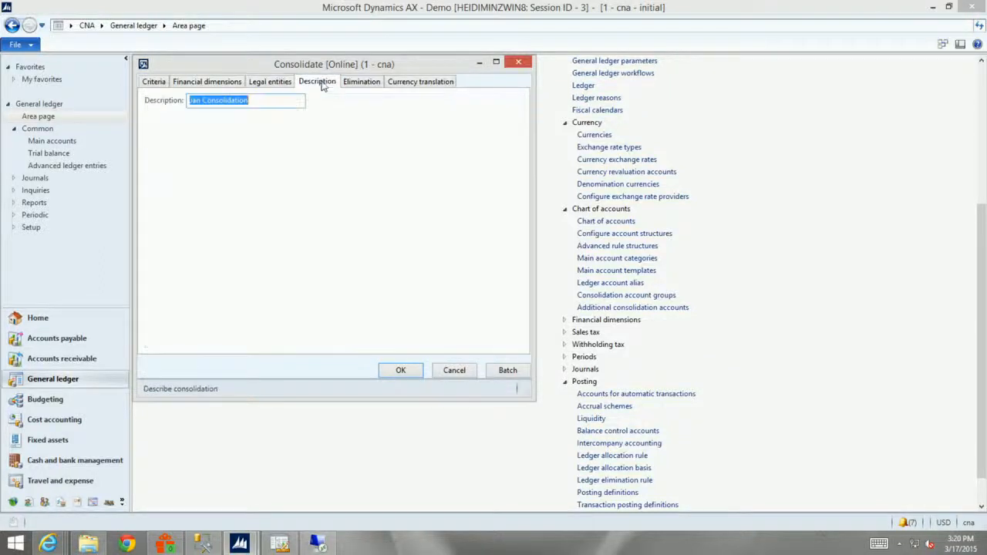
Keep the elimination proposal option at Proposal only and set the GL posting date to 1/31/2014.
click(367, 86)
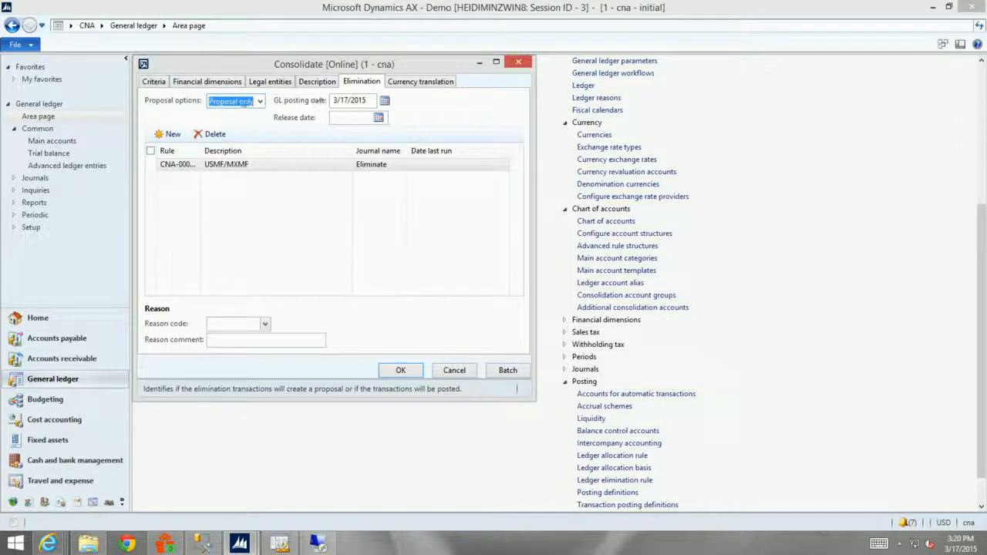
click(260, 101)
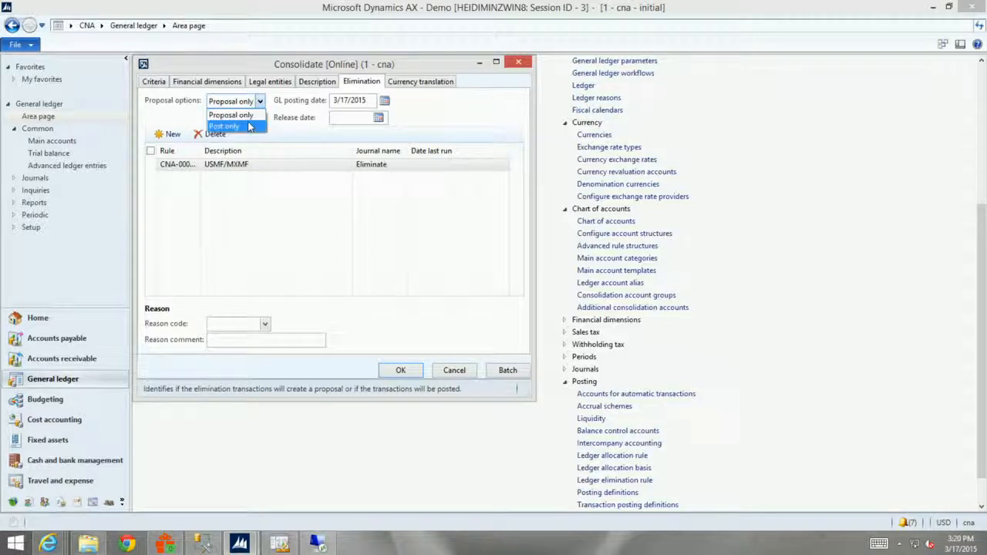
click(232, 115)
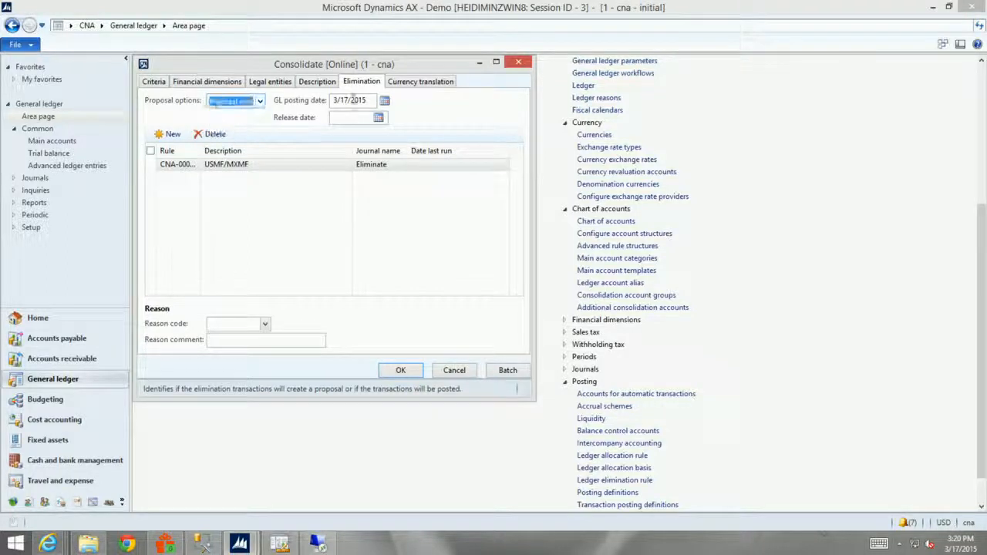
click(371, 99)
text(01.31.2015)
key(Tab)
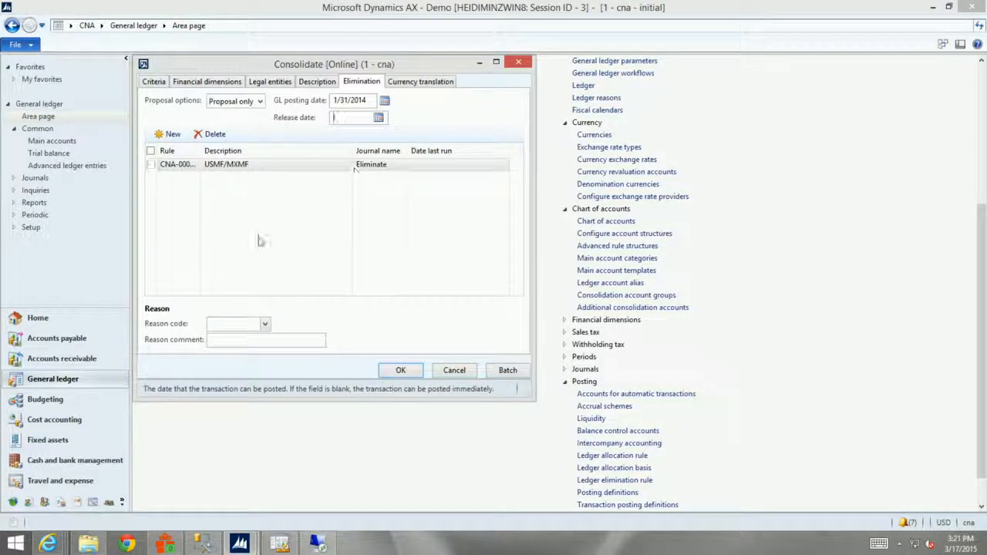
Review the exchange rate type and date of the MXMF currency translation lines starting at accounts 1302, 4010 and 12.
click(424, 82)
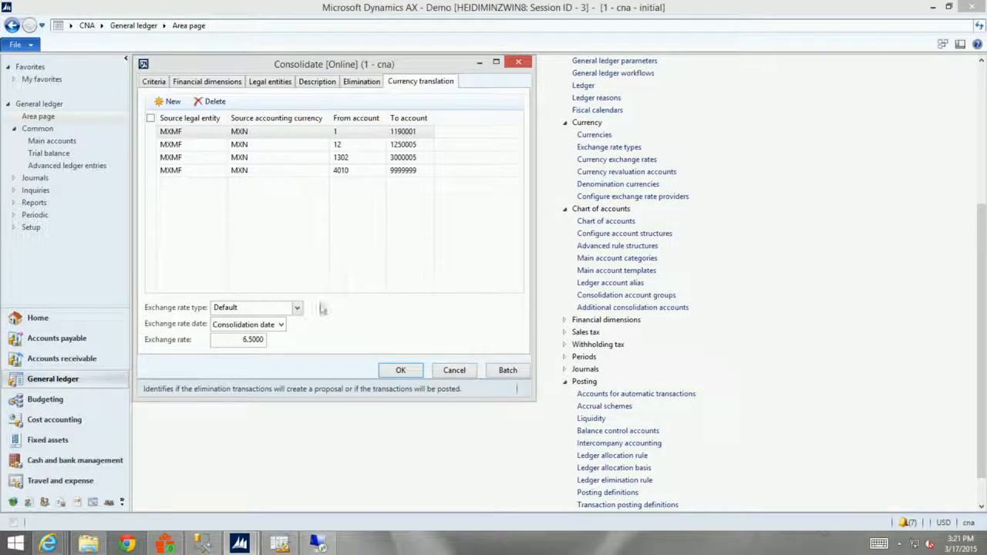
click(369, 157)
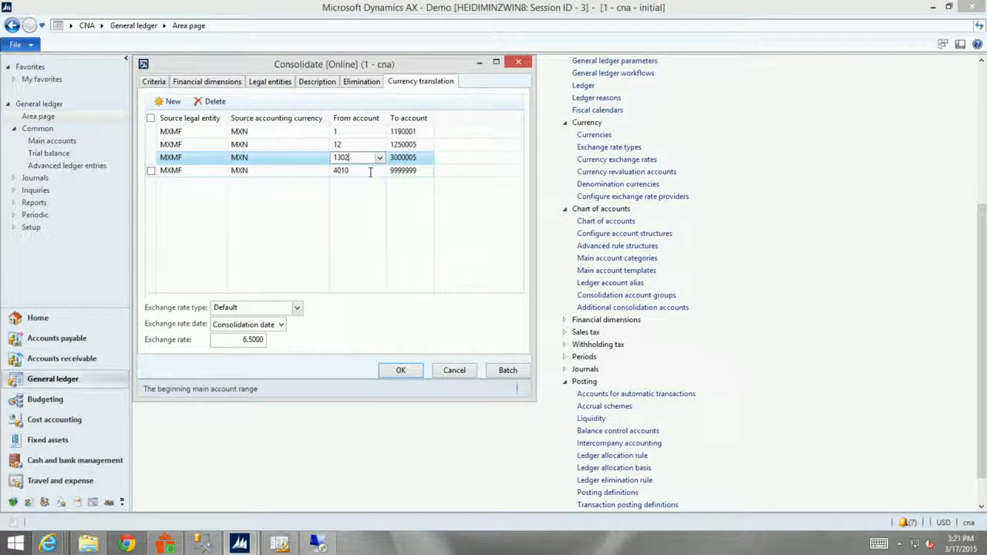
click(370, 170)
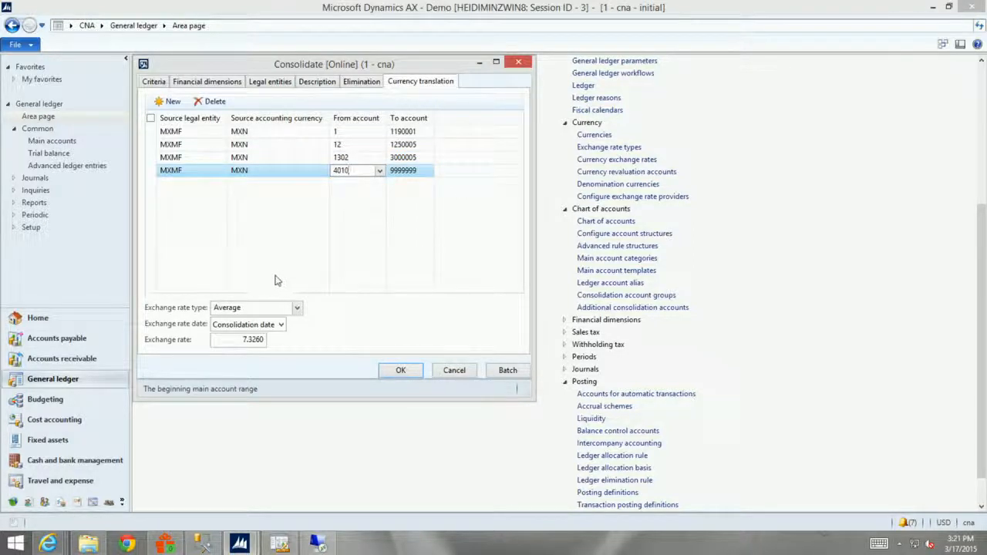
click(406, 144)
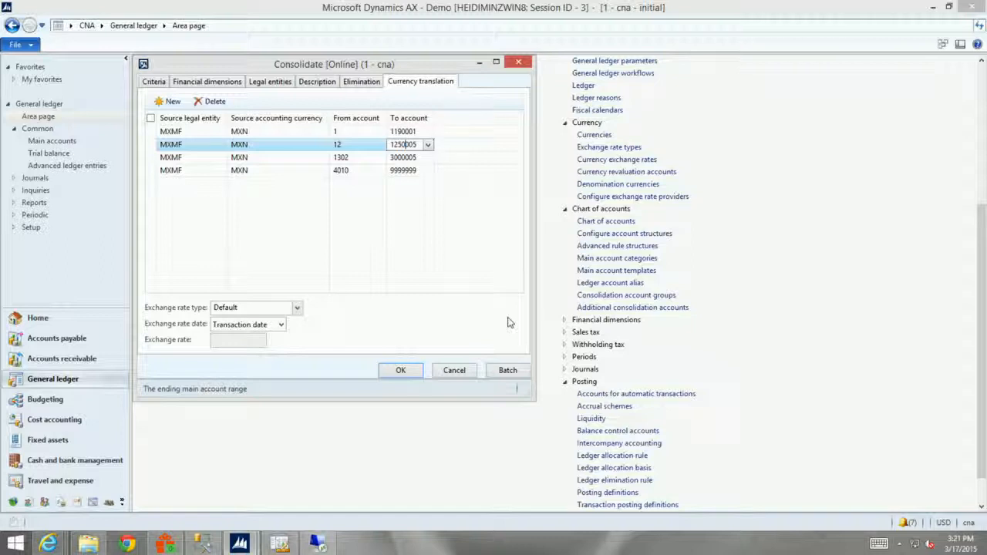
Run the online consolidation, look through the Infolog messages and close them.
click(401, 371)
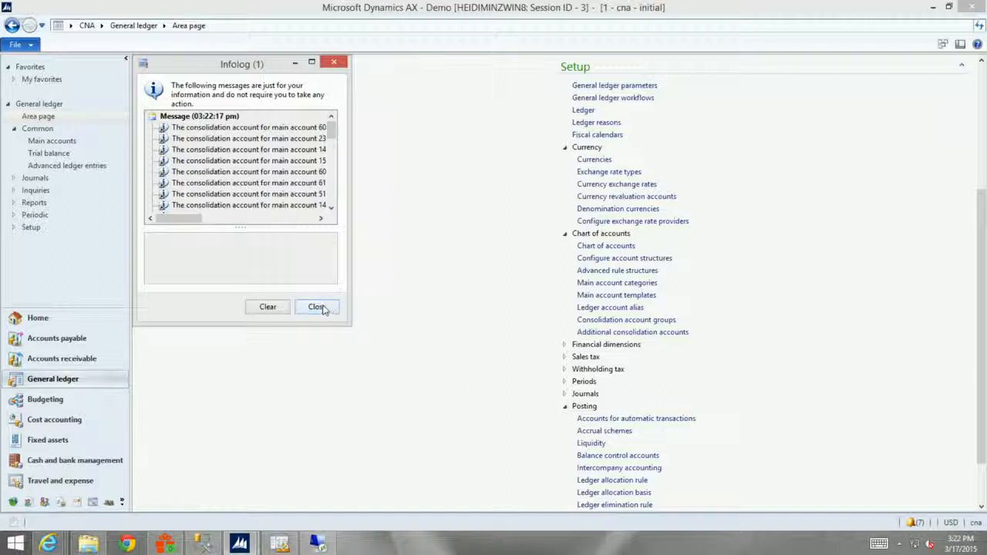
scroll(297, 223, down, 3)
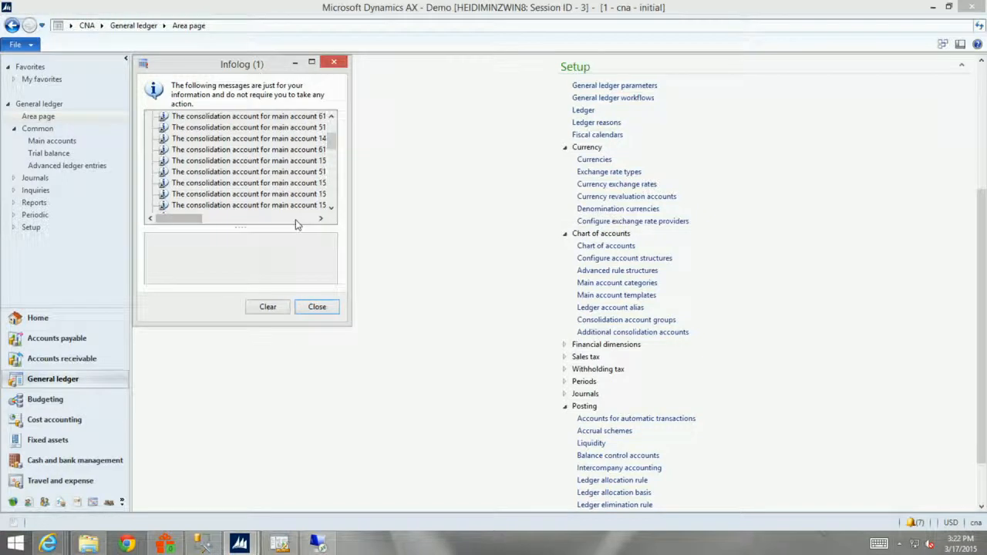
click(317, 306)
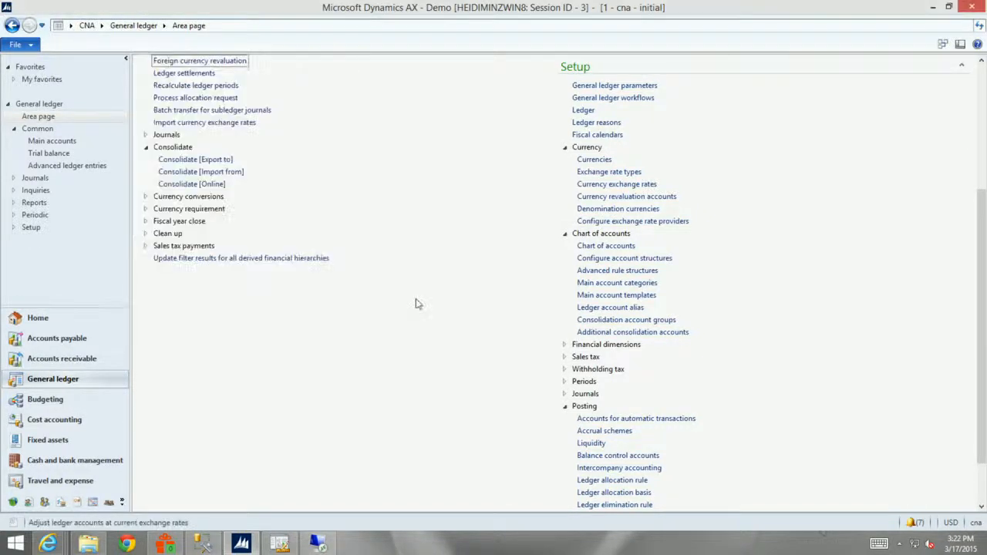
Open the consolidations inquiry, review the actual transactions of the 3/17/2015 USMF consolidation, and close them.
click(981, 110)
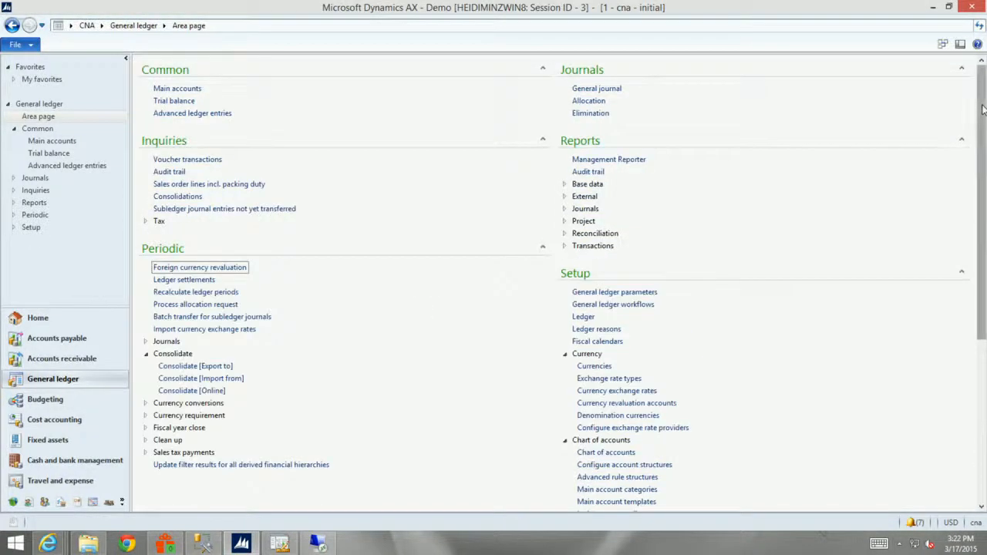
click(176, 199)
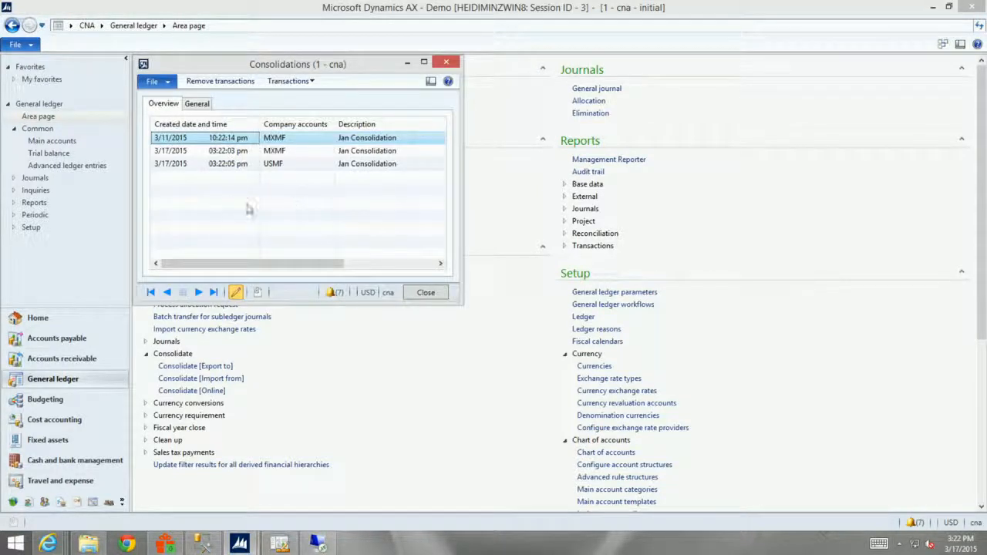
click(197, 165)
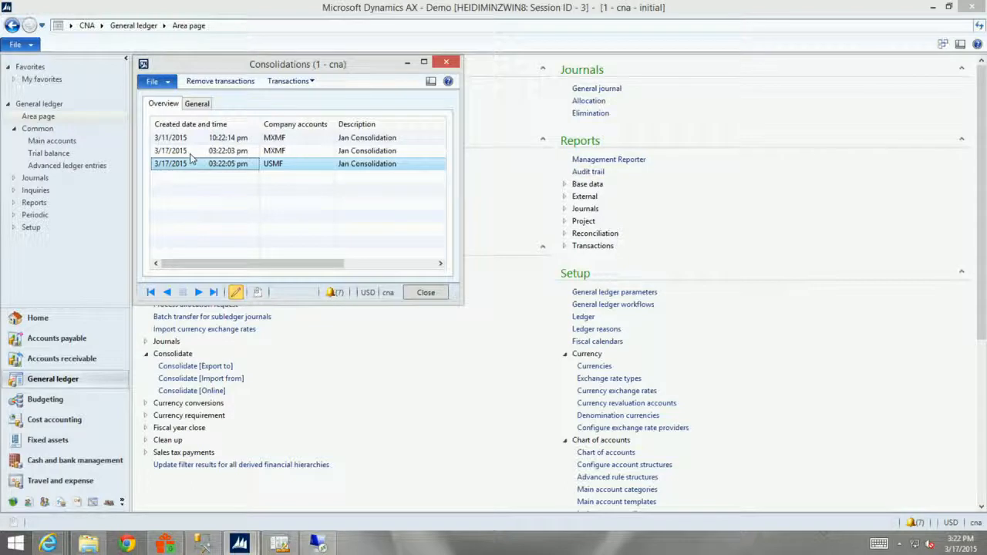
click(307, 80)
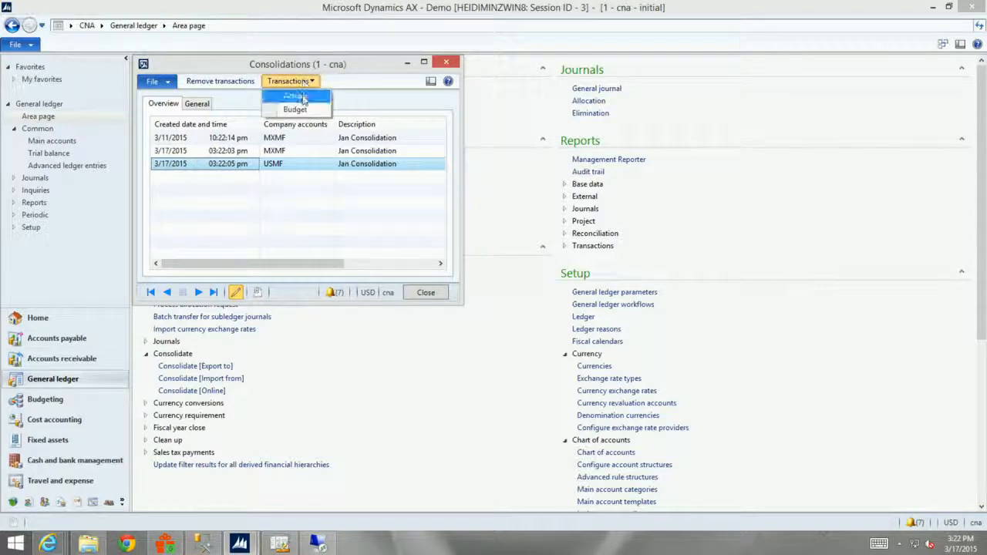
click(302, 98)
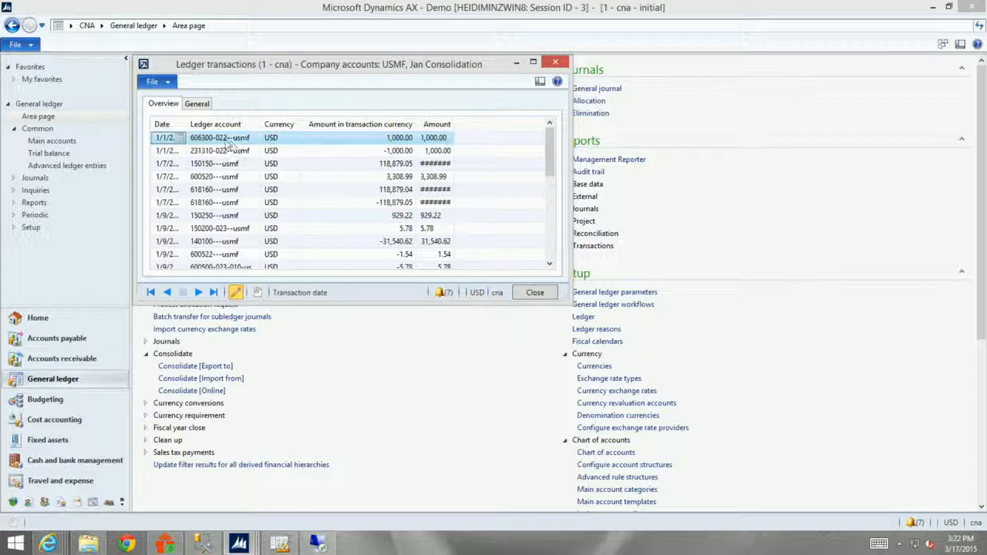
click(555, 62)
Review the actual transactions of the 3/17/2015 MXMF consolidation, and close them along with the consolidations inquiry.
click(274, 151)
click(290, 81)
click(289, 95)
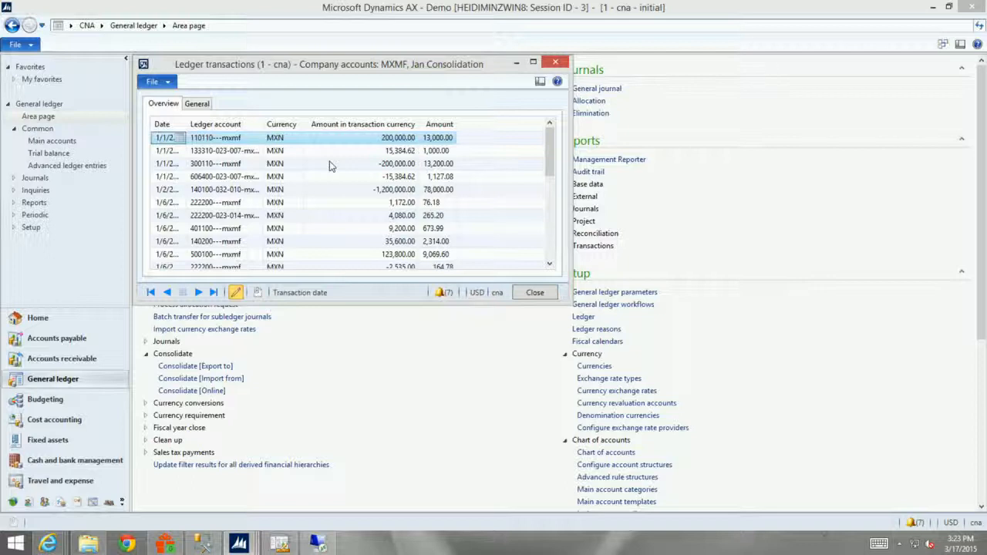
click(534, 292)
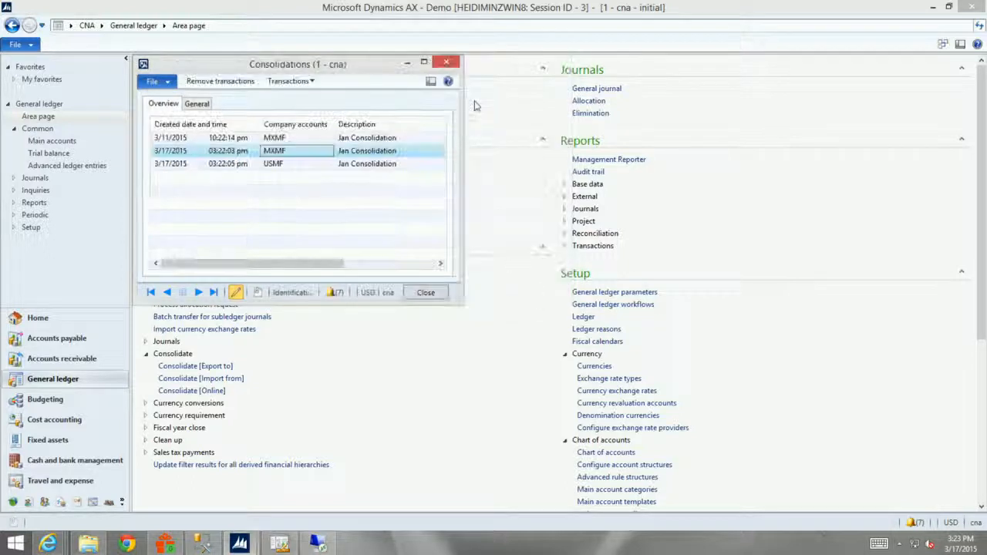
click(446, 61)
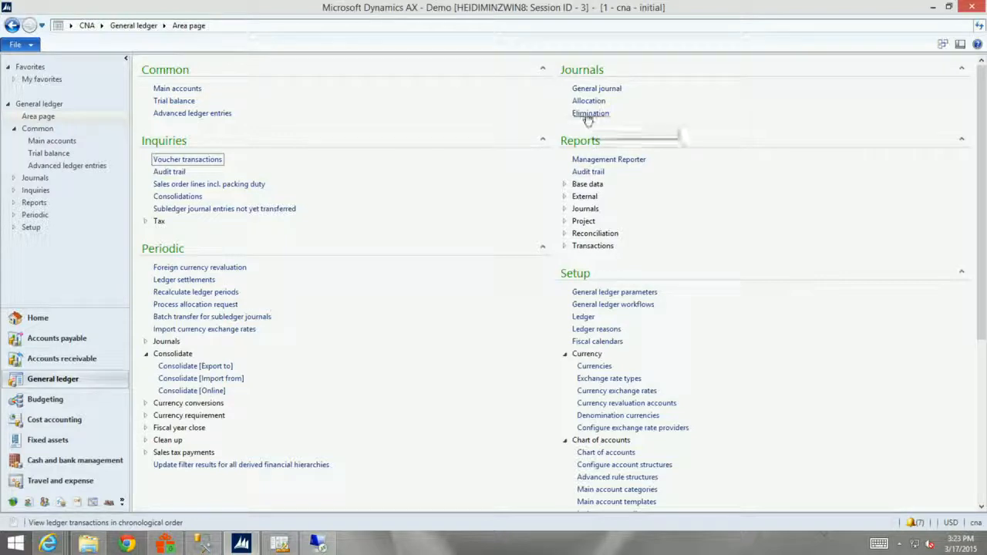
Open the elimination journals and display the voucher lines of the open Elimination journal.
click(596, 115)
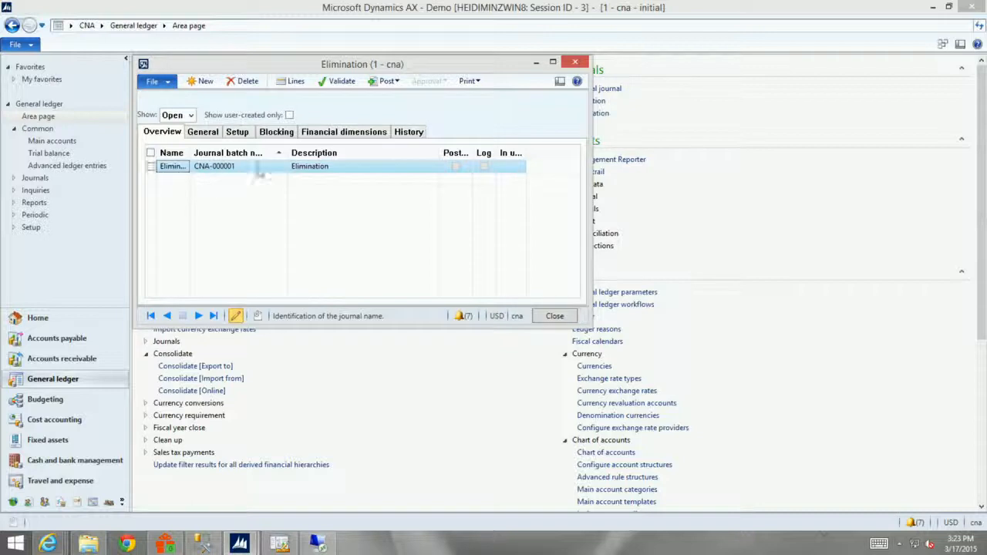
click(292, 81)
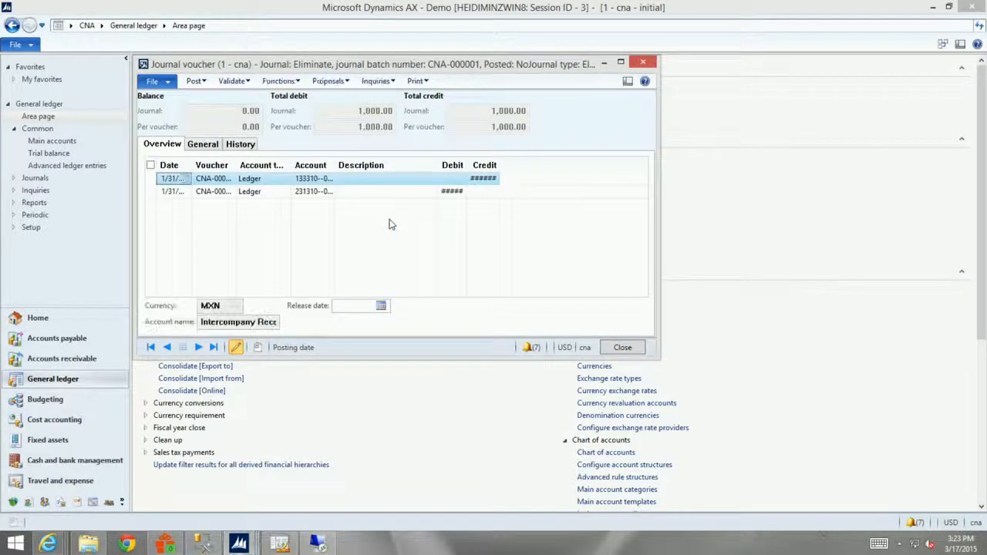
Widen the Credit and Debit columns of the elimination voucher and examine the amount and currency of both lines.
drag(500, 165, 529, 166)
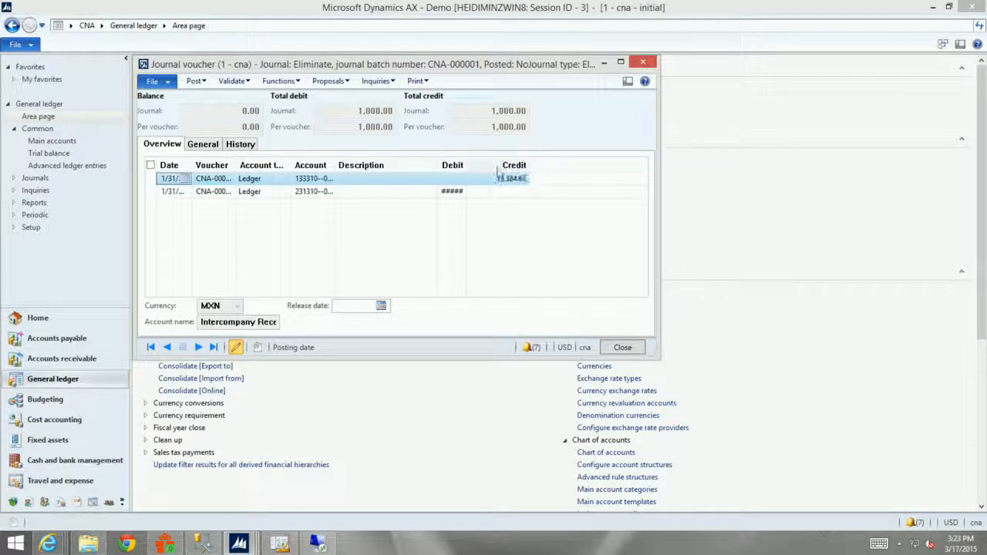
drag(466, 166, 489, 167)
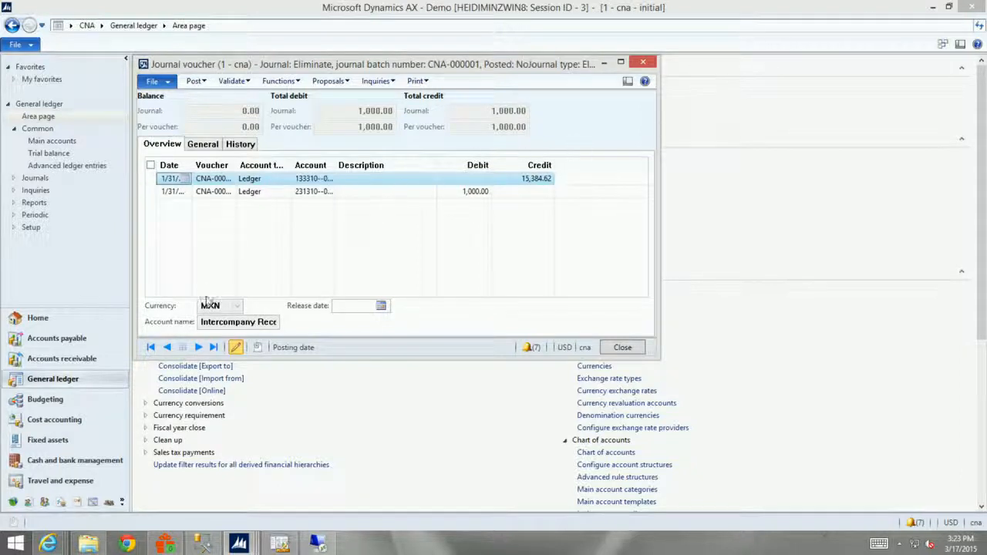
click(344, 193)
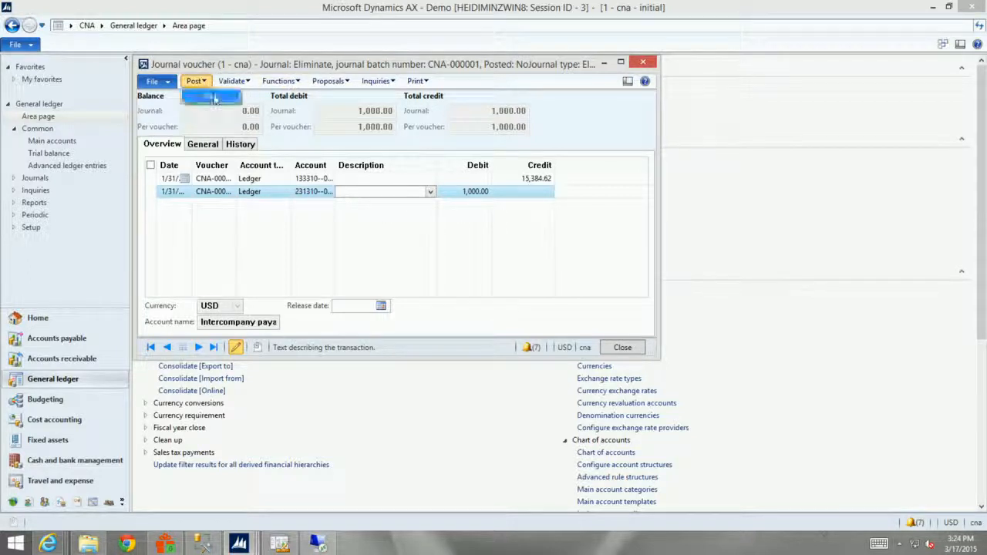
Post the elimination journal, and close the Infolog, the voucher lines and the elimination journals.
click(198, 83)
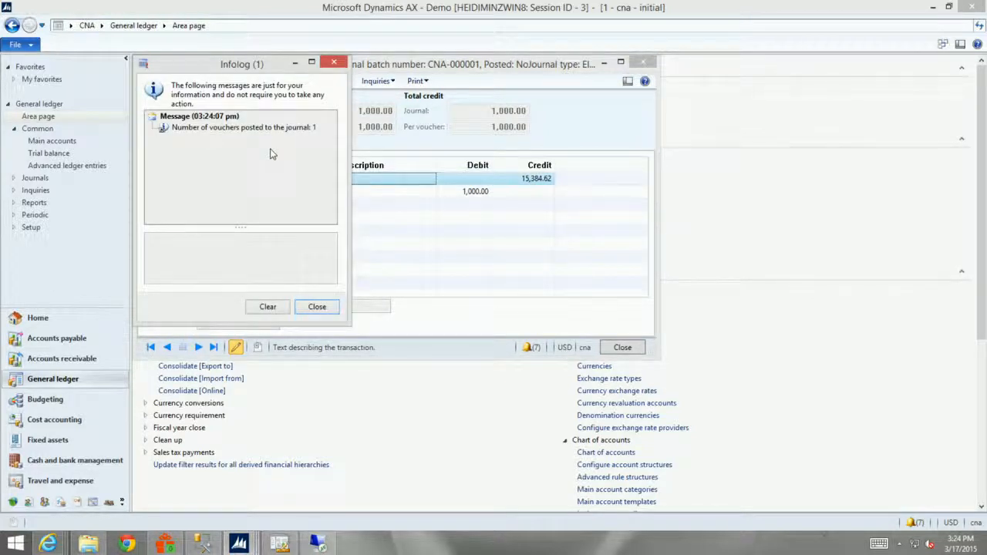
click(317, 306)
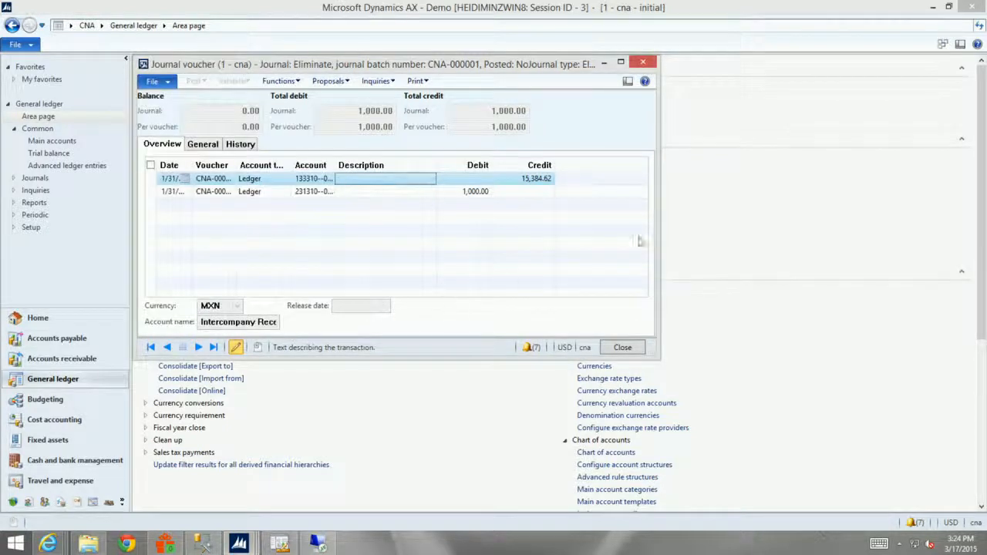
click(650, 63)
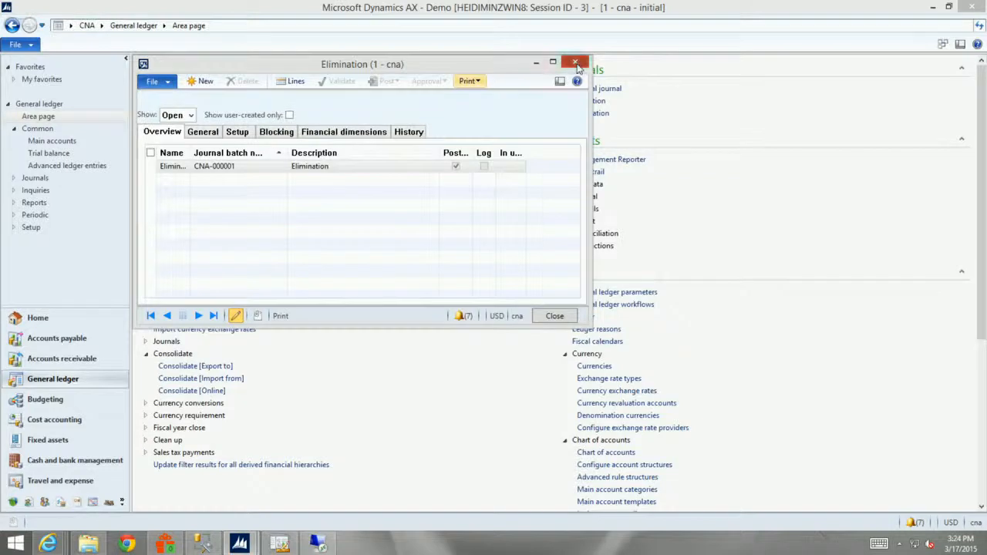
click(575, 63)
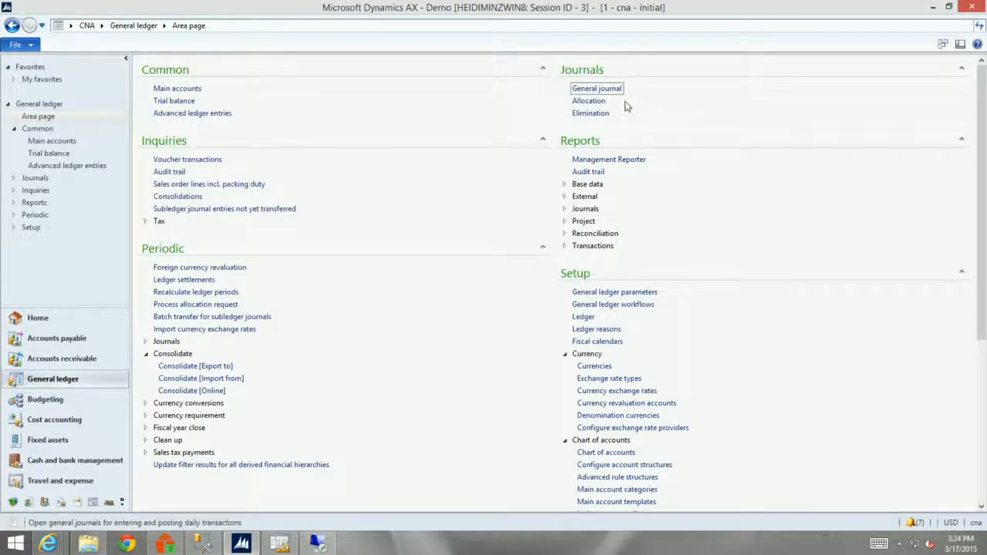
Create a new elimination journal with the Elimination journal name and open its voucher lines.
click(590, 114)
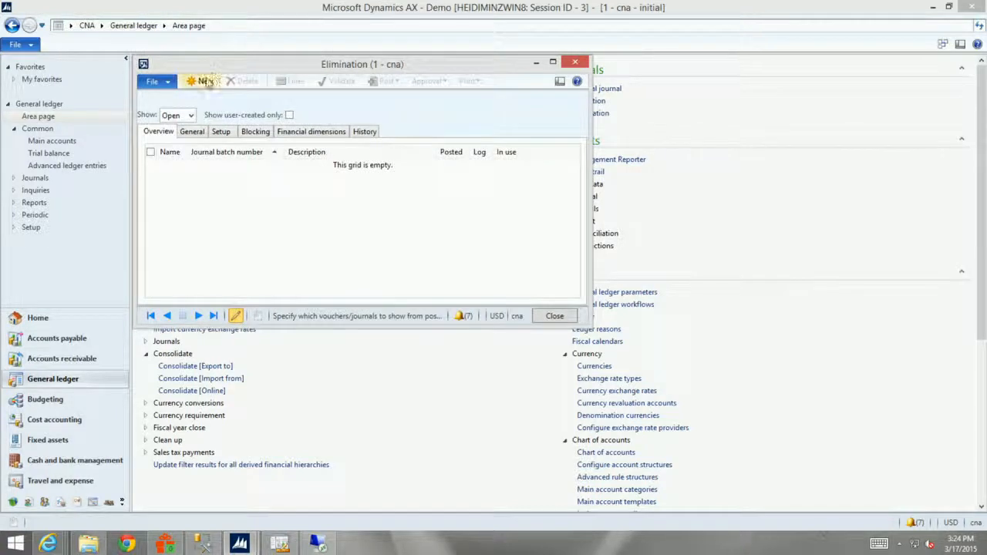
click(205, 81)
click(178, 166)
click(180, 198)
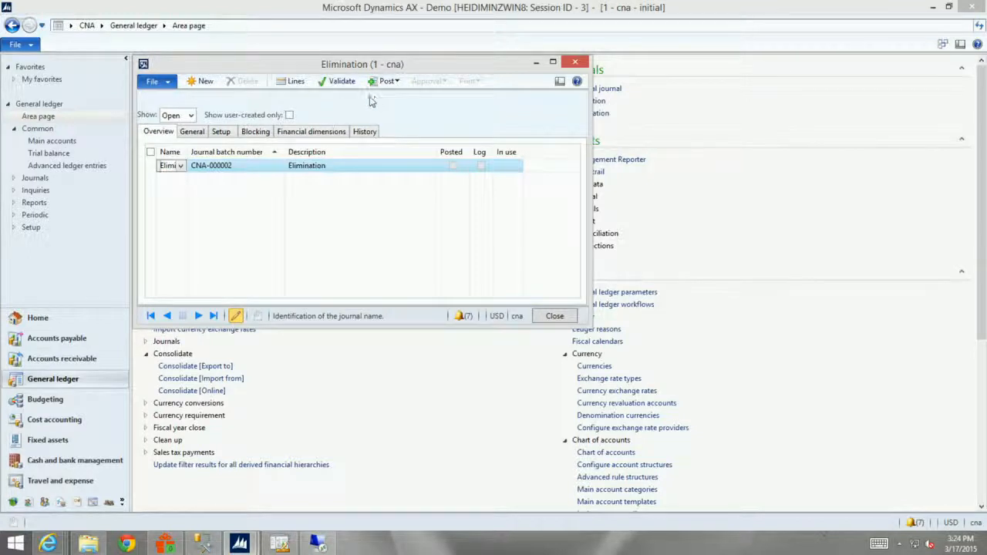
click(295, 81)
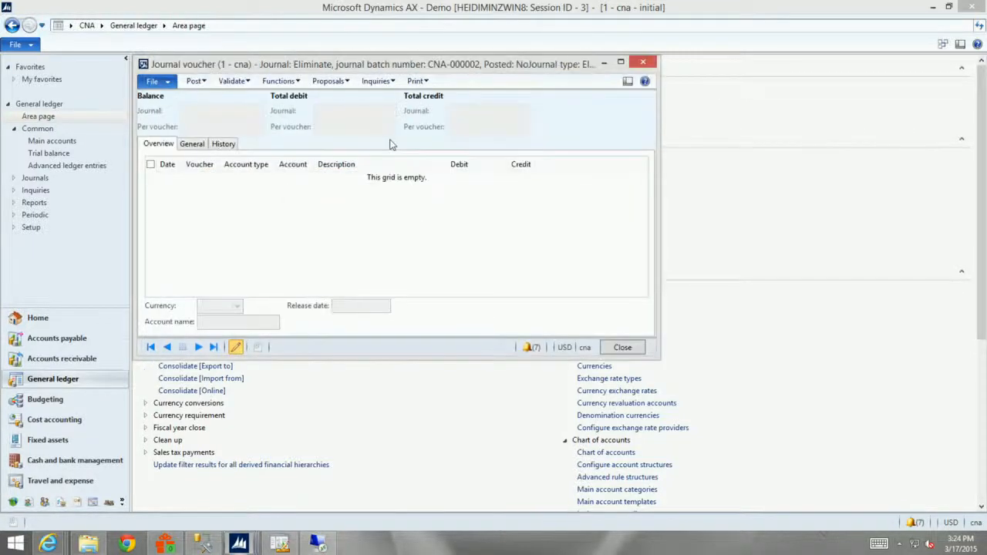
Try to generate an elimination proposal for source company cna with rule CNA-000001, and close the Infolog and journal windows.
click(335, 83)
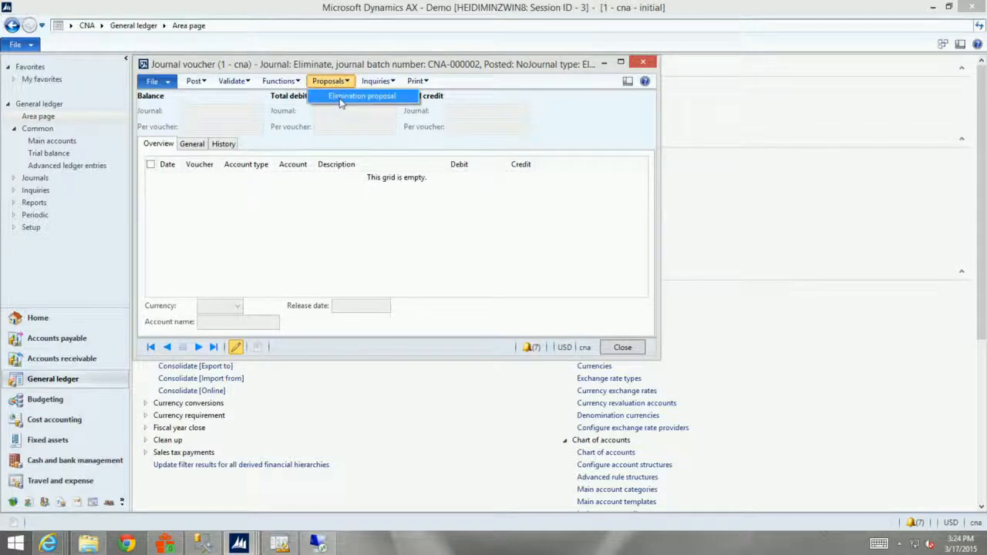
click(345, 96)
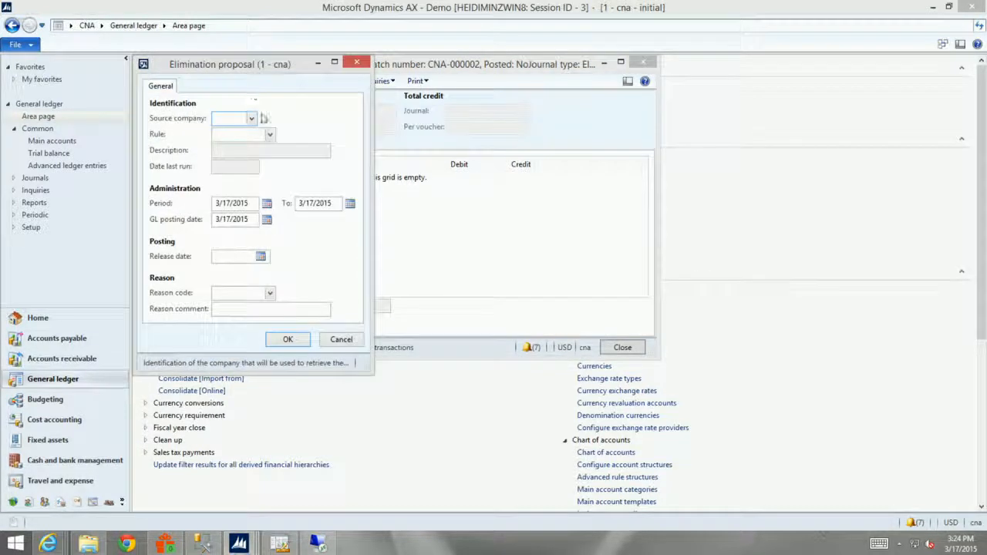
click(252, 120)
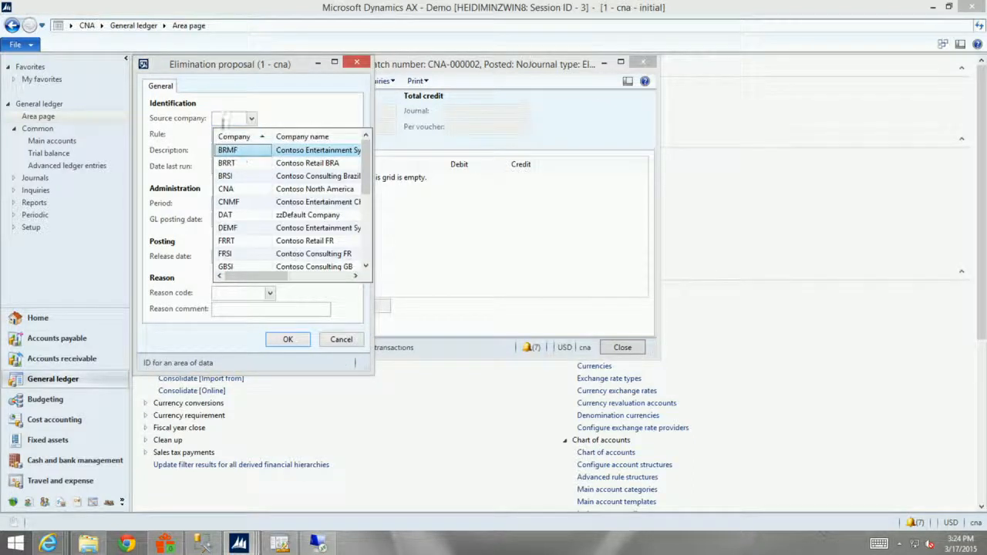
click(224, 120)
text(cna)
key(Tab)
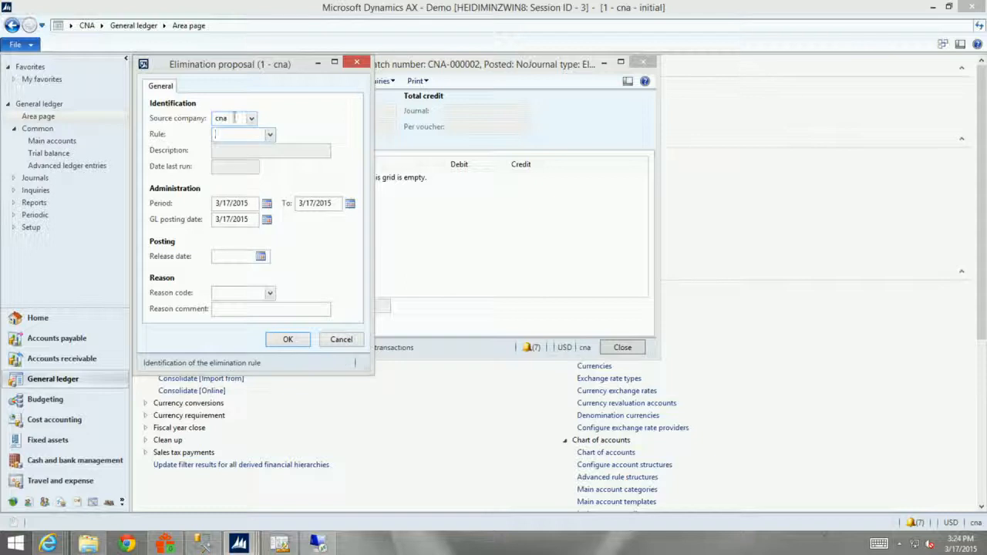
click(270, 135)
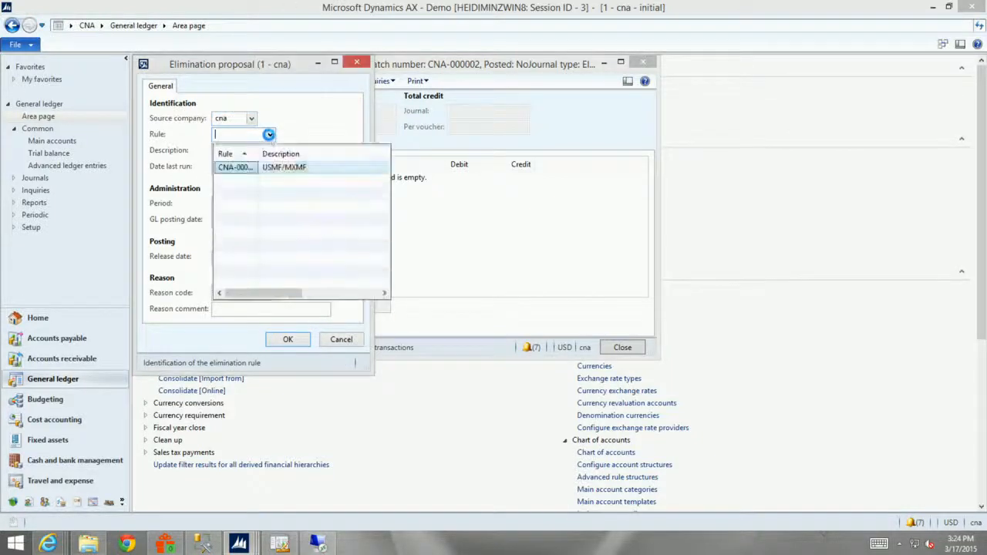
click(236, 170)
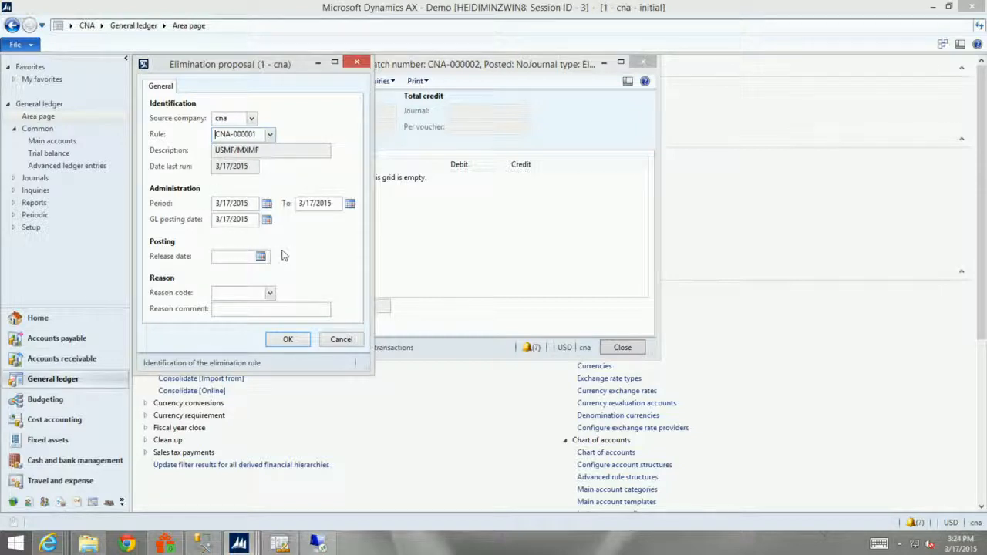
click(288, 340)
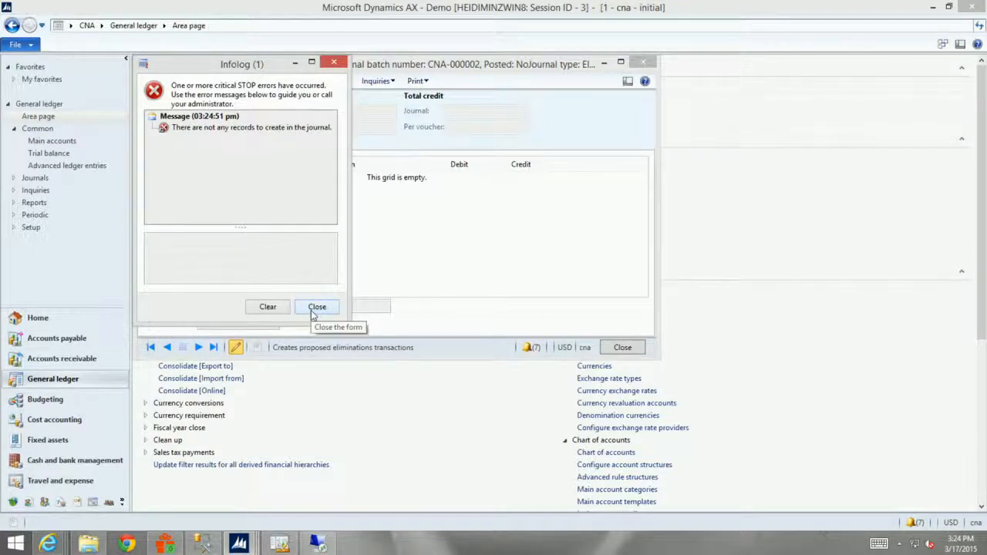
click(317, 308)
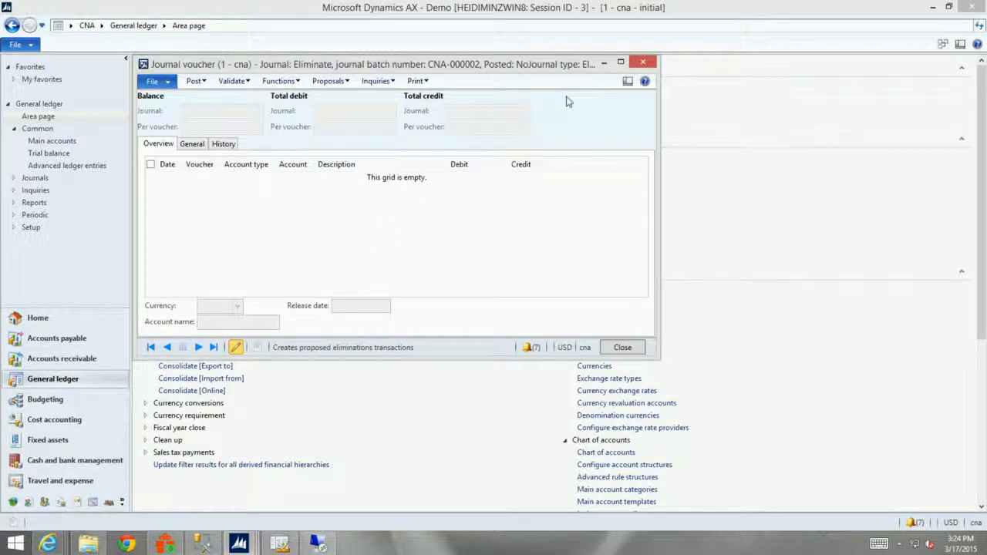
click(644, 63)
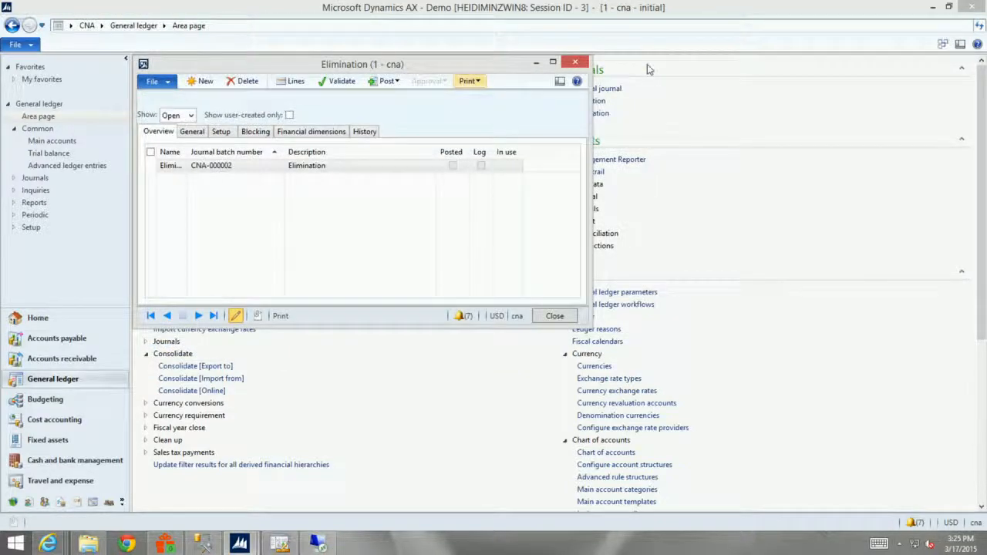
click(575, 61)
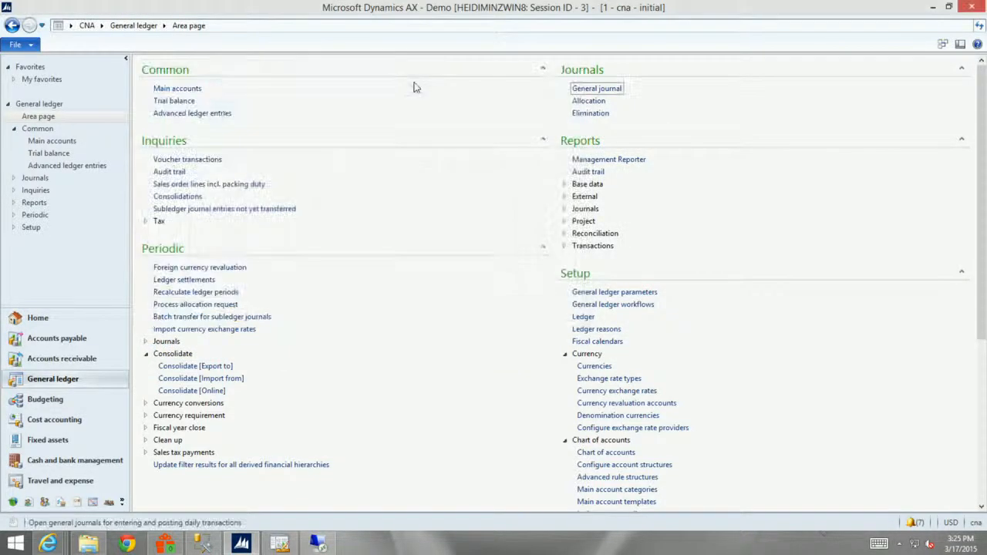
Open the trial balance and select account 133310, Intercompany Receivable USMF/MXMF, to check its elimination.
click(172, 105)
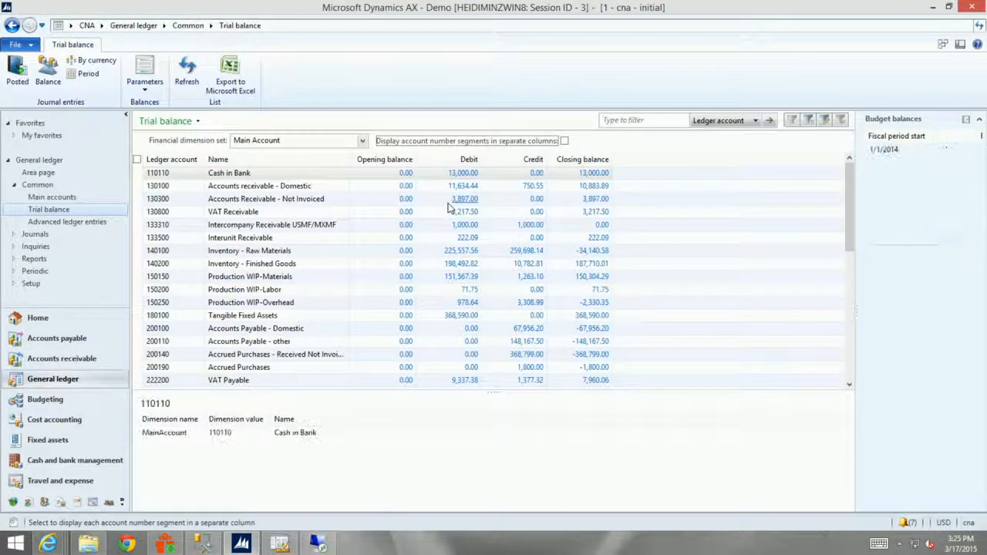
click(137, 225)
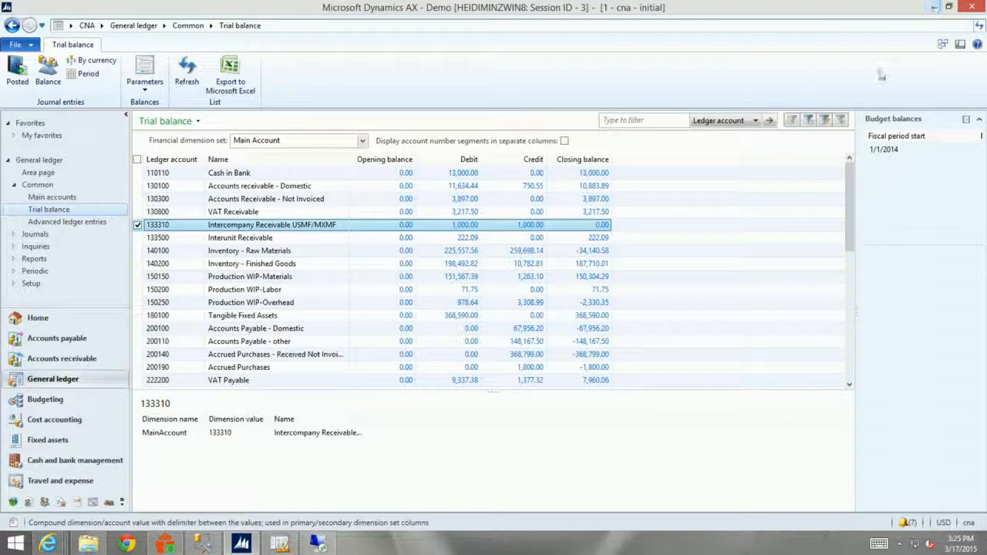
click(931, 8)
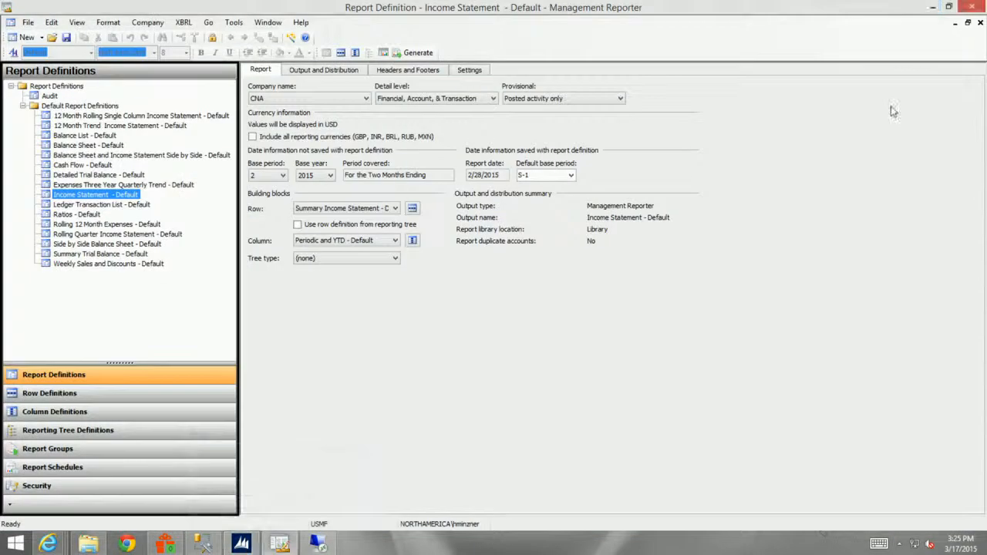
click(242, 543)
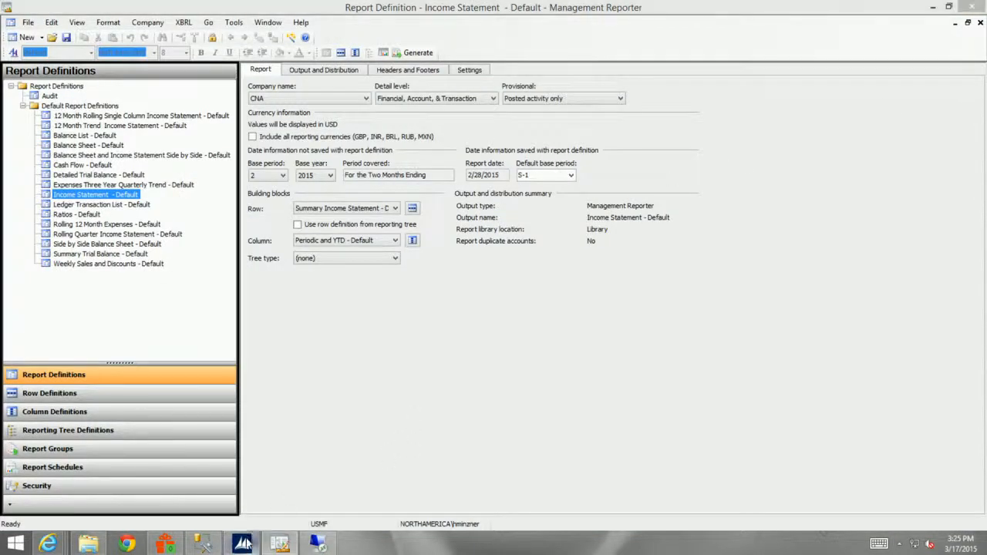
click(52, 322)
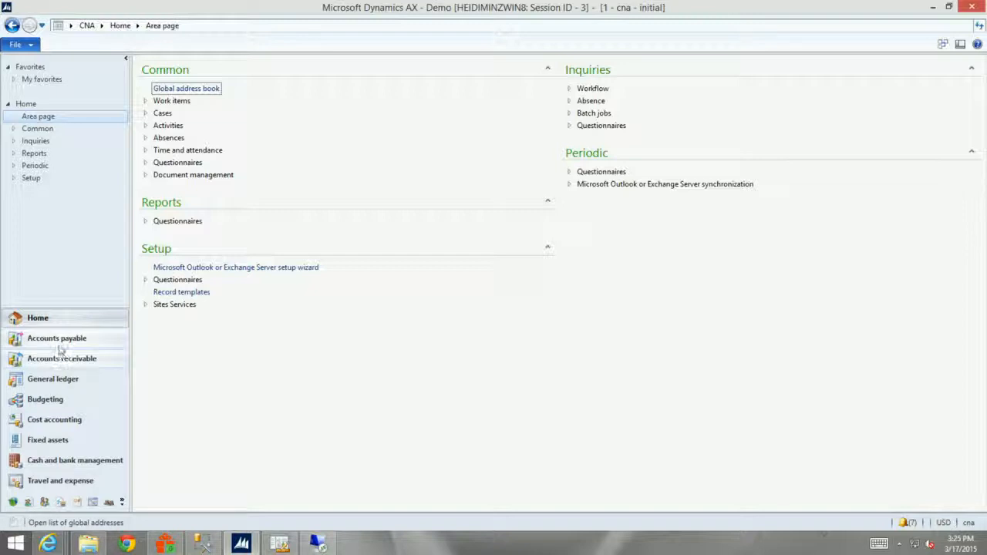
Try to run the foreign currency revaluation in General ledger for main account 110110 from 1/1/2014 to 2/28/2014, and cancel it.
click(57, 381)
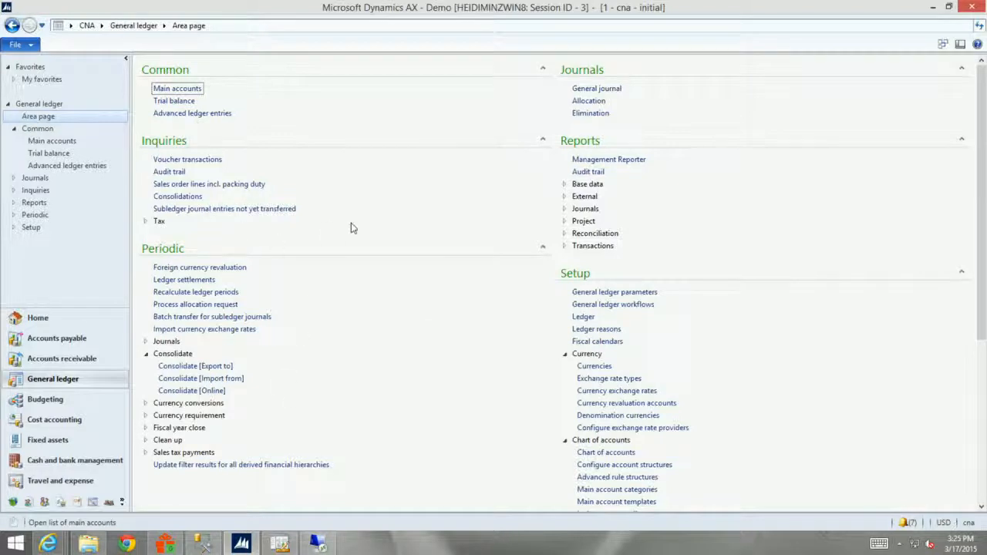
click(195, 268)
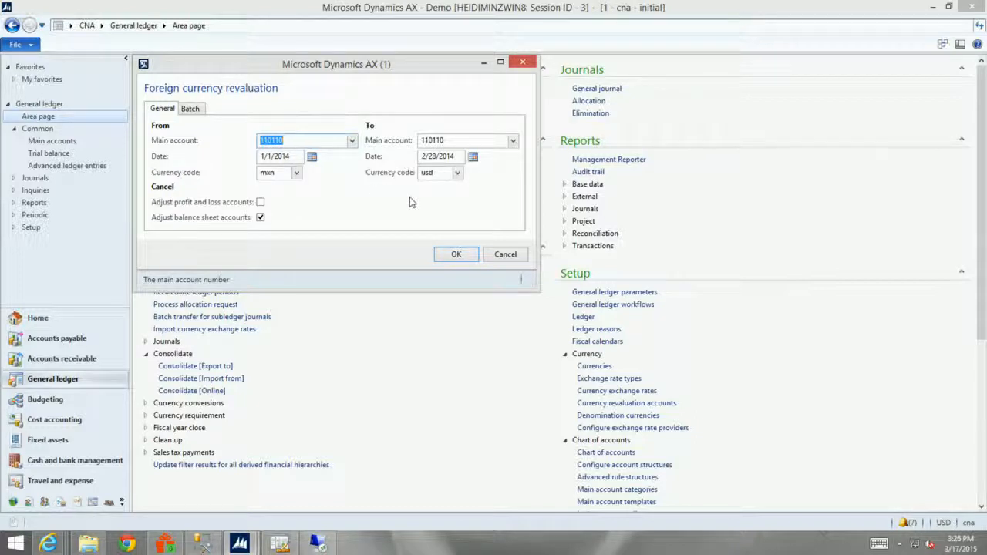
click(456, 257)
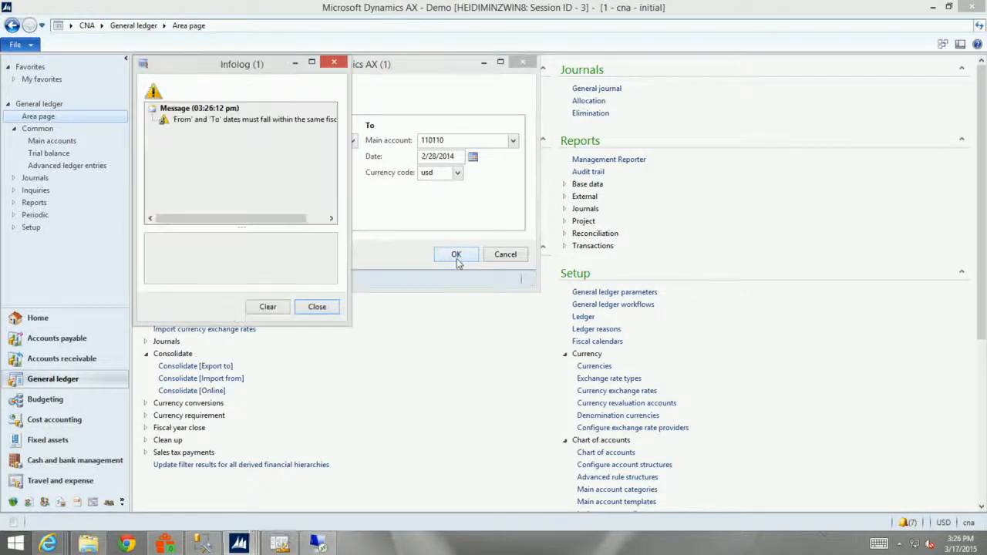
click(317, 307)
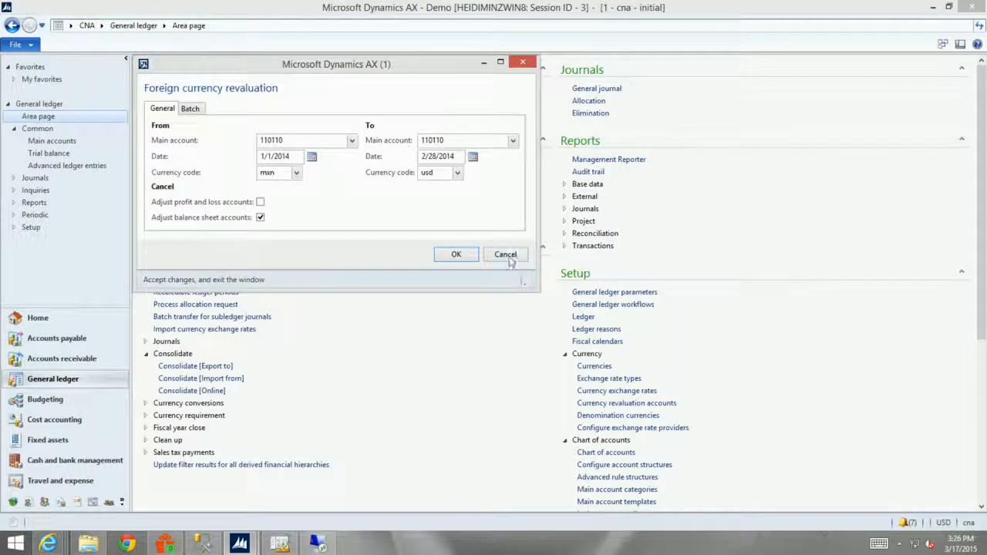
click(509, 259)
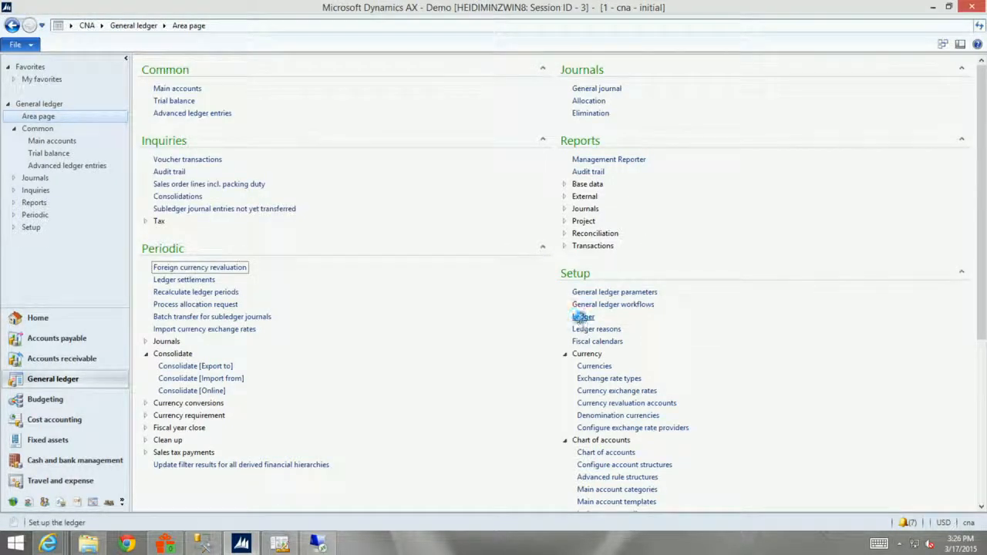
Set the CNA ledger's fiscal calendar to Fiscal, and close the ledger setup and the Infolog.
click(583, 317)
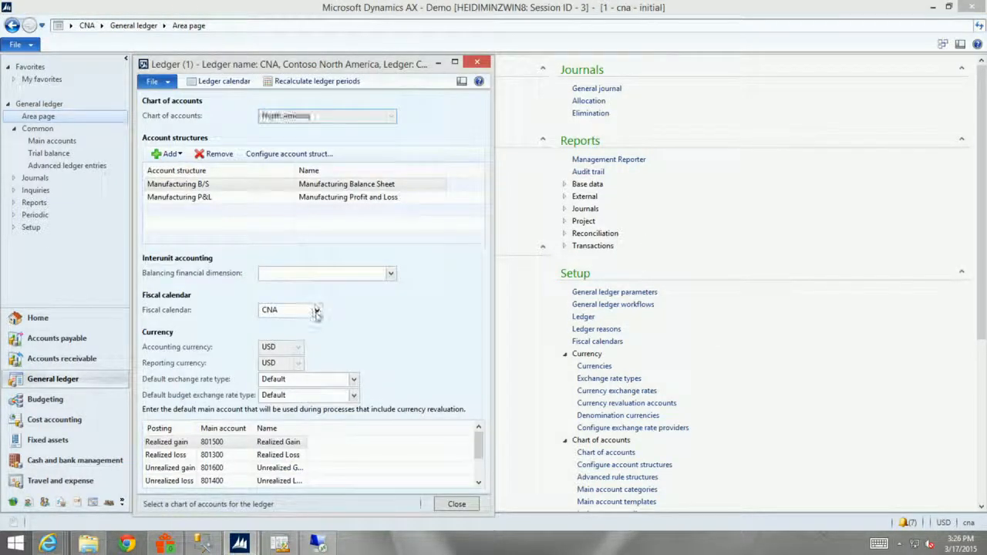
click(316, 311)
click(279, 381)
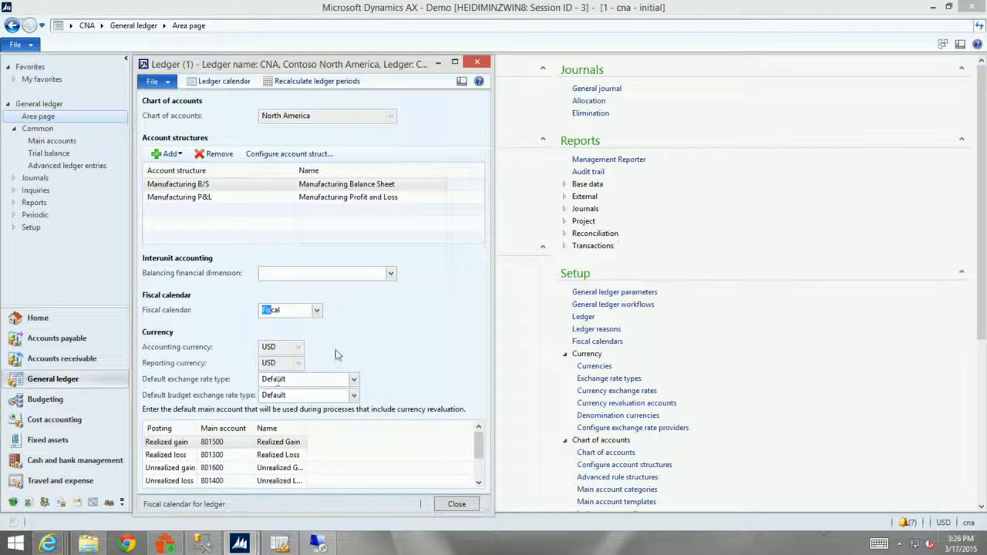
key(Tab)
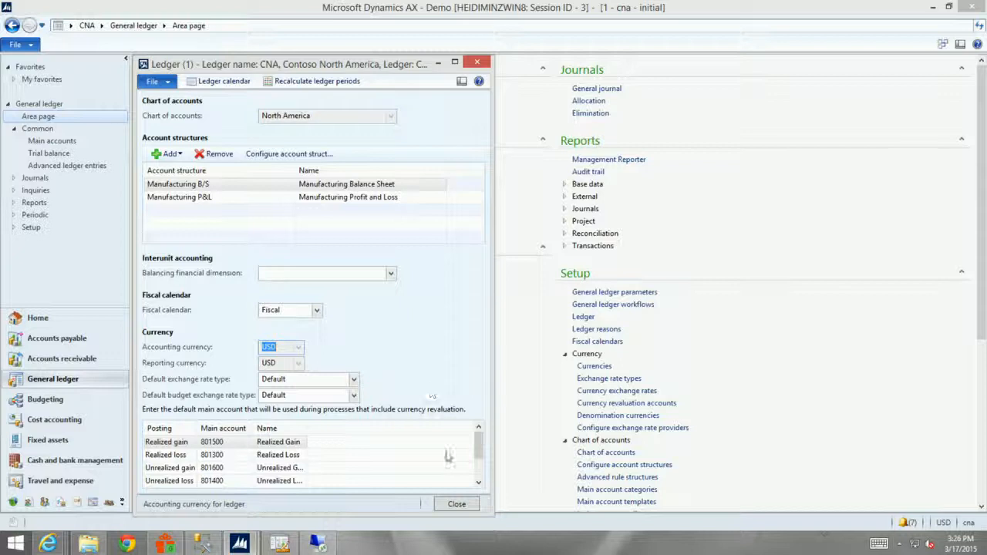
click(456, 505)
click(451, 507)
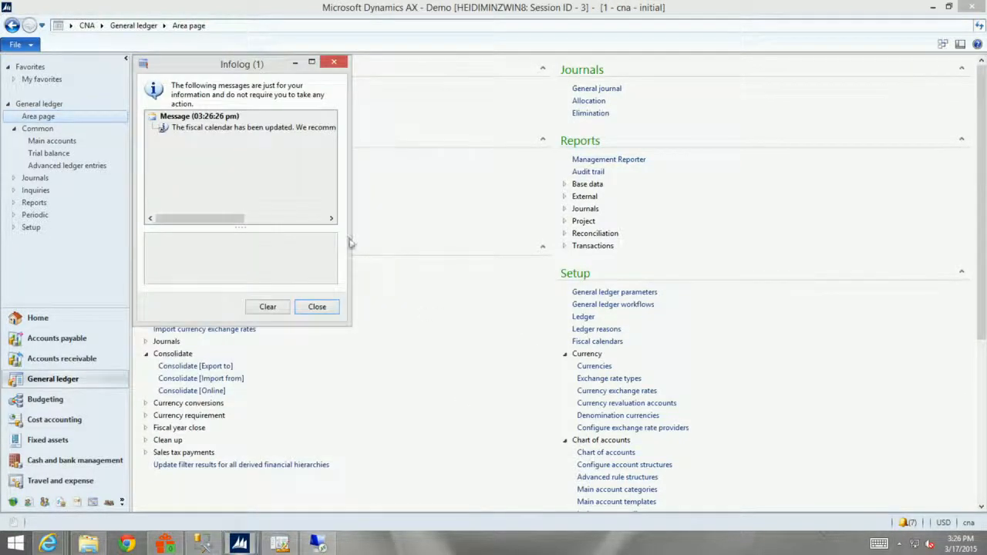
click(316, 307)
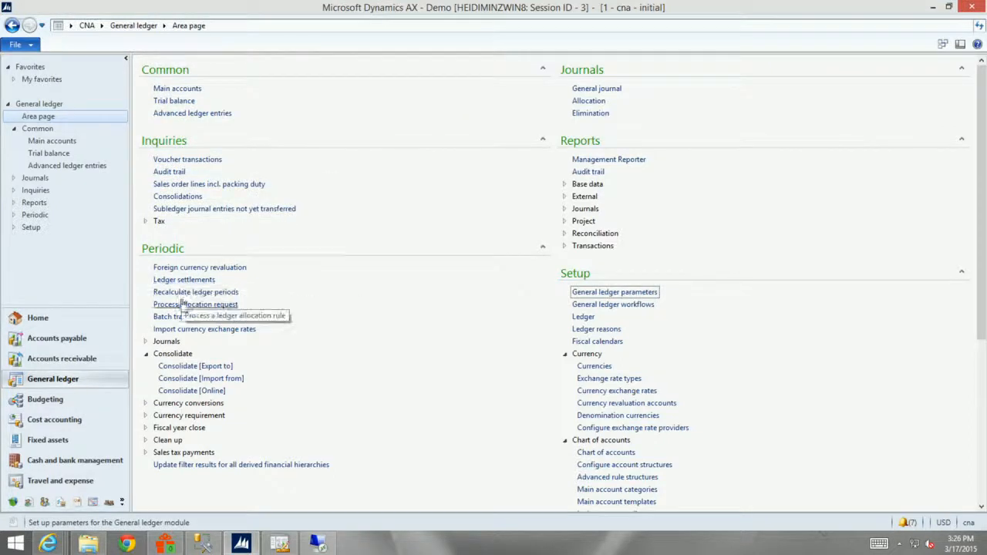
Try to run the foreign currency revaluation, and check the debit transactions of account 110110, Cash in Bank, in the trial balance.
click(187, 267)
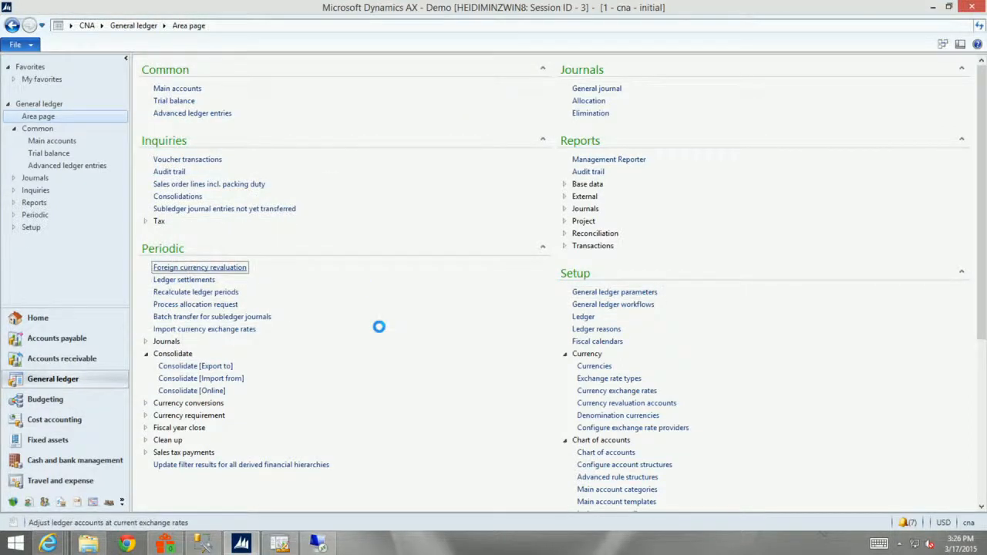
click(452, 253)
click(174, 101)
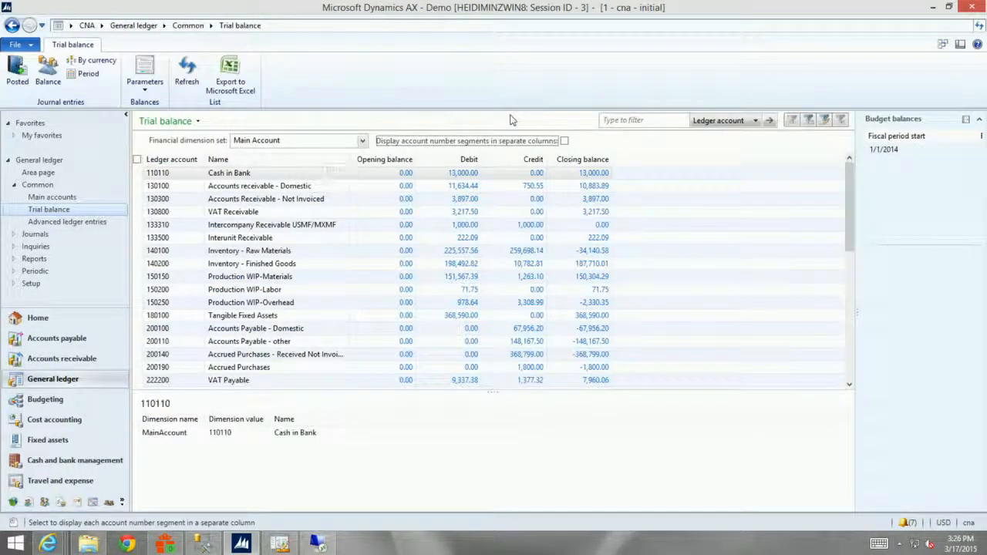
click(465, 175)
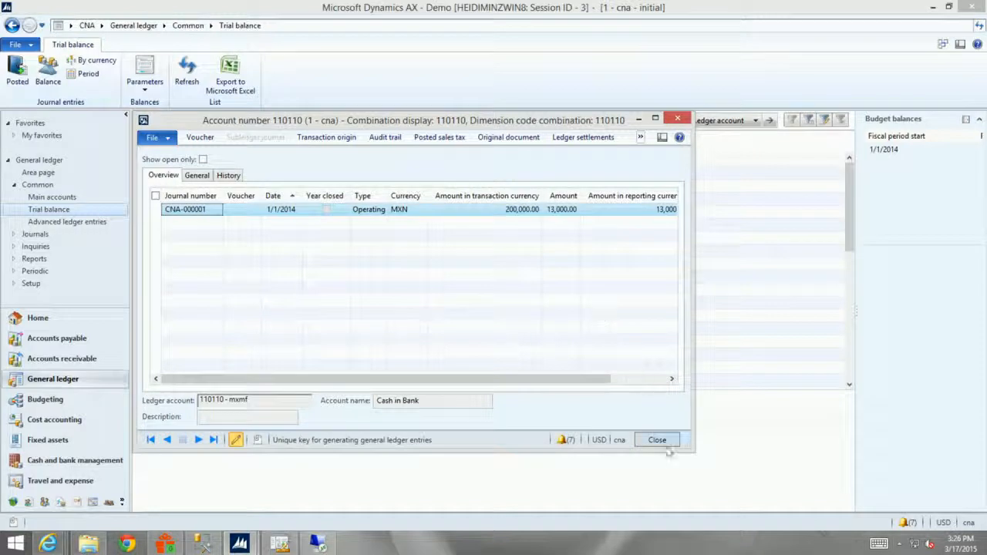
click(657, 441)
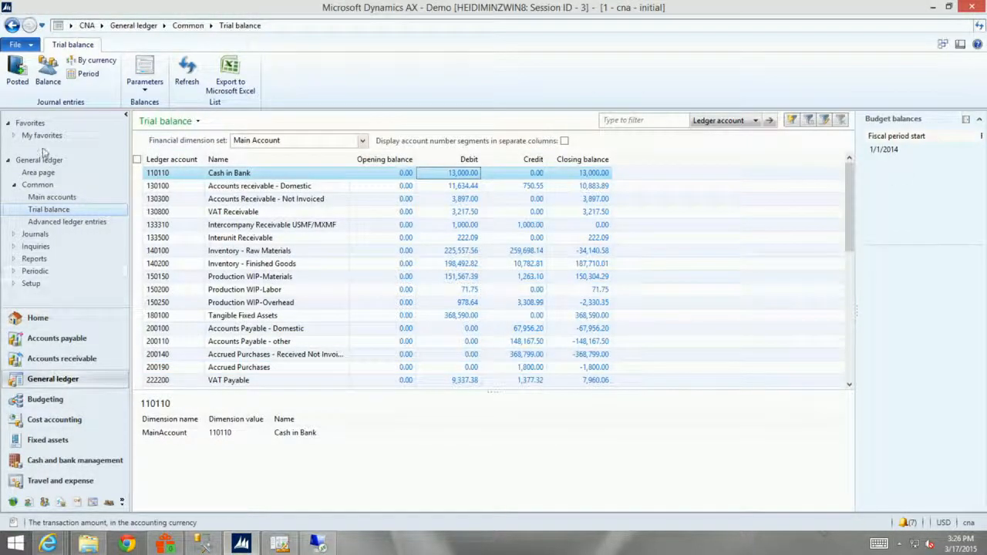
Recalculate the ledger periods from the CNA ledger setup without batch processing, and close the ledger setup.
click(41, 173)
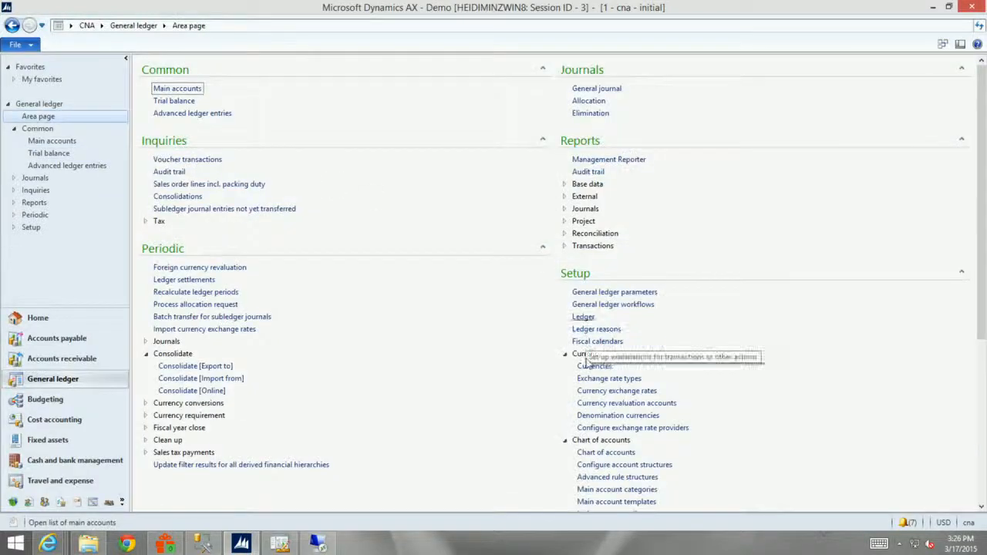
click(583, 317)
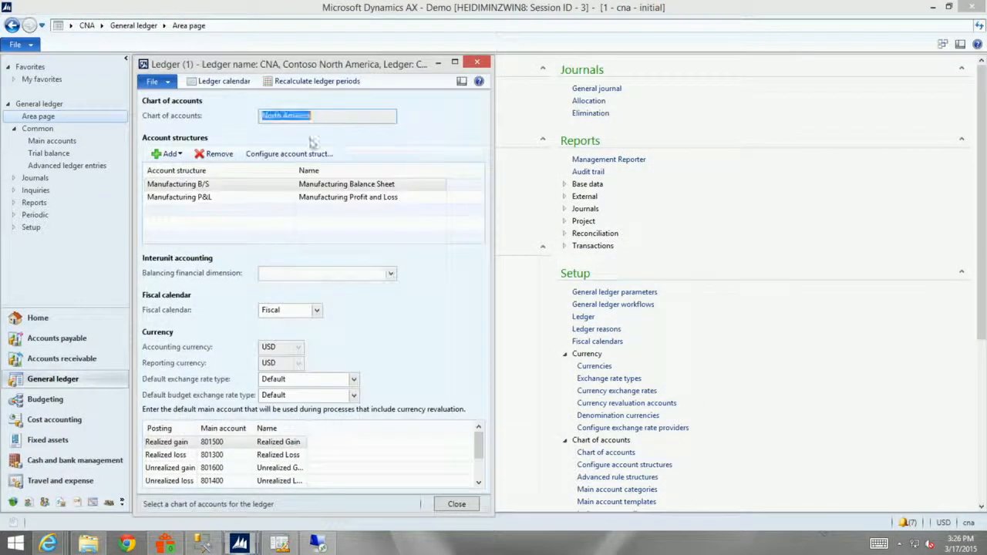
click(278, 310)
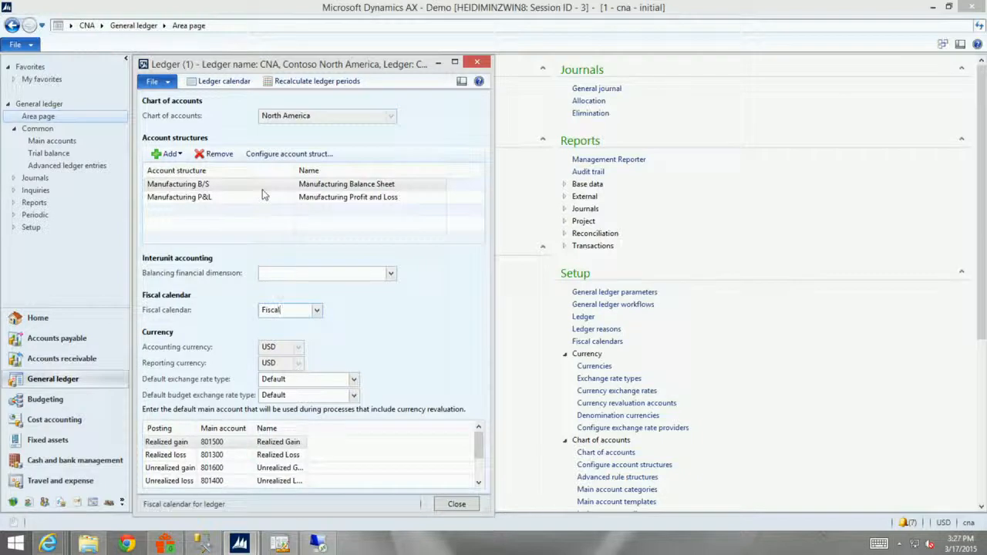
click(300, 91)
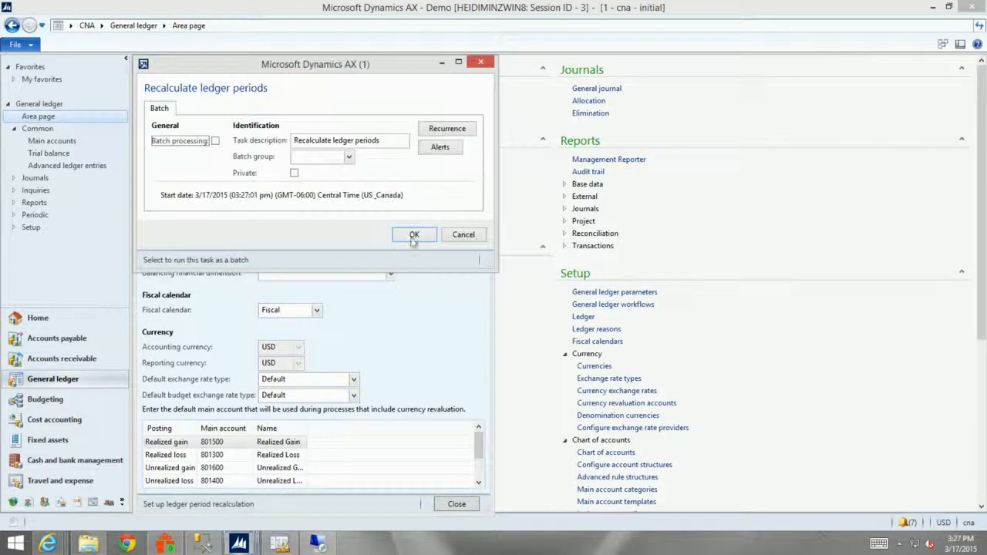
click(414, 237)
click(544, 317)
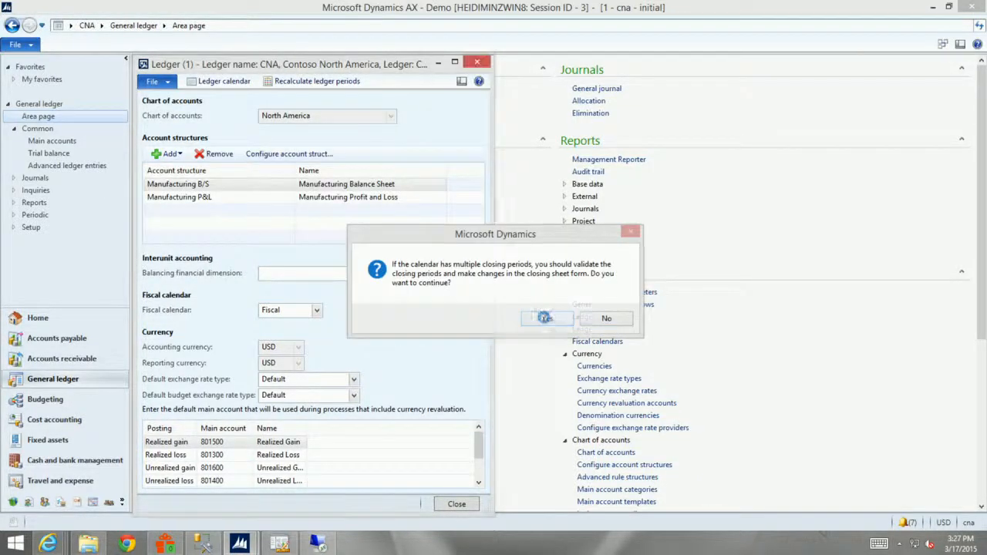
click(456, 504)
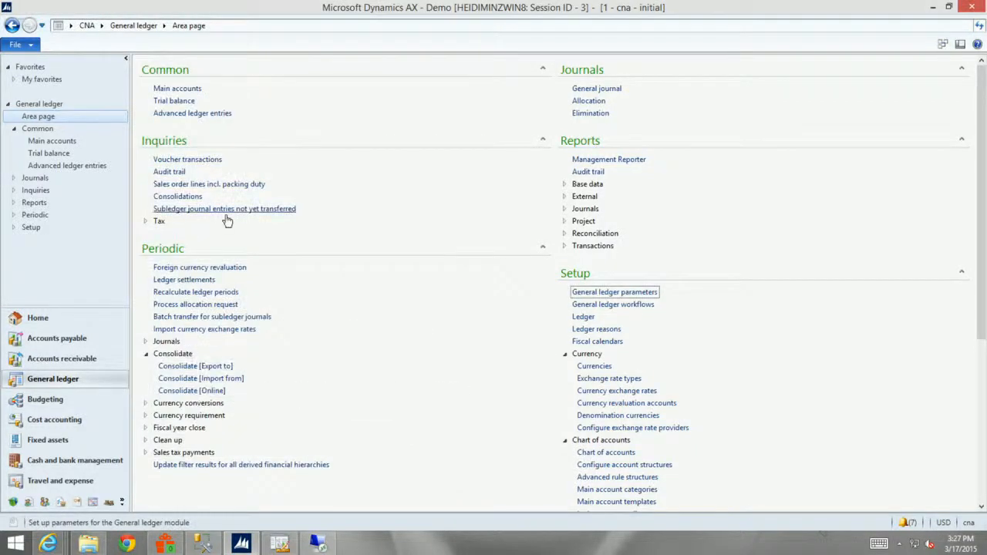
Open main account 110110, Cash in Bank, to check its foreign currency revaluation setting, and close it.
click(177, 90)
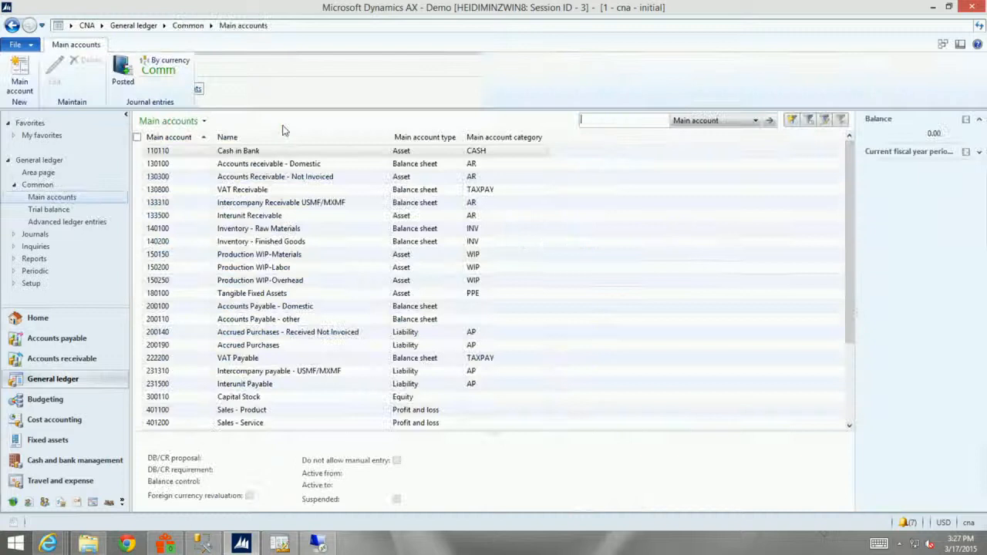
double_click(236, 152)
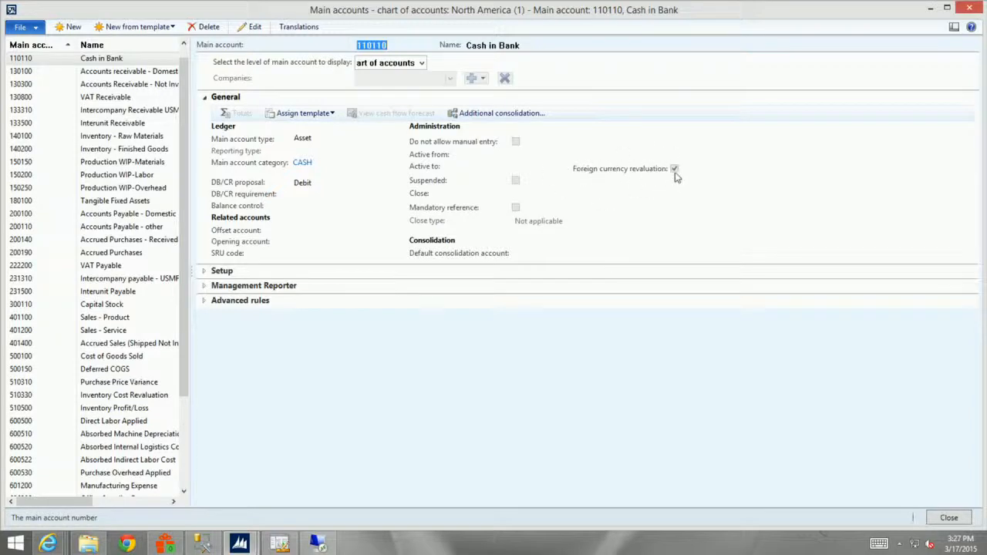
click(969, 7)
Try to run the foreign currency revaluation for main account 110110 from 1/1/2014 to 2/28/2014, currencies mxn to usd, adjusting balance sheet accounts.
click(38, 317)
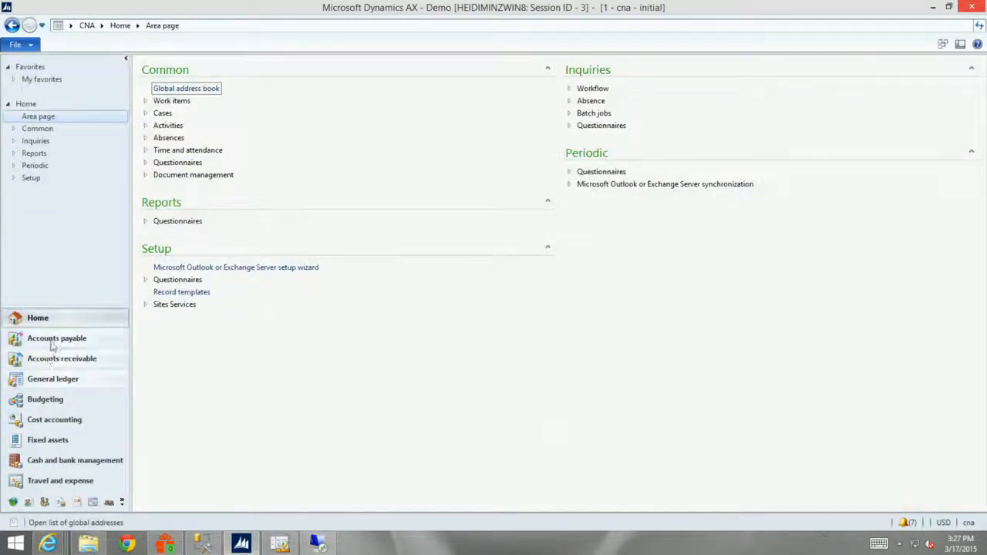
click(53, 381)
click(189, 267)
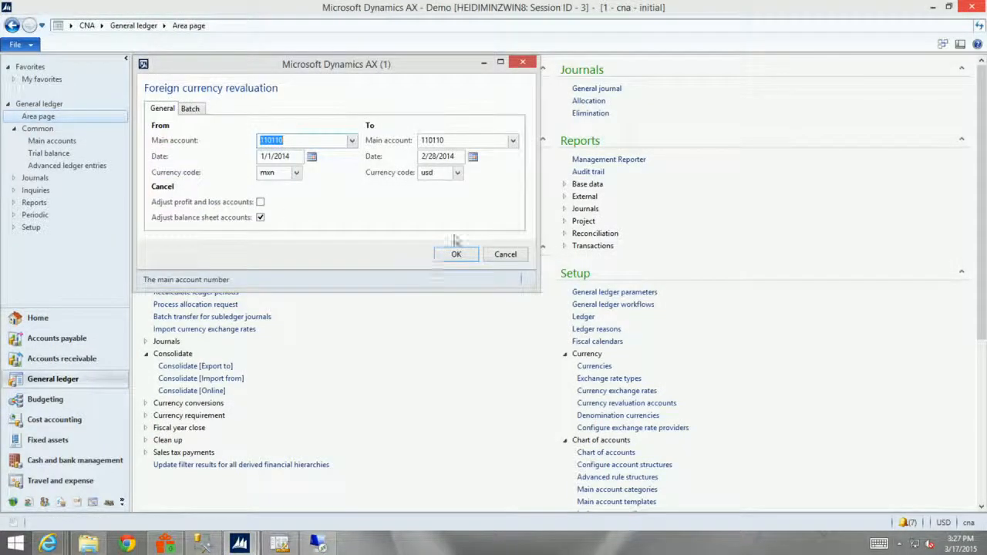
click(455, 255)
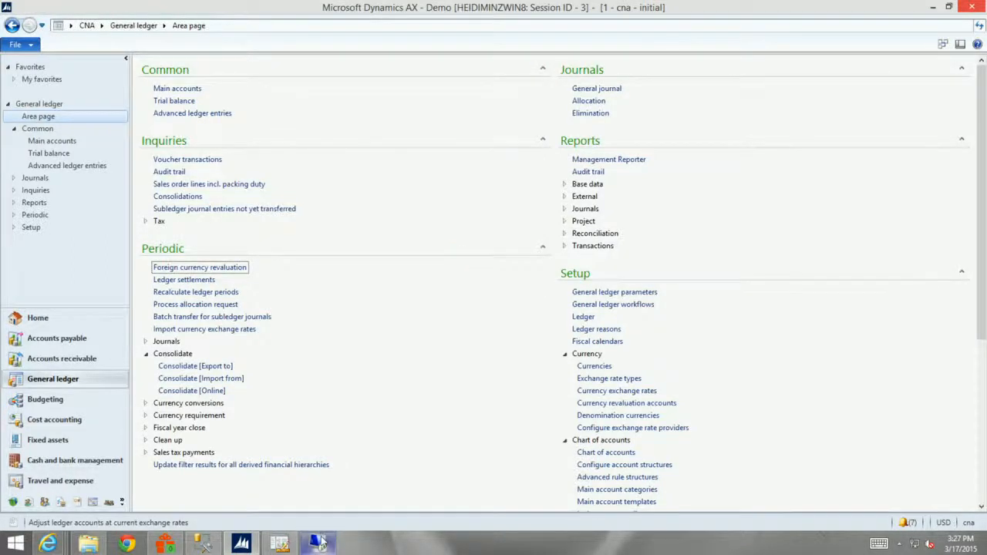
click(321, 543)
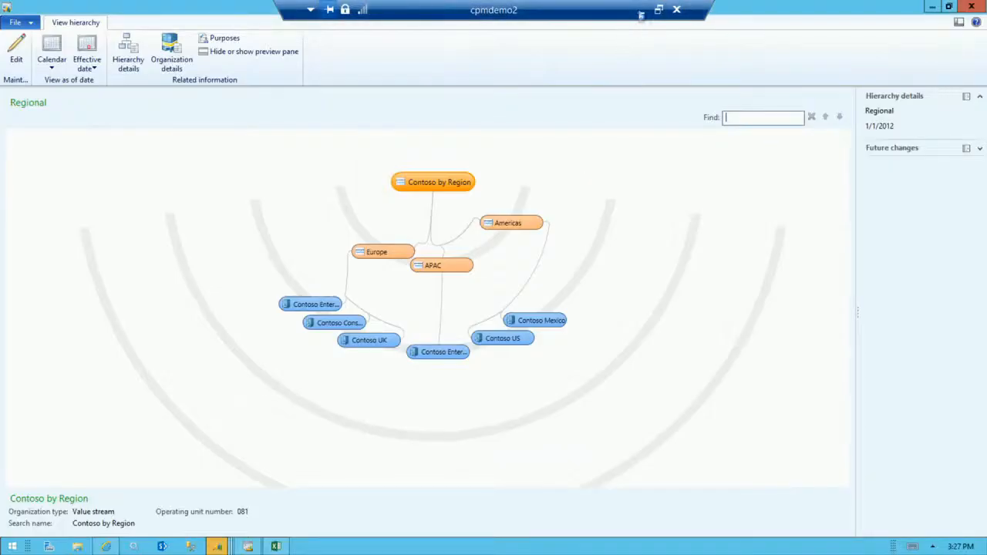
click(641, 10)
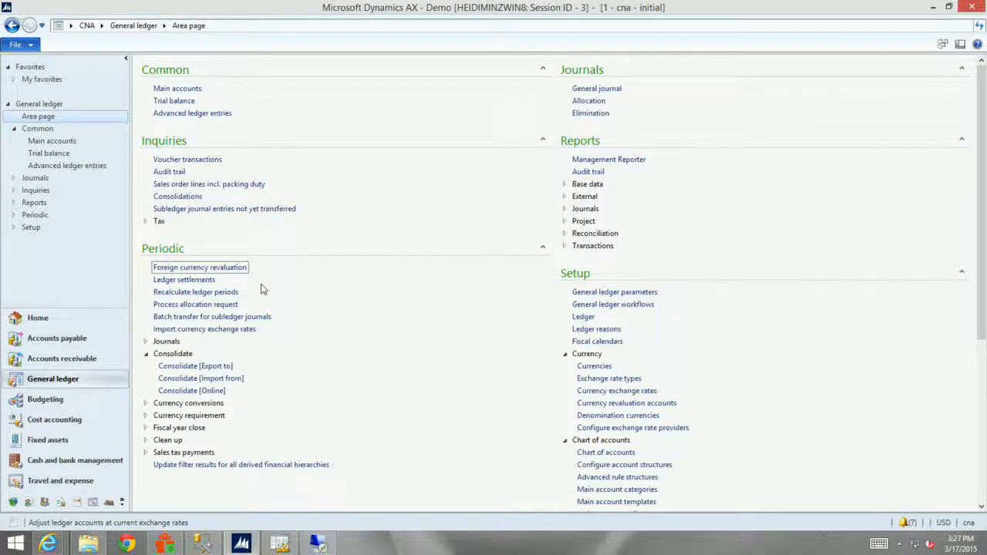
Open the trial balance and review the debit transactions of accounts 130300 and 110110, closing each transaction list.
click(174, 101)
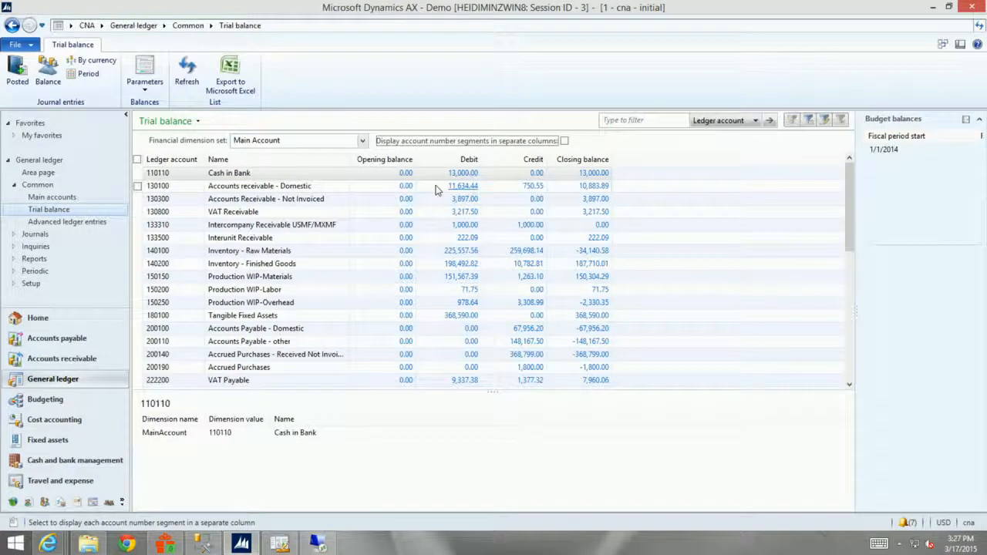
click(464, 198)
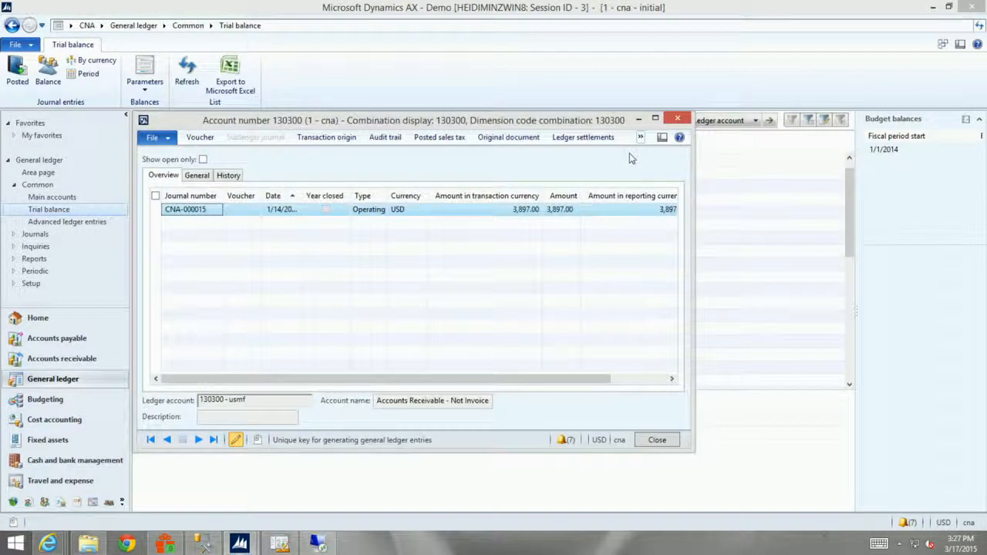
click(678, 121)
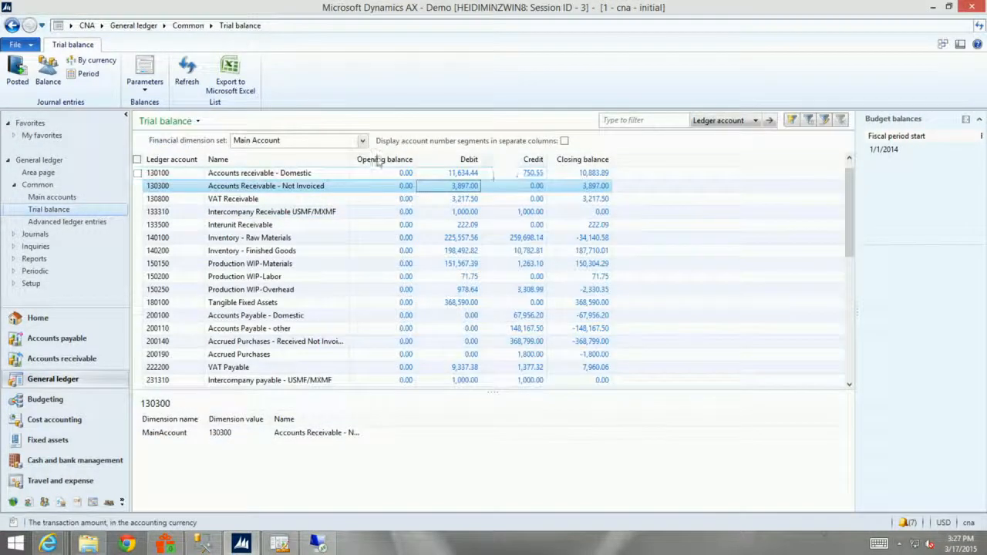
click(849, 158)
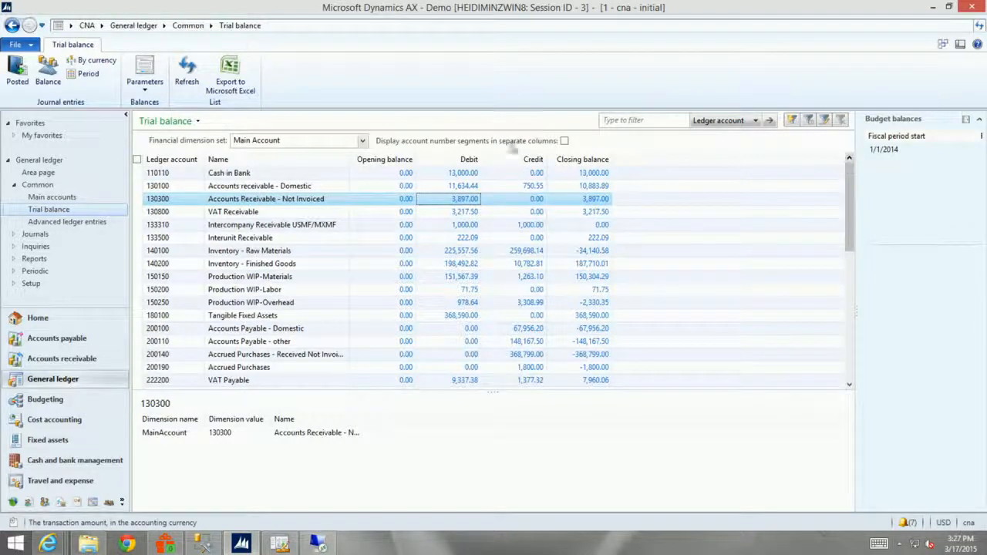
click(467, 173)
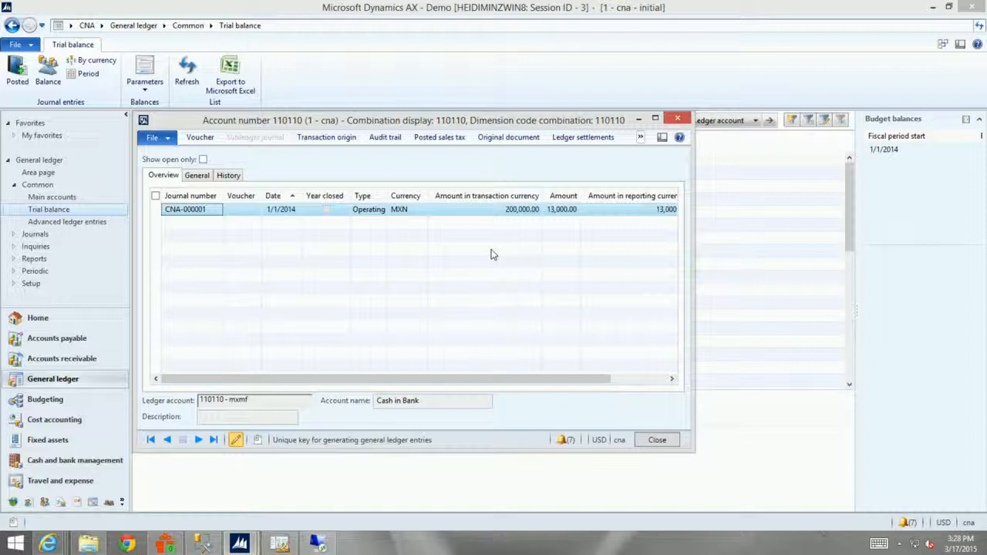
click(677, 120)
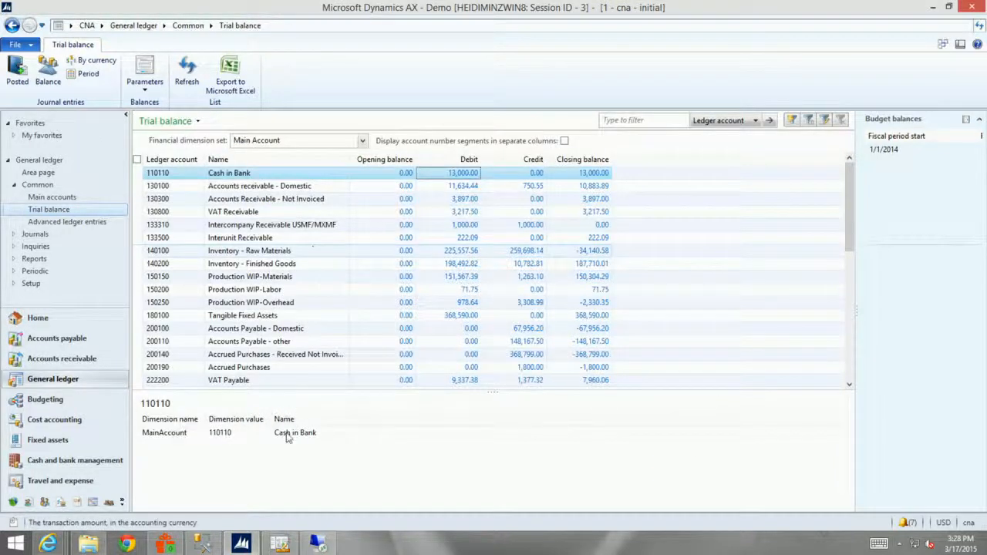
Switch to Management Reporter and view the generated Income Statement - Default report for CNA.
click(280, 544)
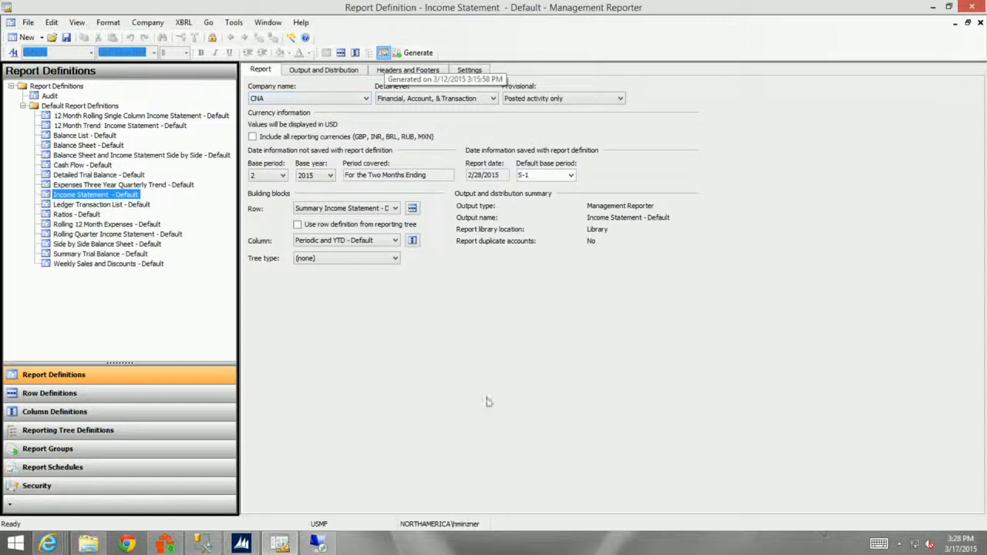
click(383, 53)
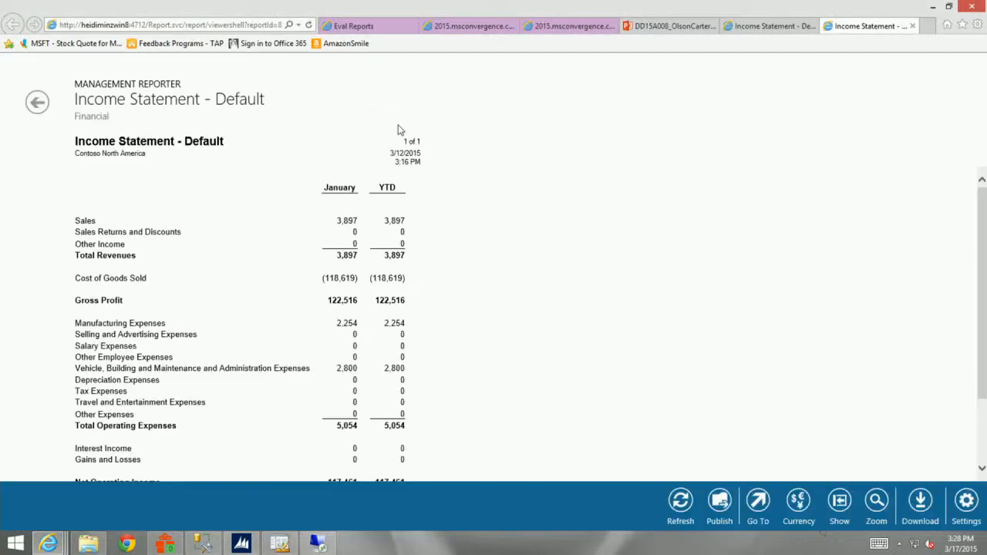
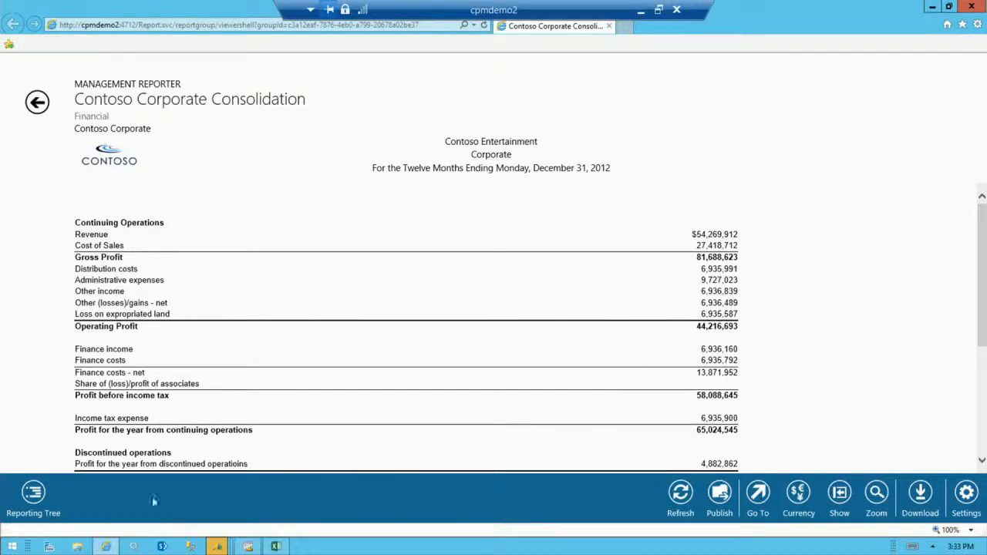
Show the Contoso UK unit of the Contoso Corporate Consolidation report from its reporting tree.
click(32, 500)
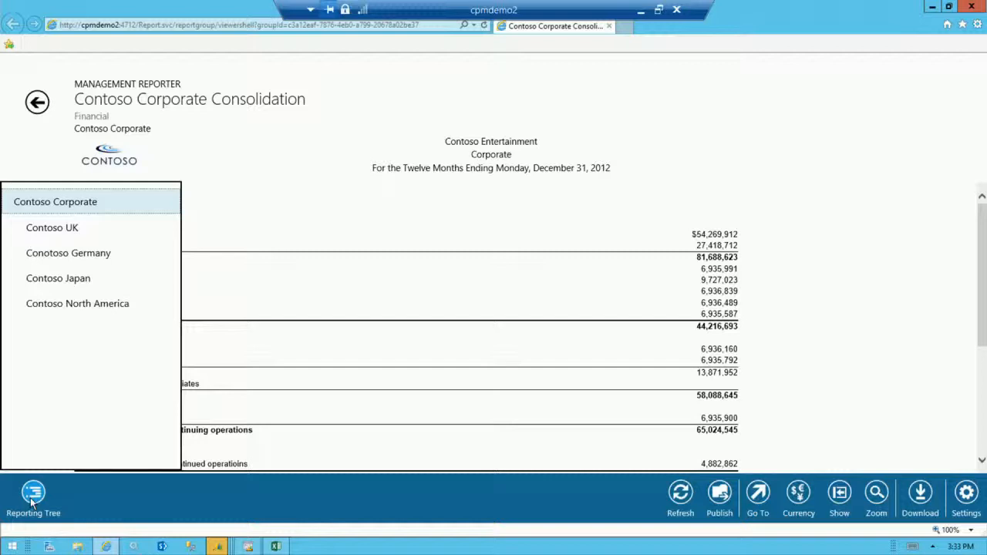
click(56, 231)
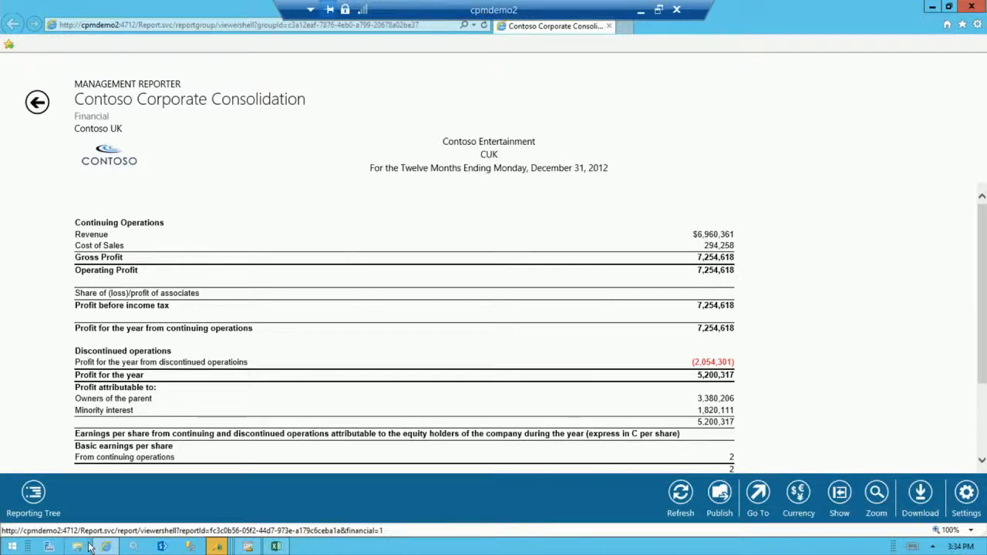
Switch to the Management Reporter Report Designer and open the row definition used by the Contoso Corporate Consolidation report definition.
click(247, 547)
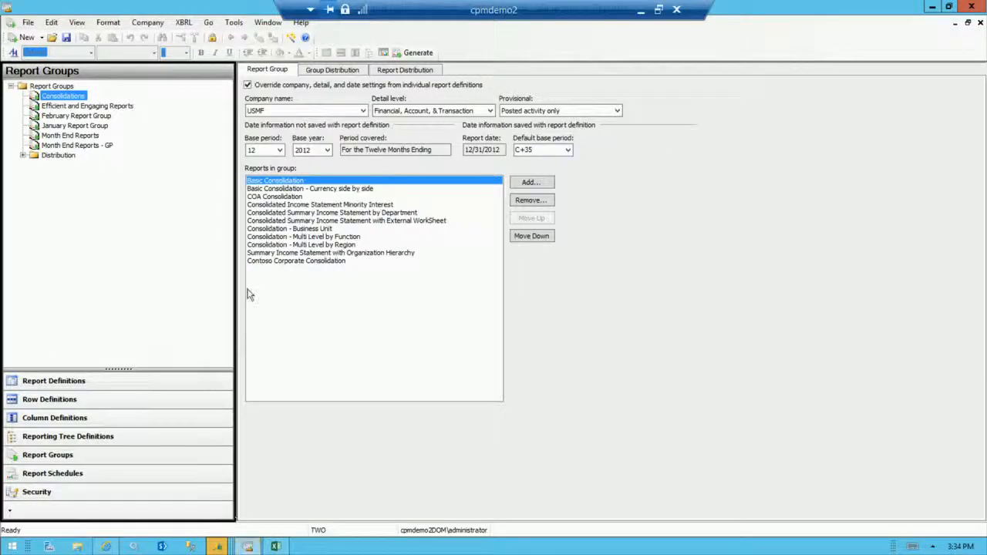
click(90, 381)
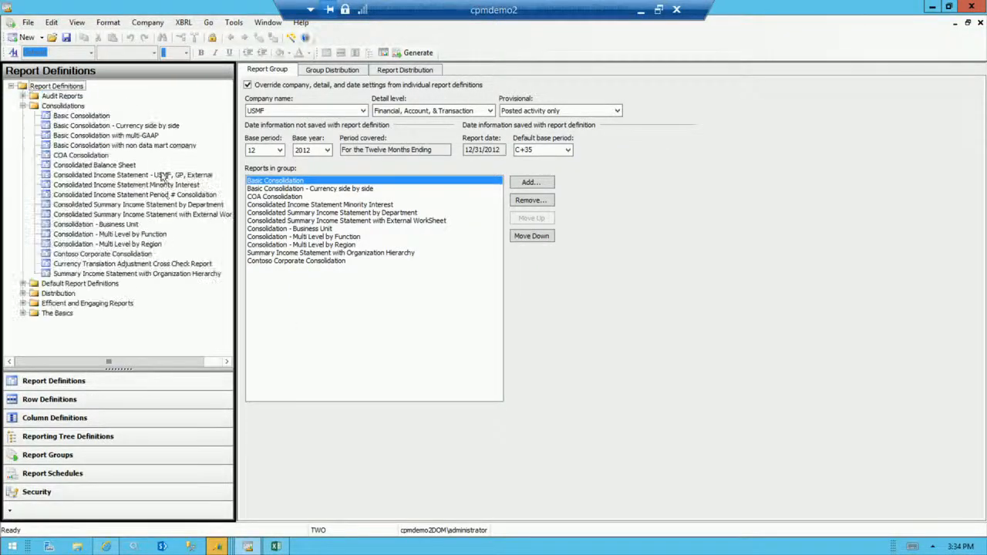
click(100, 256)
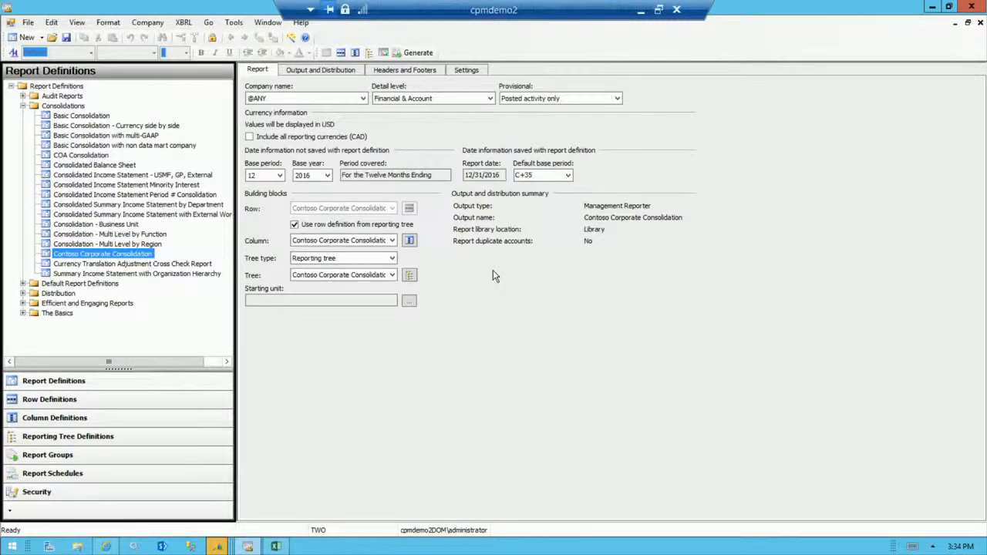
click(341, 54)
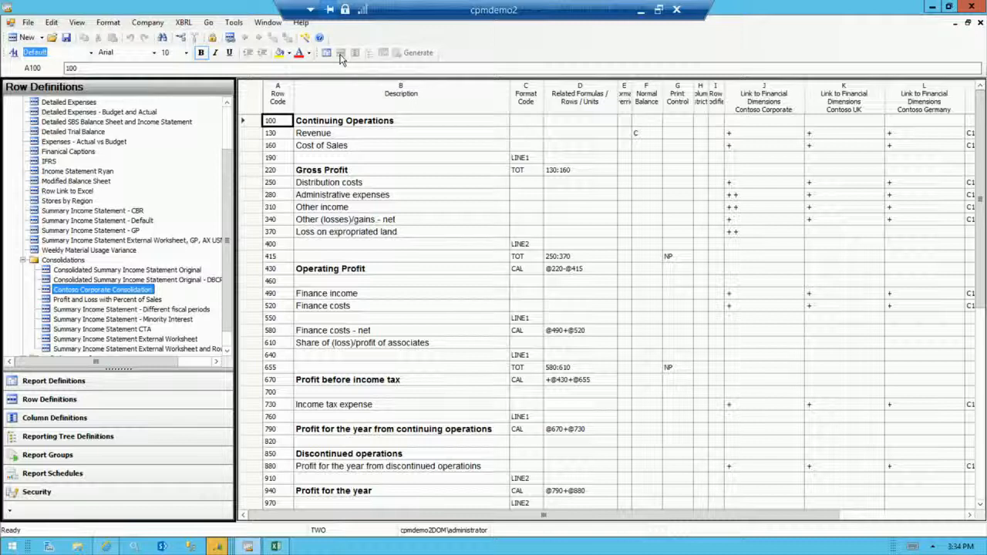
Hide the navigation pane so the row definition's link columns fit the window.
key(F1)
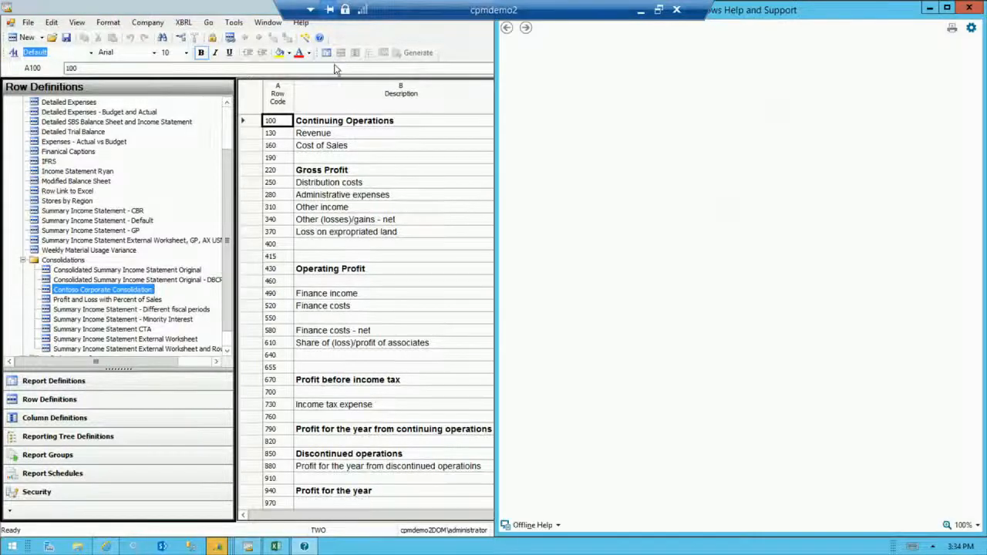
click(969, 8)
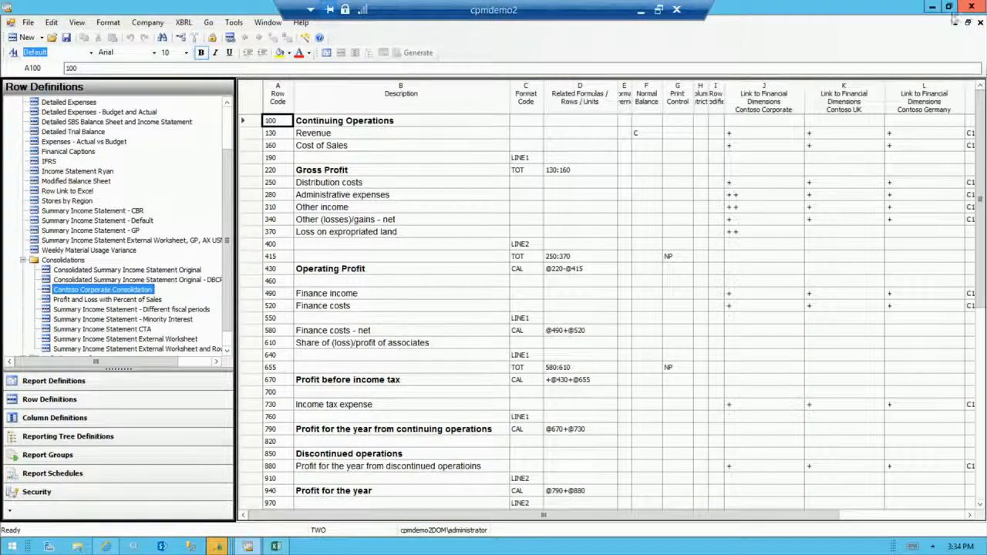
click(77, 22)
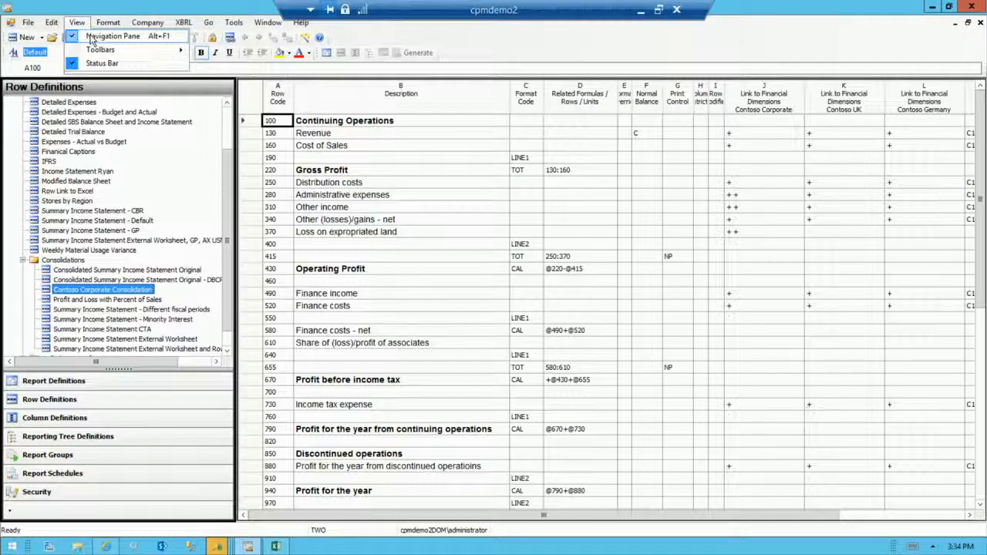
click(93, 37)
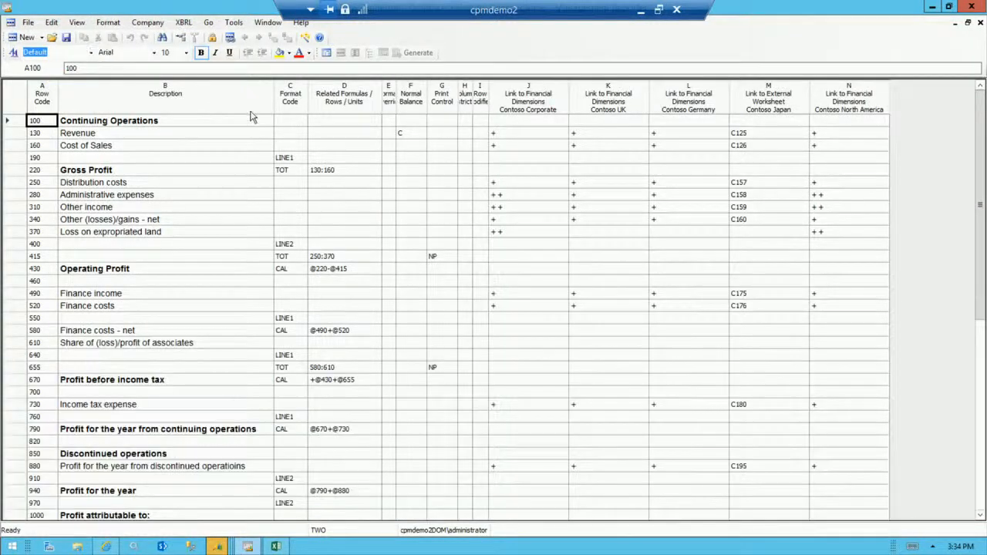
Close all open definitions and set USMF, Contoso Entertainment System USA, as the default company.
click(29, 22)
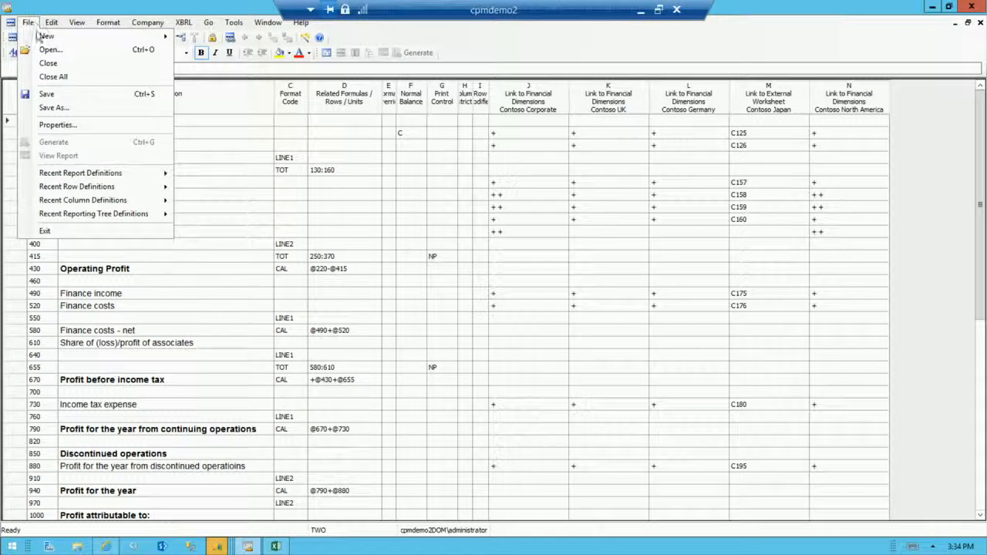
click(53, 77)
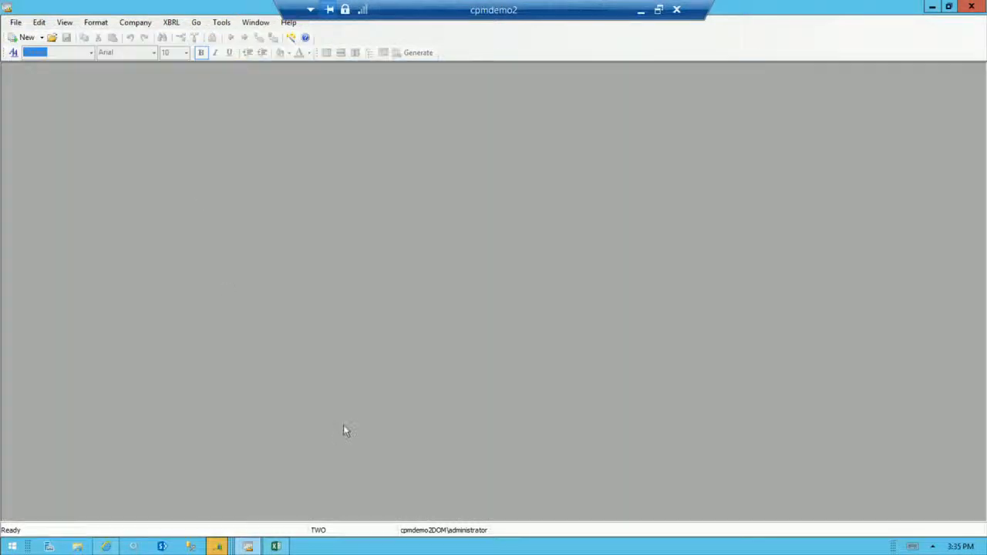
double_click(332, 530)
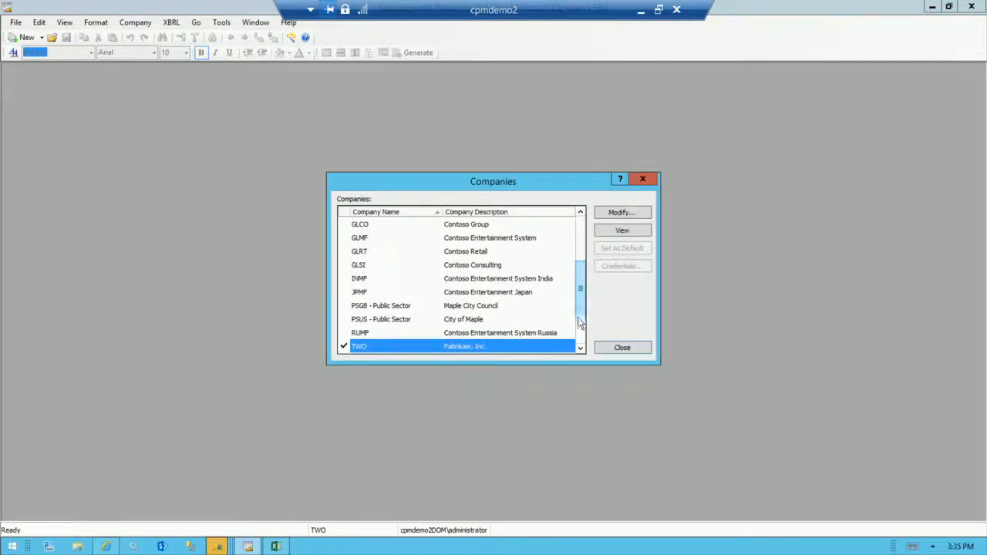
scroll(580, 324, down, 1)
click(467, 333)
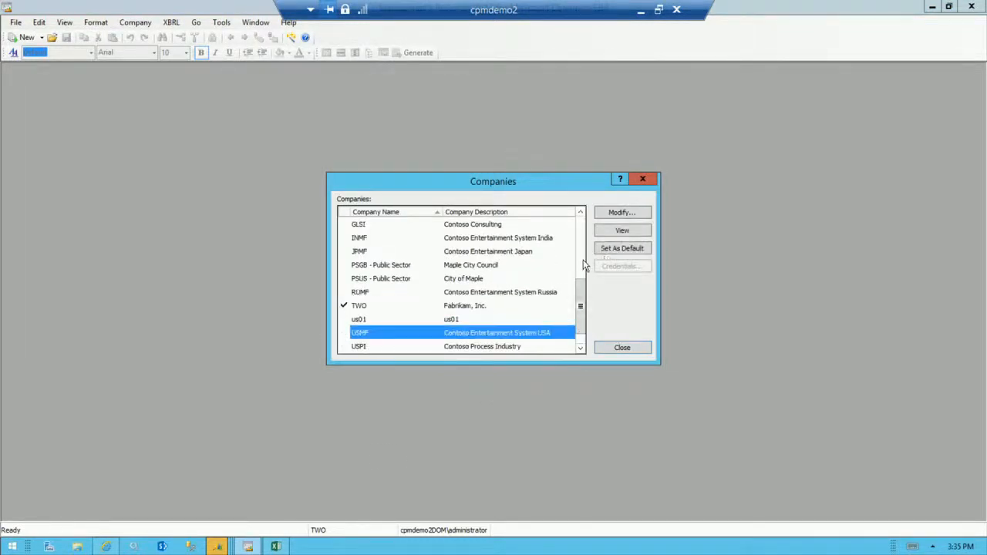
click(609, 255)
click(621, 348)
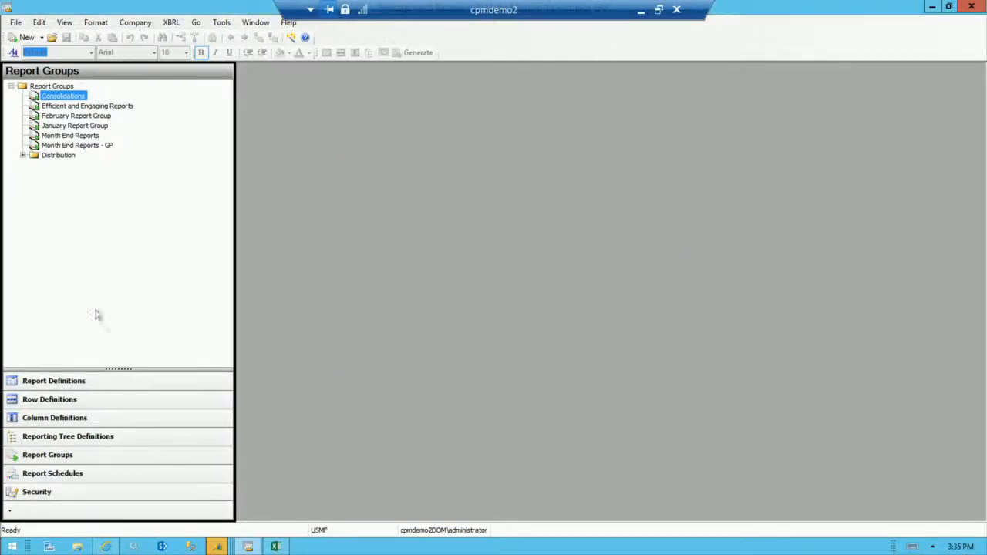
Reopen the Contoso Corporate Consolidation report definition, open its row definition, and hide the navigation pane.
click(83, 384)
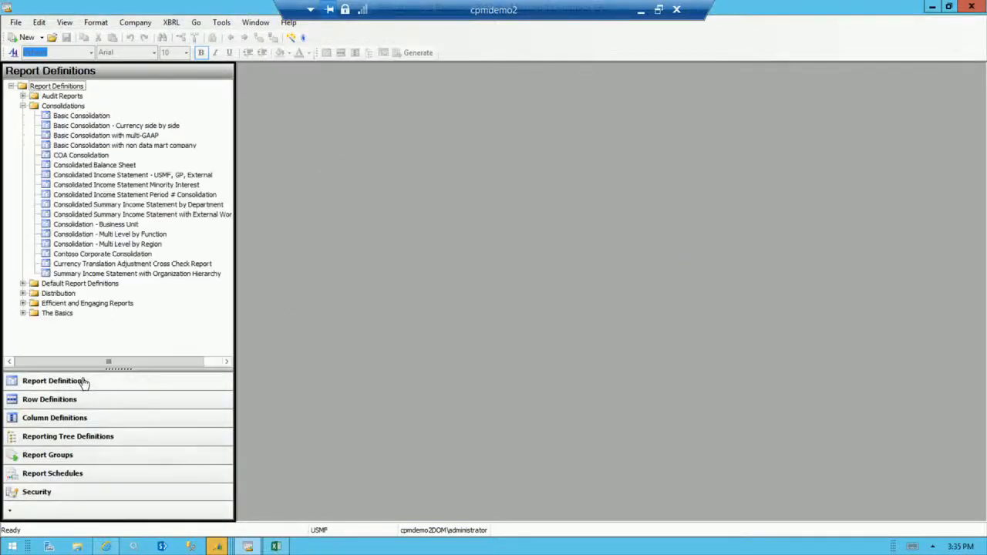
double_click(110, 256)
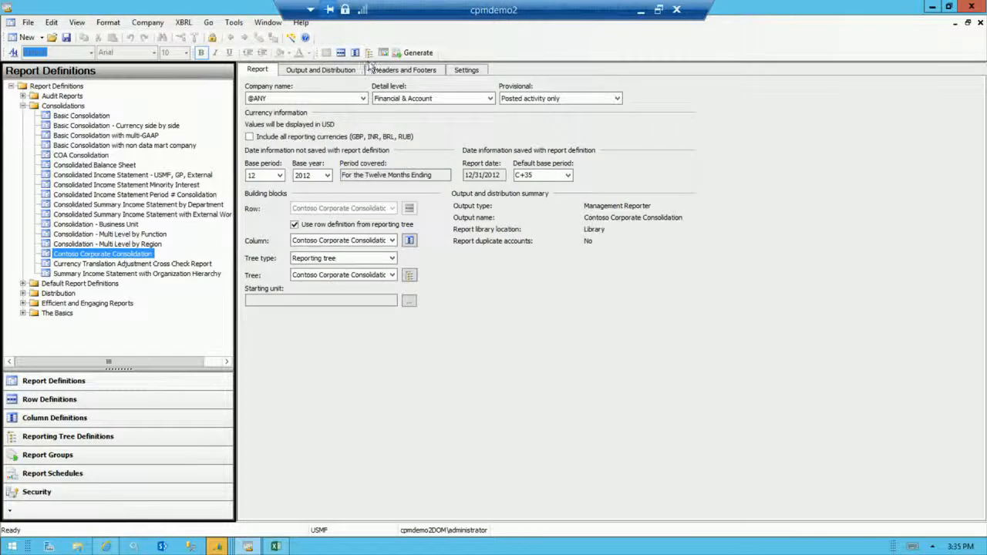
click(342, 54)
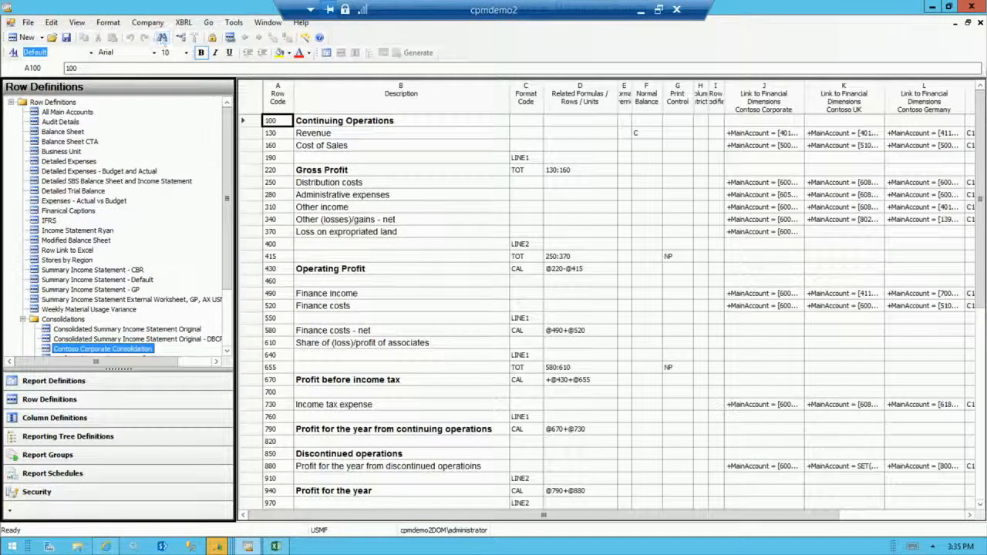
click(77, 22)
click(91, 38)
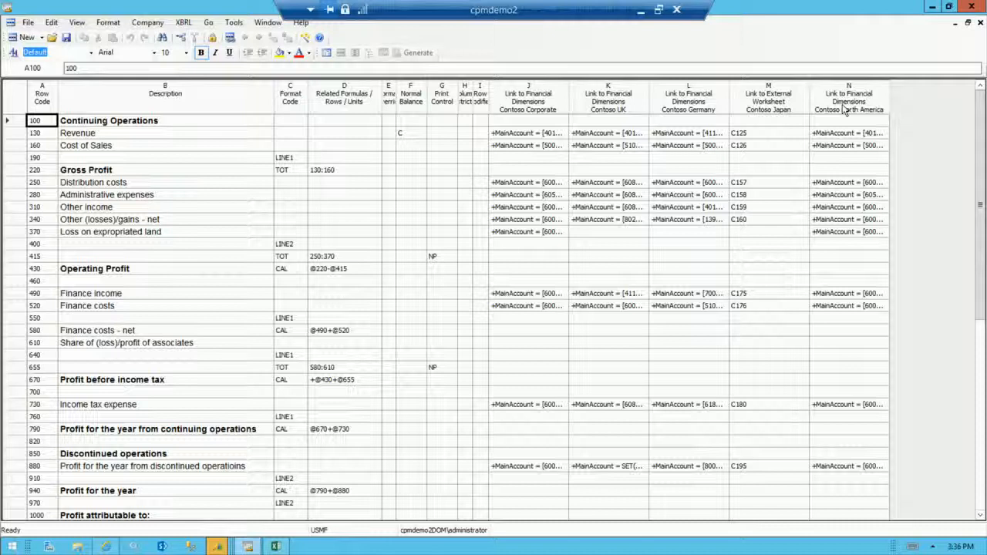
Examine the row links and the link types offered for a new link, then delete that link and cancel the dialog.
double_click(529, 103)
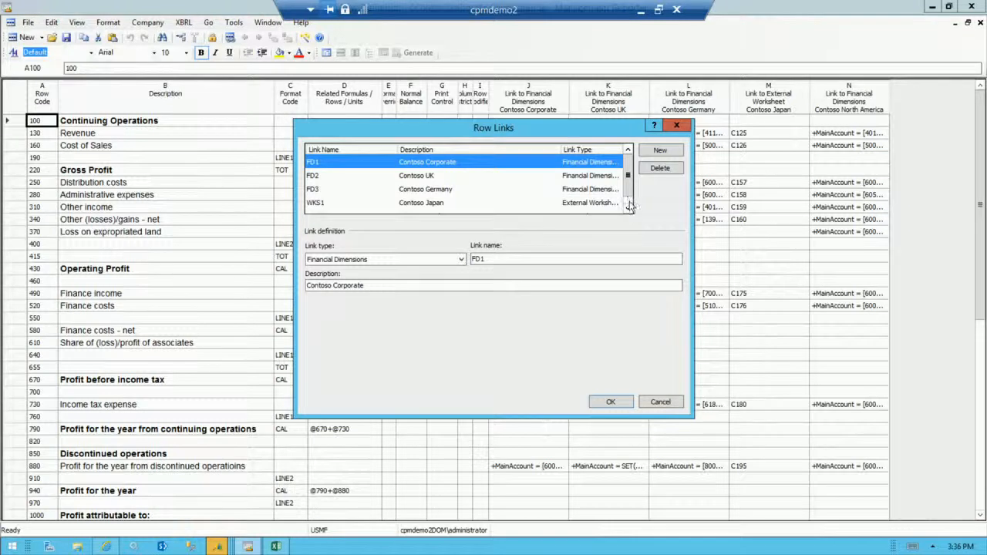
click(658, 151)
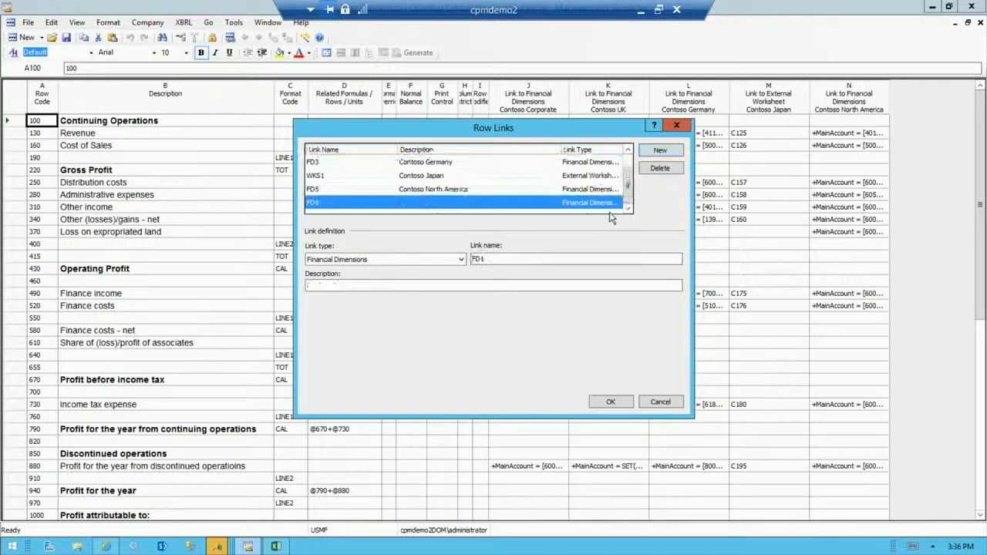
click(461, 260)
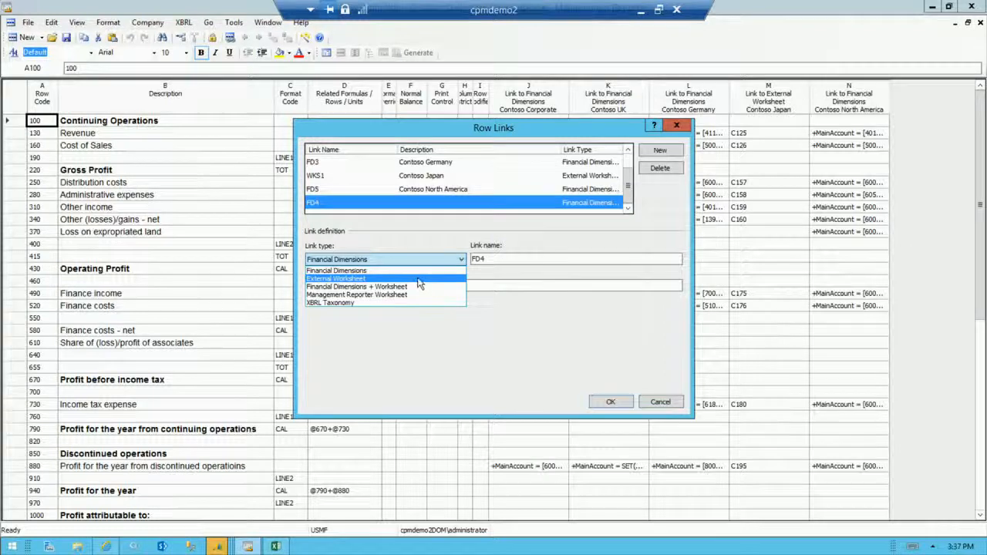
click(574, 237)
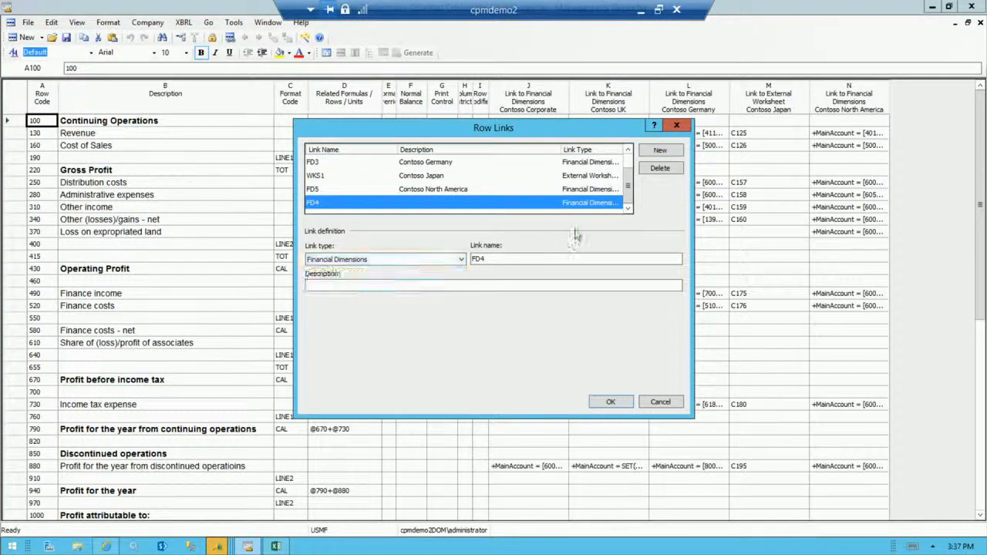
click(663, 171)
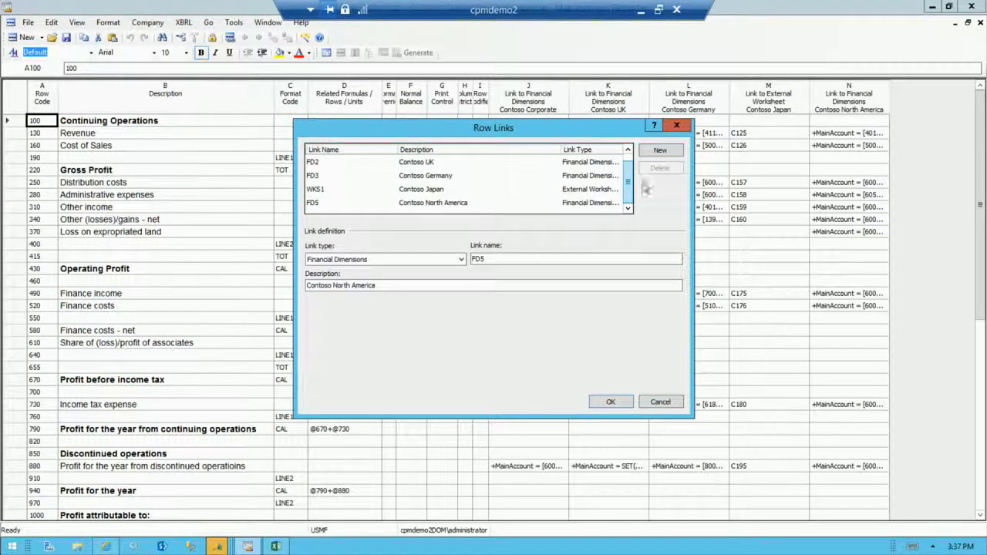
click(348, 165)
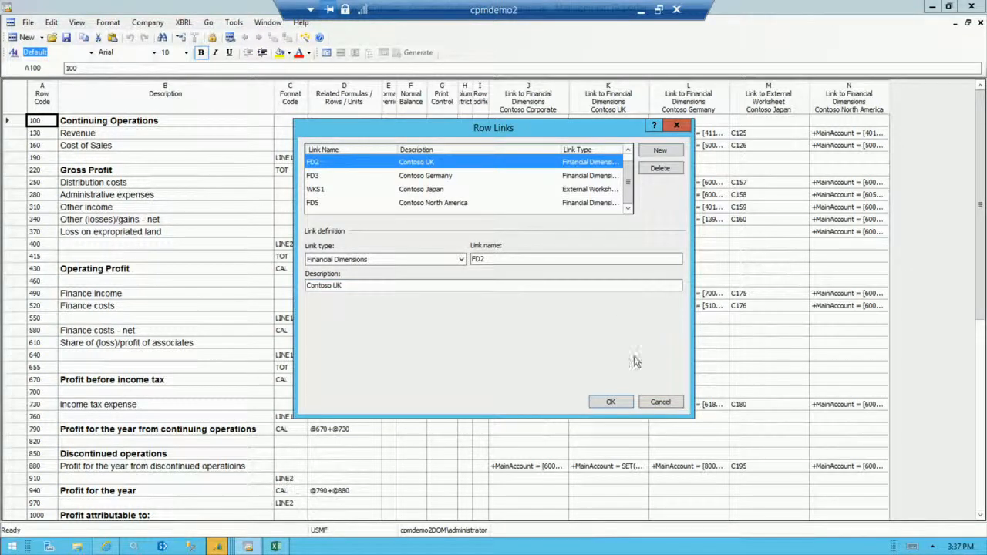
click(658, 402)
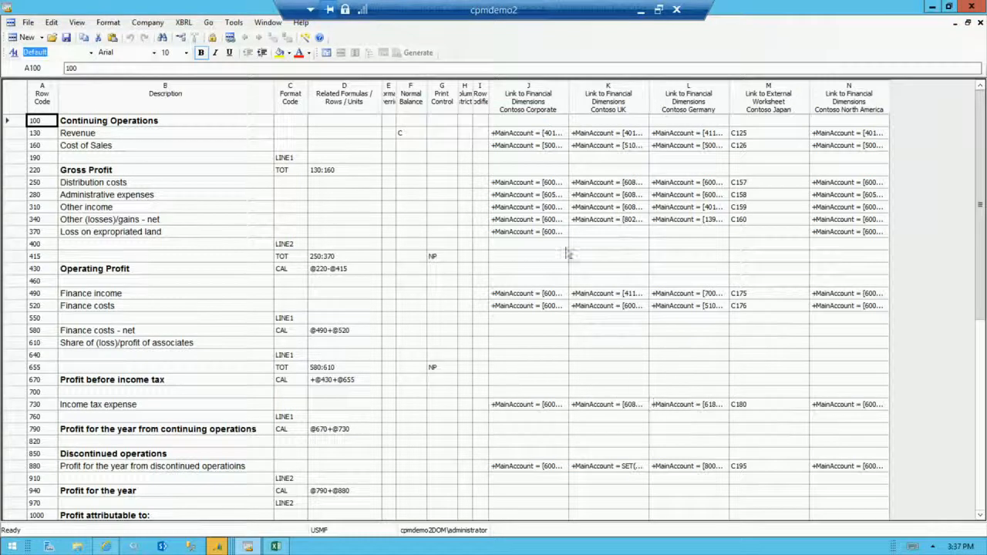
Inspect the Revenue row's main account range for Contoso Corporate and the account lookup behind its starting value, cancelling each dialog.
click(521, 134)
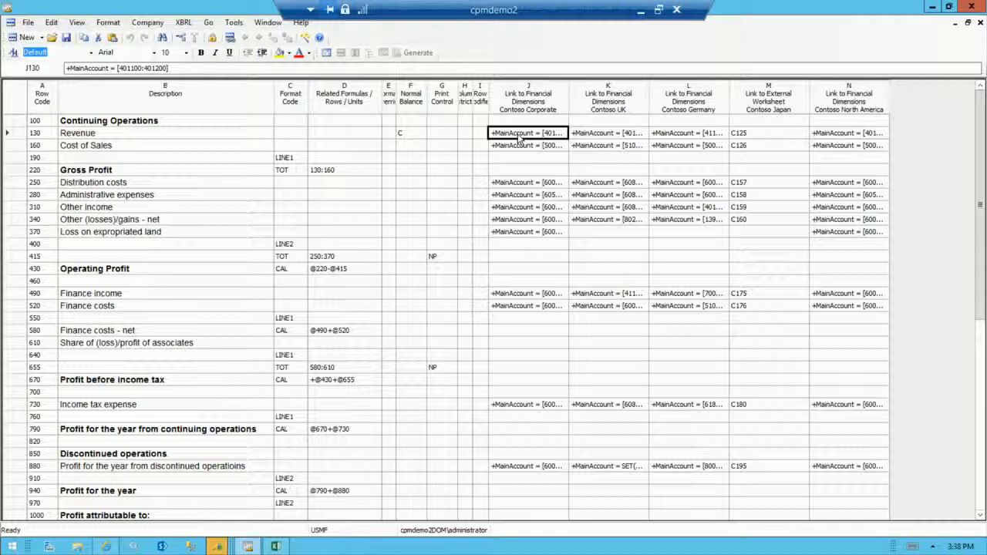
click(521, 136)
click(563, 132)
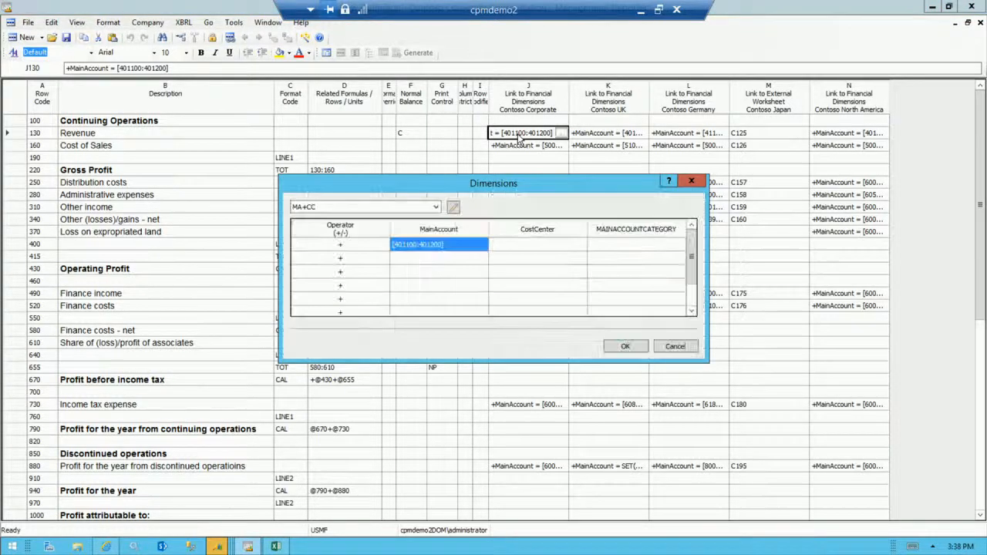
double_click(450, 246)
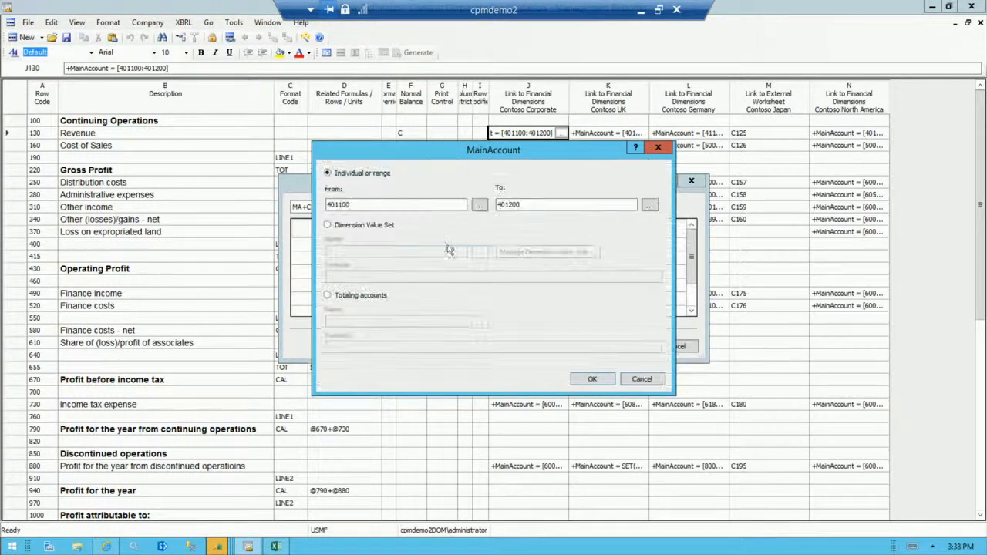
click(476, 207)
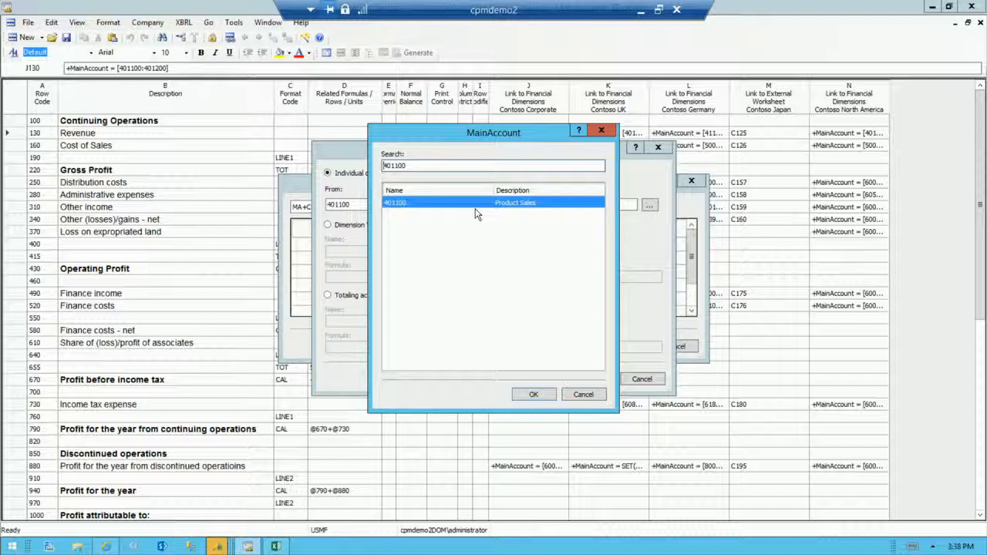
click(581, 402)
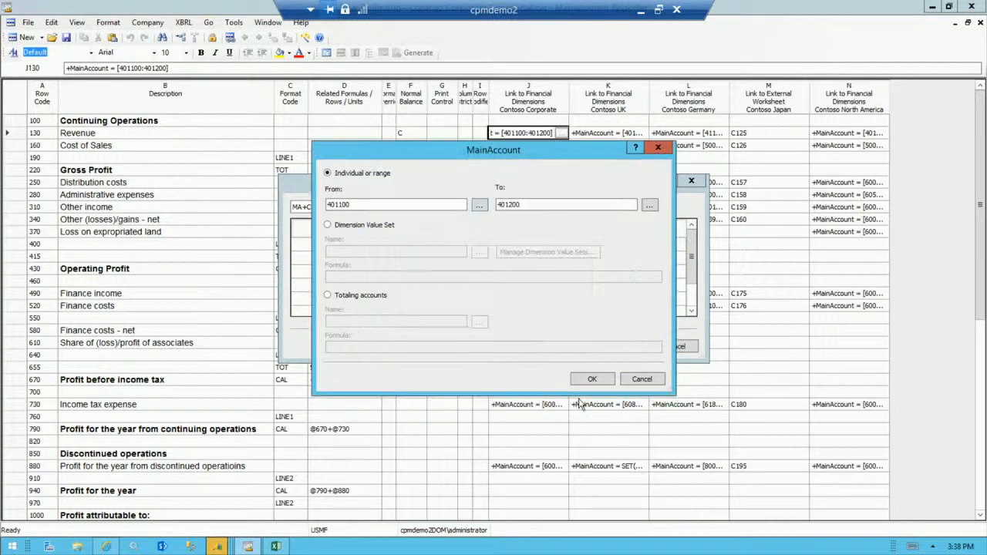
click(631, 381)
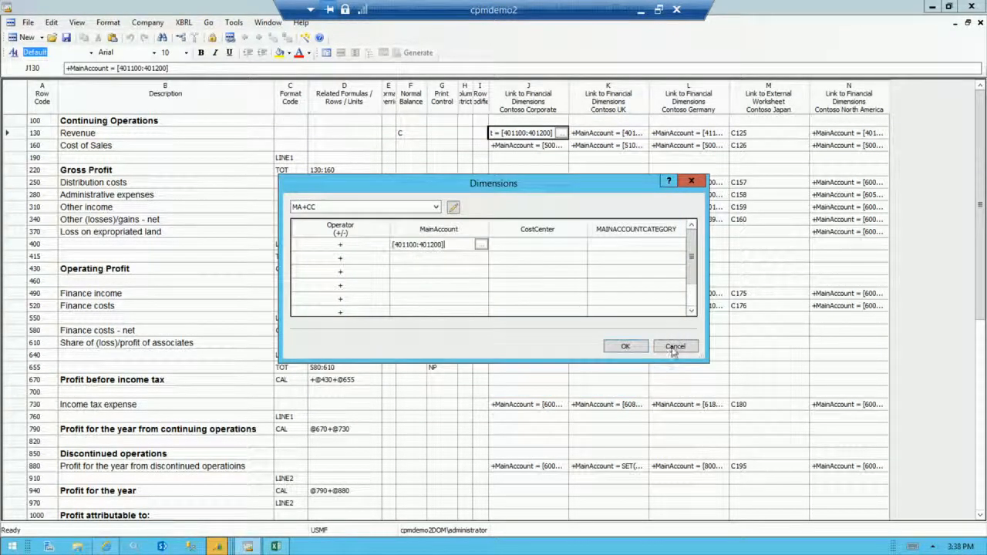
click(675, 347)
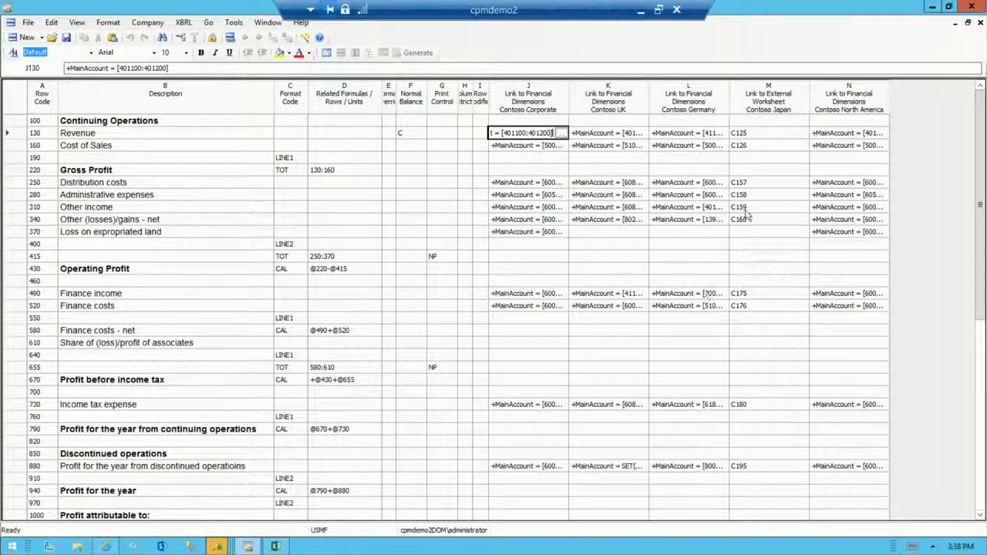
Select the Revenue row's Contoso Japan worksheet link, switch to Excel, and browse the accounts in the Trial Balance Contoso Japan workbook.
click(755, 135)
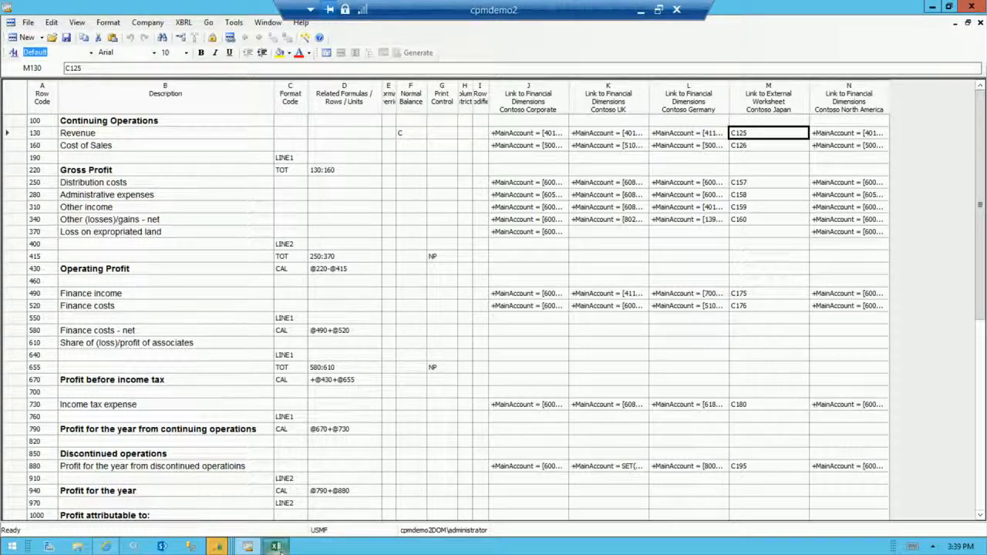
mouse_move(277, 548)
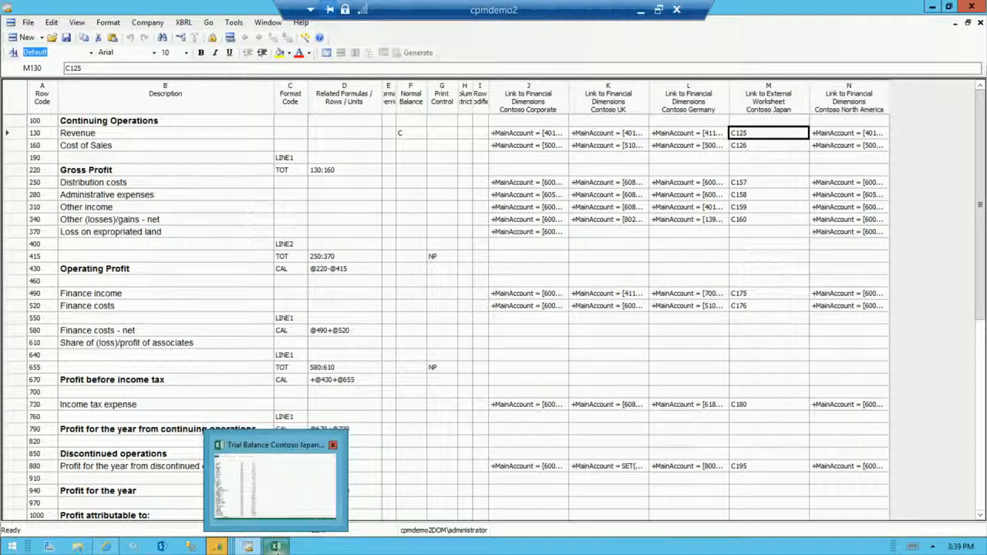
click(280, 497)
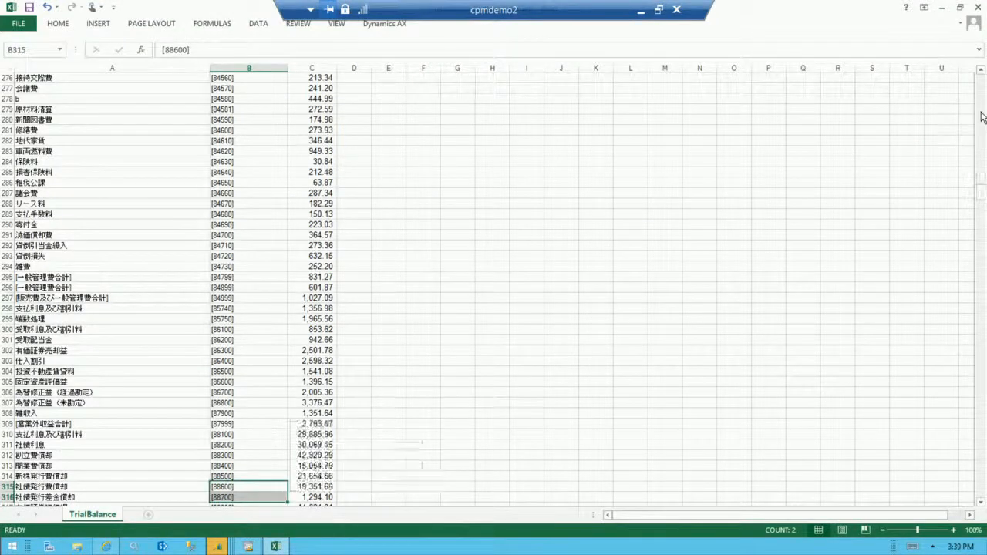
scroll(165, 328, up, 14)
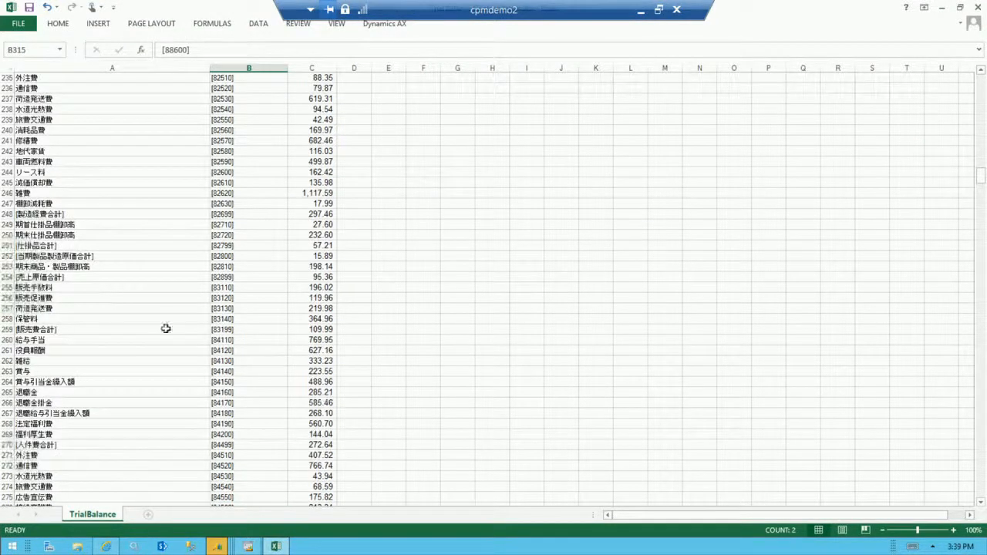
click(149, 246)
key(Up)
key(Up)
key(Up)
key(Up)
key(Up)
key(Up)
key(Up)
key(Up)
key(Up)
key(Up)
key(Up)
key(Up)
key(Up)
key(Up)
key(Up)
key(Up)
key(Up)
key(Up)
key(Up)
key(Up)
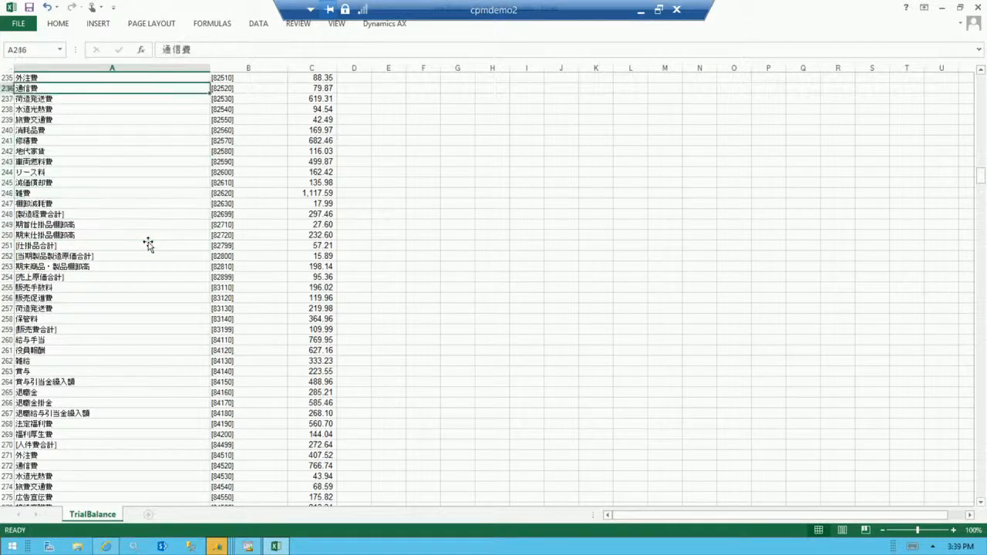
key(Up)
key(Up)
key(Up)
key(Up)
key(Up)
key(Up)
key(Up)
key(Up)
key(Up)
key(Up)
key(Up)
key(Up)
key(Up)
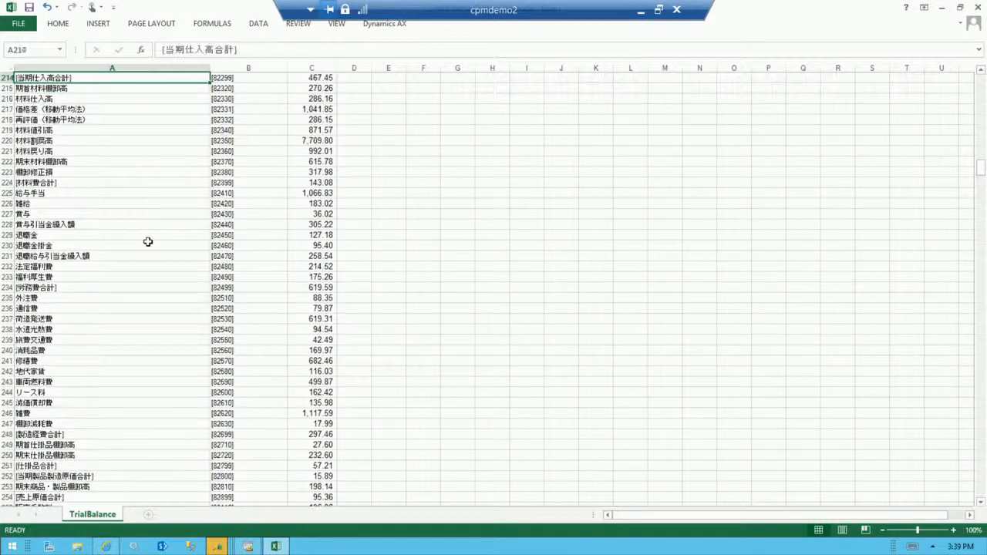
key(Up)
key(Up)
key(Up)
key(Up)
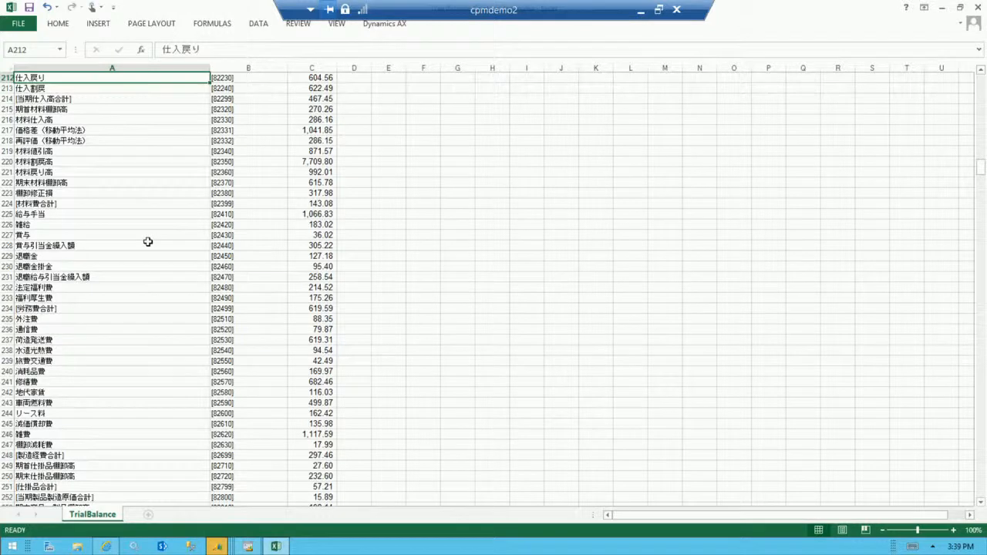
key(Up)
key(Up)
key(Up)
key(Up)
key(Up)
key(Up)
key(Up)
key(Up)
key(Up)
key(Up)
key(Up)
key(Up)
key(Up)
key(Up)
key(Up)
key(Up)
key(Up)
key(Up)
key(Up)
key(Up)
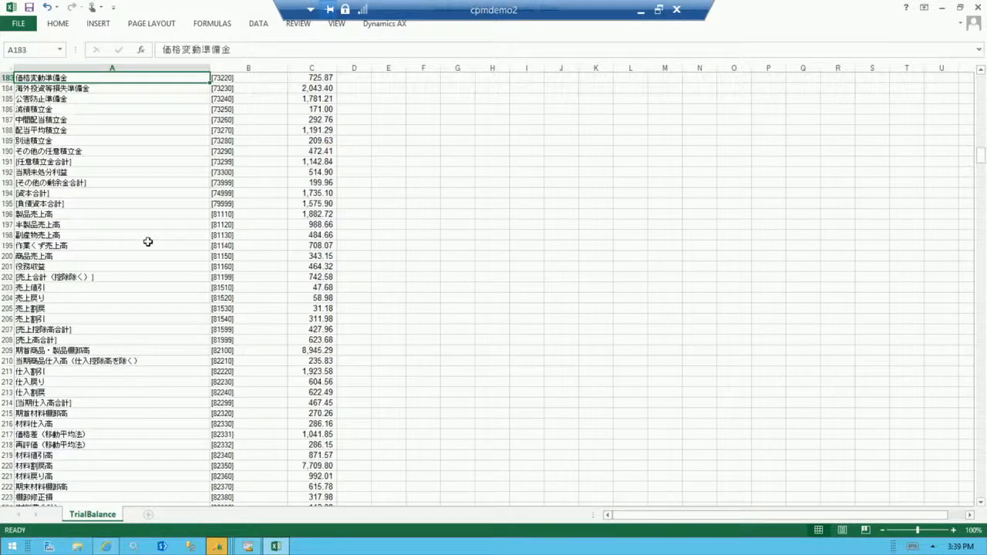
key(Up)
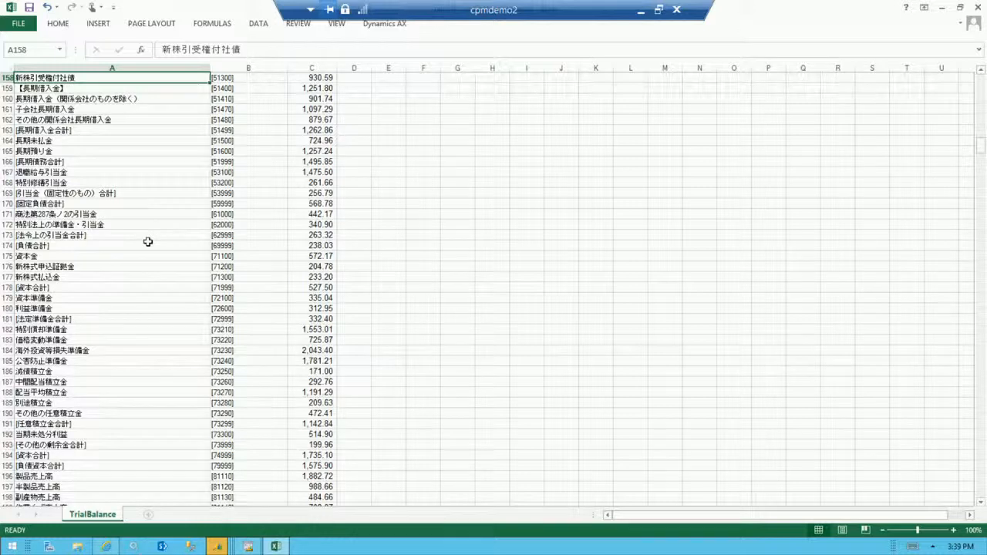
Switch back to Management Reporter and change the Revenue row's Contoso Japan link to C125/CPO, consulting the Excel trial balance.
click(258, 550)
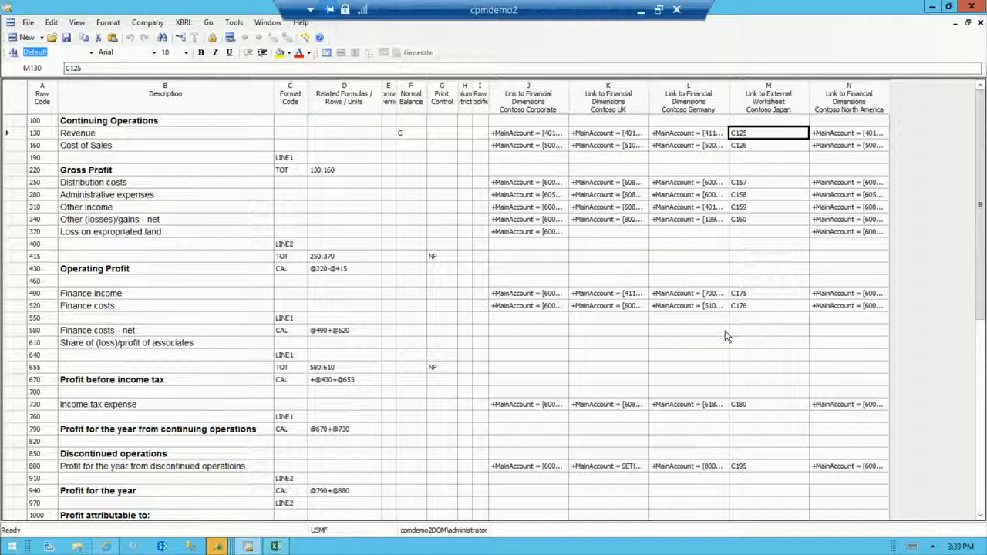
click(279, 546)
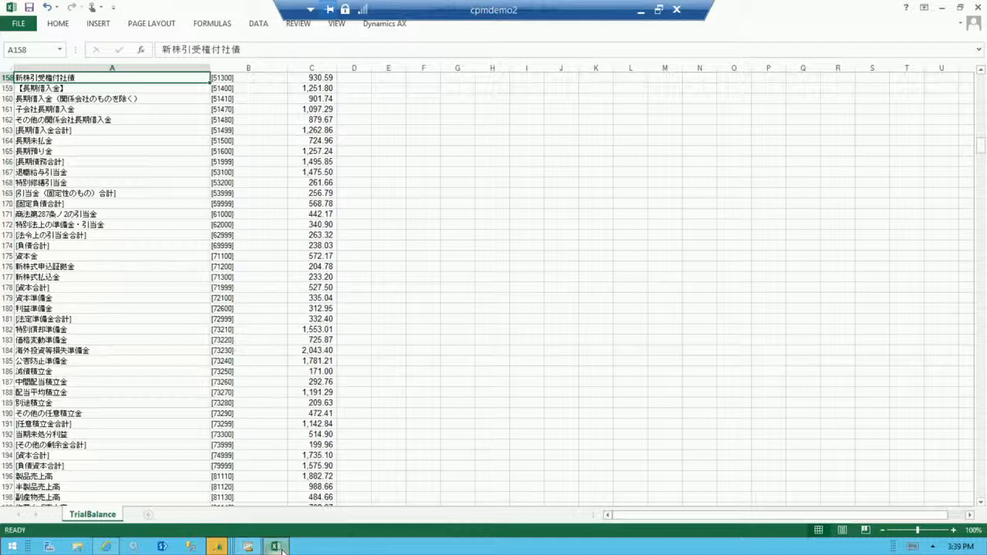
click(248, 546)
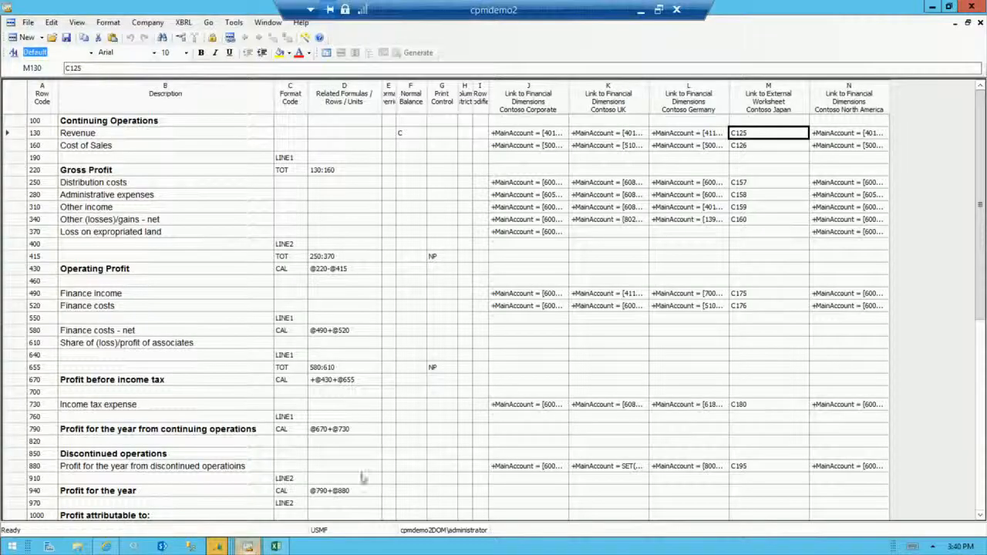
click(752, 136)
text(/cpo)
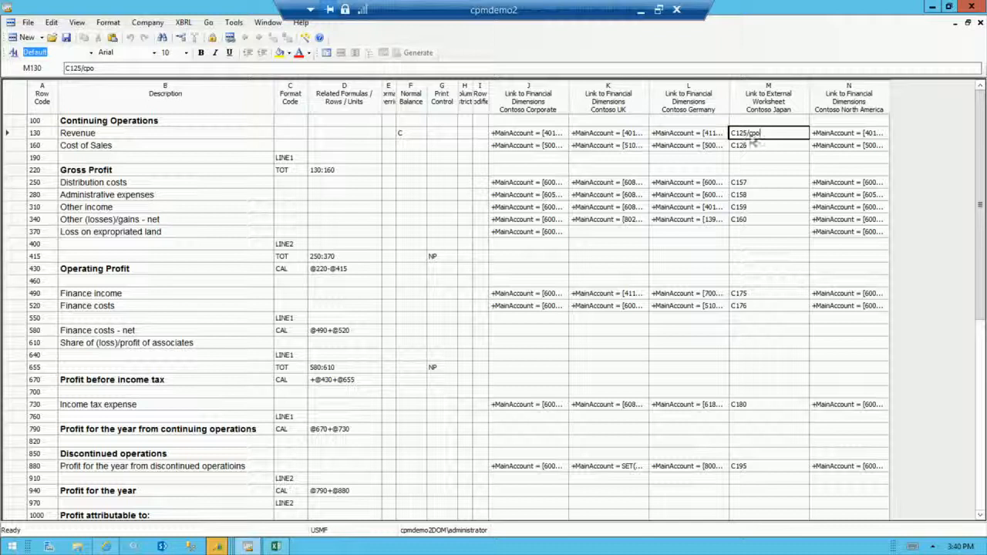
key(Tab)
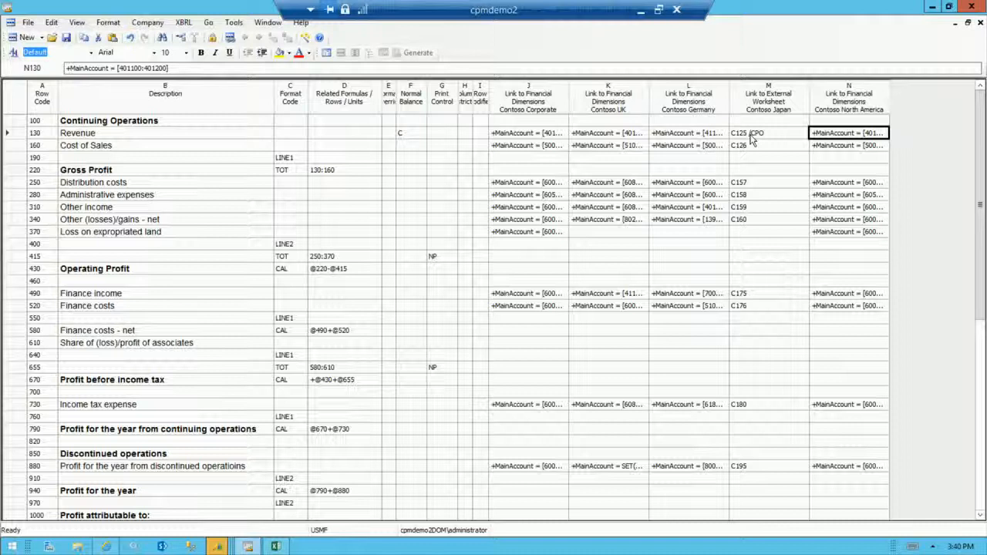
click(275, 546)
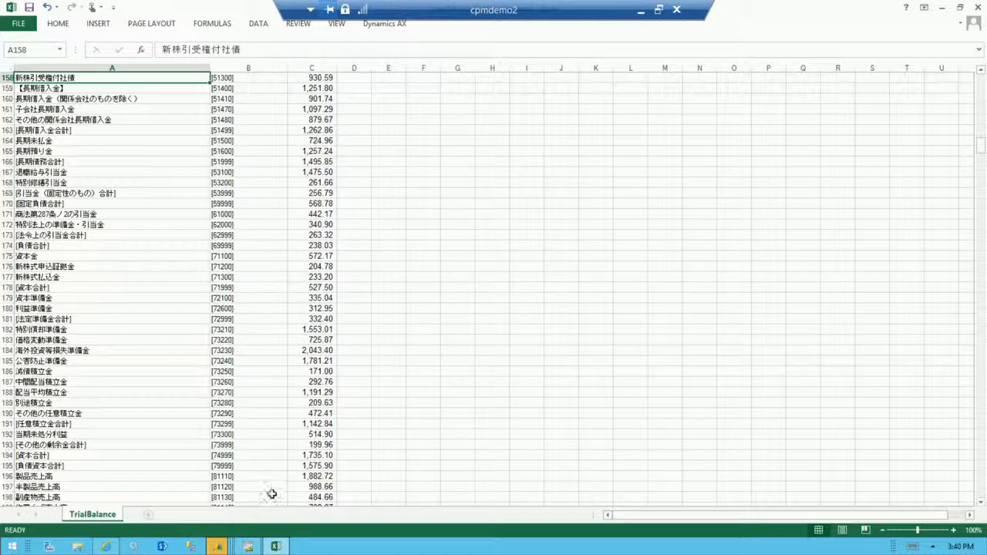
click(249, 543)
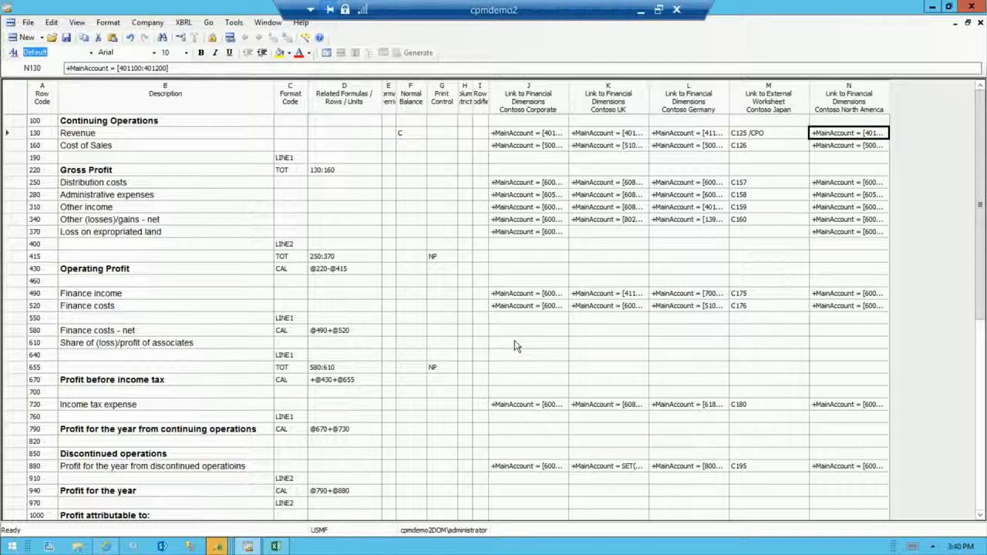
Open the column definition from the report definition and inspect the column types available for column C, leaving it as WKS.
click(326, 56)
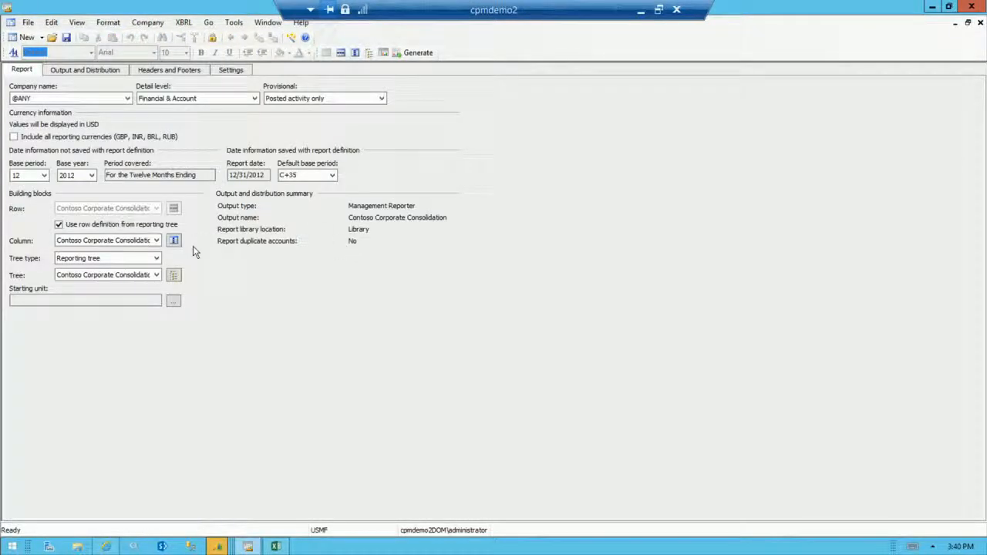
click(174, 240)
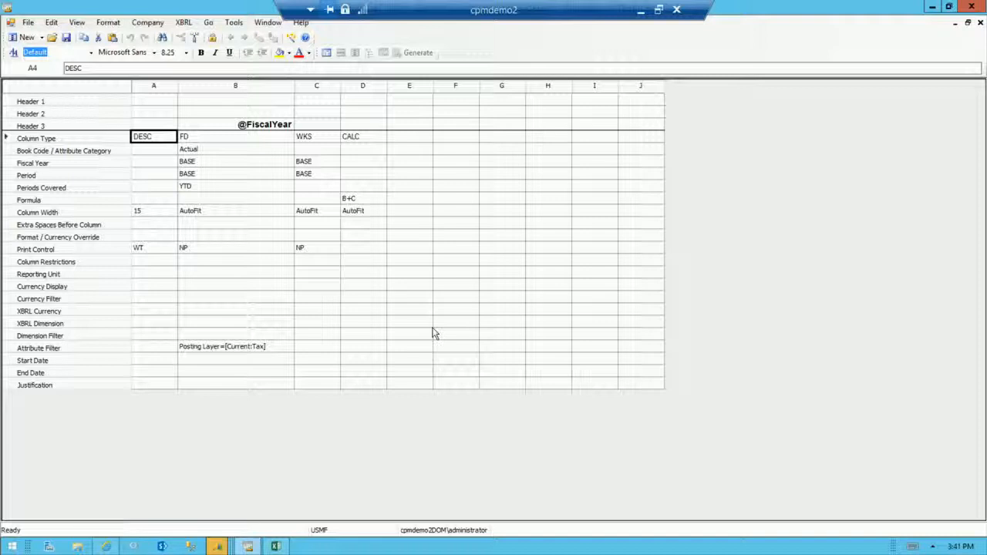
click(315, 145)
double_click(311, 140)
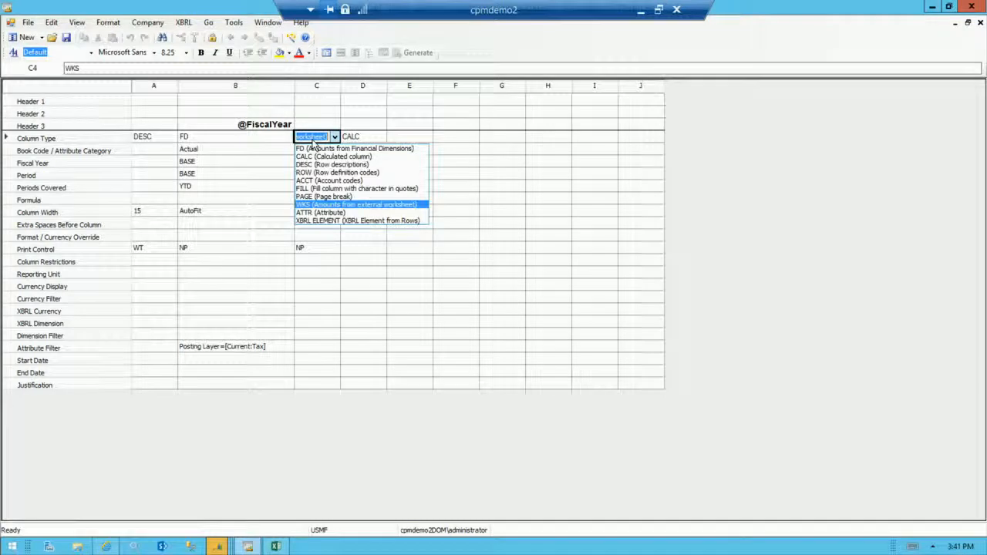
key(Escape)
key(Escape)
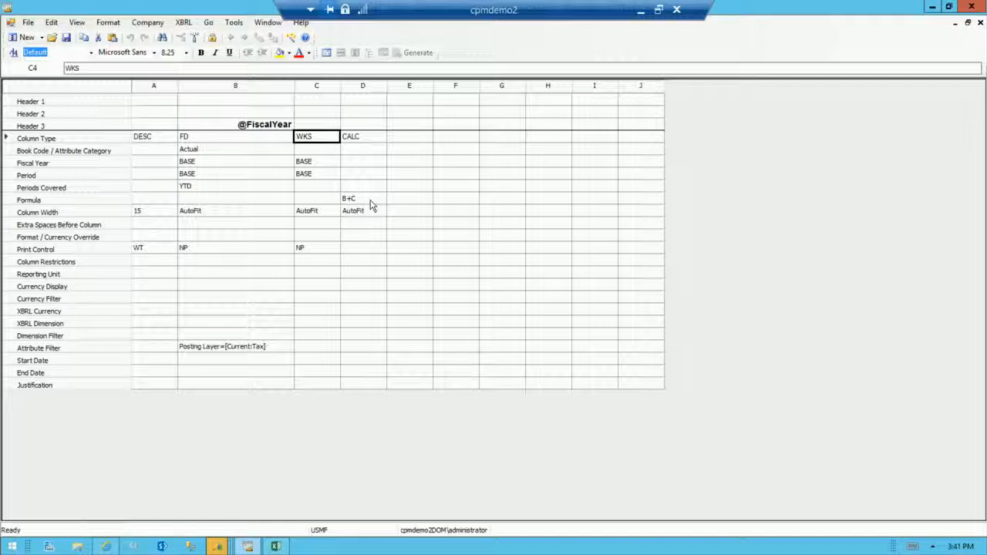
Open the reporting tree definition from the report definition and widen its Row Definitions column to show the full names.
click(330, 55)
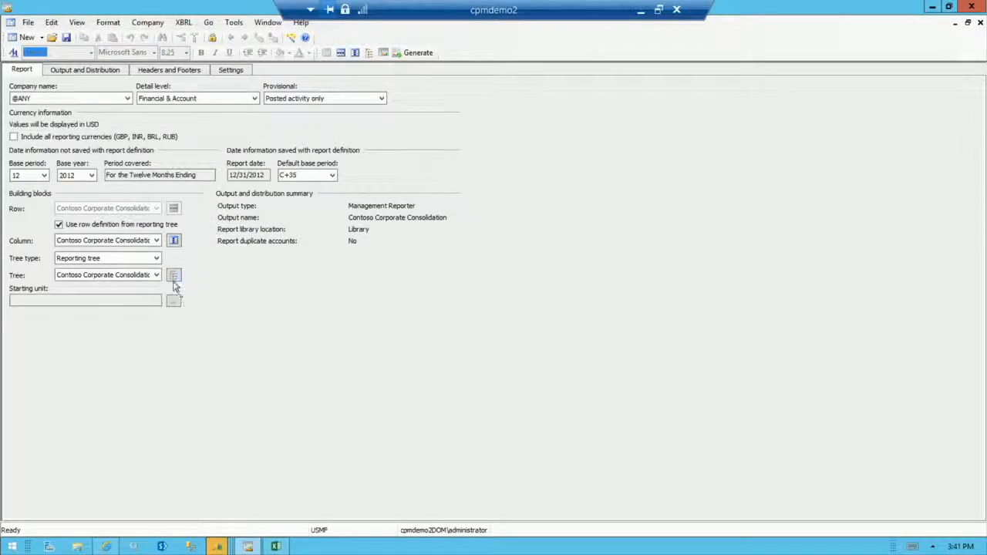
click(173, 281)
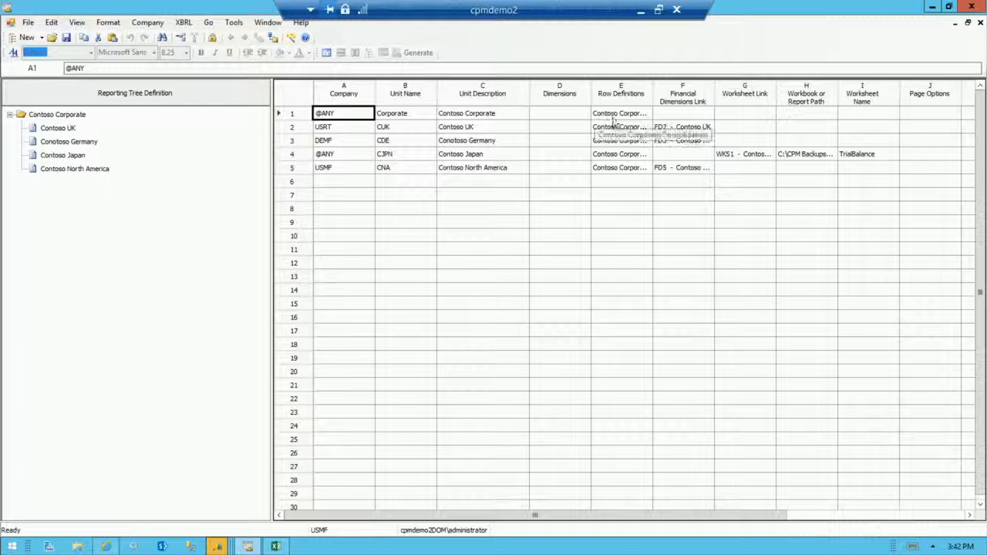
drag(652, 89, 683, 85)
double_click(682, 87)
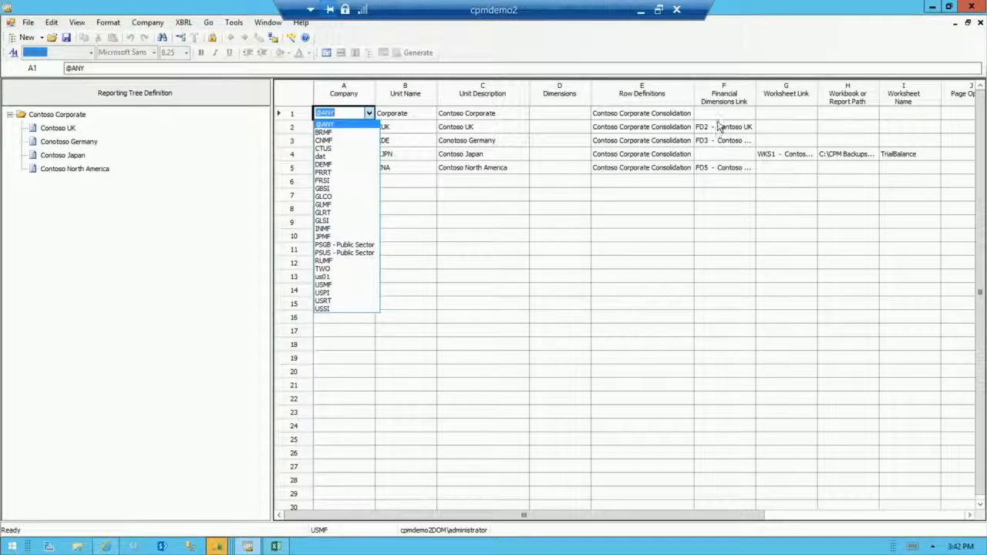
Inspect the financial dimensions links available for the Contoso UK unit and keep FD2 - Contoso UK.
click(719, 126)
click(721, 129)
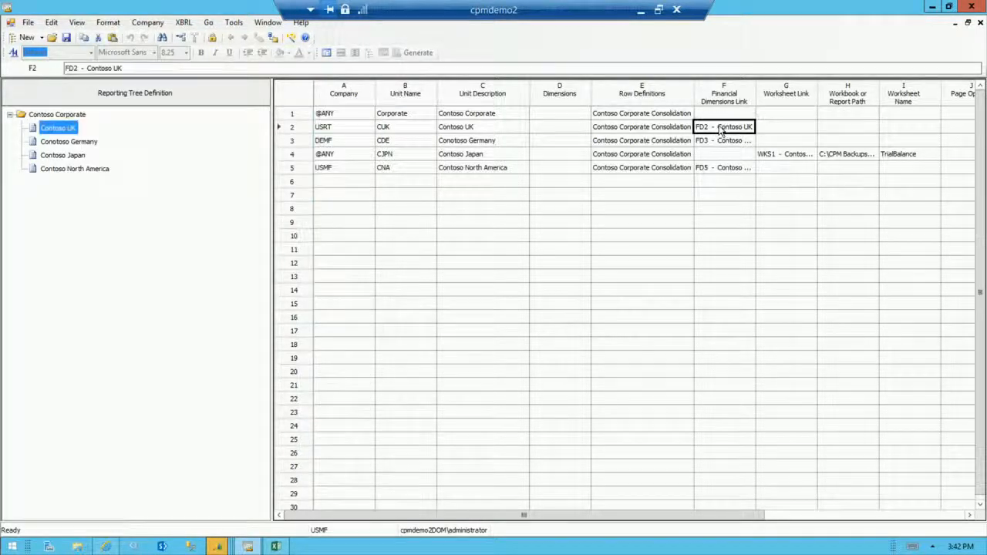
click(721, 128)
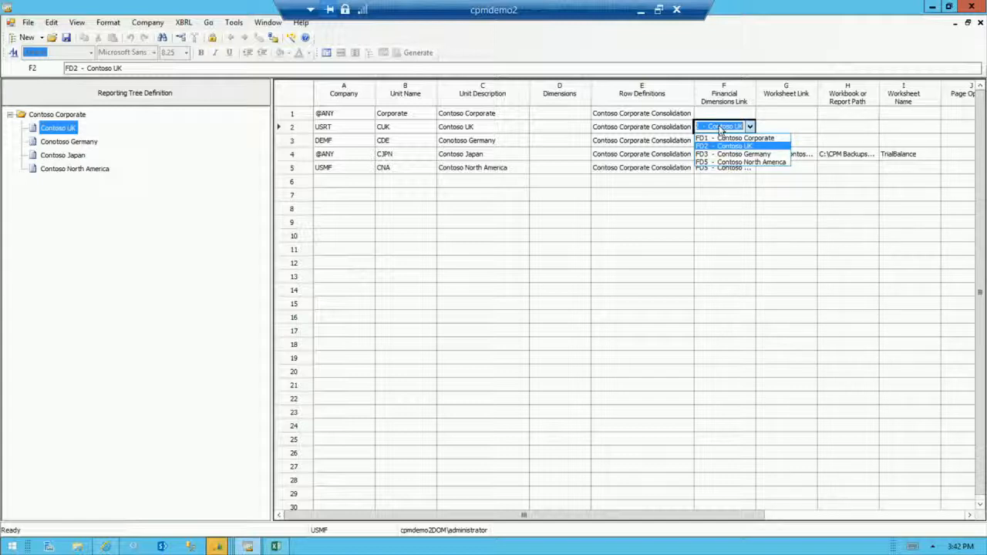
click(729, 146)
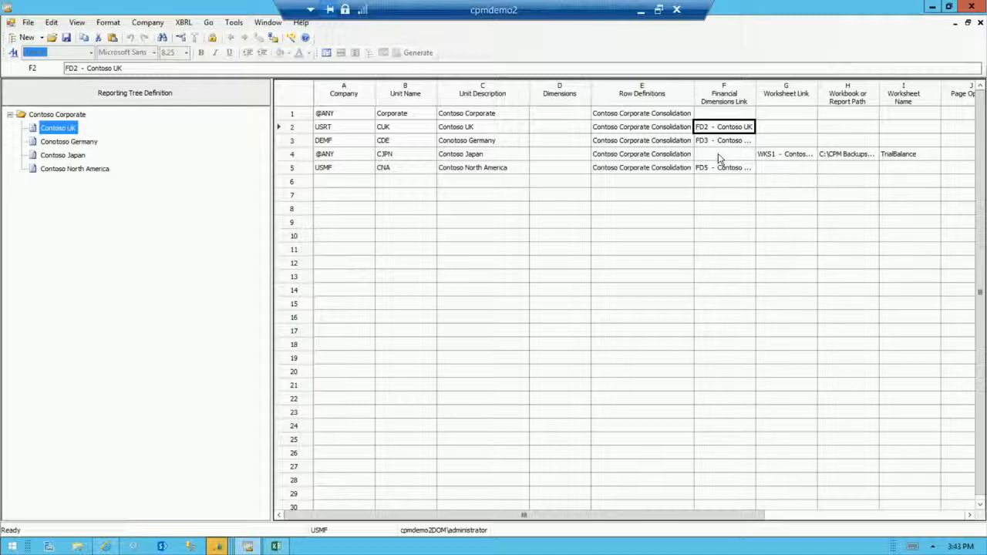
Widen the Worksheet Link column and inspect Contoso Japan's worksheet link, workbook path and worksheet name.
click(768, 156)
drag(818, 97, 845, 97)
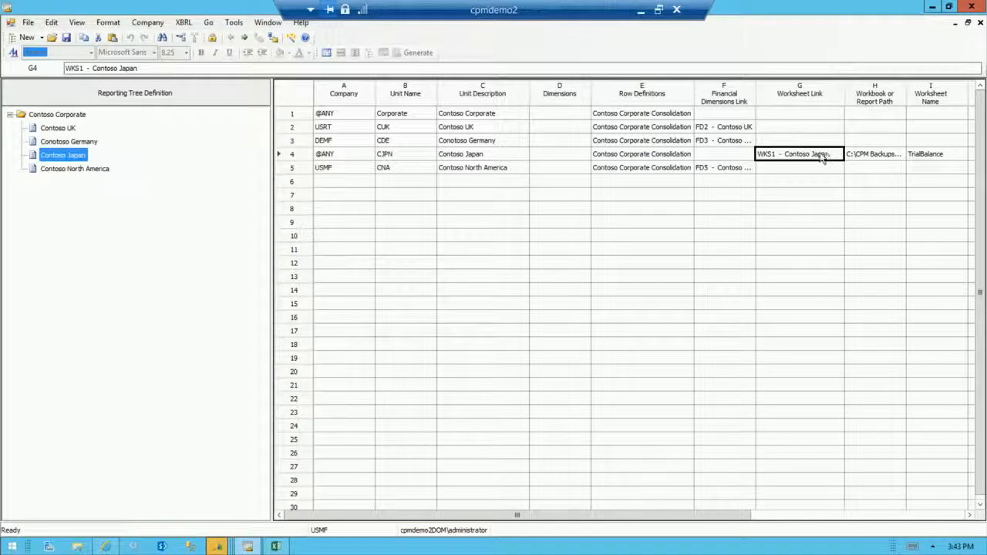
click(823, 155)
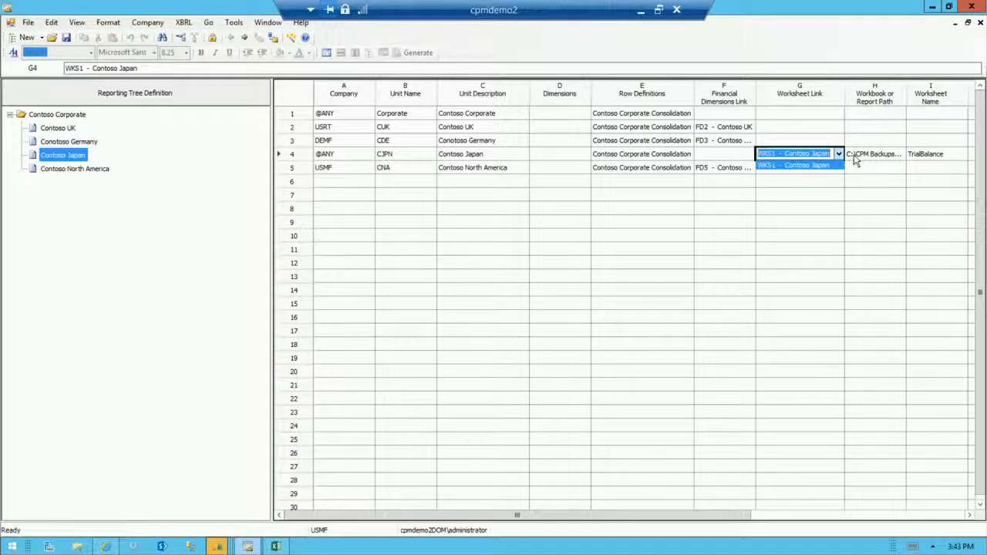
click(855, 160)
click(855, 158)
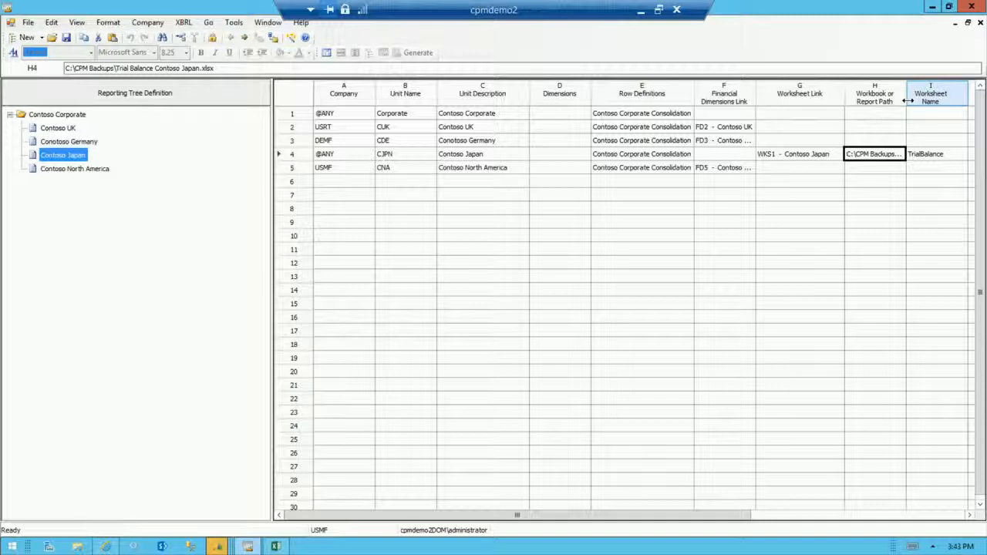
key(Tab)
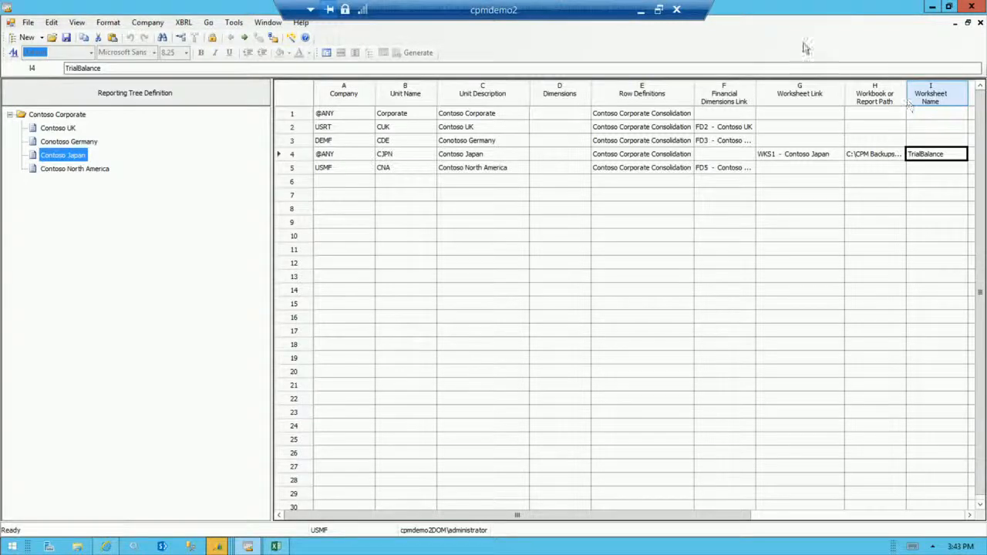
Return to the report definition, turn off the use of the row definition from the reporting tree, and turn it back on.
click(327, 53)
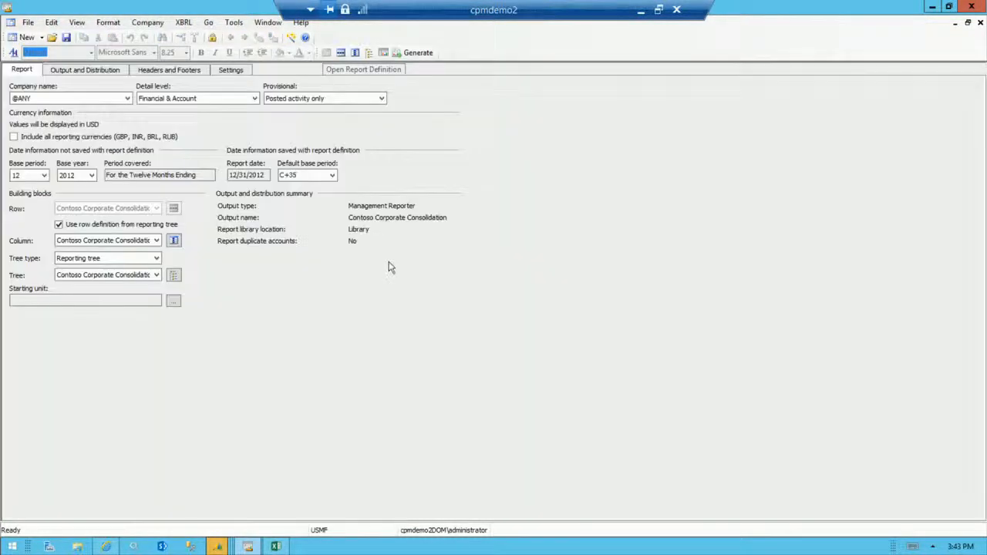
click(60, 225)
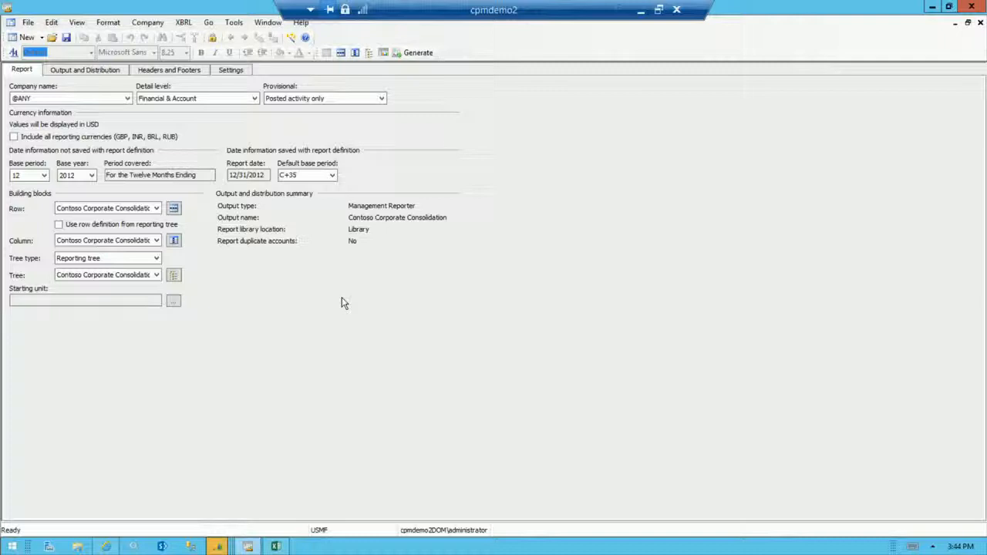
click(58, 225)
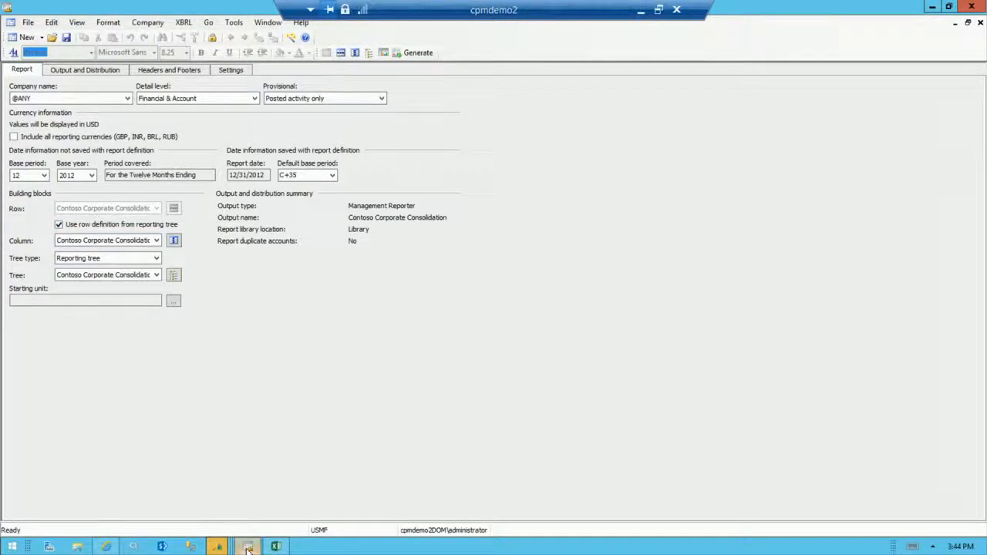
Switch to the generated report in Internet Explorer and display the Contoso Corporate unit from the reporting tree.
mouse_move(248, 548)
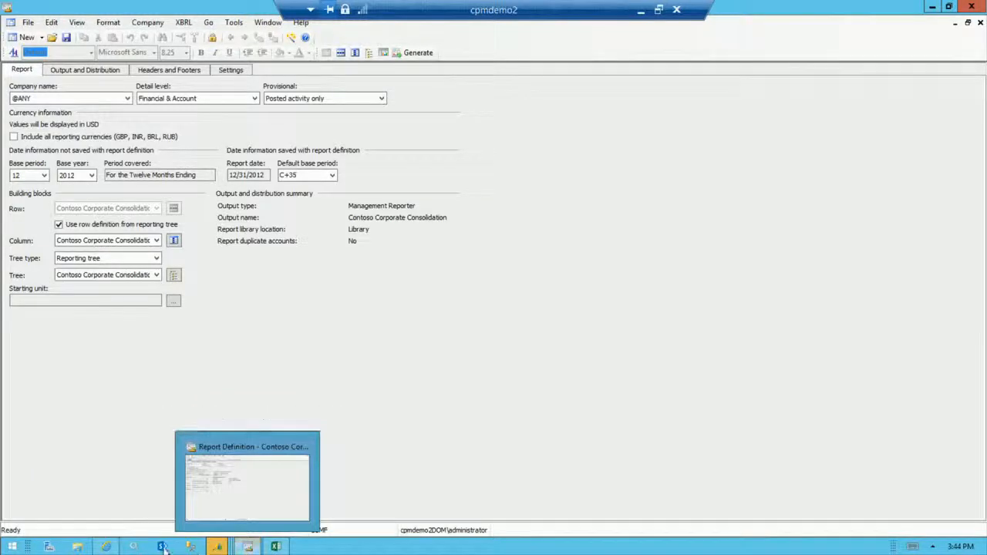
click(106, 547)
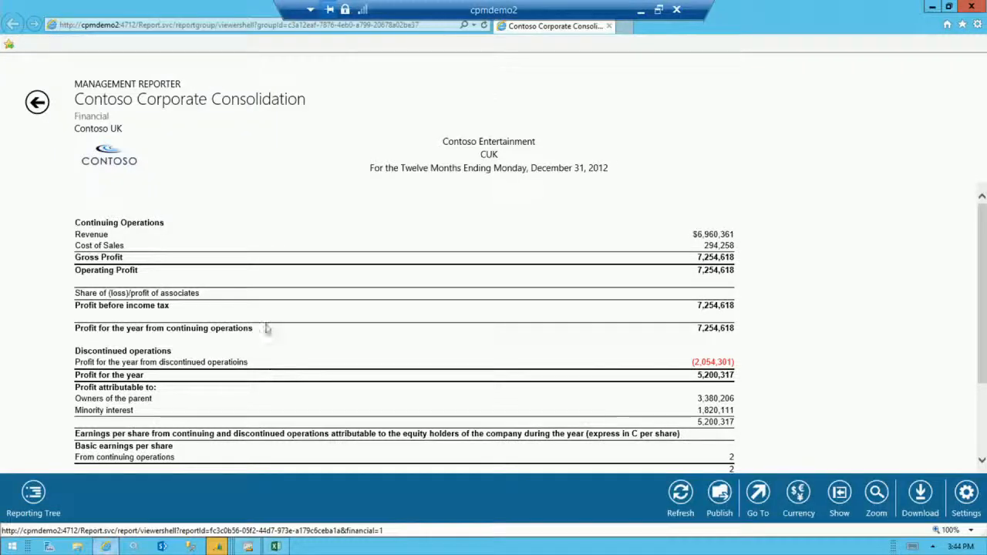
click(36, 496)
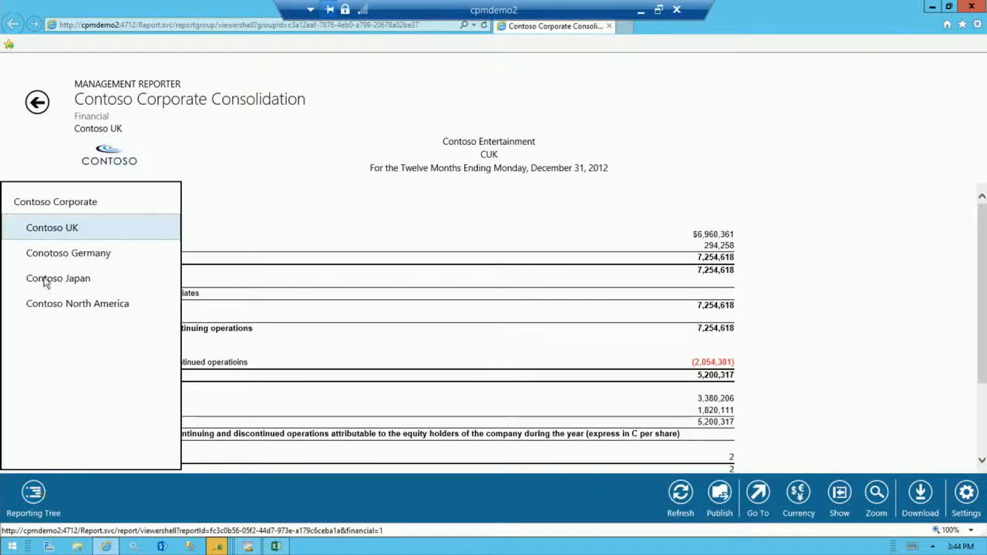
click(63, 212)
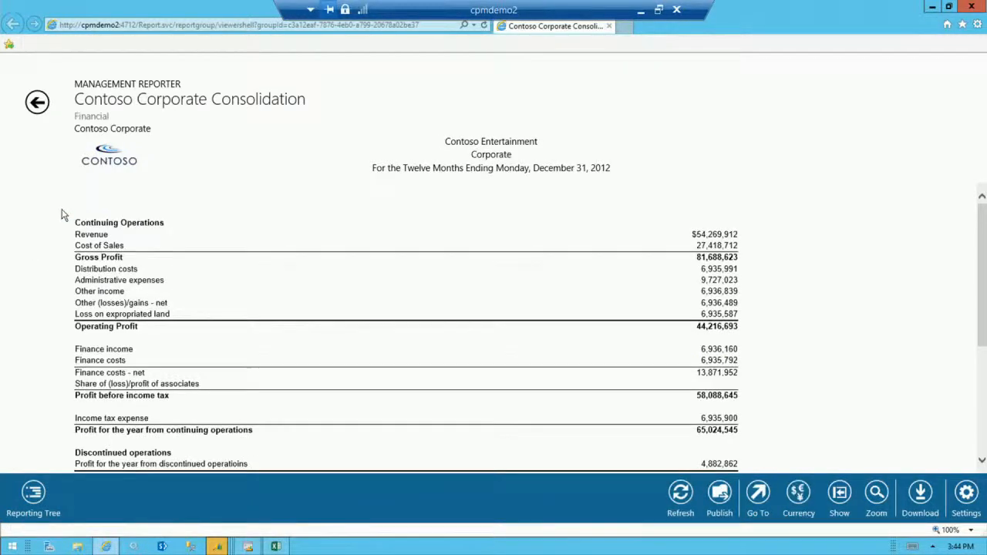
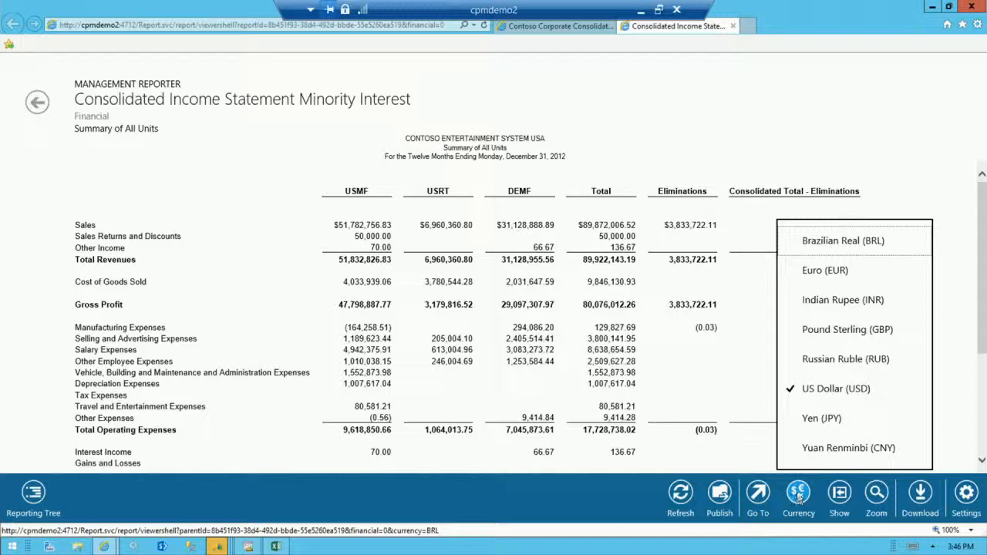
Display the Consolidated Income Statement Minority Interest report in Euro (EUR).
click(813, 277)
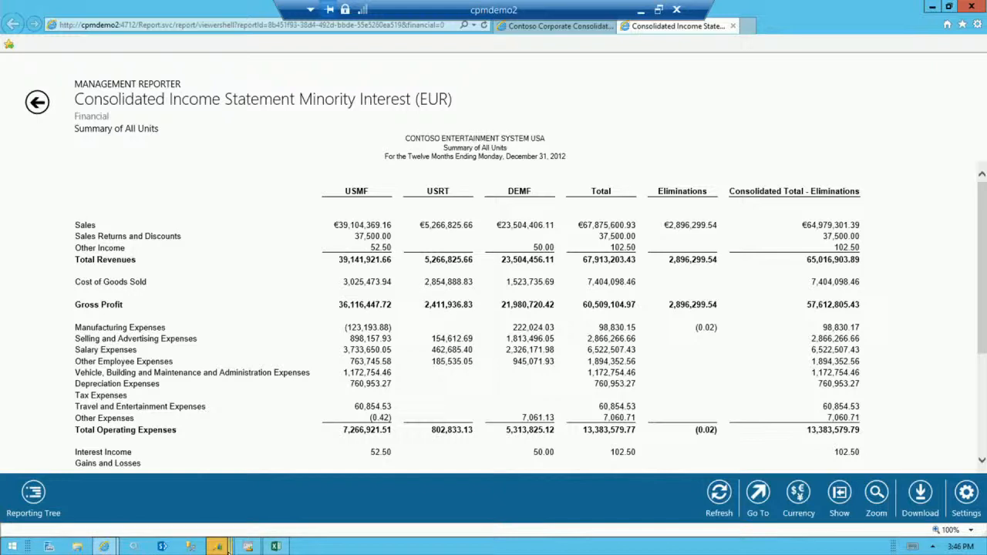
Switch to Dynamics AX's Chart of accounts, open the Bank Account - USD main account for editing and inspect its Management Reporter currency translation settings.
mouse_move(220, 548)
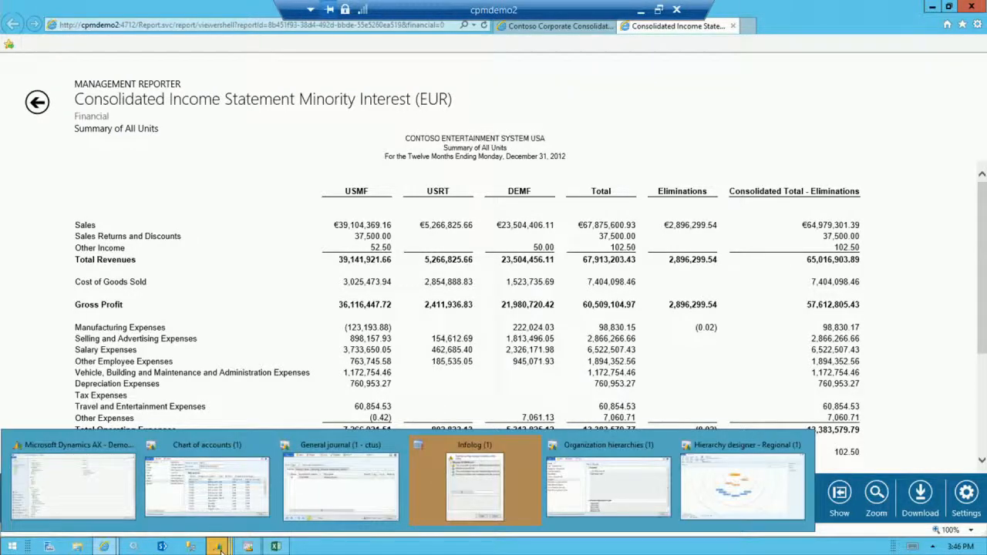
click(205, 503)
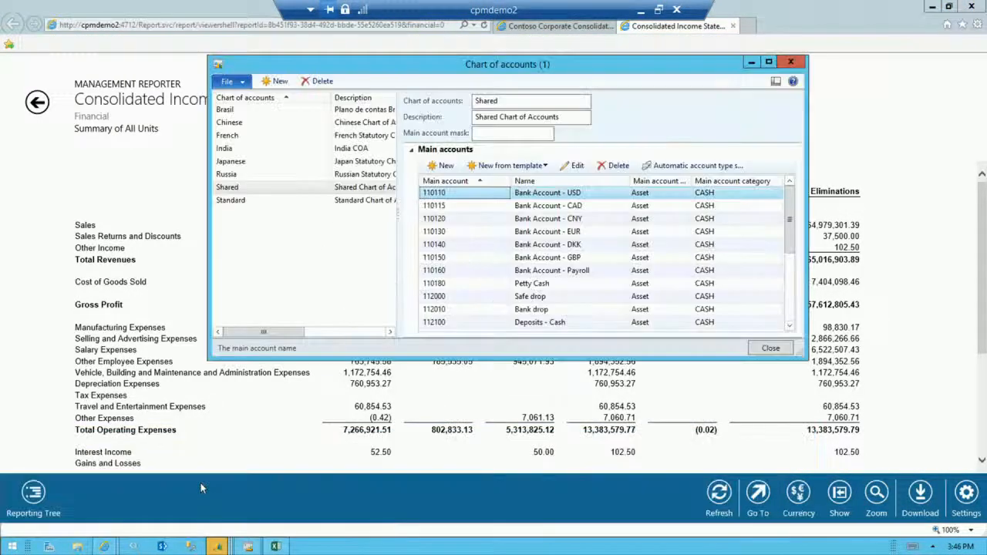
double_click(450, 195)
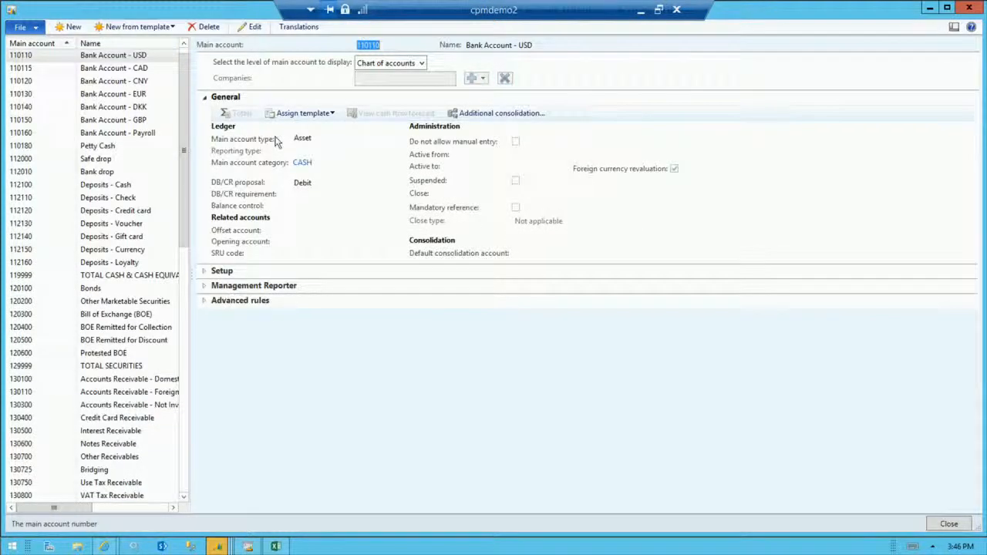
click(250, 28)
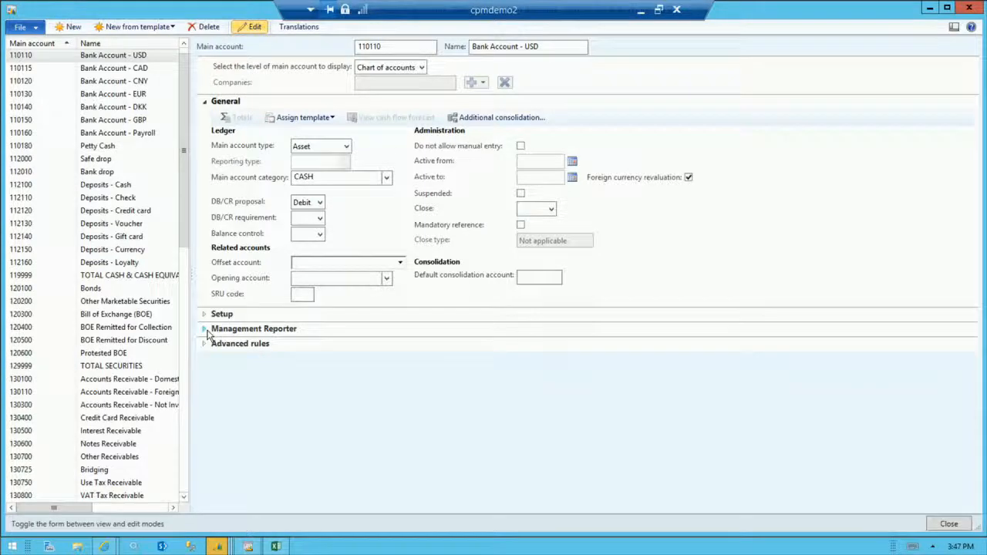
click(206, 331)
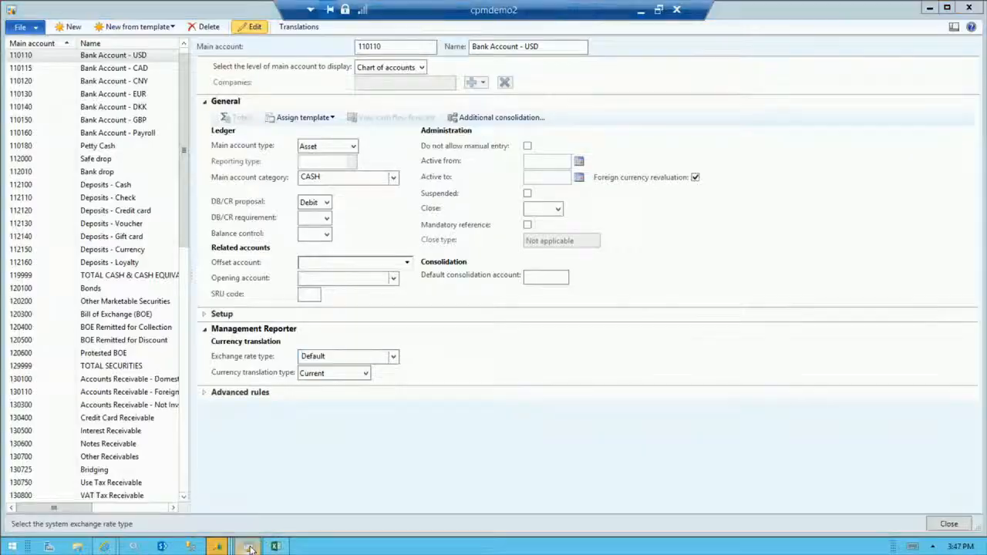
Switch to Report Designer, open the GL Detail definition from Audit Reports, view its generated report in the browser and close it.
click(249, 547)
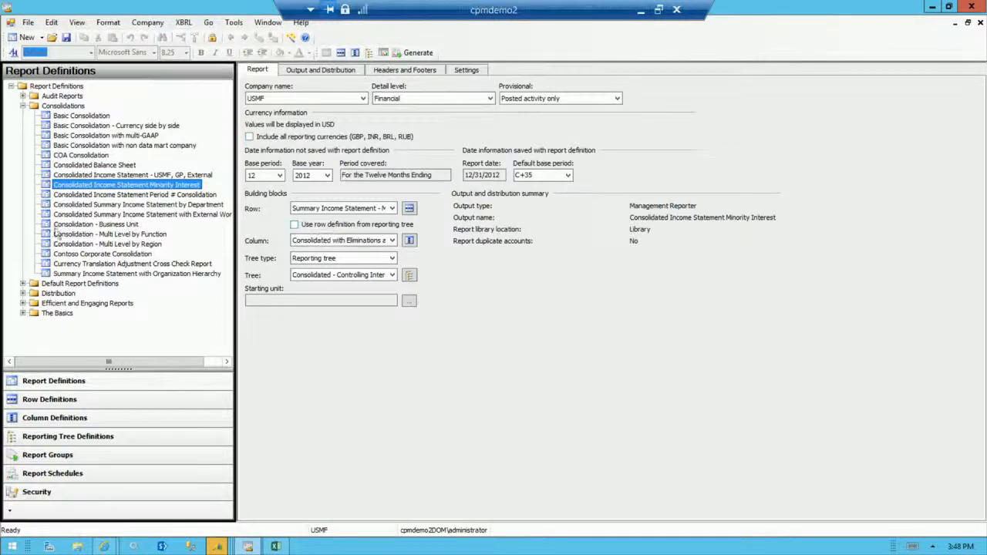
click(23, 96)
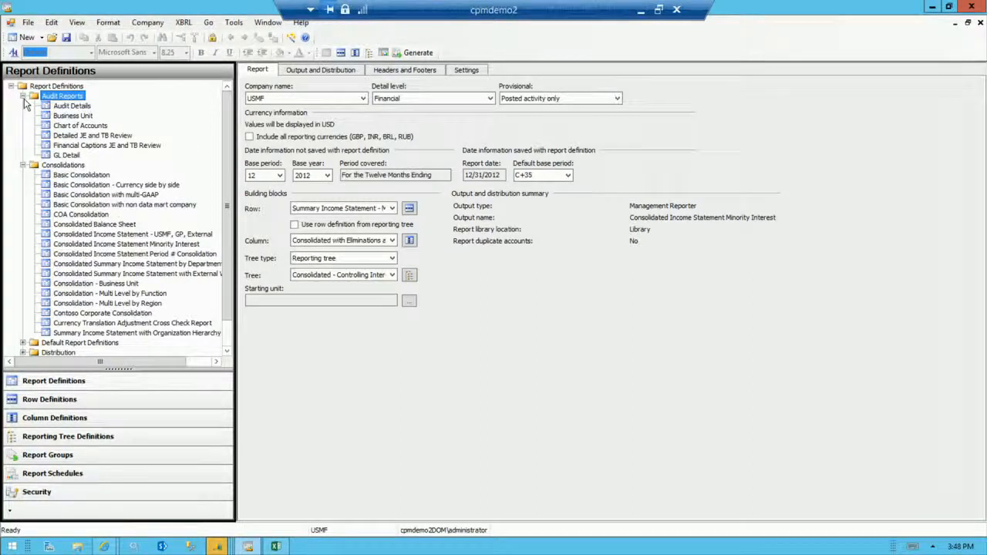
double_click(67, 156)
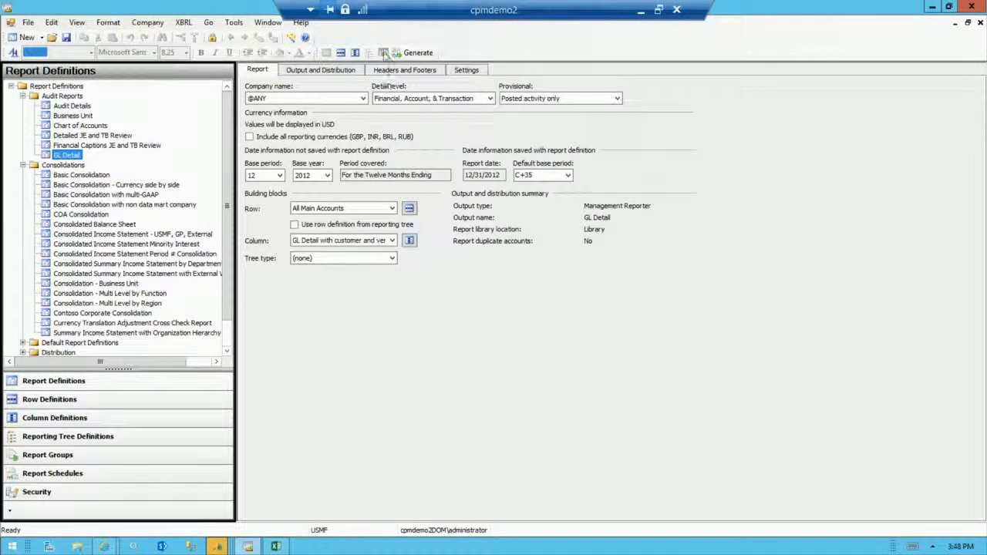
click(384, 53)
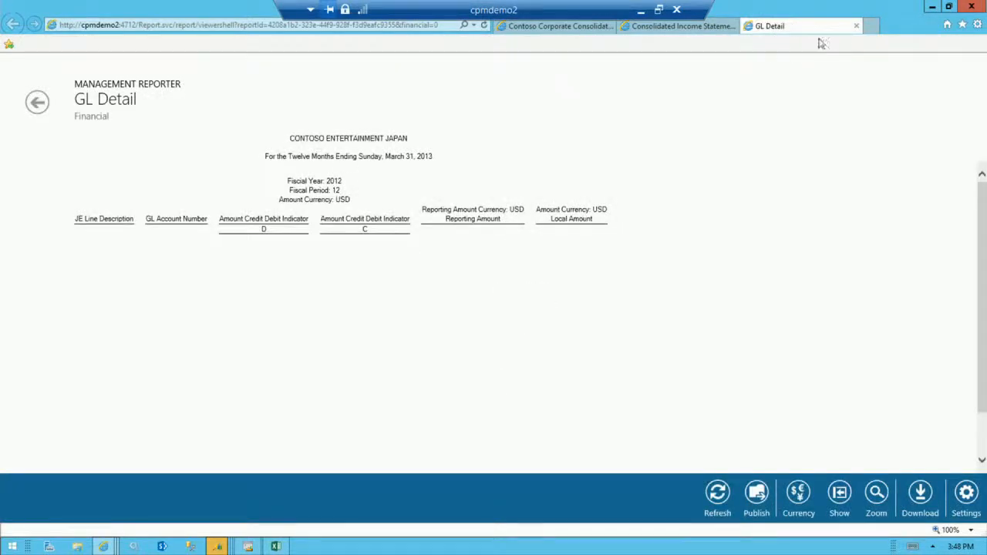
click(858, 26)
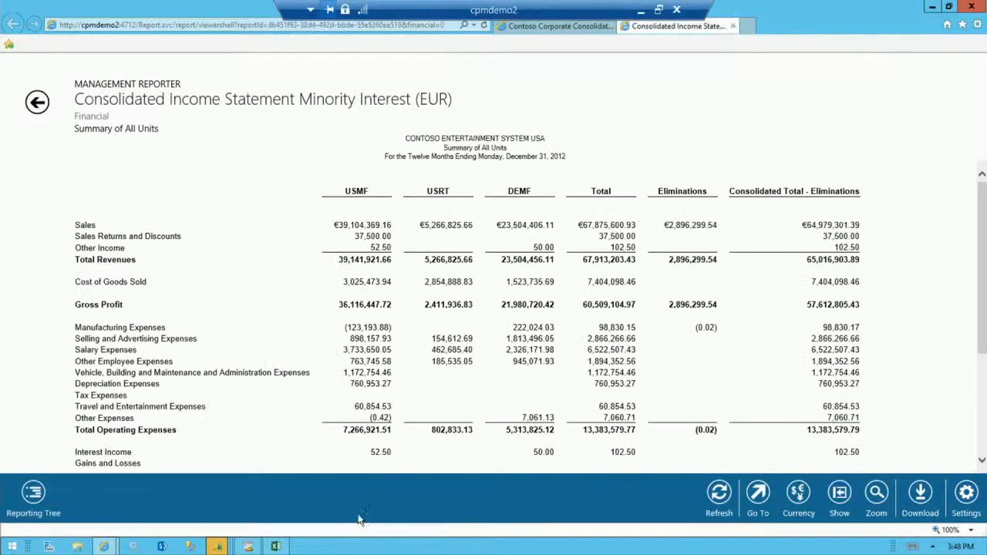
Return to Report Designer, open GL Detail's column definition and inspect the Currency Display options for the Local Amount column, keeping the functional currency.
click(247, 546)
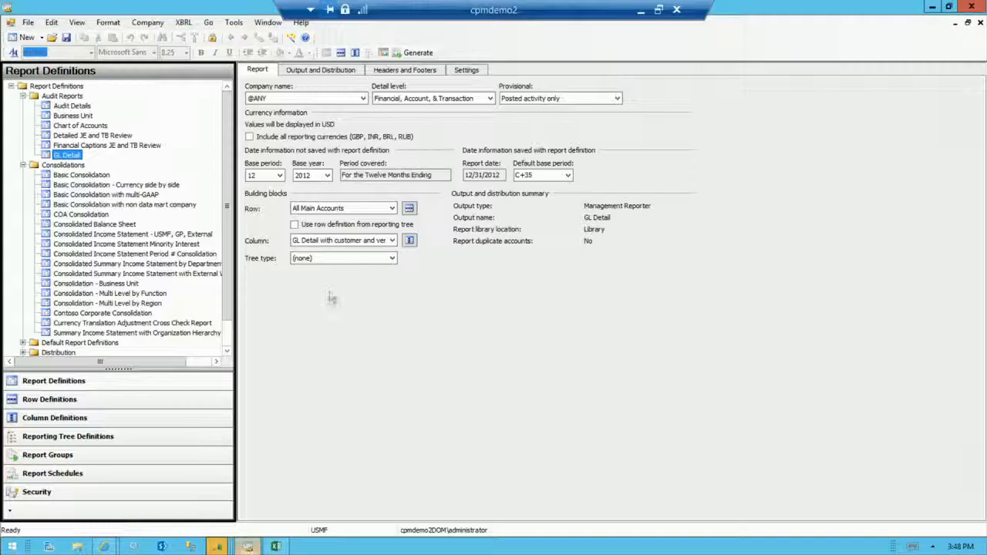
click(410, 240)
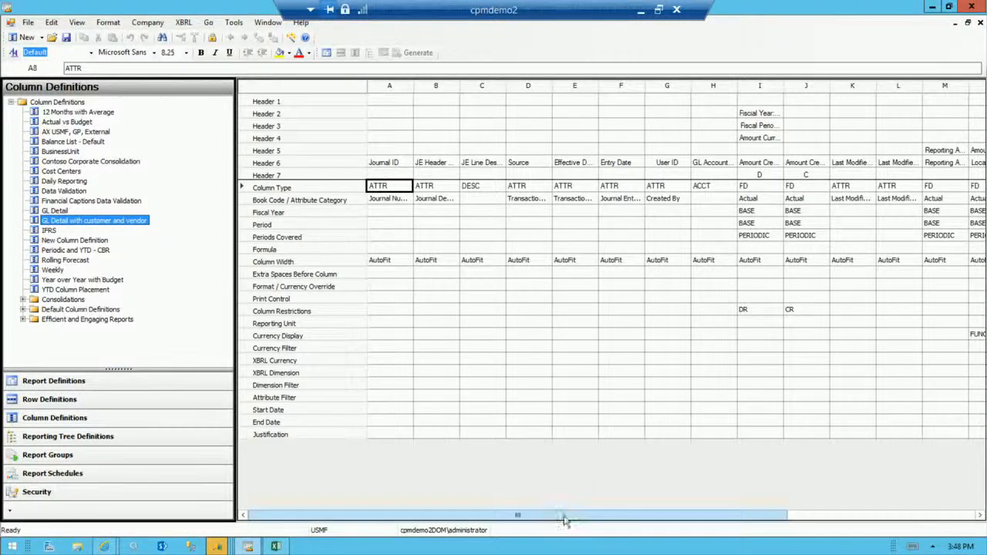
drag(518, 515, 616, 517)
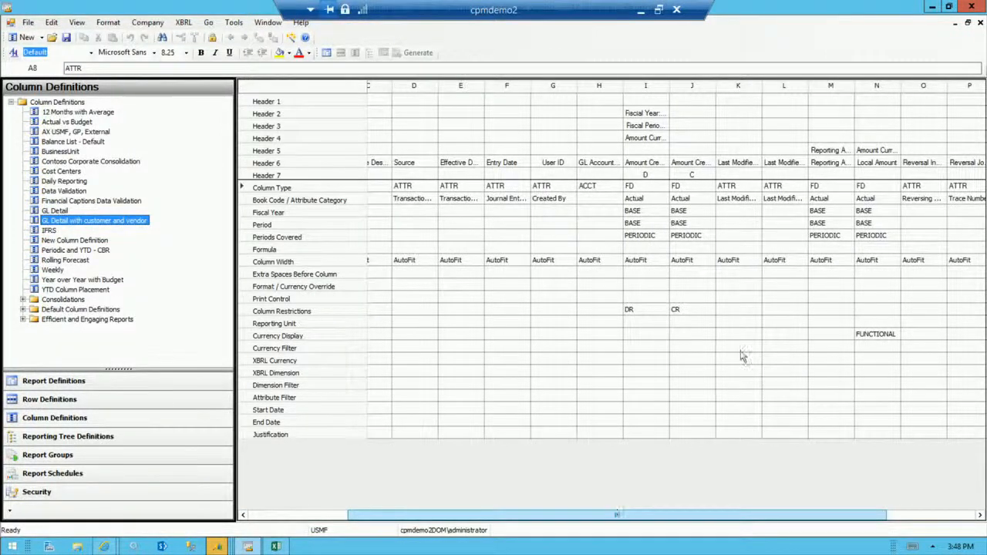
click(877, 337)
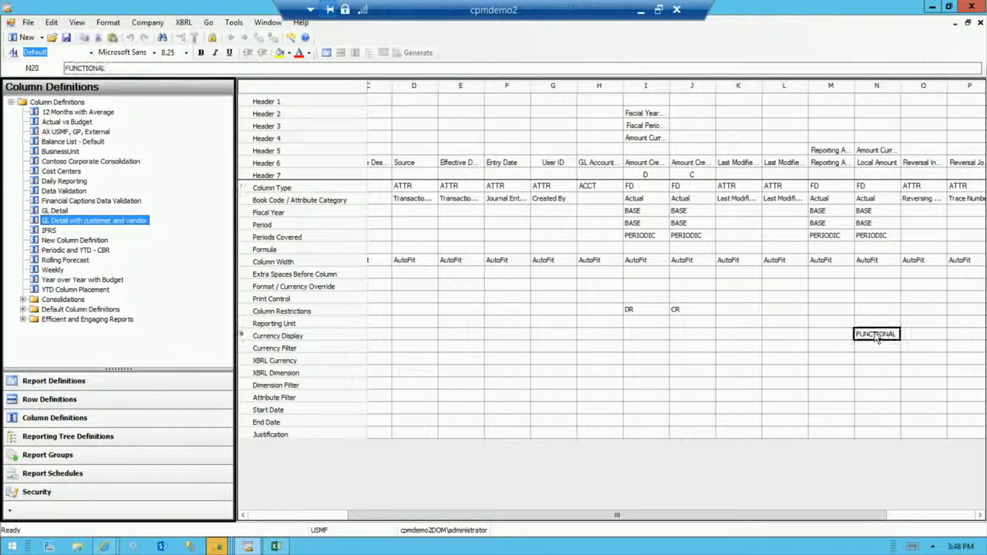
double_click(877, 337)
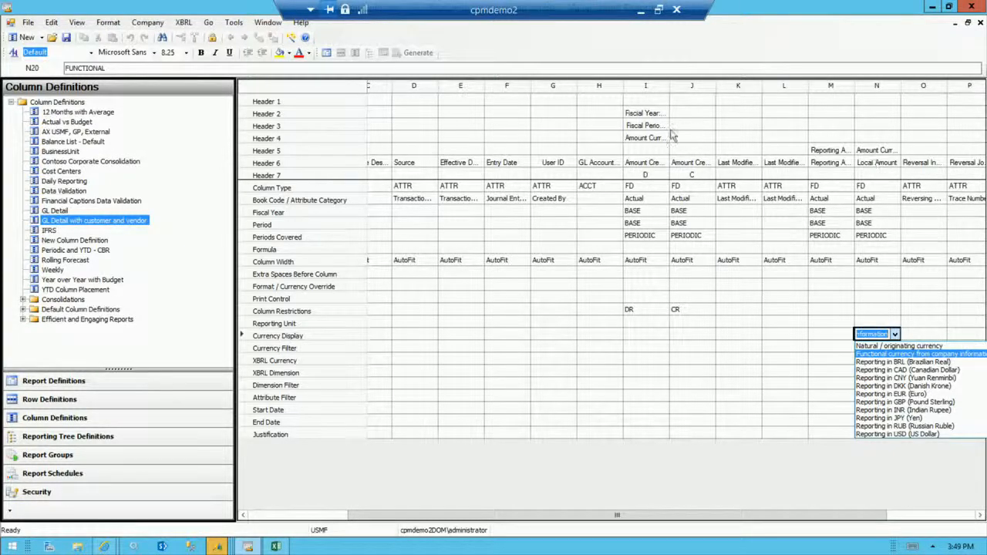
key(Return)
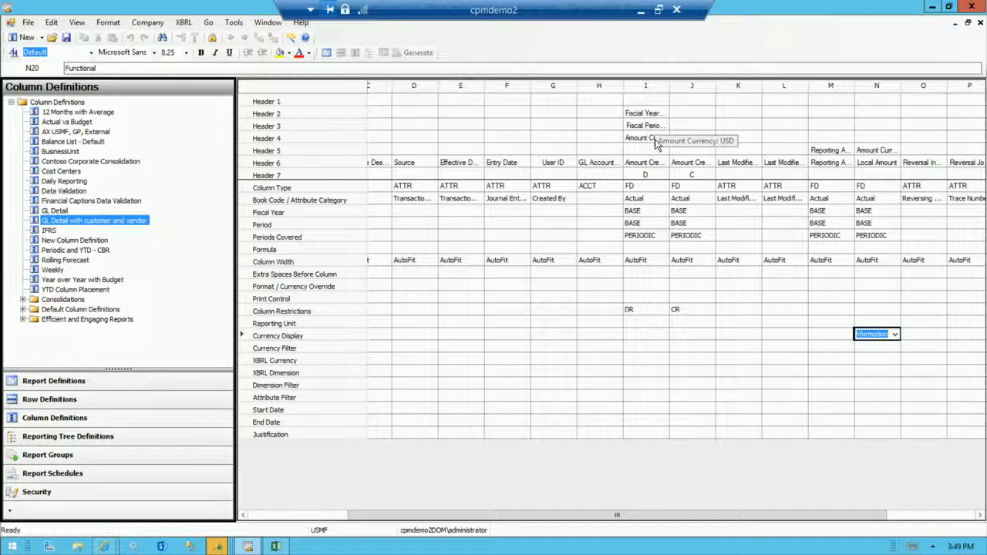